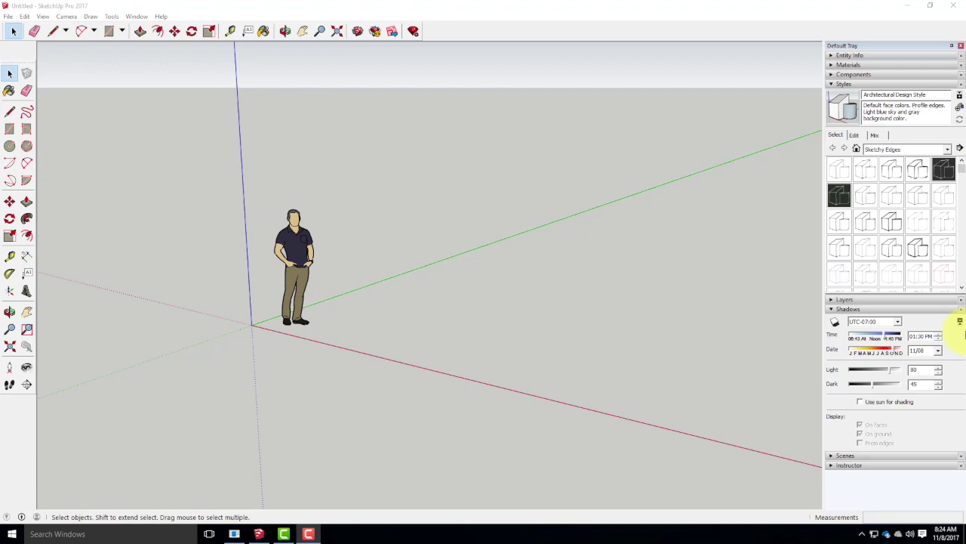
Step: Delete the default human figure standing near the origin
left_click(553, 6)
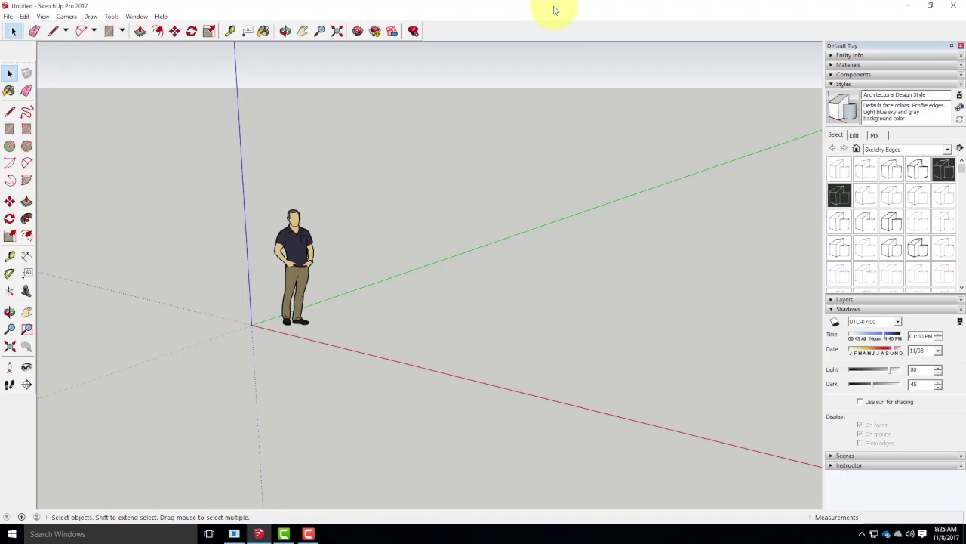
left_click(299, 253)
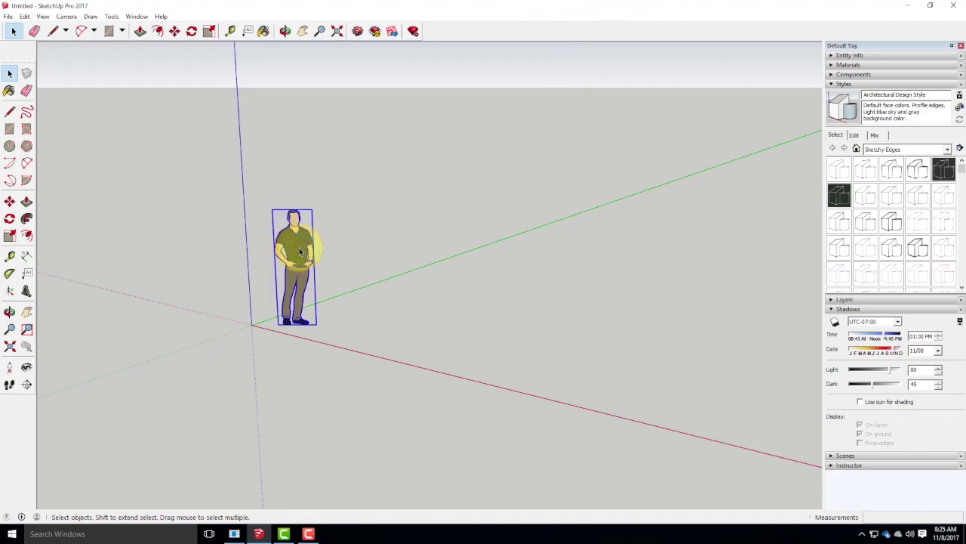
key("Delete")
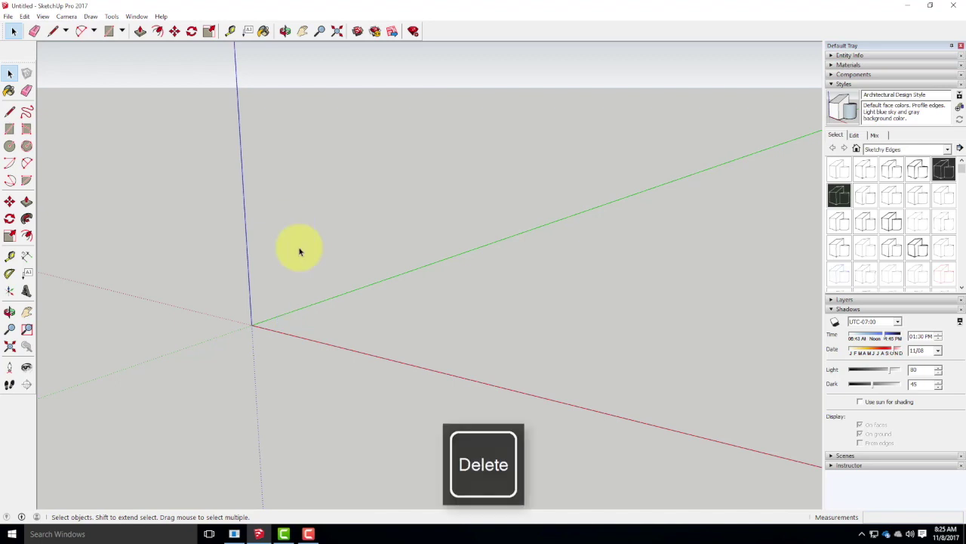
Step: Start a file import of AutoCAD files and go to the Live - A135 Exercises folder
left_click(7, 17)
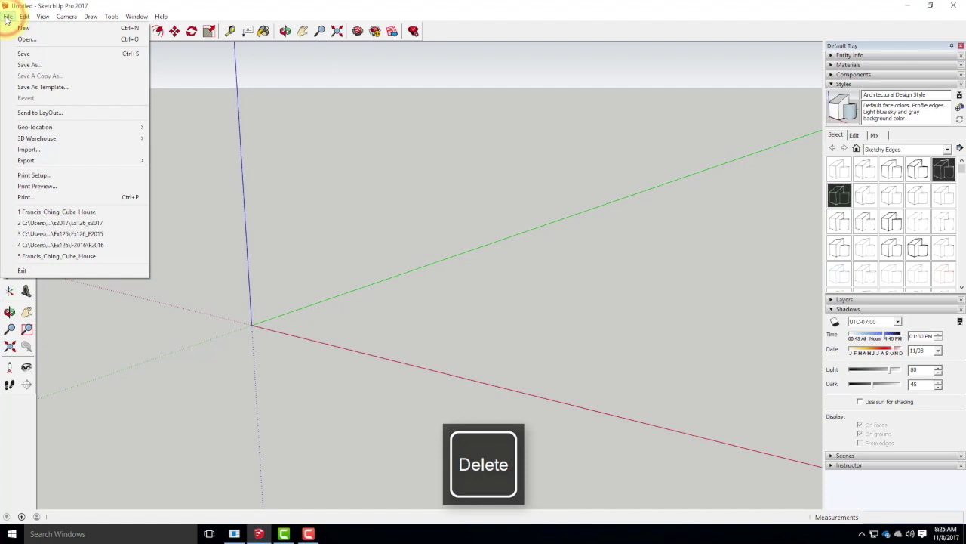
left_click(49, 154)
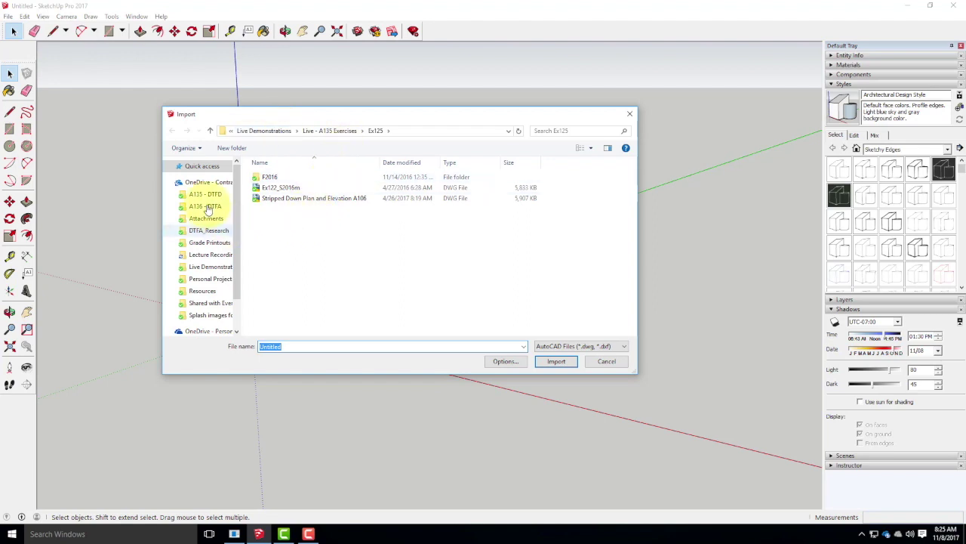
left_click(342, 130)
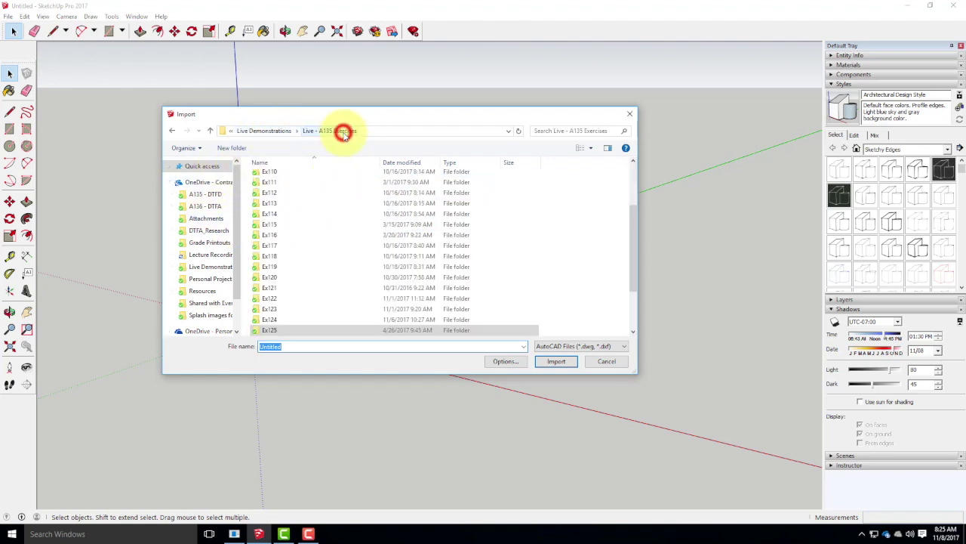
double_click(275, 309)
double_click(271, 200)
left_click(172, 130)
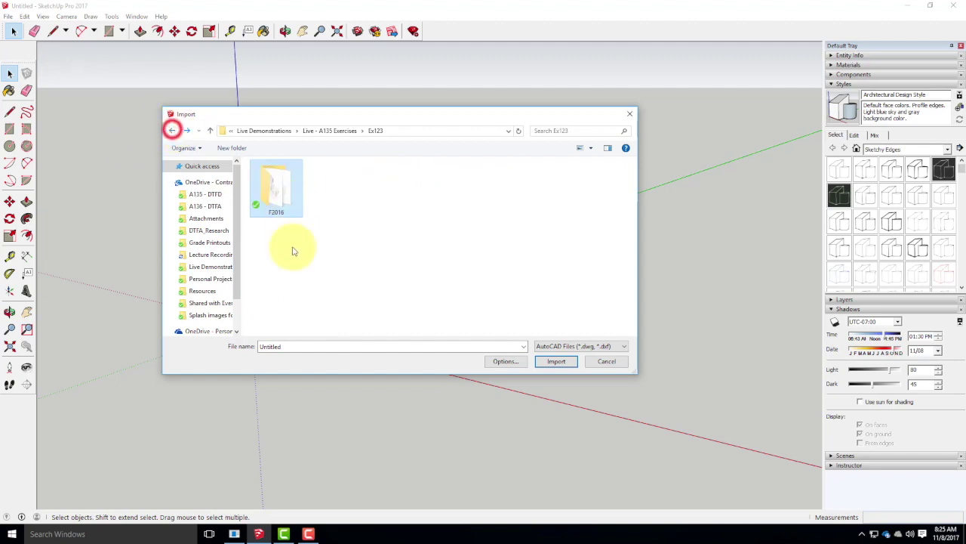
left_click(173, 129)
Step: Import the drawing Ex122_F2017 from the Ex122 folder and dismiss the import results
left_click(276, 321)
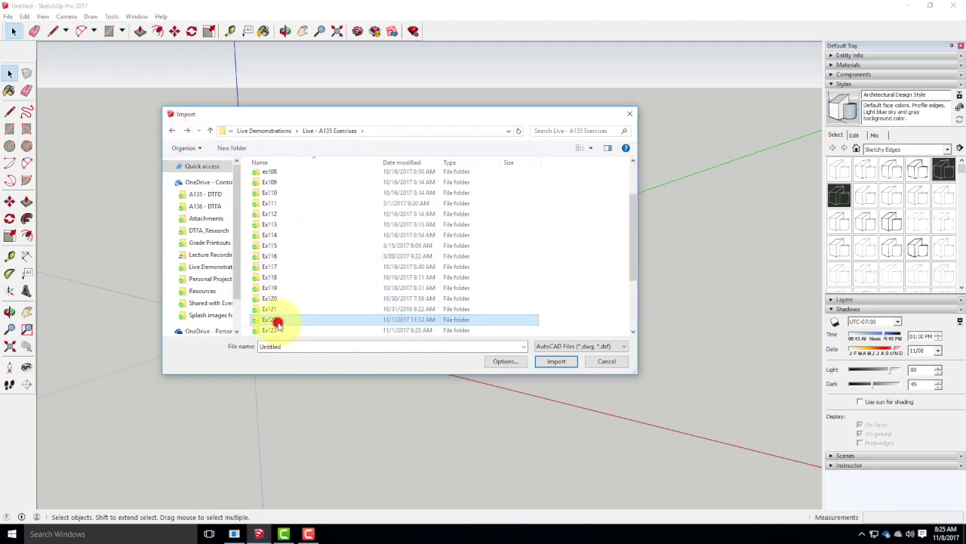
double_click(277, 321)
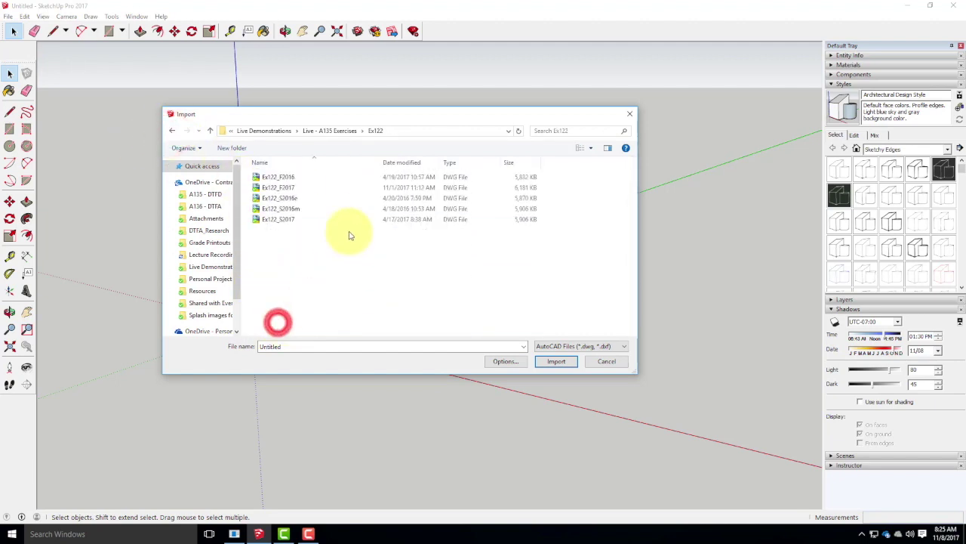
left_click(285, 187)
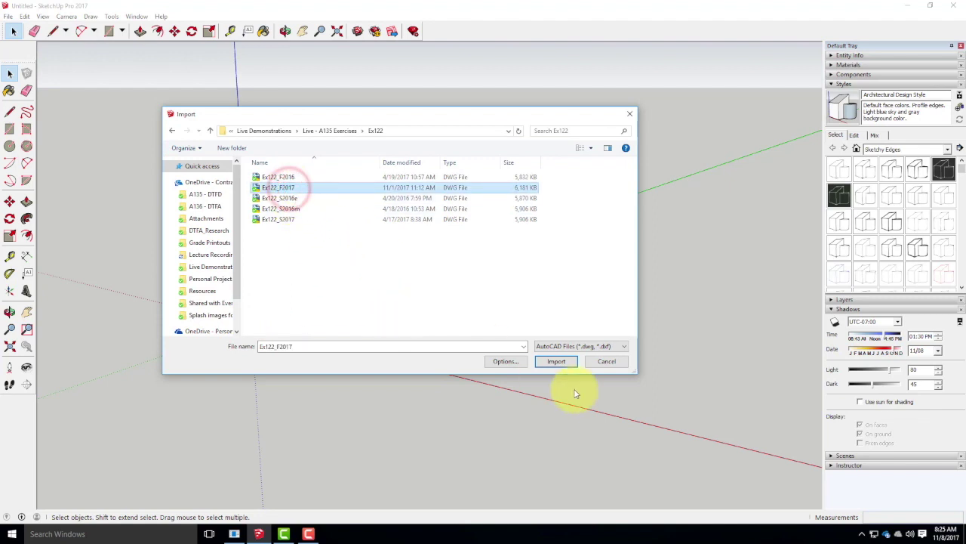
left_click(564, 363)
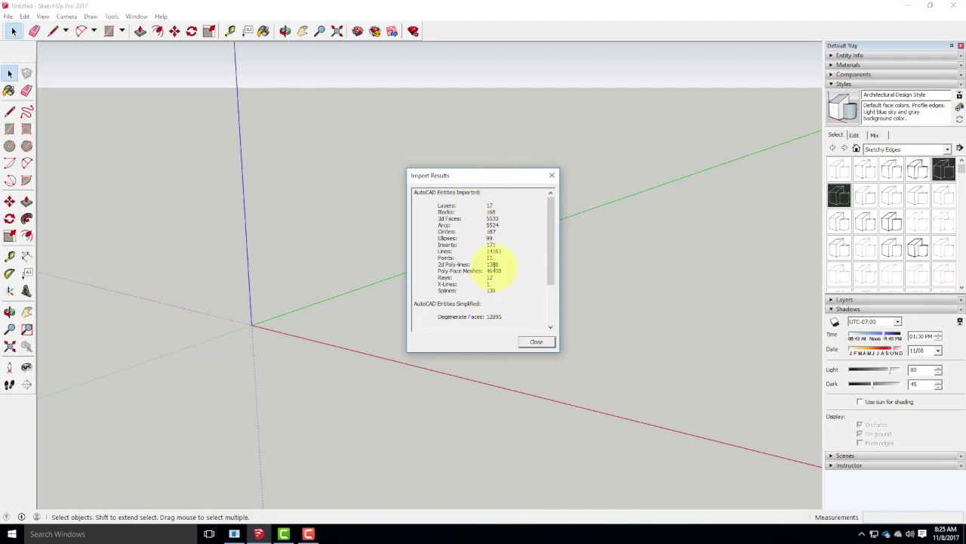
left_click(536, 342)
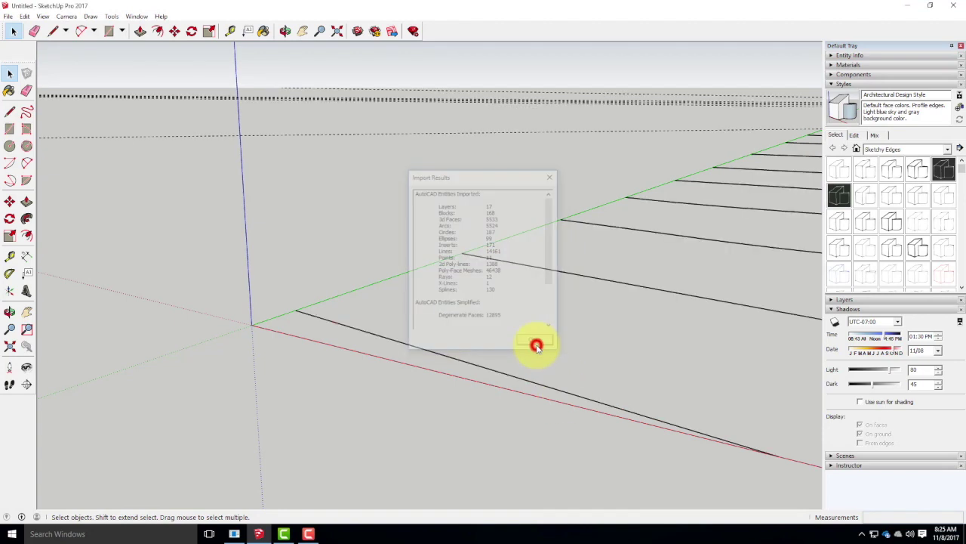
Step: Examine the imported site contours, floor plan and surrounding elevations, checking individual contour segments and plan parts
scroll(362, 290, "down", 8)
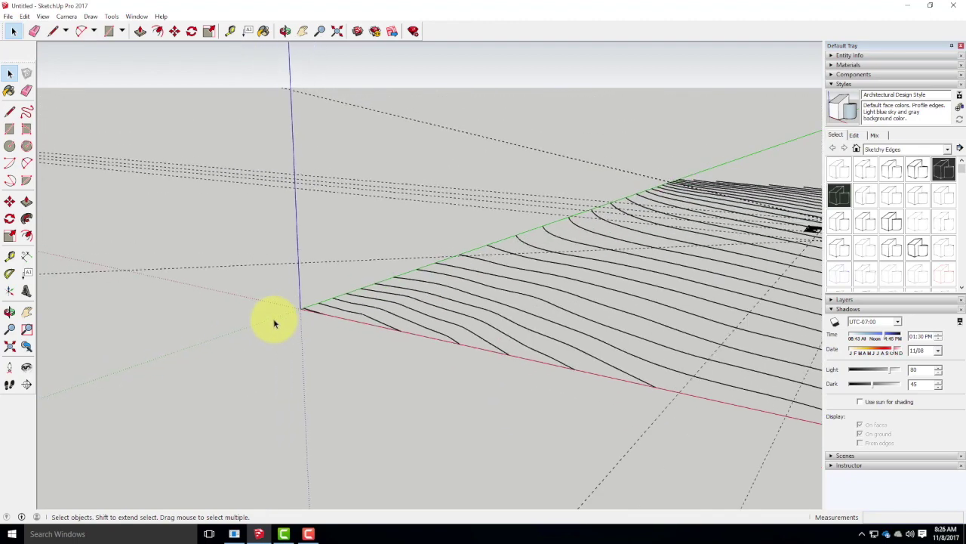
scroll(280, 321, "down", 2)
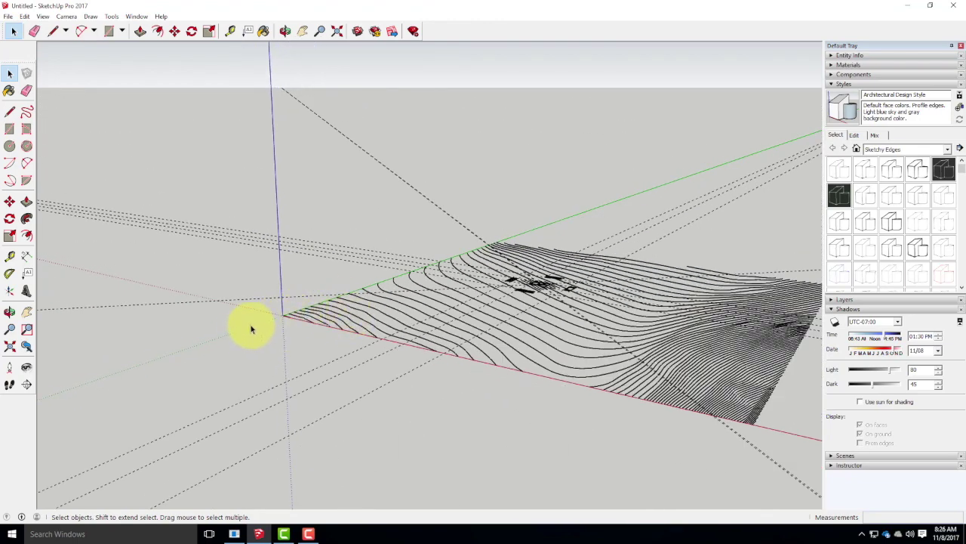
key("o")
left_click_drag(249, 320, 533, 173)
key("space")
scroll(521, 185, "up", 6)
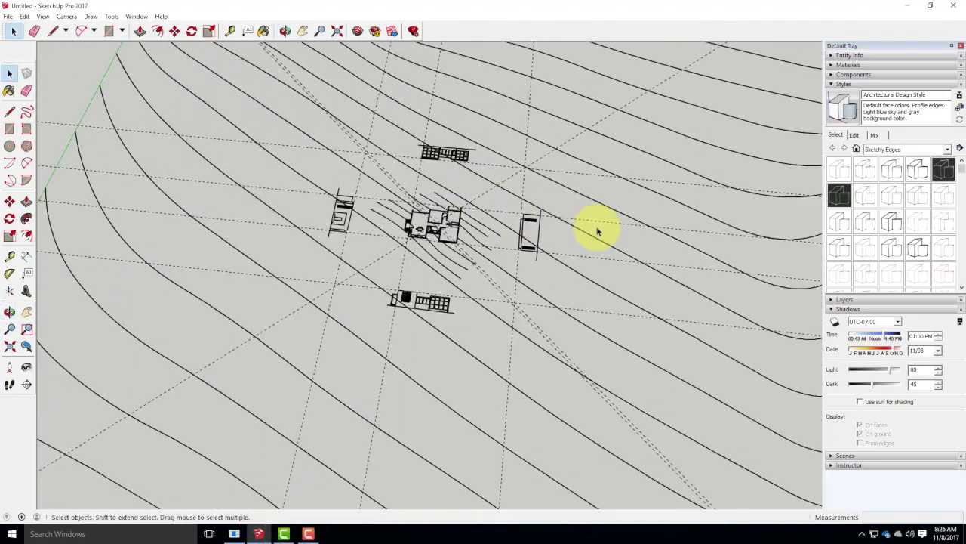
left_click(589, 235)
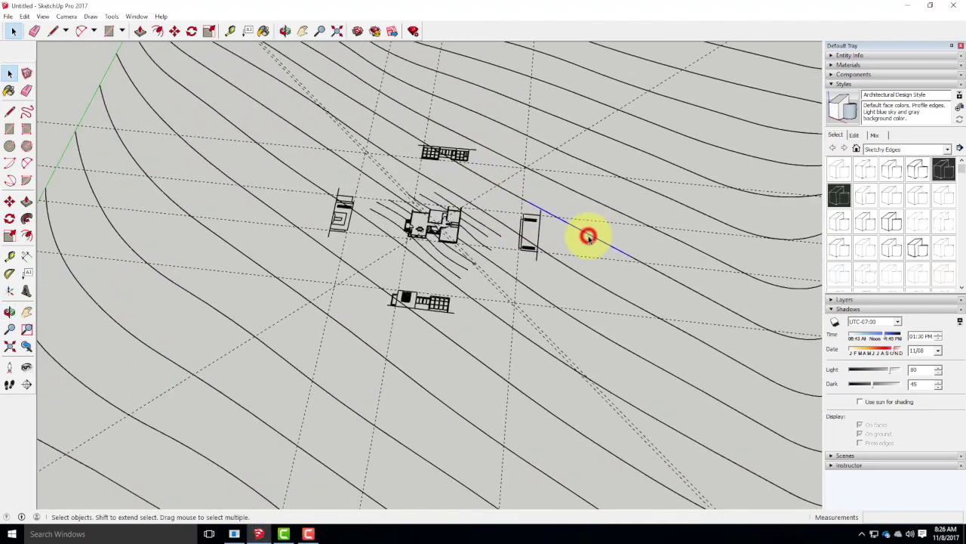
left_click(507, 190)
left_click(483, 178)
left_click(446, 188)
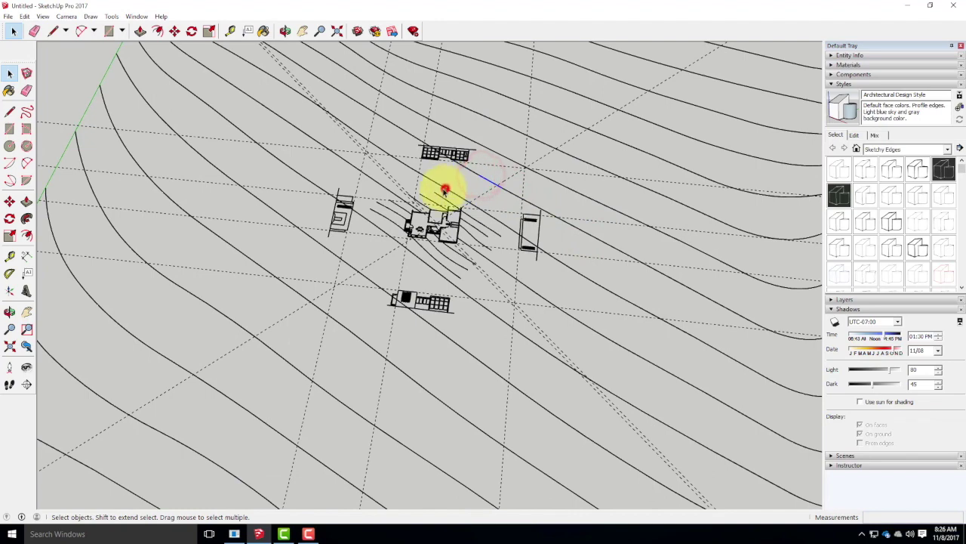
scroll(446, 201, "up", 3)
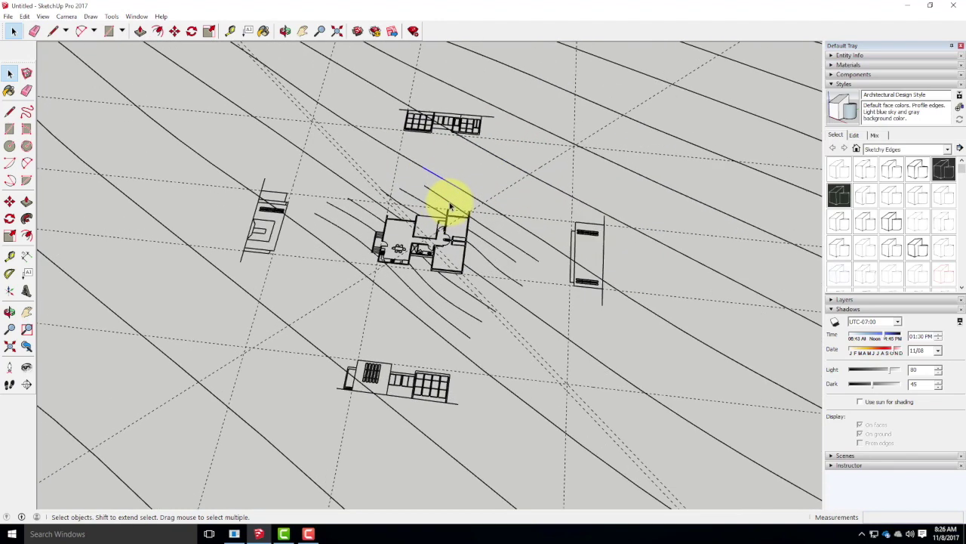
scroll(447, 253, "up", 2)
left_click(453, 247)
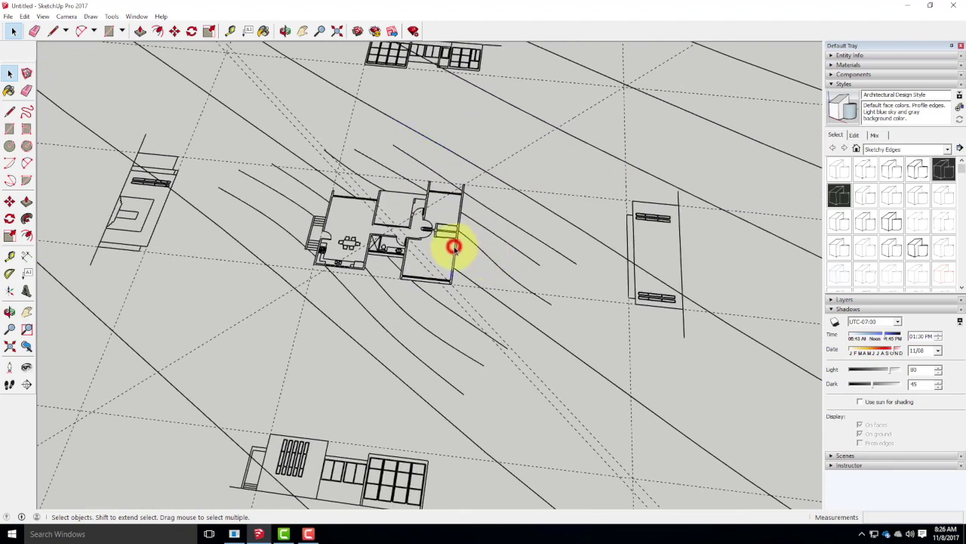
scroll(398, 256, "up", 4)
left_click(396, 243)
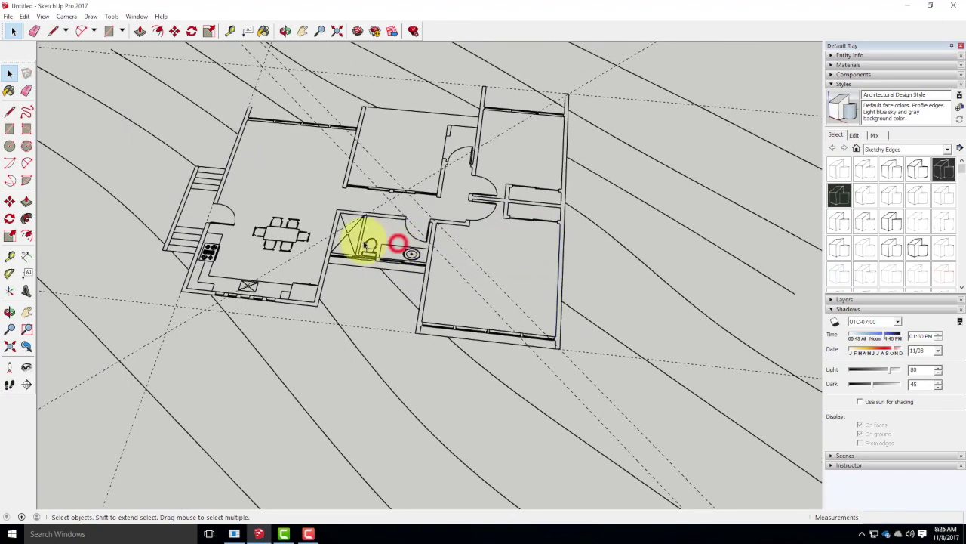
scroll(370, 249, "down", 6)
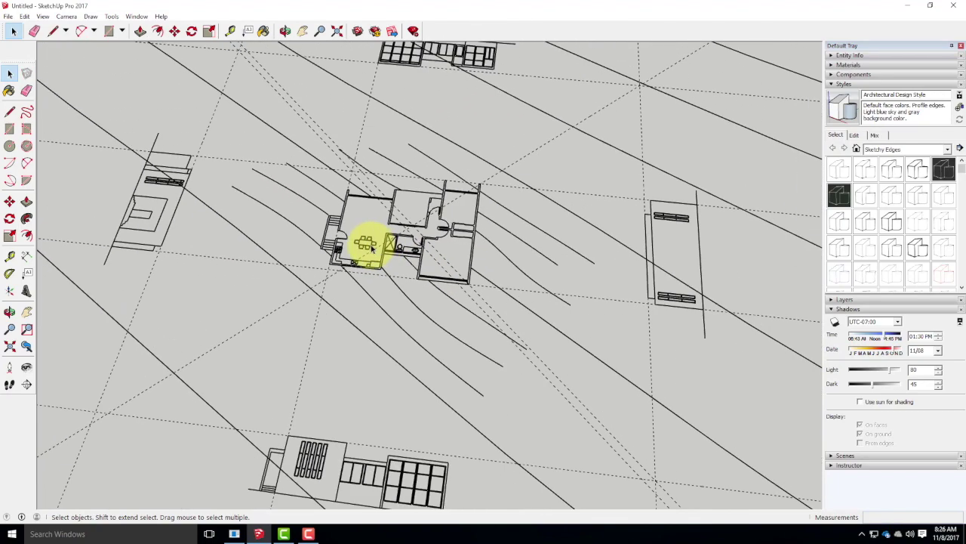
scroll(370, 245, "down", 5)
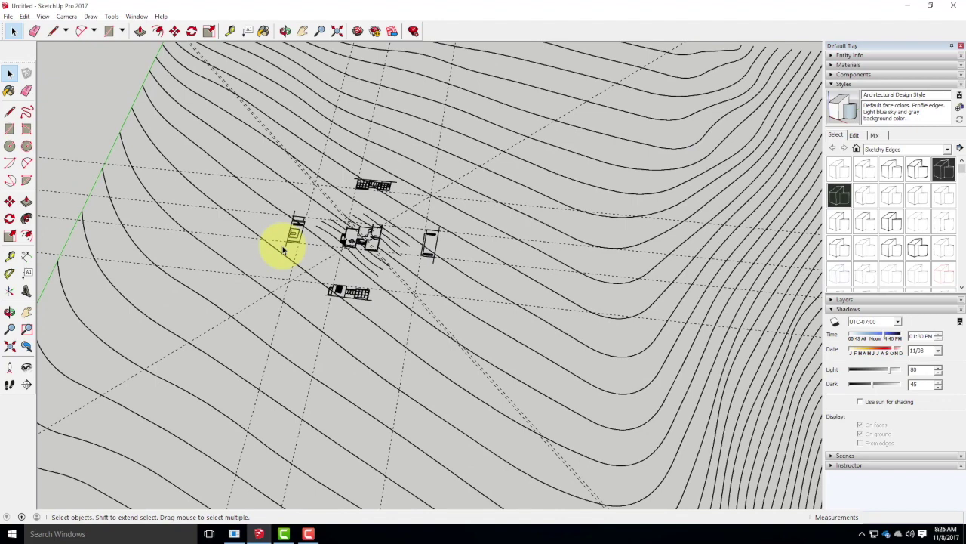
Step: Collapse the Styles and Shadows sections and expand the Layers section
left_click(833, 84)
left_click(835, 102)
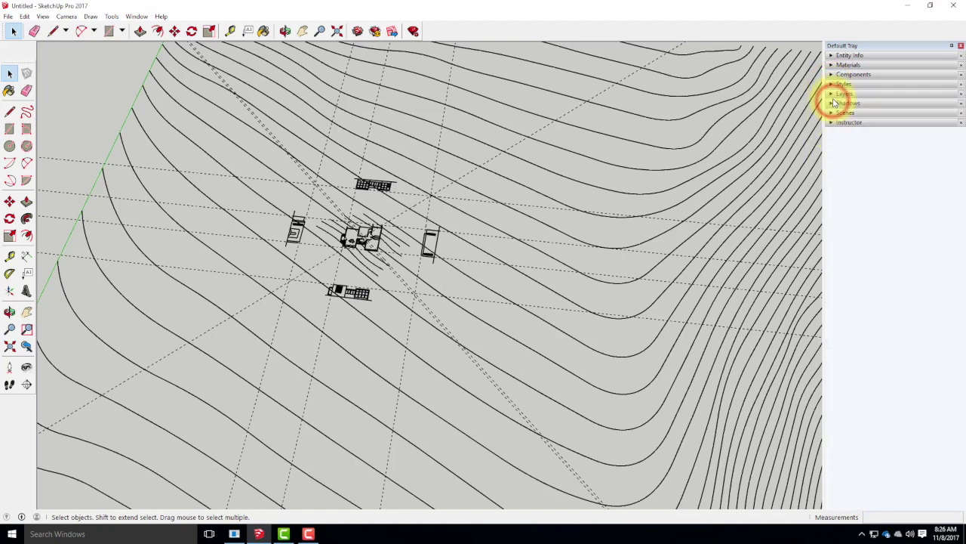
left_click(832, 94)
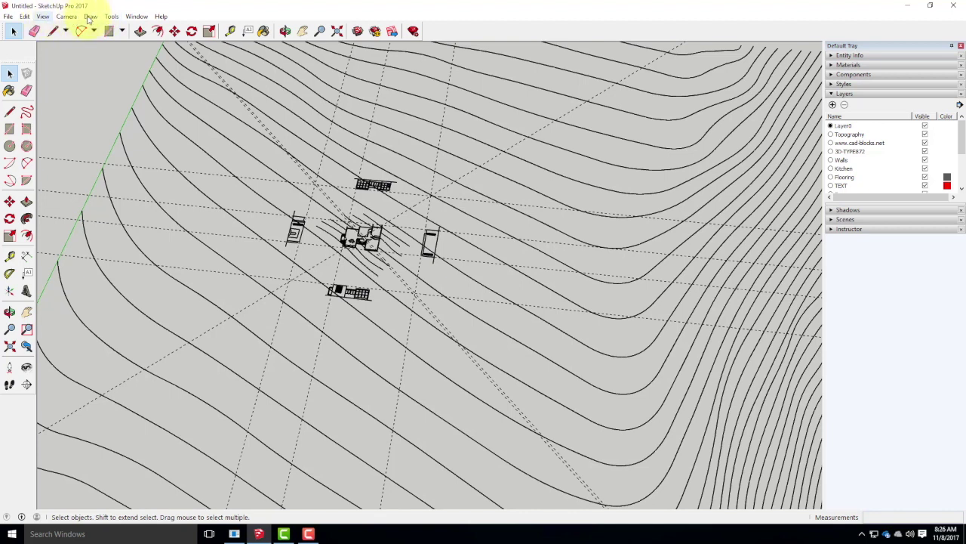
left_click(139, 18)
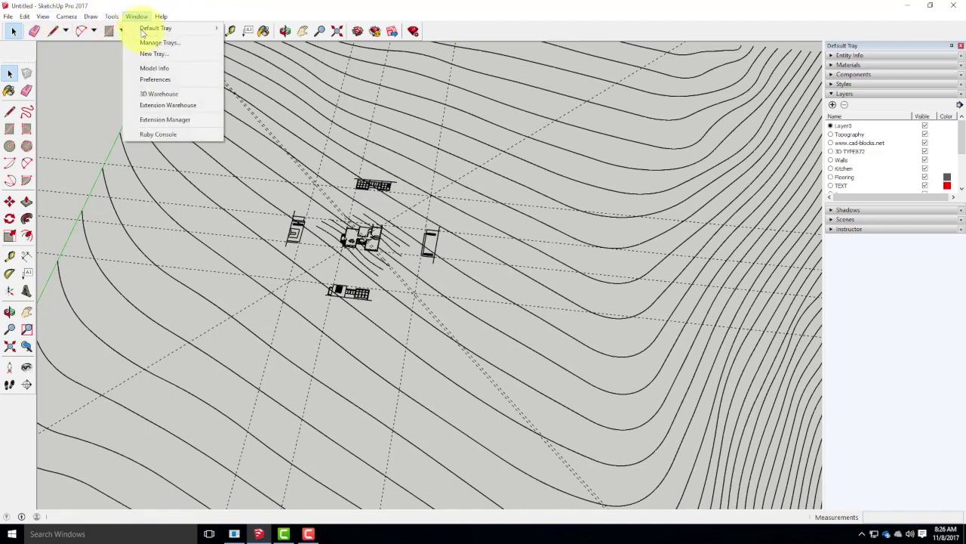
mouse_move(142, 32)
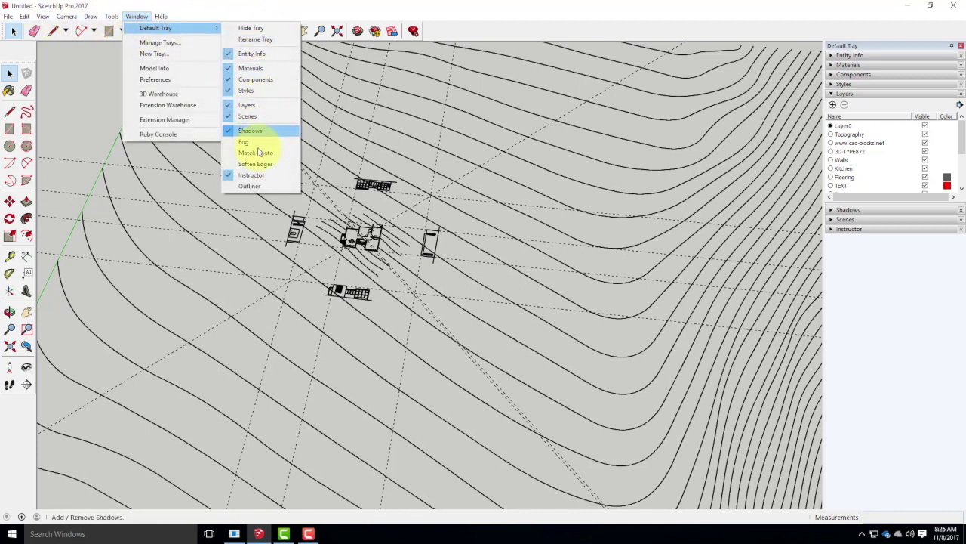
left_click(648, 7)
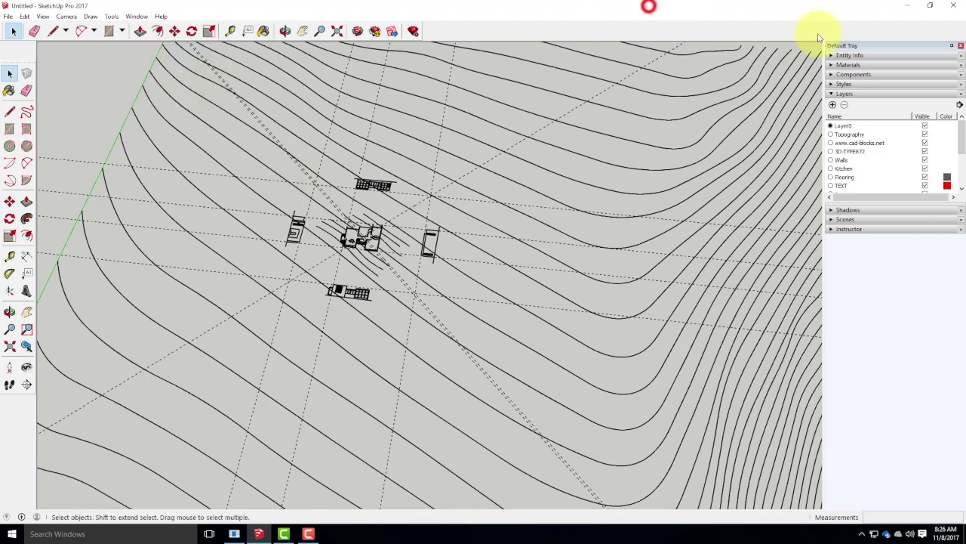
Step: Enlarge the layer list to show every imported layer and review the layers from Layer0 to Kitchen
left_click_drag(893, 201, 898, 327)
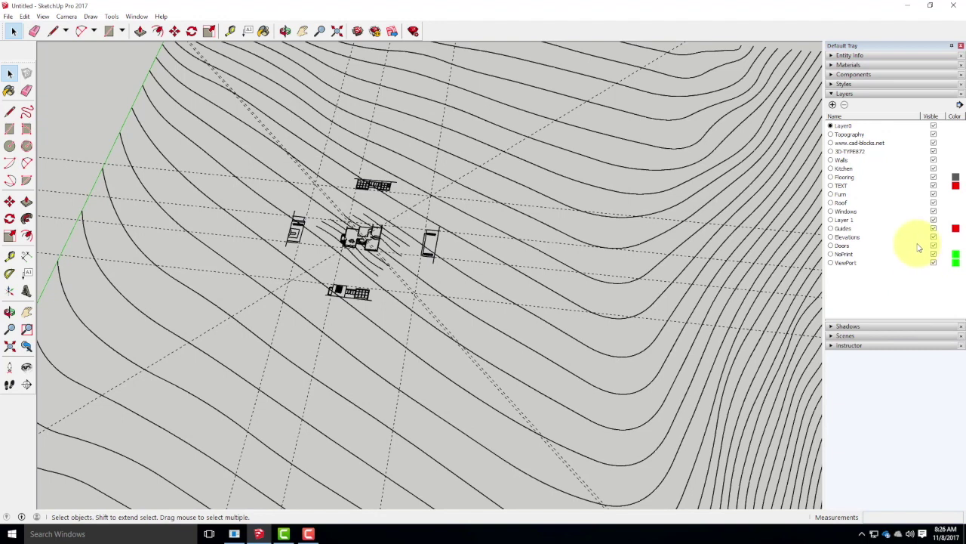
left_click(850, 126)
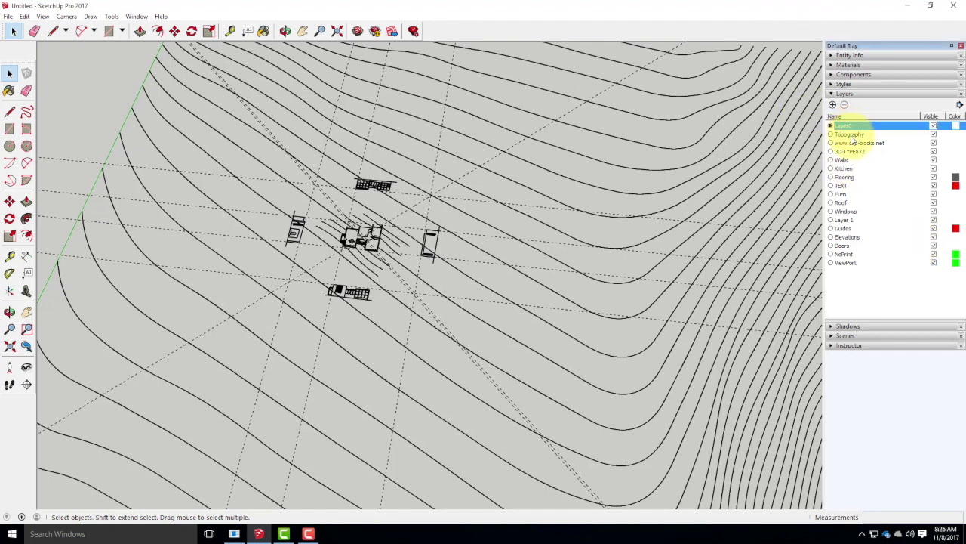
left_click(852, 134)
double_click(854, 143)
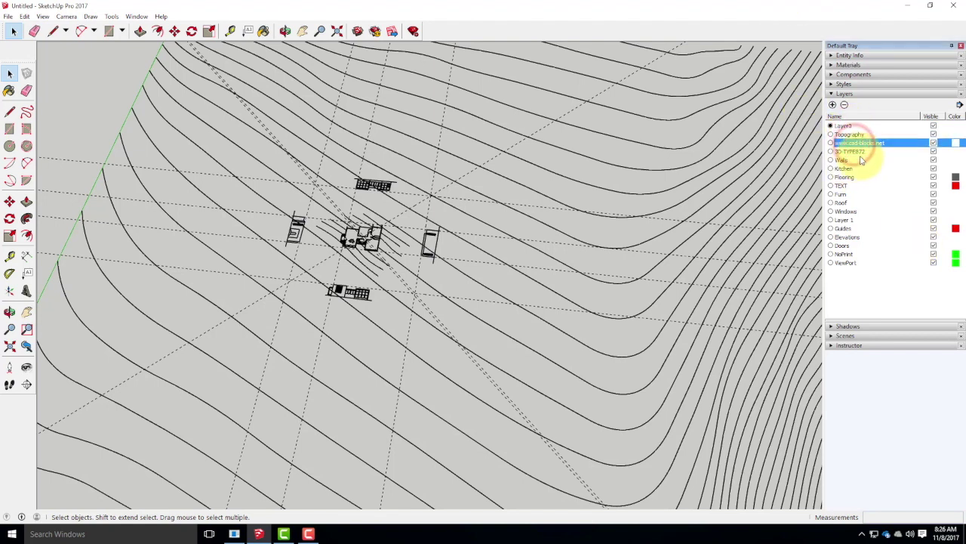
left_click(863, 151)
left_click(863, 142)
left_click(860, 151)
left_click(851, 159)
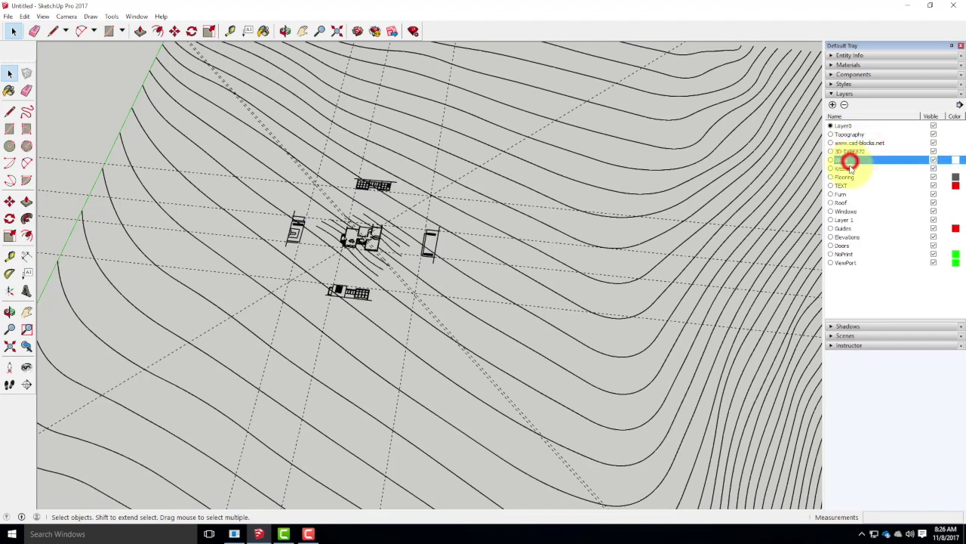
left_click(844, 168)
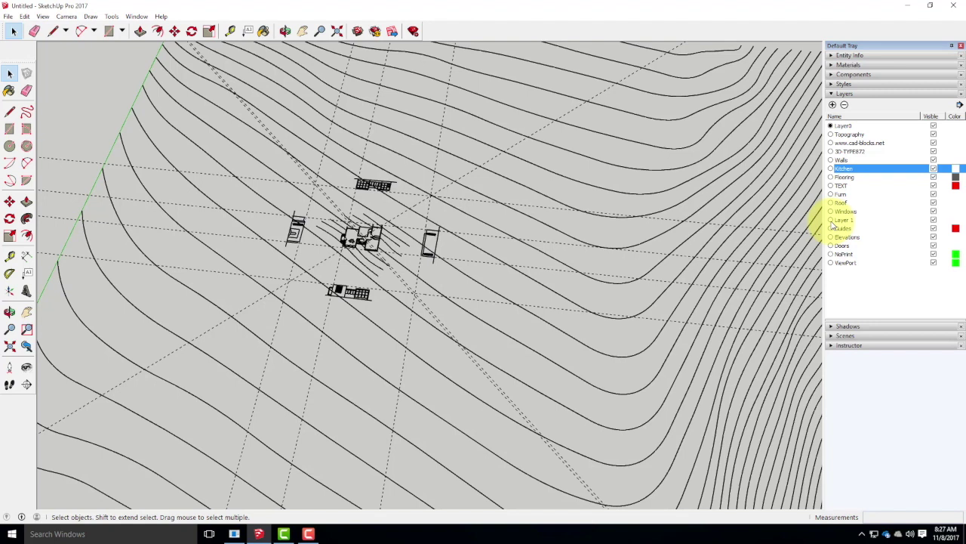
double_click(870, 142)
left_click(871, 145)
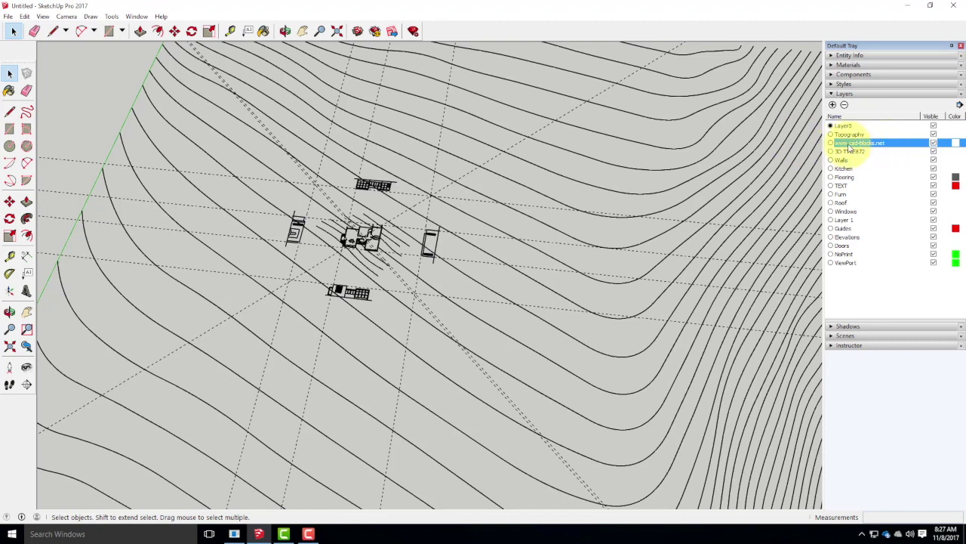
left_click(845, 106)
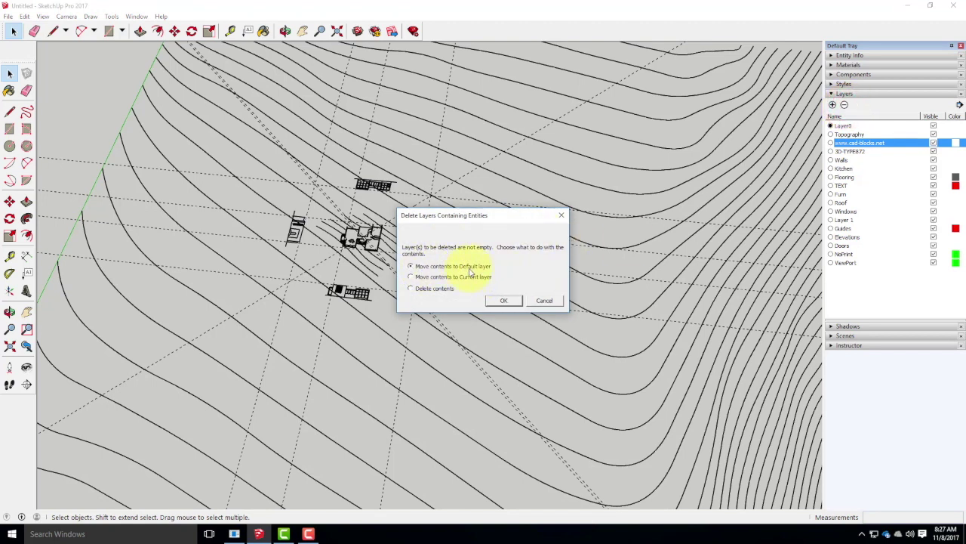
left_click(414, 291)
left_click(504, 301)
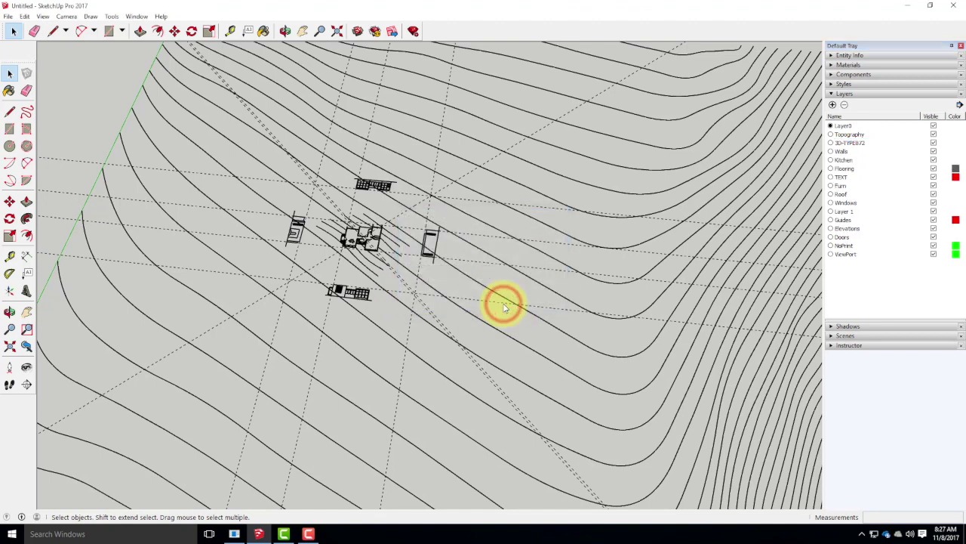
Step: Delete the imported 3D-TYPE layer listed between Topography and Walls
left_click(856, 143)
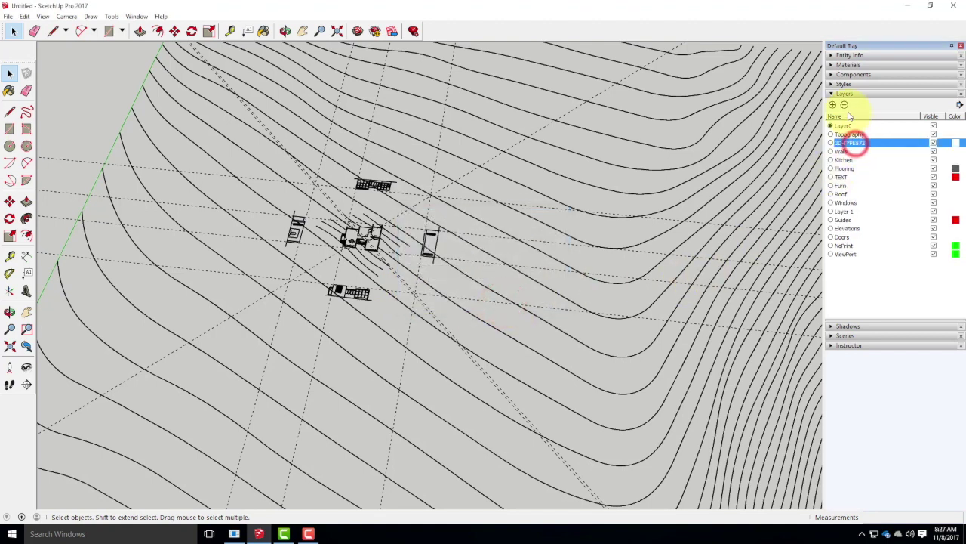
left_click(844, 104)
left_click(515, 297)
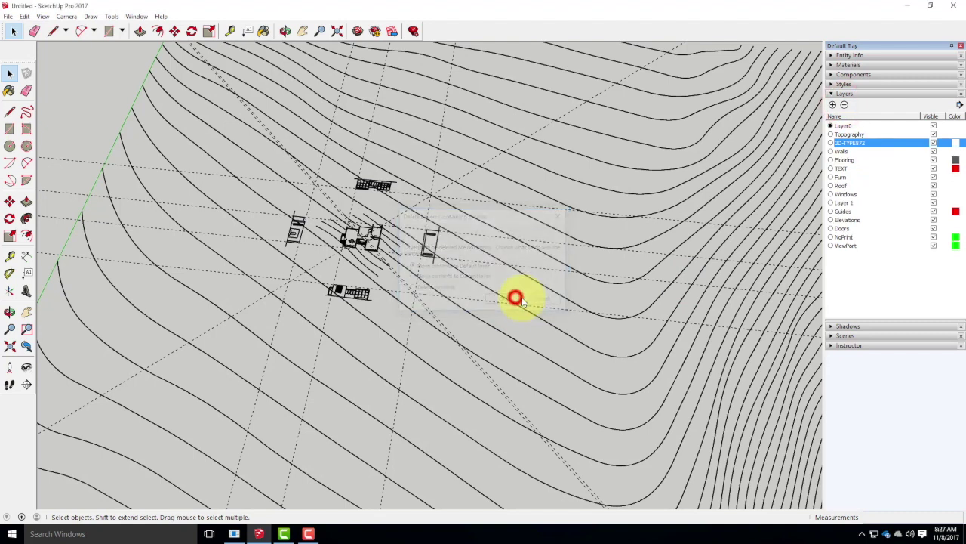
Step: Toggle the Kitchen layer's visibility off and on to check which floor plan parts it contains
left_click(844, 151)
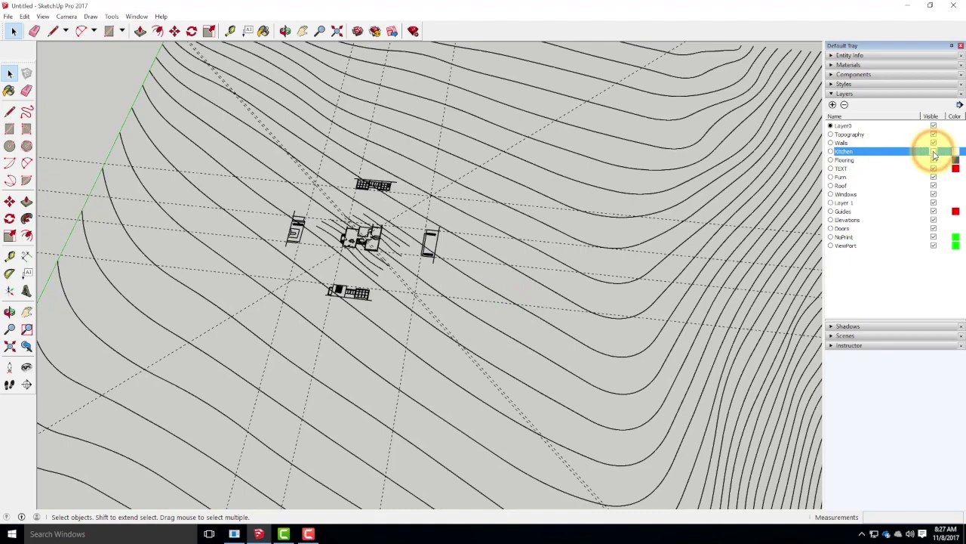
scroll(355, 233, "up", 10)
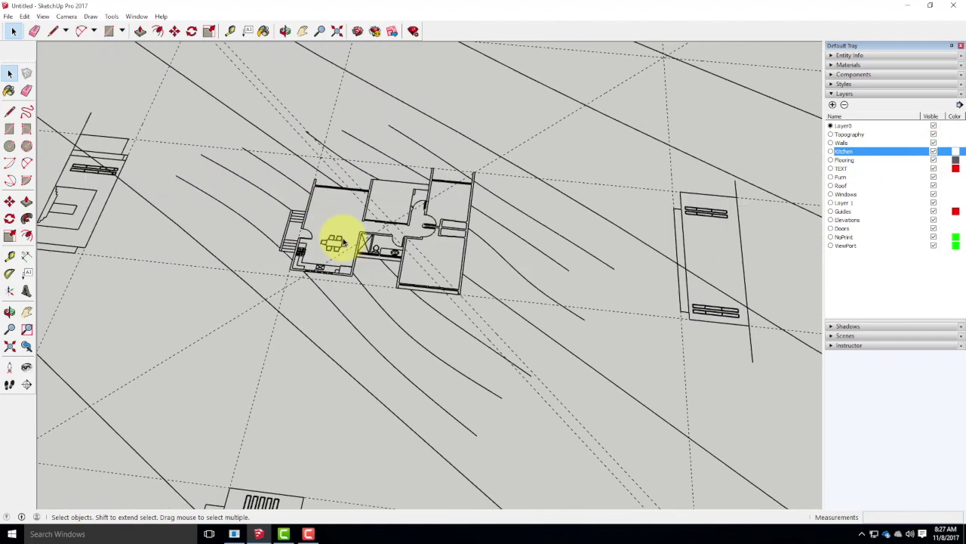
left_click(934, 151)
left_click(933, 151)
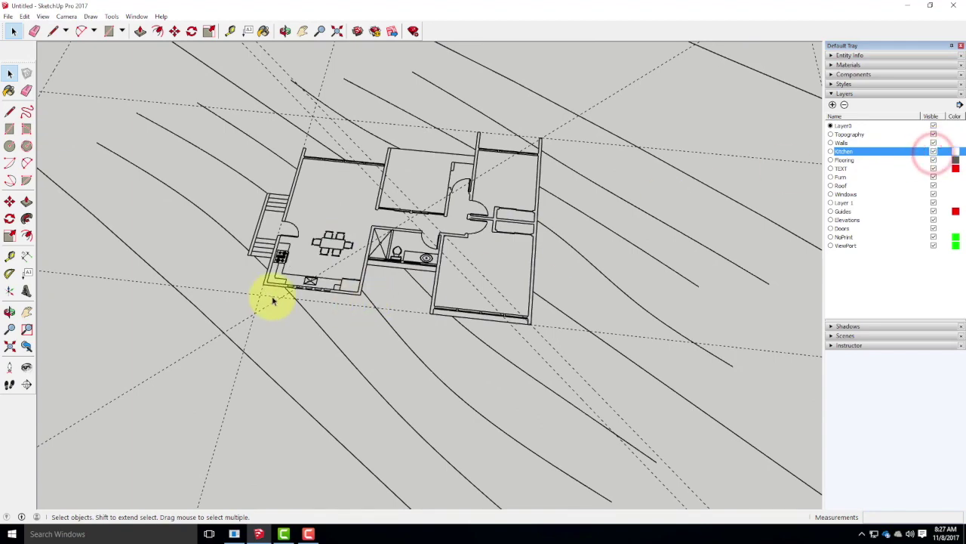
scroll(287, 295, "up", 5)
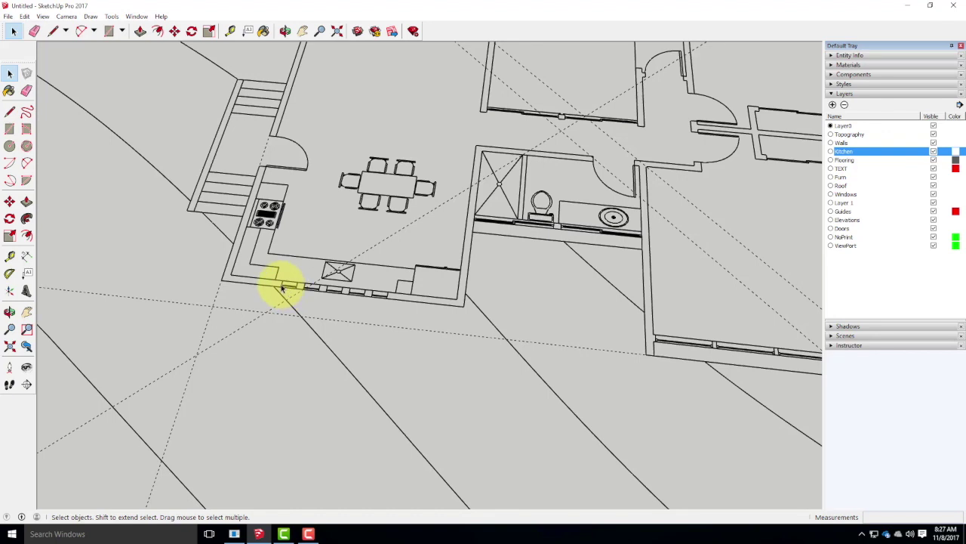
Step: Assign the row of small rectangular blocks in the wall behind the kitchen sink to the Walls layer
left_click(281, 284)
left_click(292, 265)
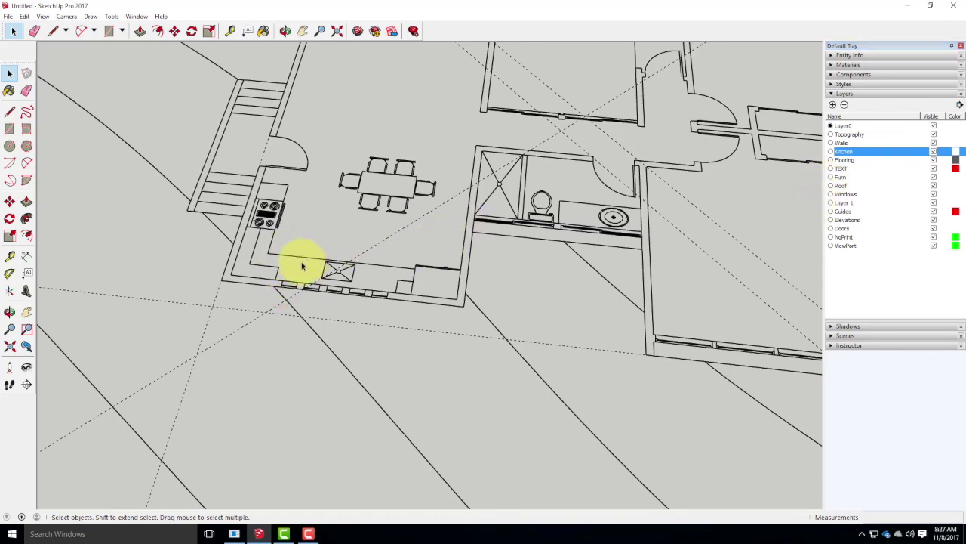
middle_click_drag(264, 289, 299, 310)
left_click_drag(286, 303, 352, 315)
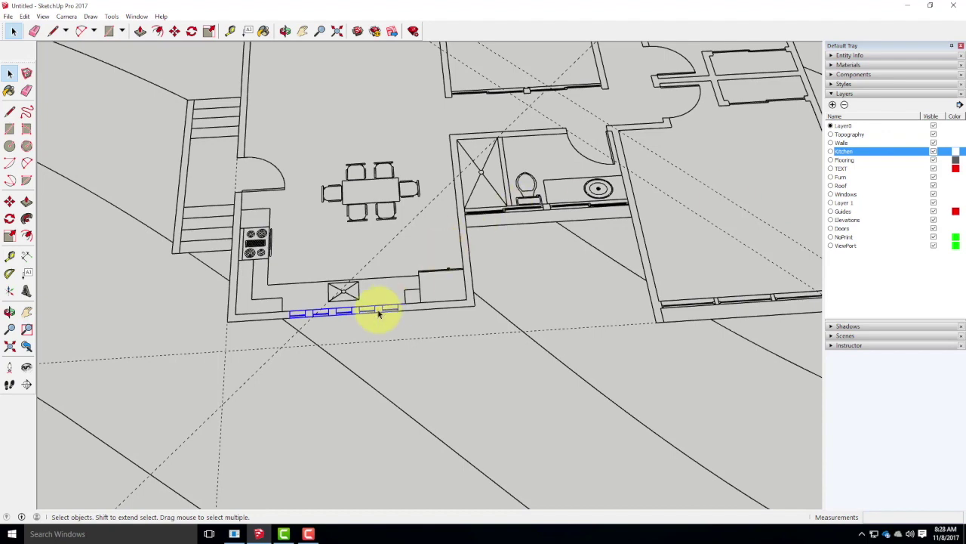
left_click(830, 57)
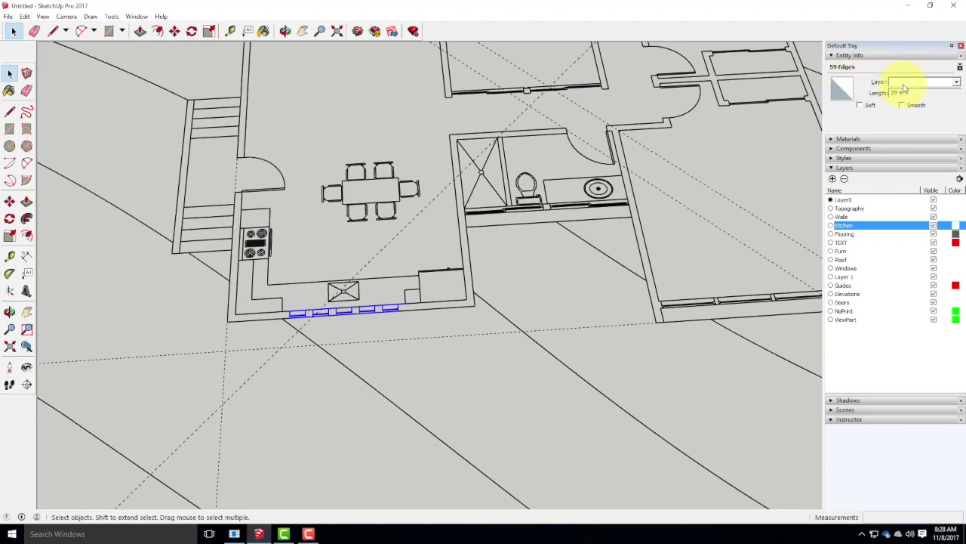
left_click(957, 82)
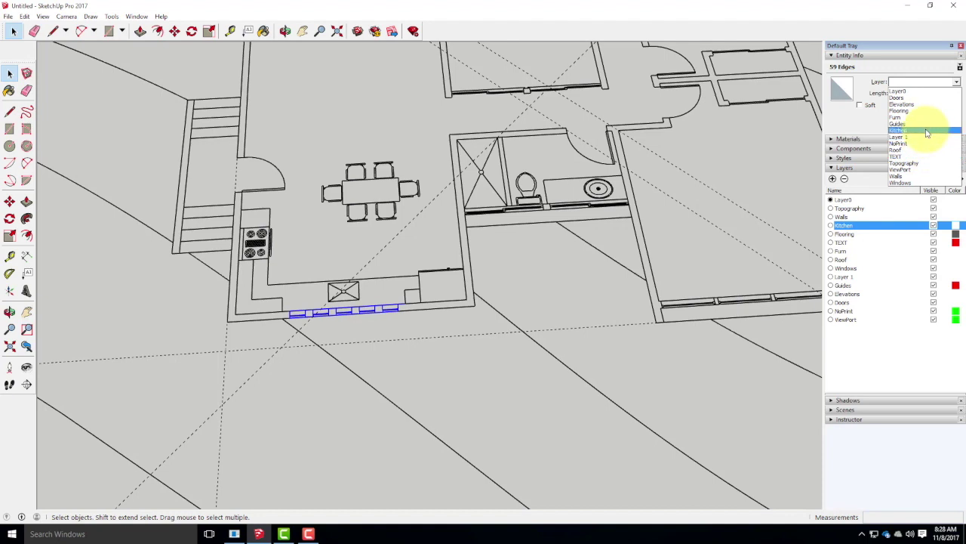
left_click(911, 177)
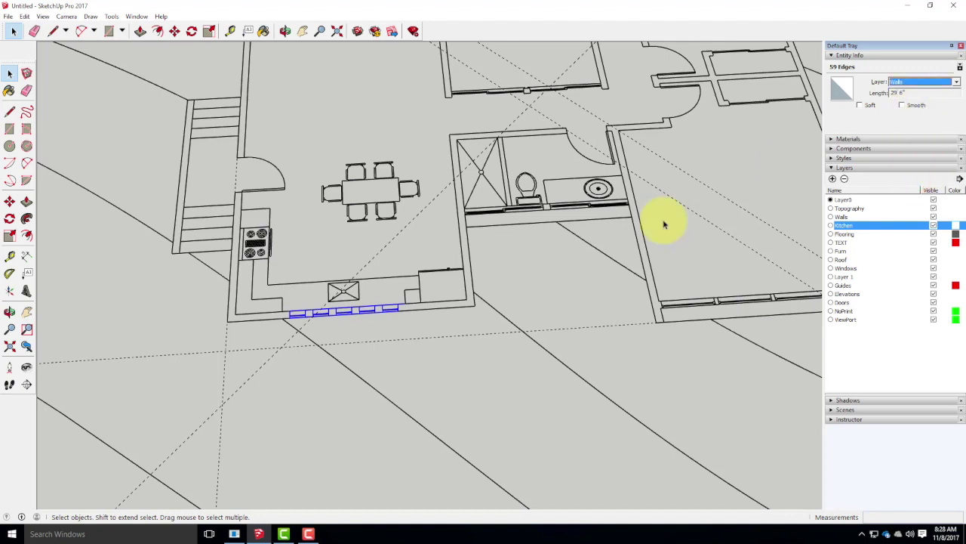
left_click(572, 264)
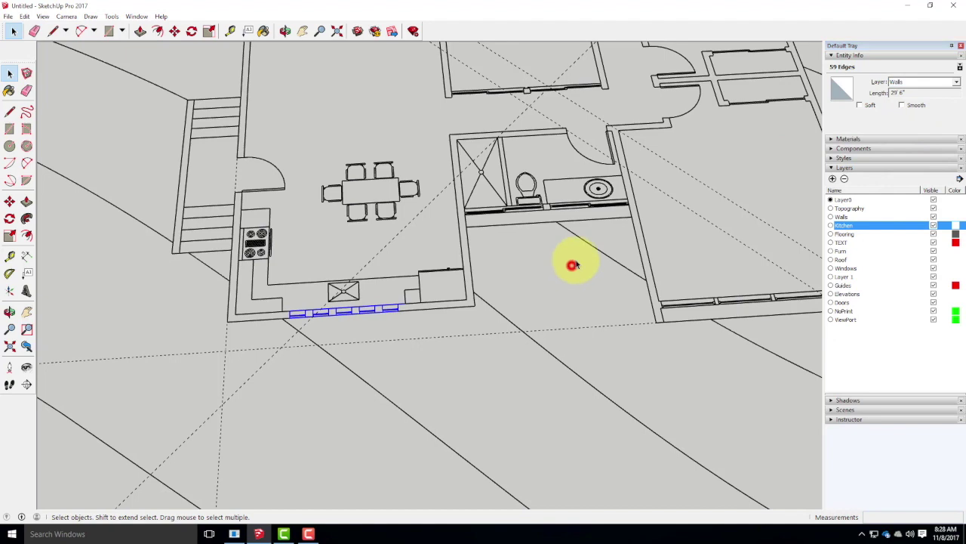
Step: Recheck the Kitchen layer by toggling its visibility, and delete it together with its contents
left_click(934, 225)
left_click(933, 225)
left_click(934, 225)
left_click(933, 225)
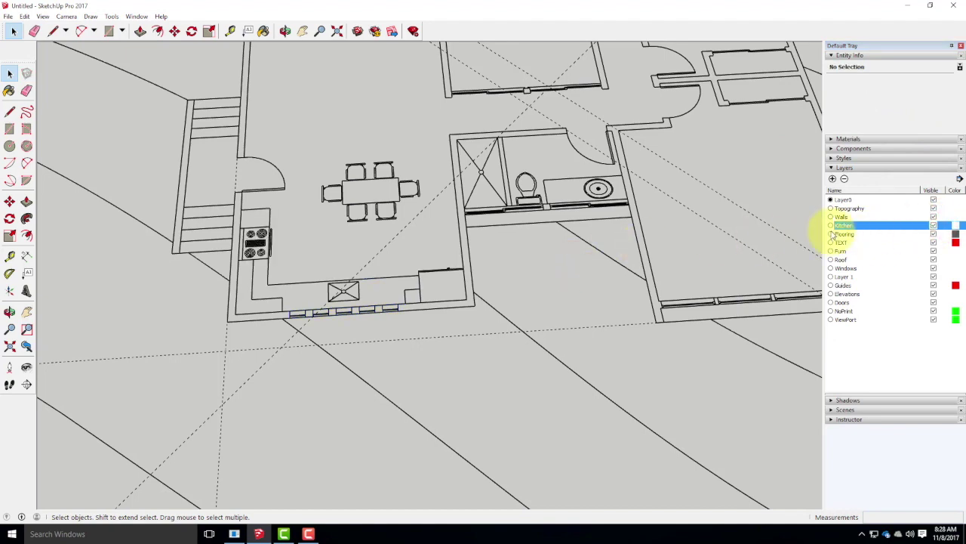
left_click(845, 179)
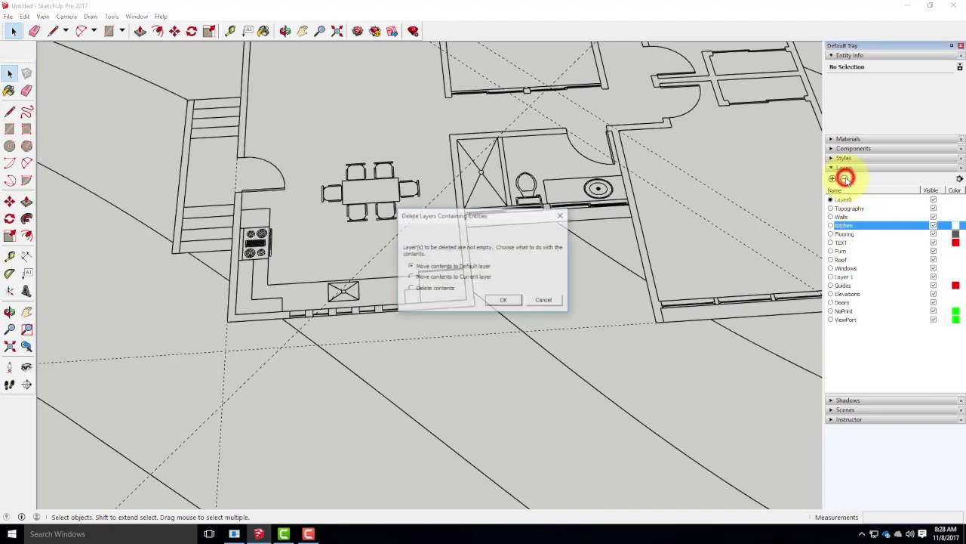
left_click(432, 290)
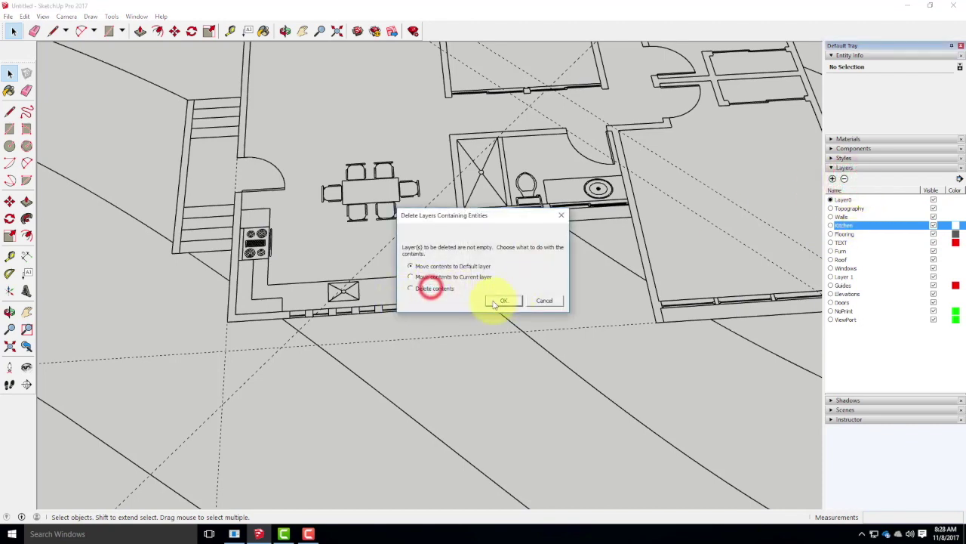
left_click(502, 300)
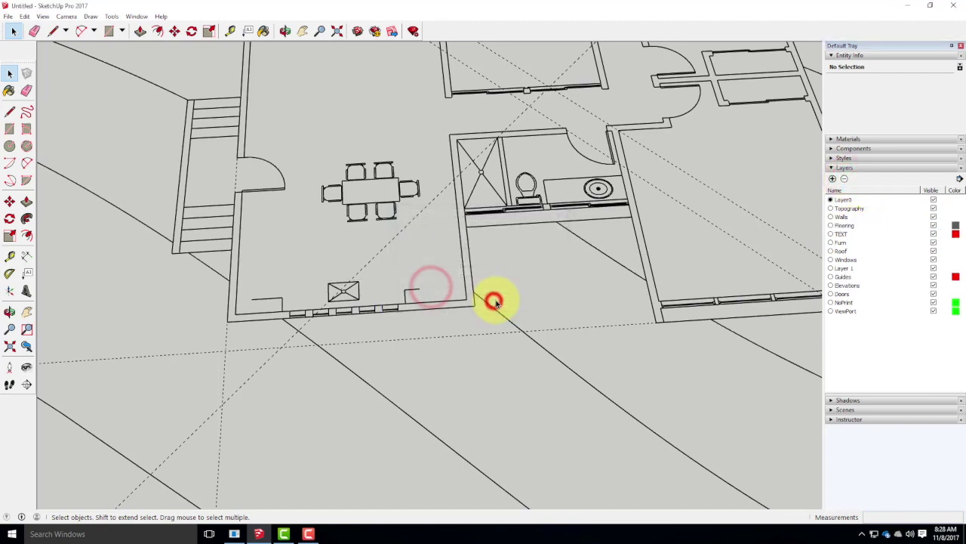
Step: Delete the Flooring layer, and delete the TEXT layer together with its contents
left_click(844, 225)
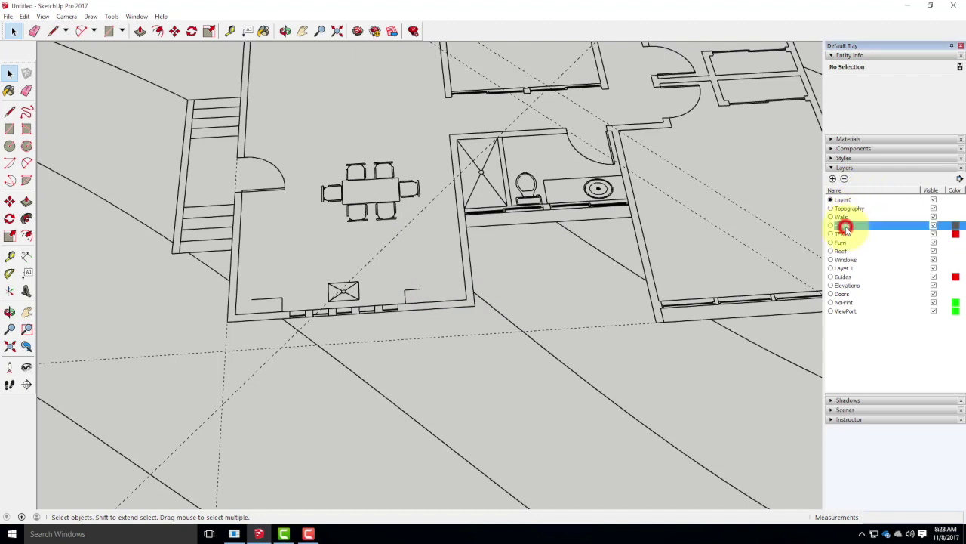
left_click(845, 180)
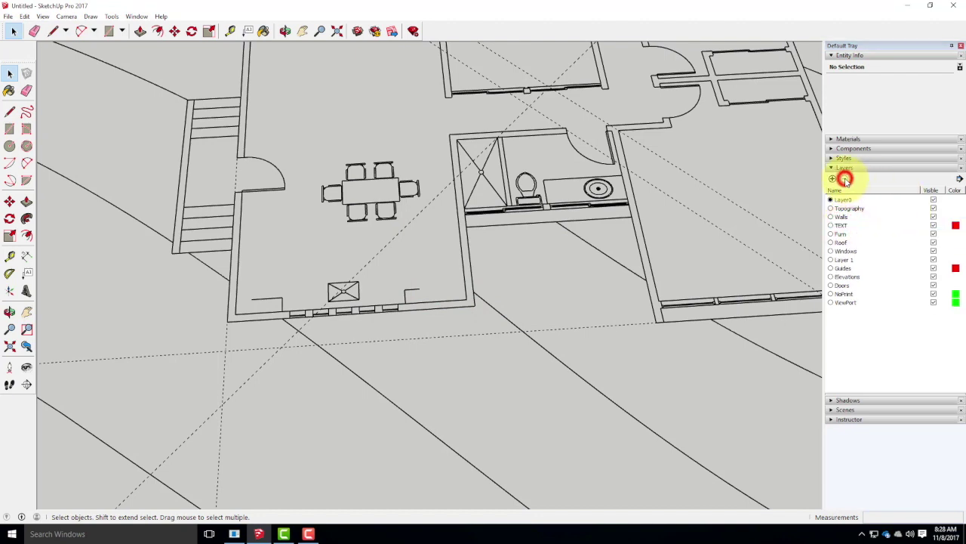
left_click(842, 216)
left_click(840, 225)
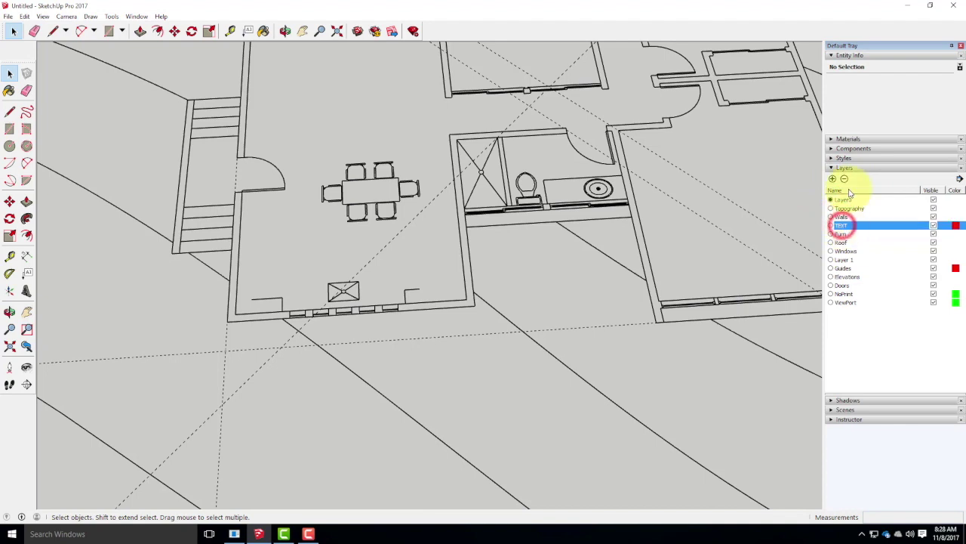
left_click(845, 180)
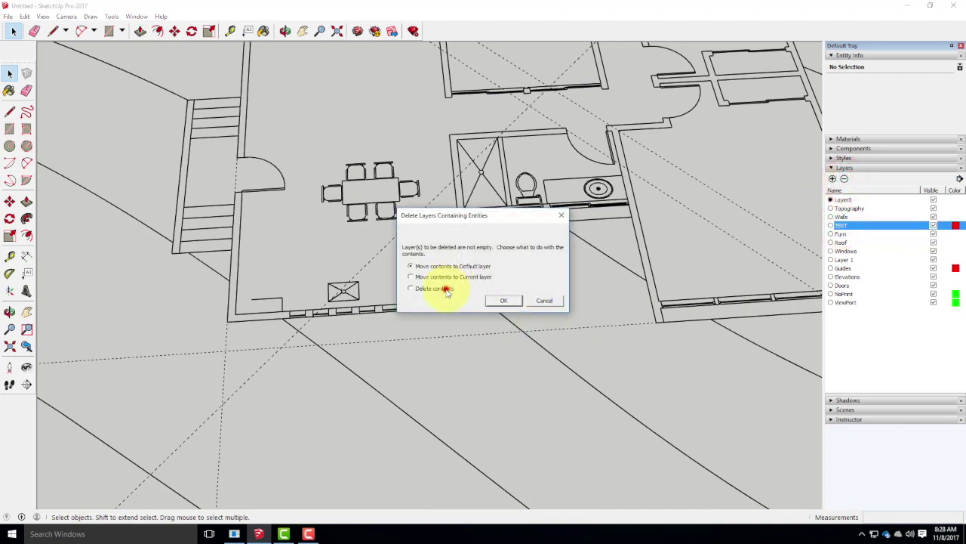
left_click(515, 300)
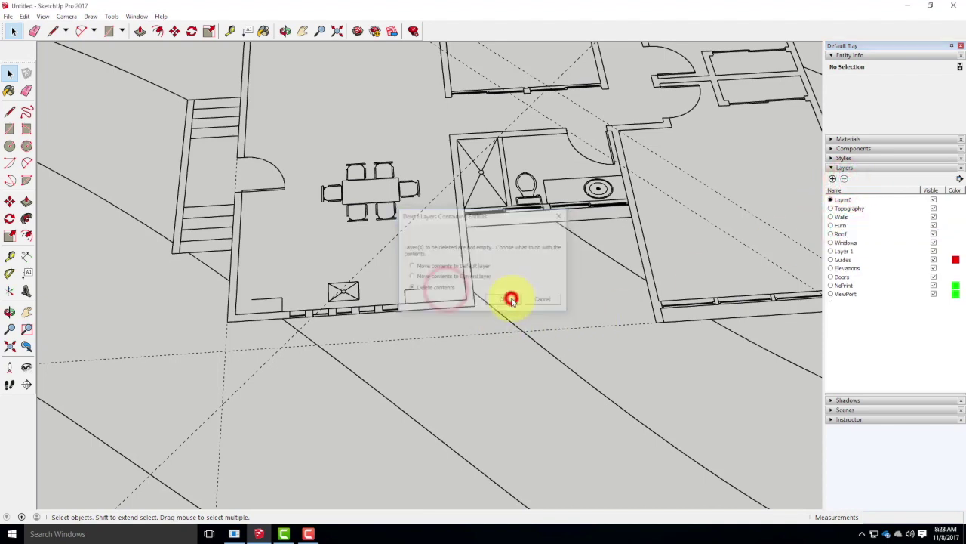
Step: Delete the Furn and Roof layers together with their contents
left_click(840, 226)
left_click(846, 179)
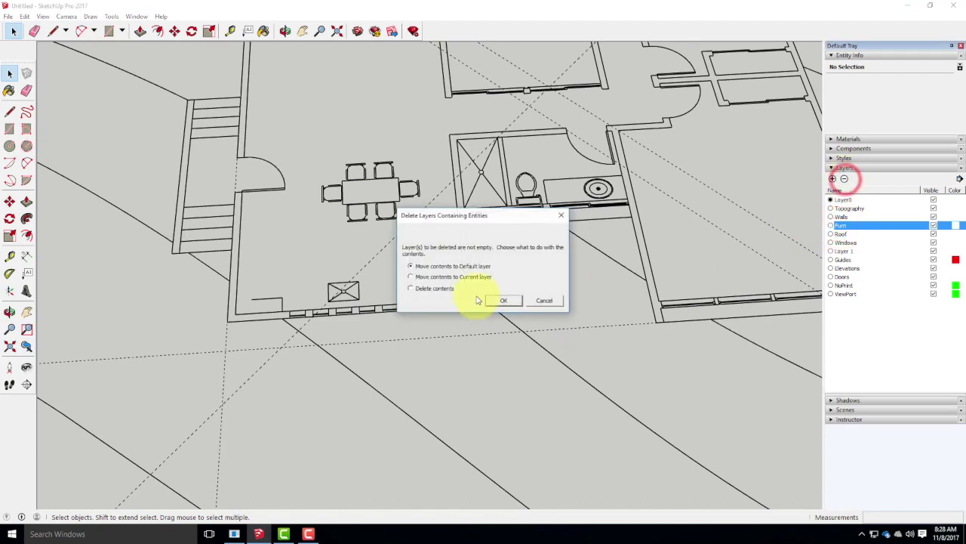
left_click(500, 301)
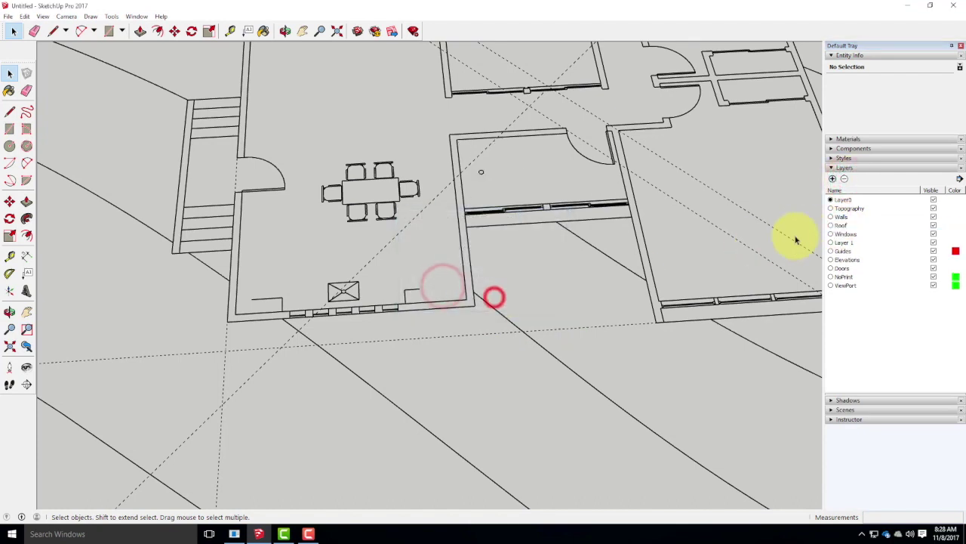
left_click(843, 225)
left_click(846, 180)
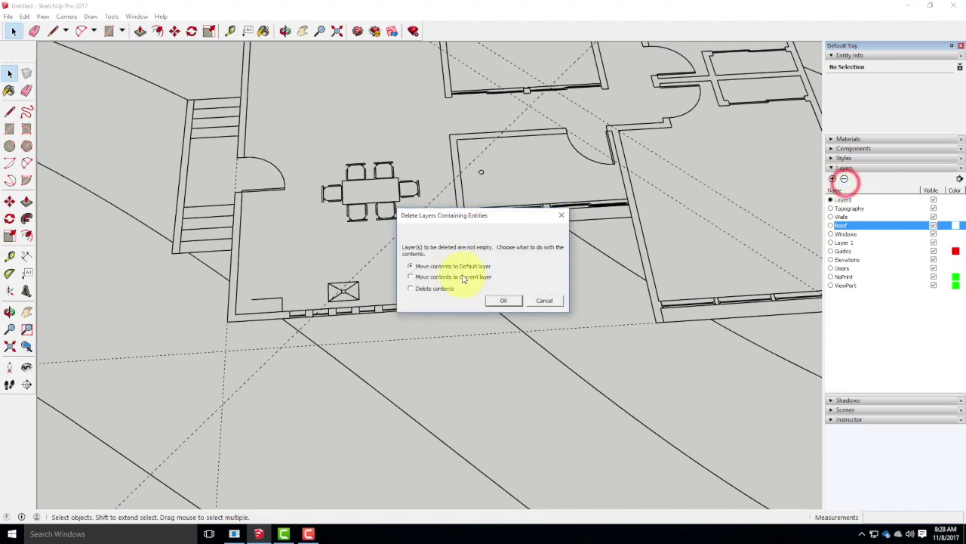
left_click(502, 301)
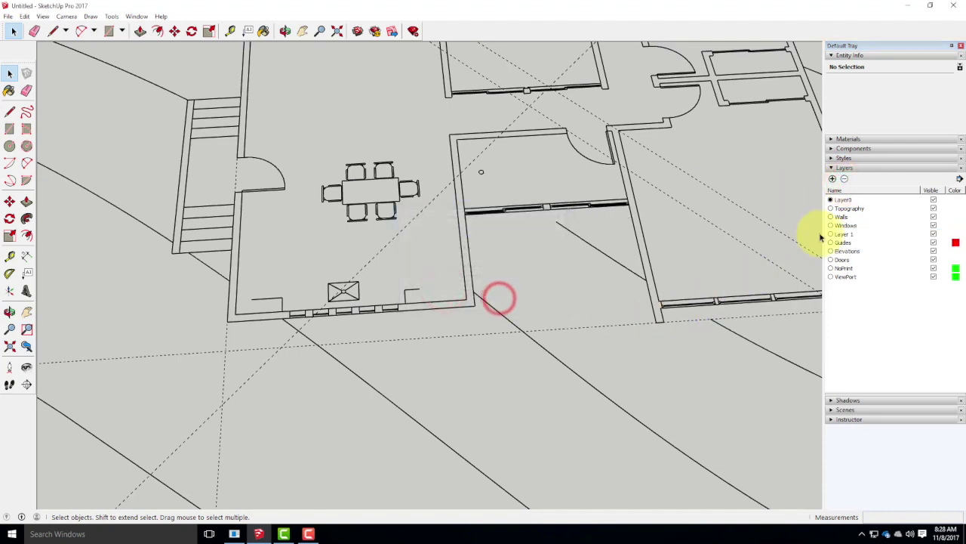
Step: Toggle the Windows layer's visibility off and on to check which plan elements belong to it
left_click(851, 225)
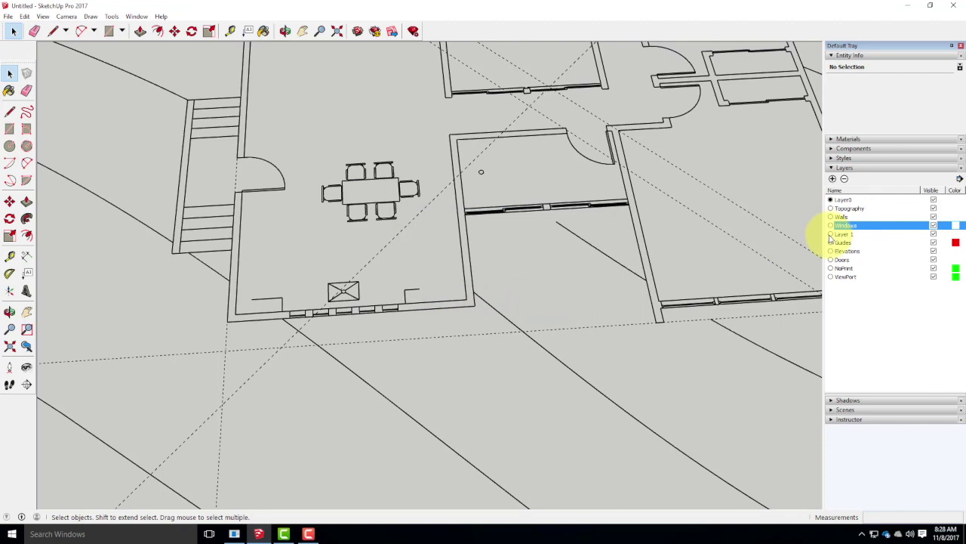
left_click(935, 226)
left_click(935, 226)
left_click(935, 225)
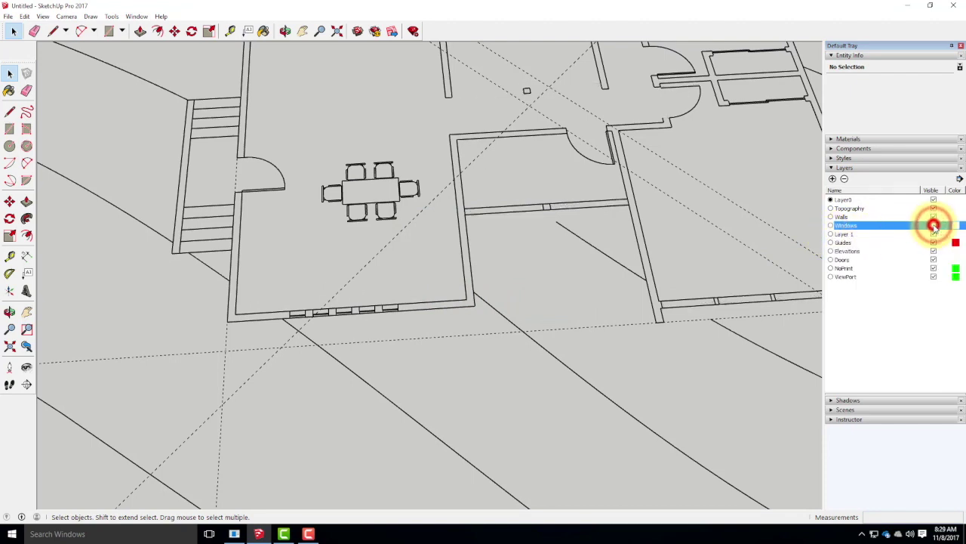
left_click(934, 226)
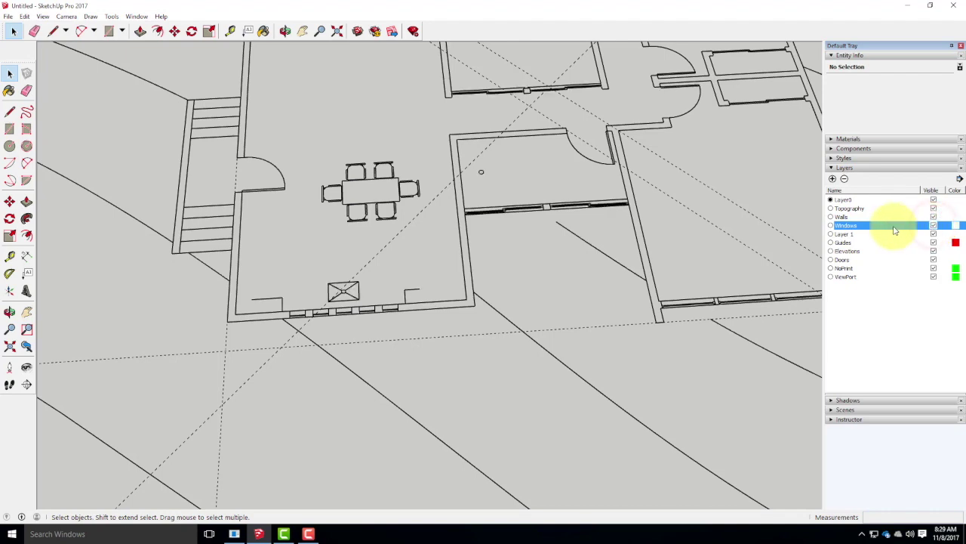
left_click(845, 179)
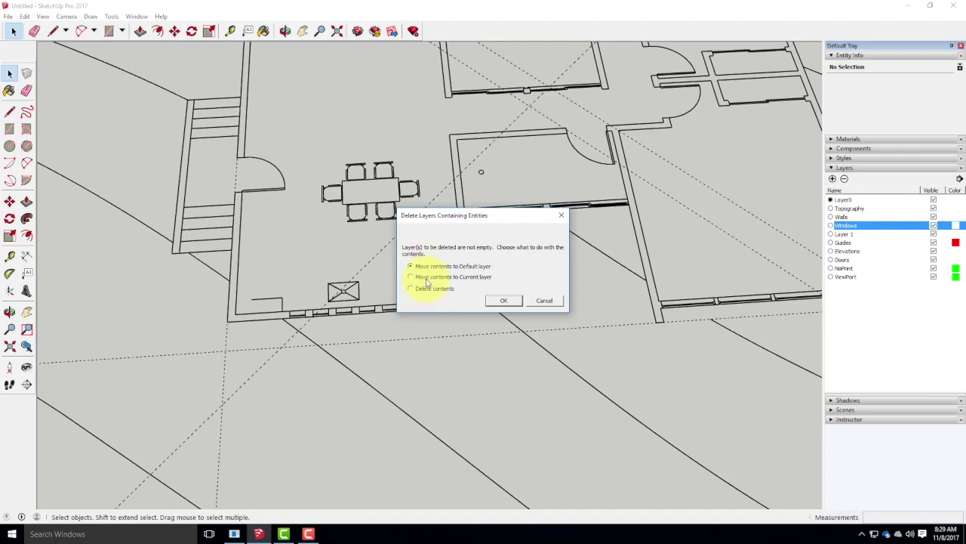
left_click(545, 301)
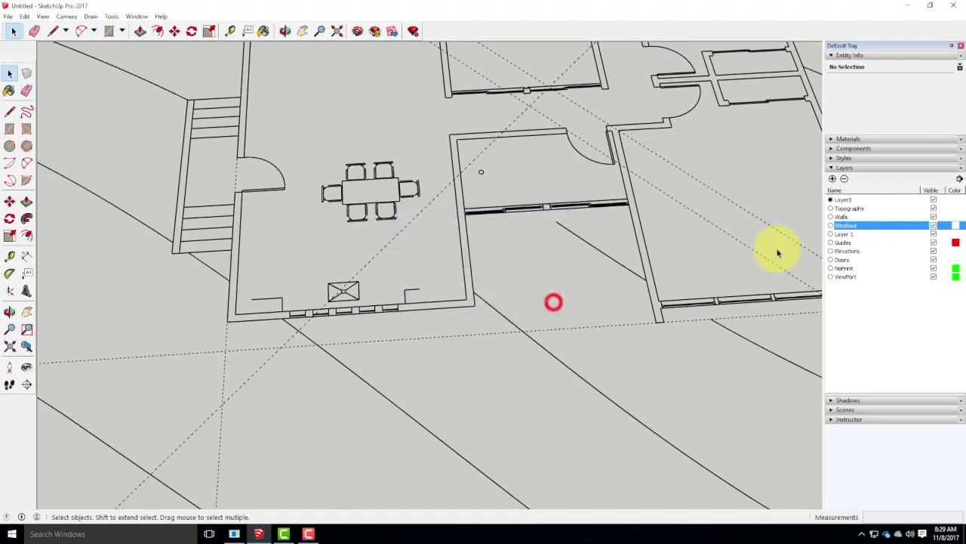
Step: Make Walls the current layer and delete the Windows layer, moving its contents to the current layer
left_click(832, 217)
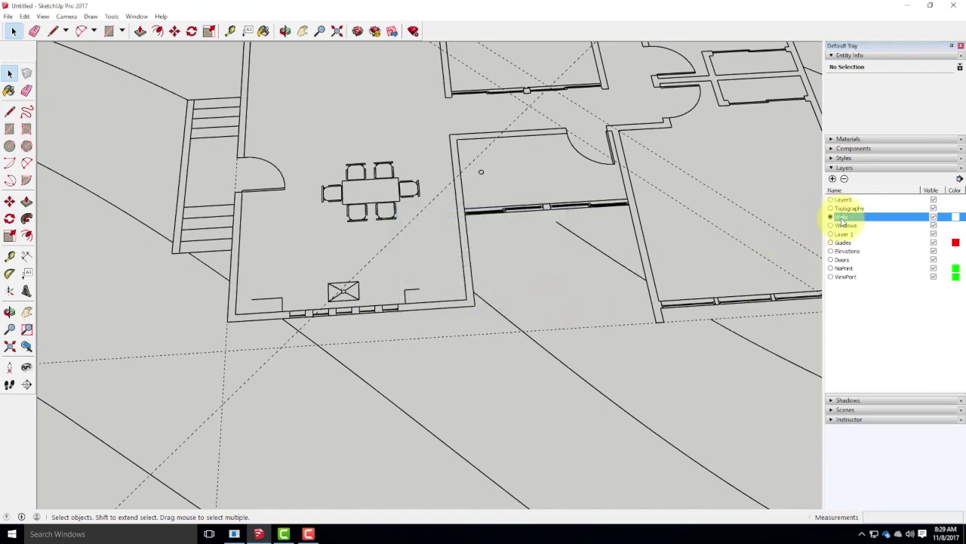
left_click(843, 225)
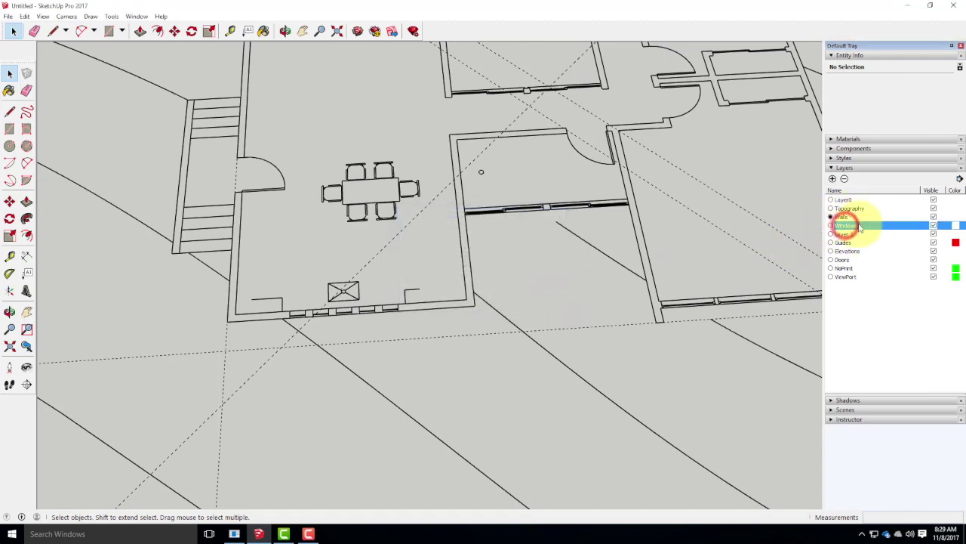
left_click(845, 179)
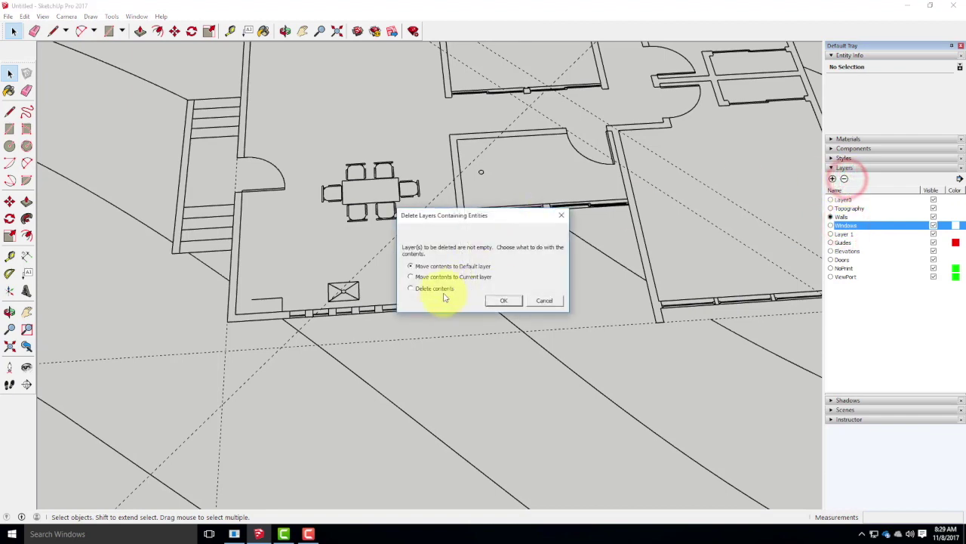
left_click(502, 301)
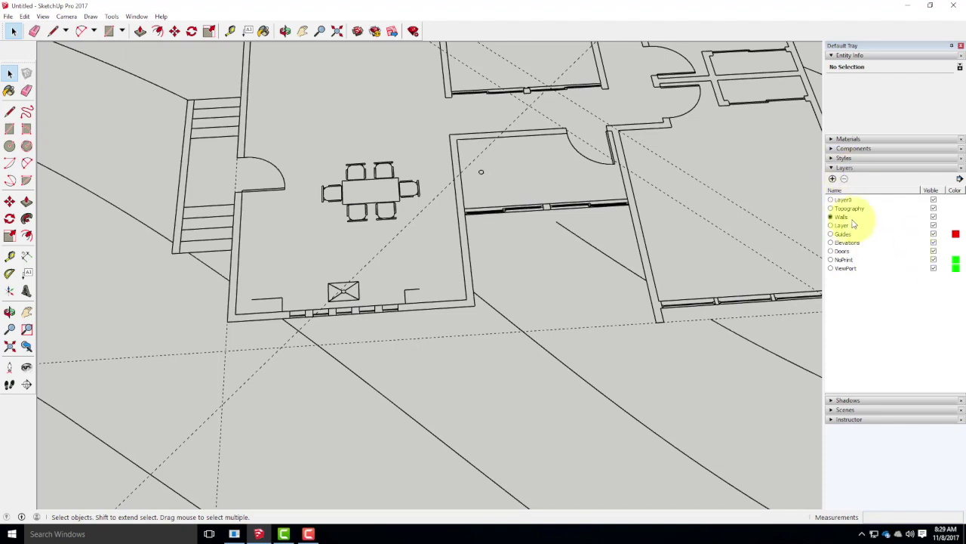
Step: Assign the four edges at the wall ends of the entry door opening to the Walls layer and hide Layer 1
left_click(843, 225)
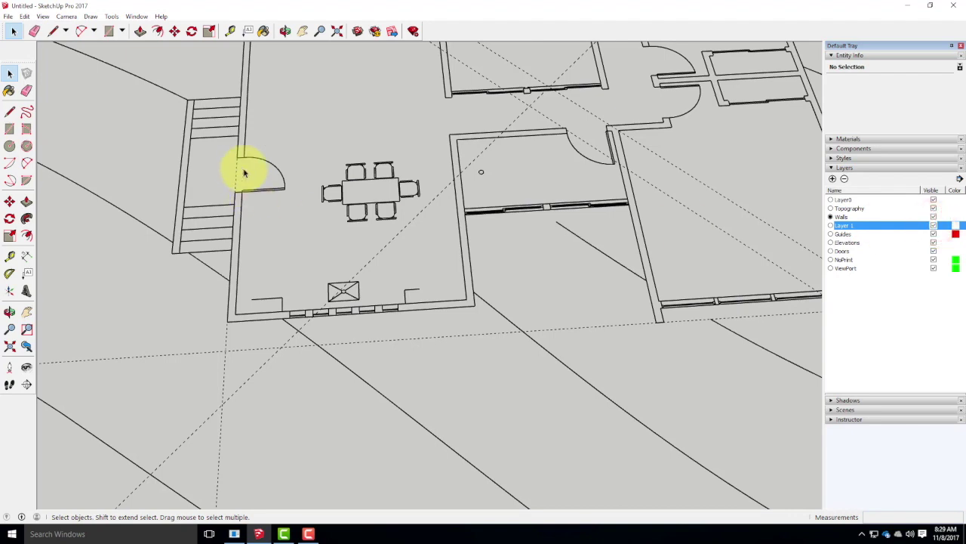
left_click_drag(224, 150, 252, 200)
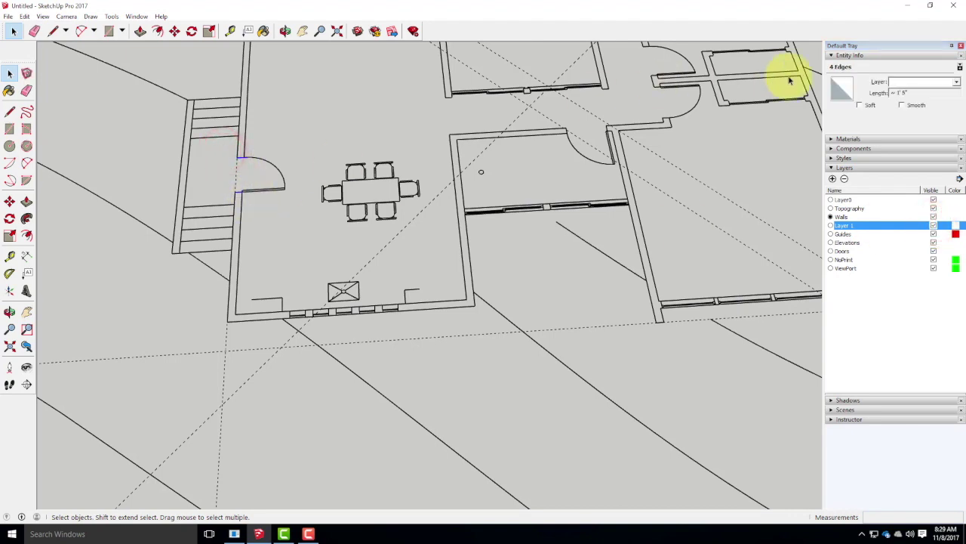
left_click(956, 82)
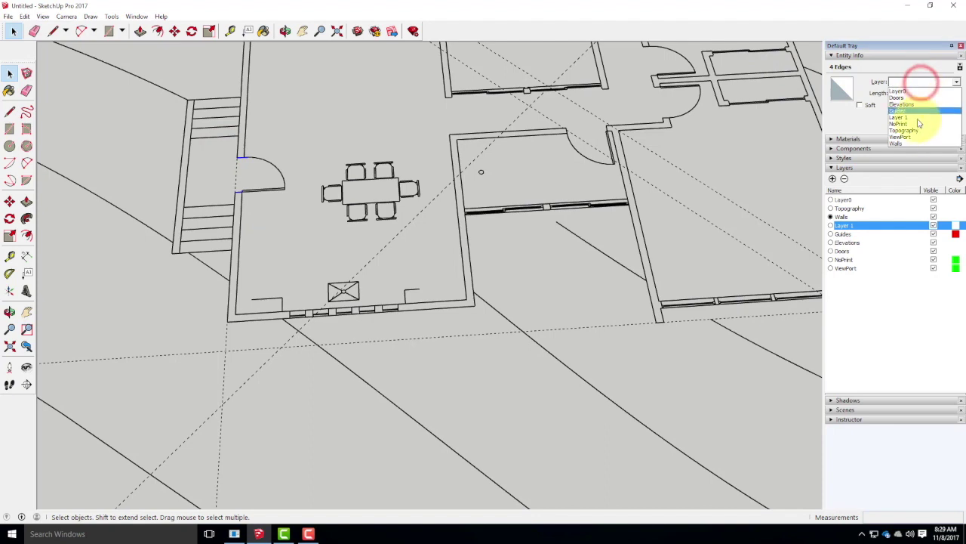
left_click(917, 144)
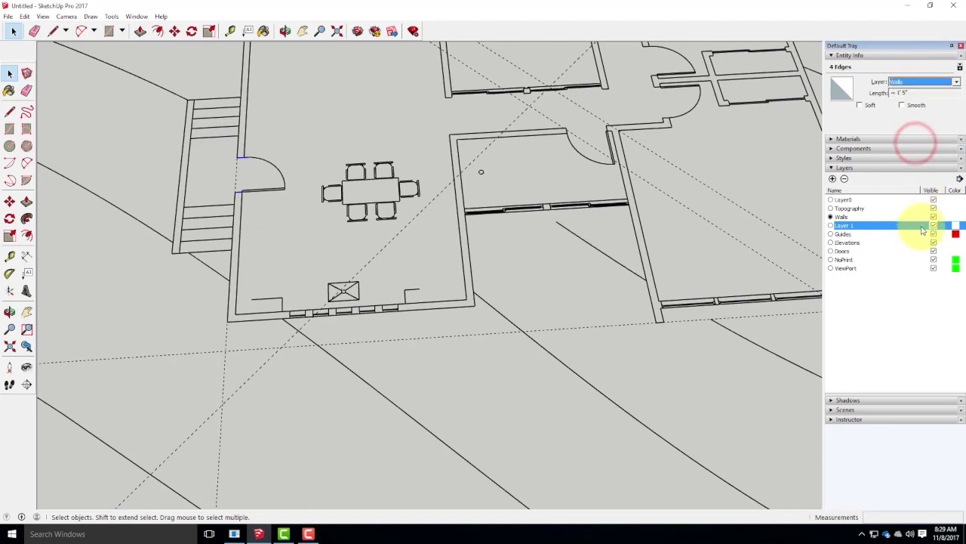
left_click(934, 224)
left_click(358, 113)
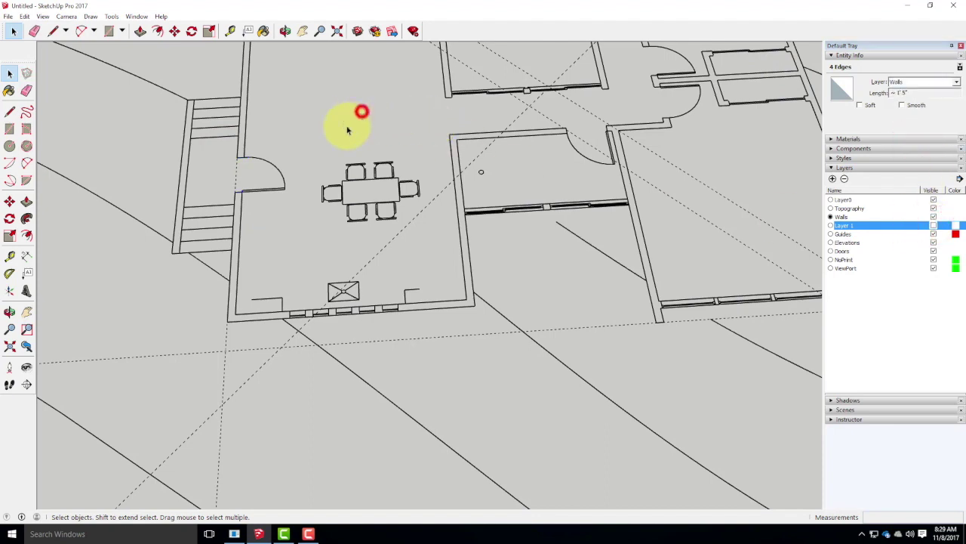
Step: Check Layer 1's visibility across the whole drawing and delete Layer 1 together with its contents
middle_click_drag(324, 194, 421, 278)
scroll(453, 279, "down", 10)
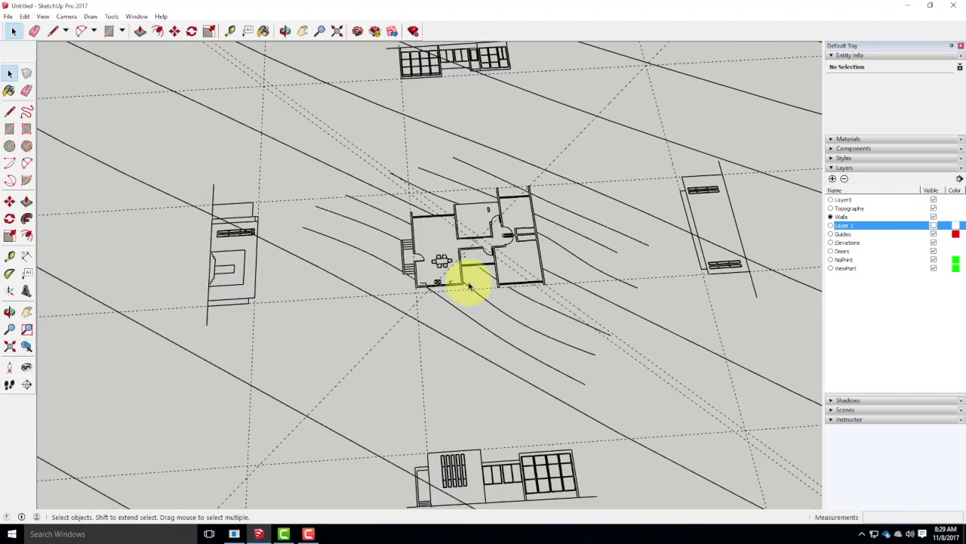
left_click(936, 227)
left_click(932, 225)
left_click(868, 226)
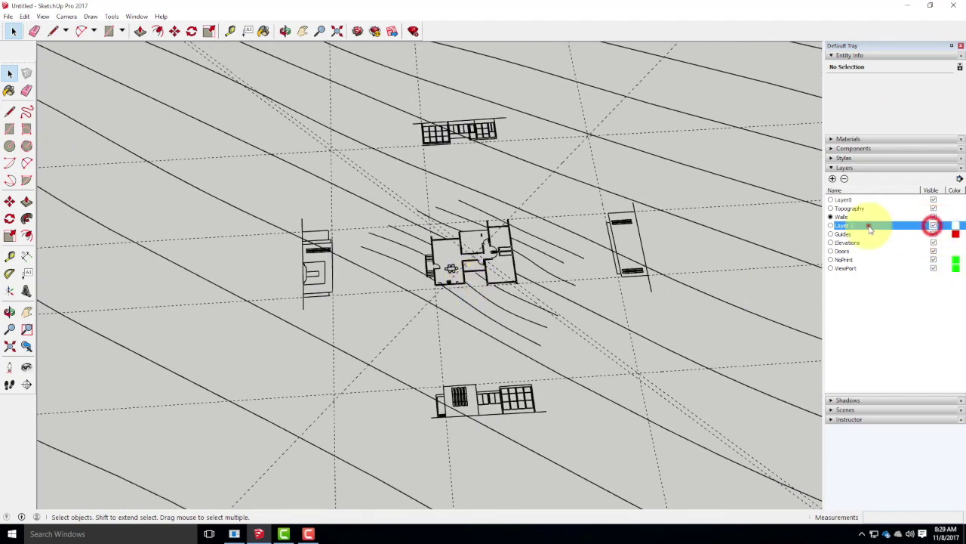
left_click(844, 179)
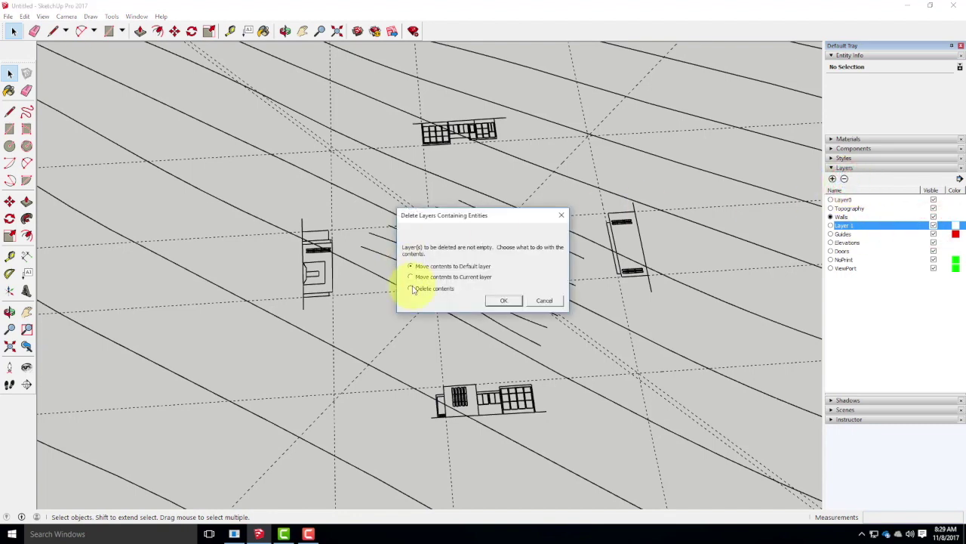
left_click(503, 300)
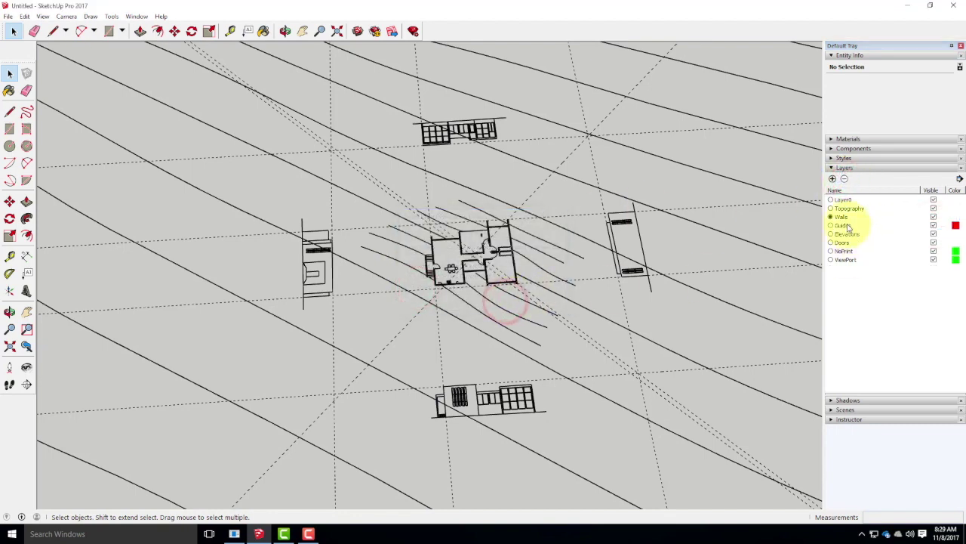
Step: Delete the Guides layer together with its contents
left_click(846, 225)
left_click(845, 178)
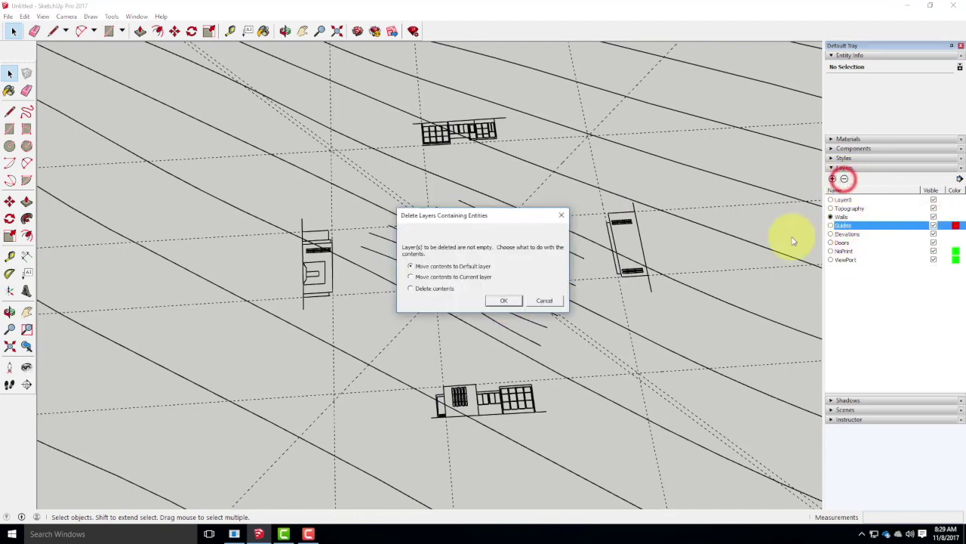
left_click(423, 288)
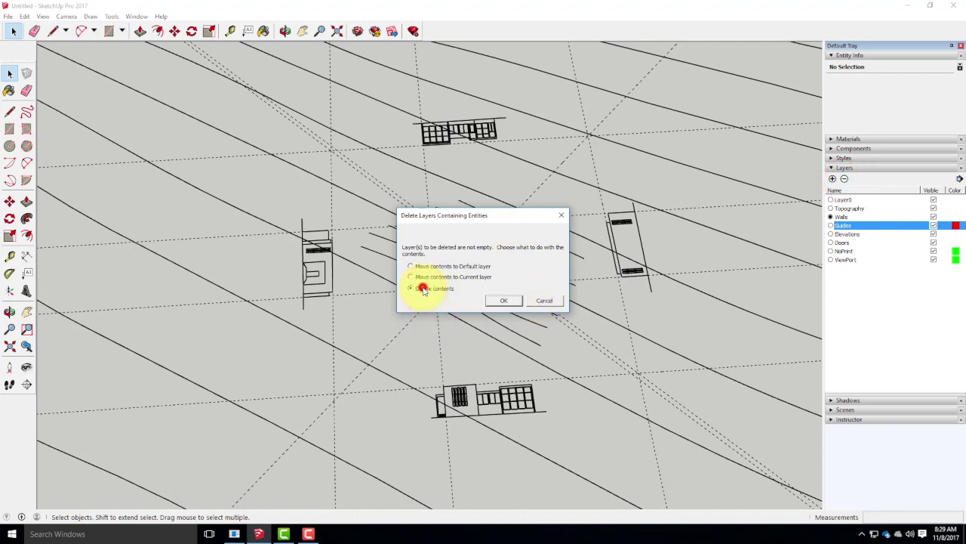
left_click(503, 299)
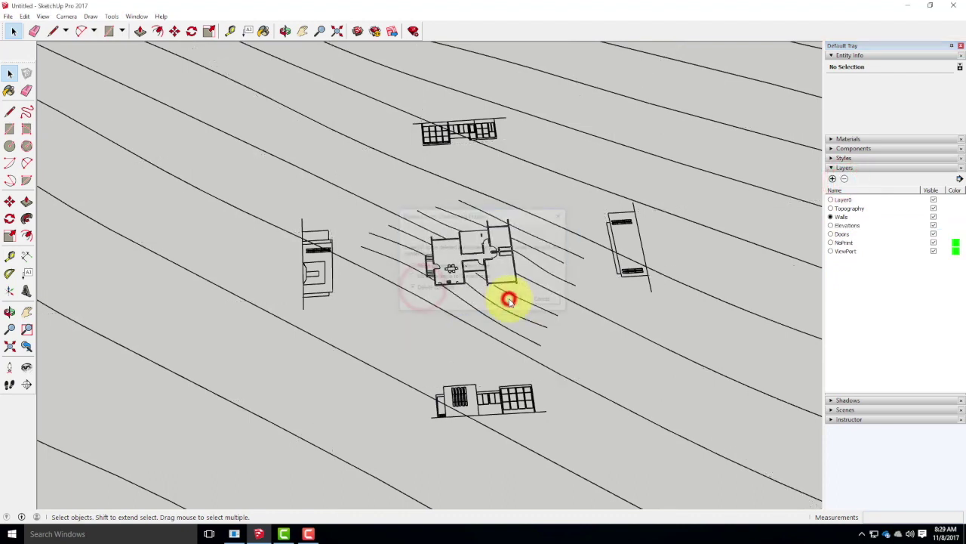
Step: Toggle the Elevations layer's visibility off and on to check which drawings belong to it
left_click(843, 225)
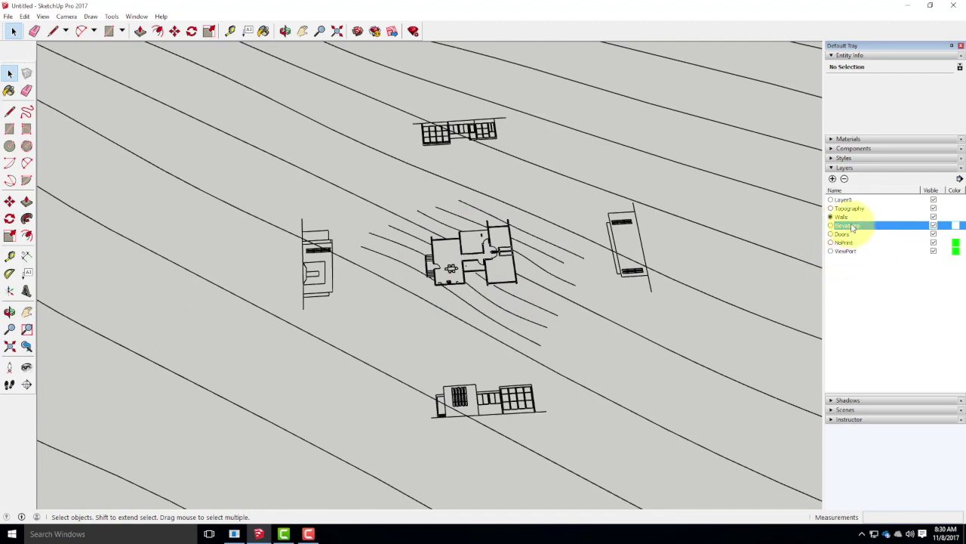
left_click(934, 225)
left_click(934, 225)
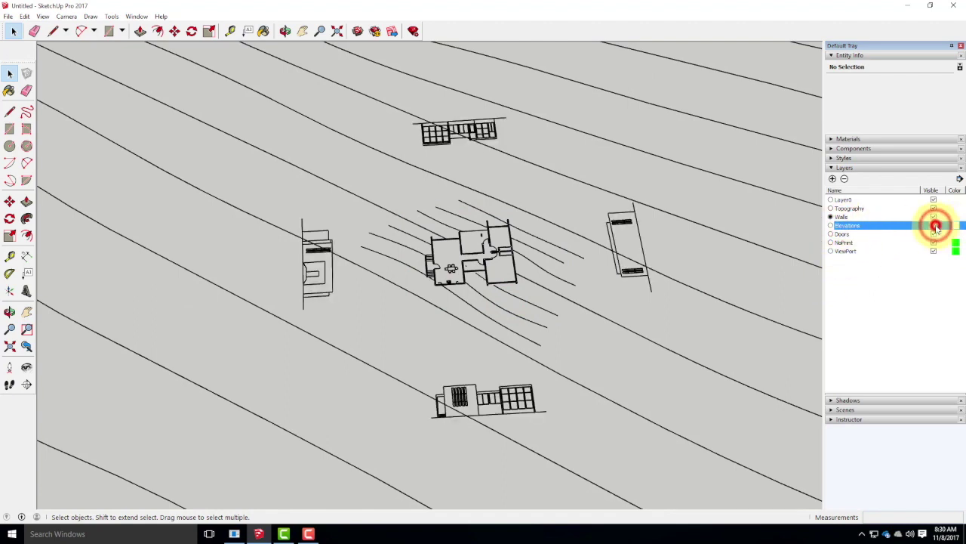
Step: Check the Doors layer by hiding it in the floor plan, and delete it together with its contents
left_click(863, 235)
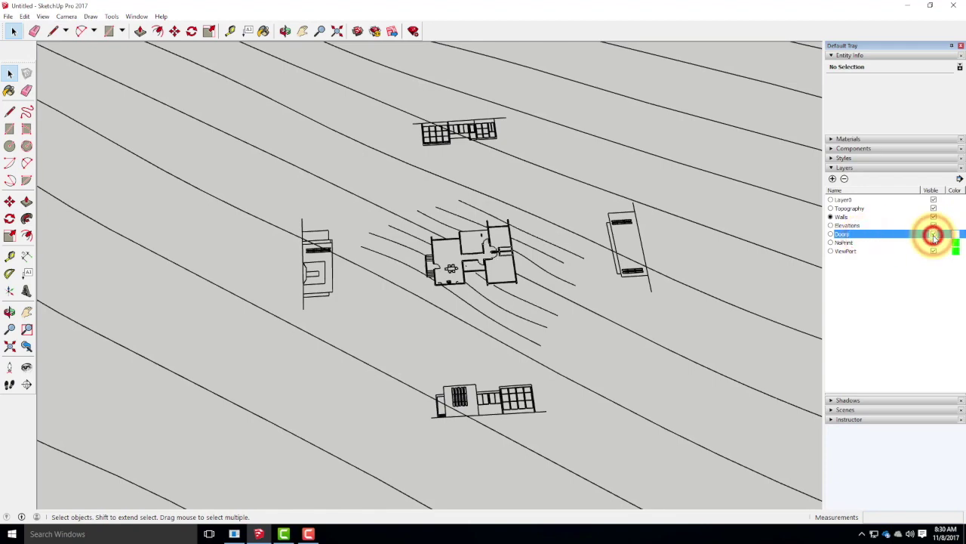
scroll(491, 249, "up", 4)
scroll(503, 260, "up", 5)
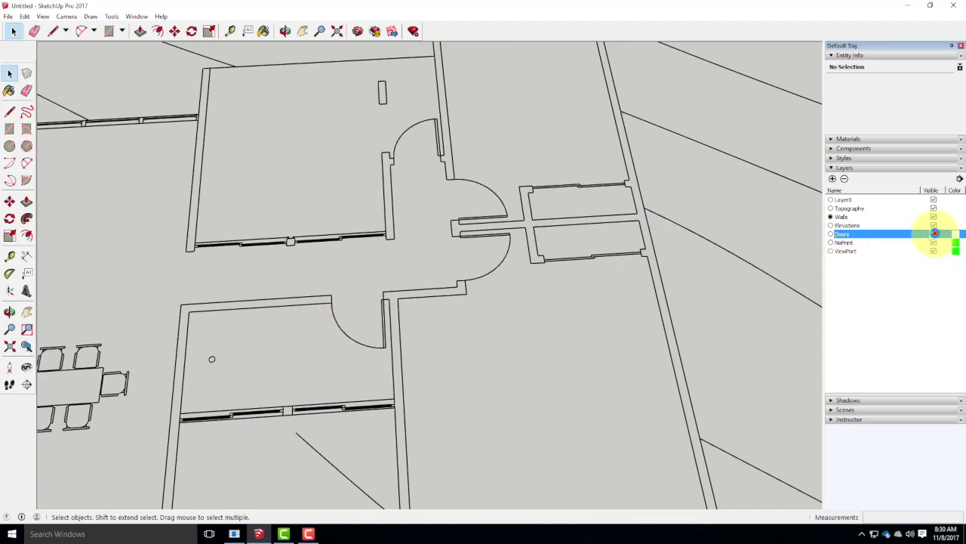
left_click(935, 234)
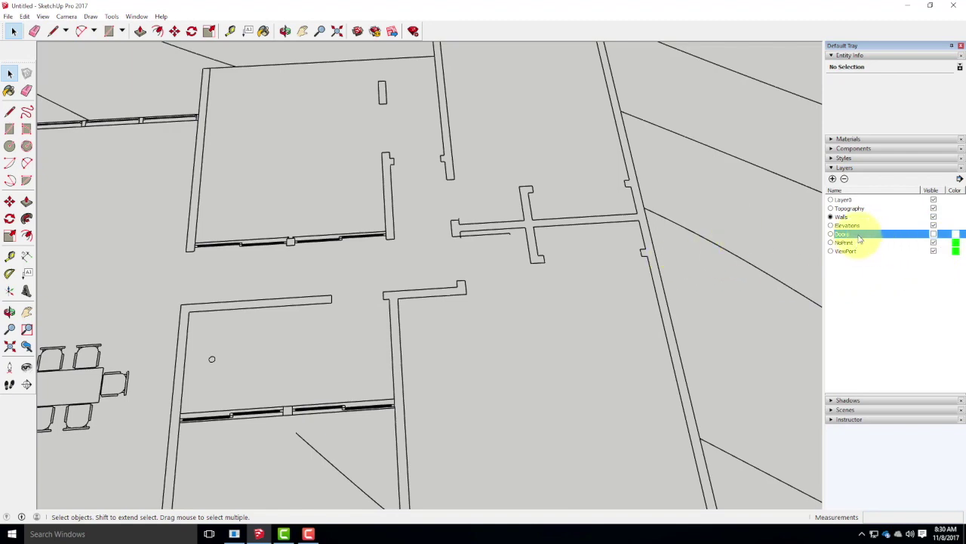
left_click(845, 181)
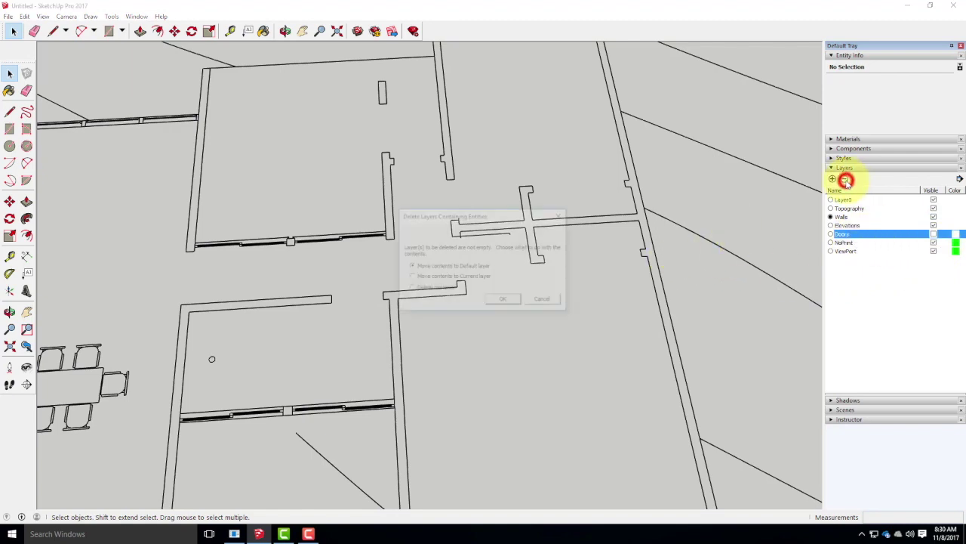
left_click(428, 291)
left_click(499, 299)
Step: Delete the NoPrint and ViewPort layers
left_click(851, 233)
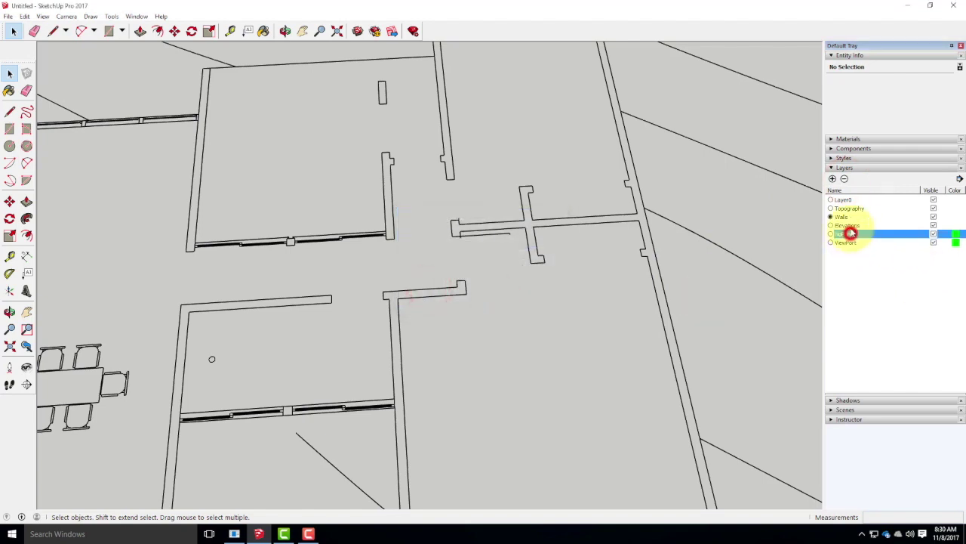
left_click(845, 179)
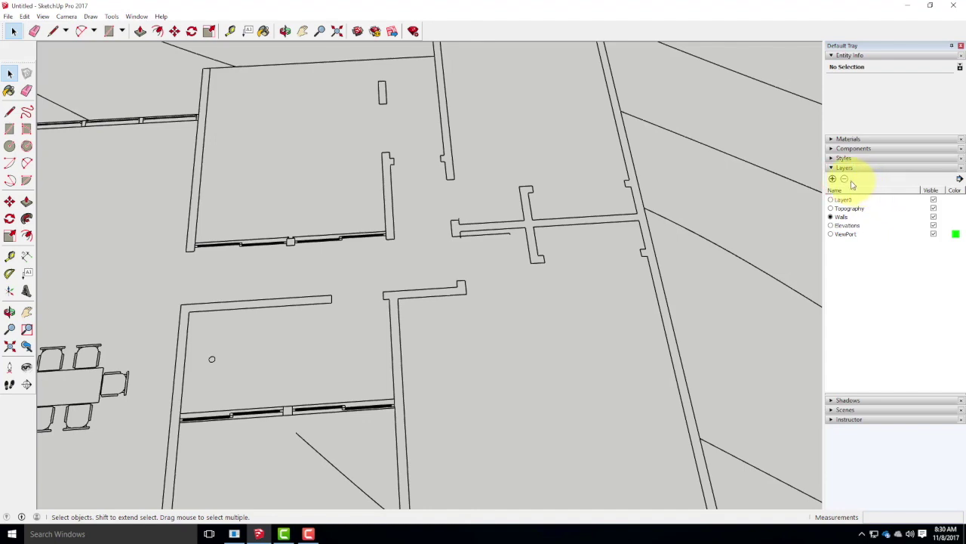
left_click(849, 234)
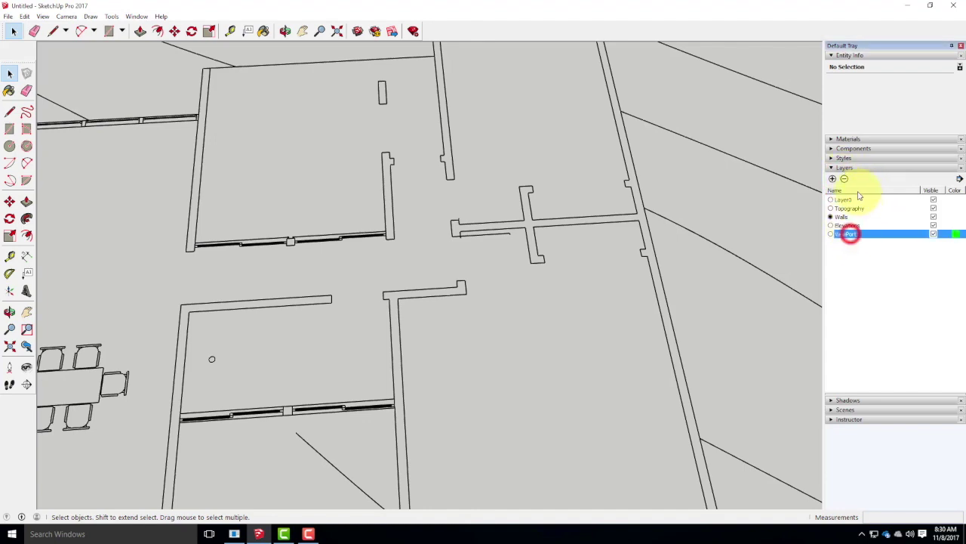
left_click(847, 179)
left_click(868, 249)
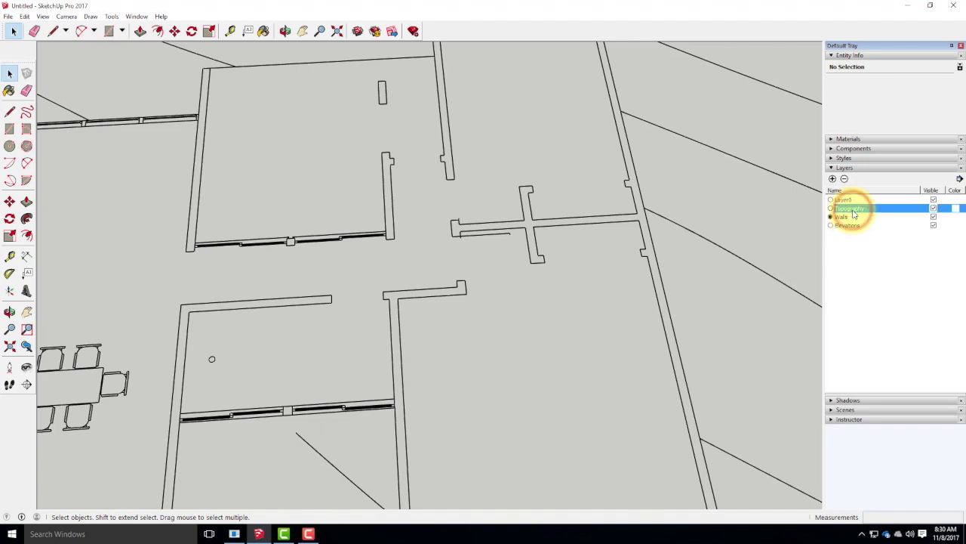
Step: Delete the Topography layer together with its contour lines
left_click(845, 179)
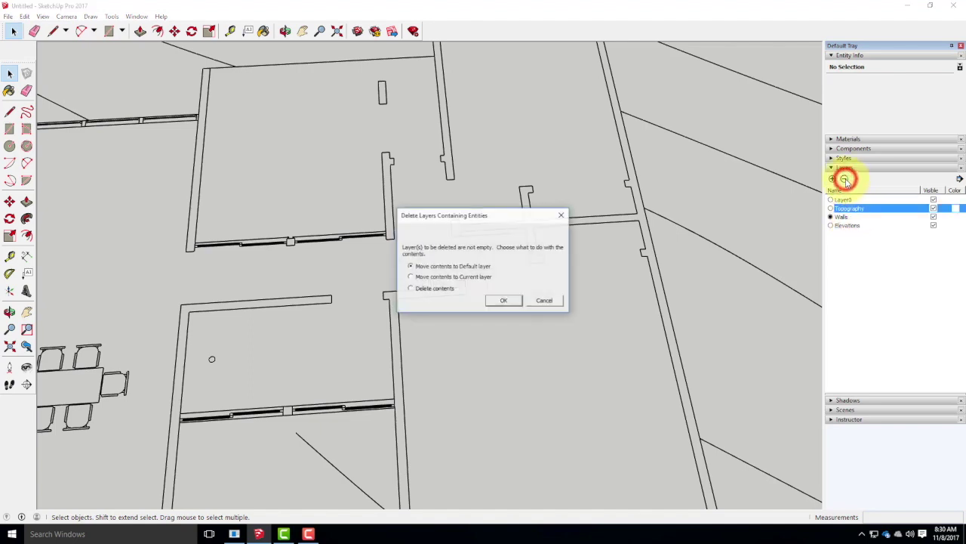
left_click(502, 300)
left_click(573, 325)
Step: Delete the stray edge stubs and leftover door lines at the free end of the closet partition wall
scroll(475, 228, "up", 2)
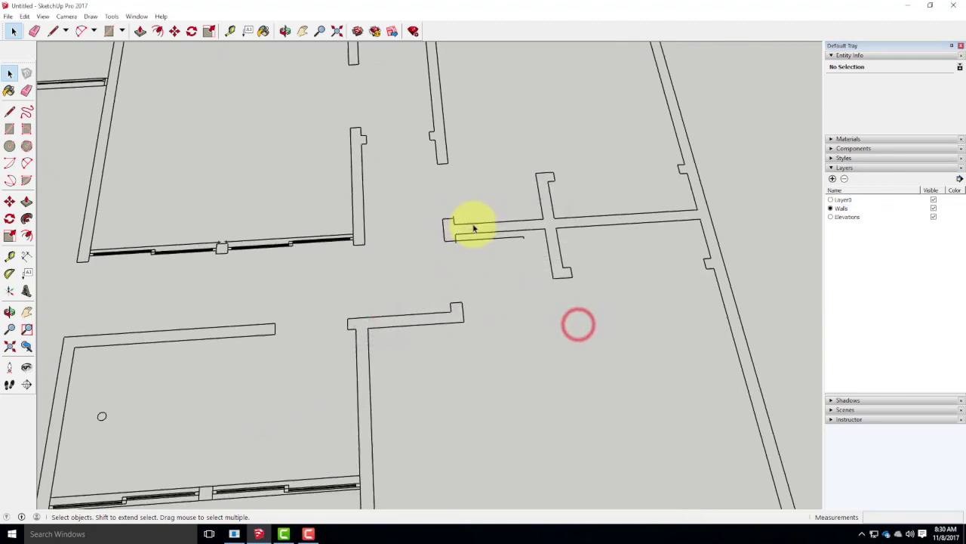
scroll(474, 228, "up", 3)
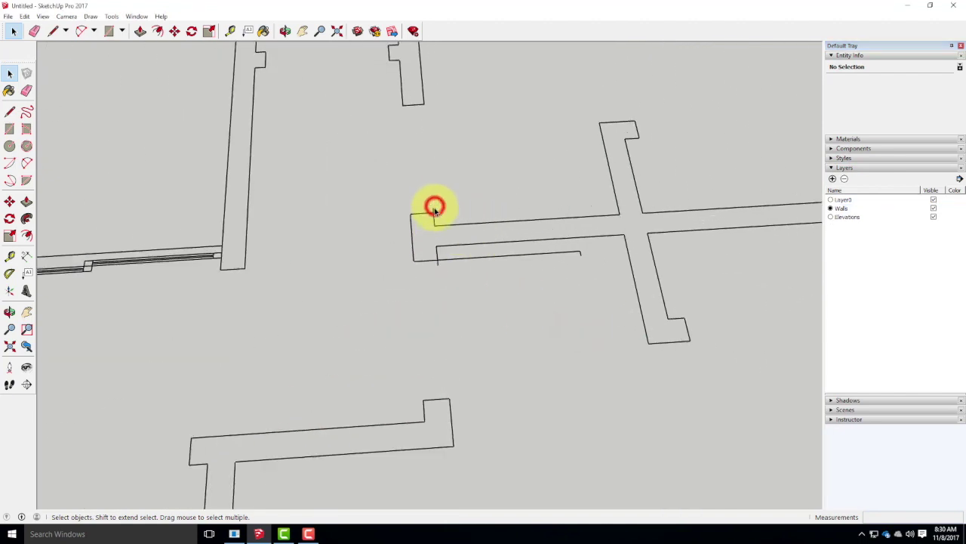
left_click(435, 209)
left_click_drag(447, 188, 428, 218)
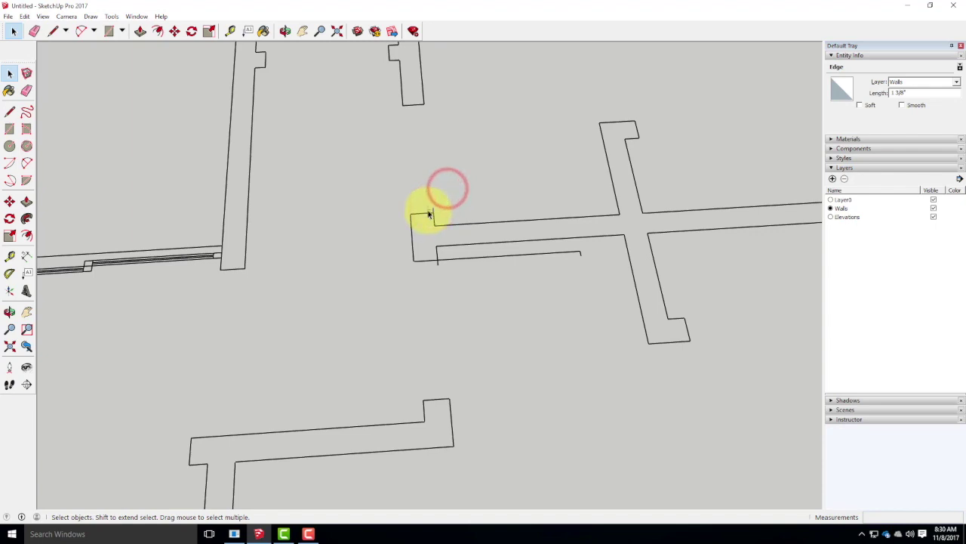
key("Delete")
left_click_drag(448, 270, 434, 266)
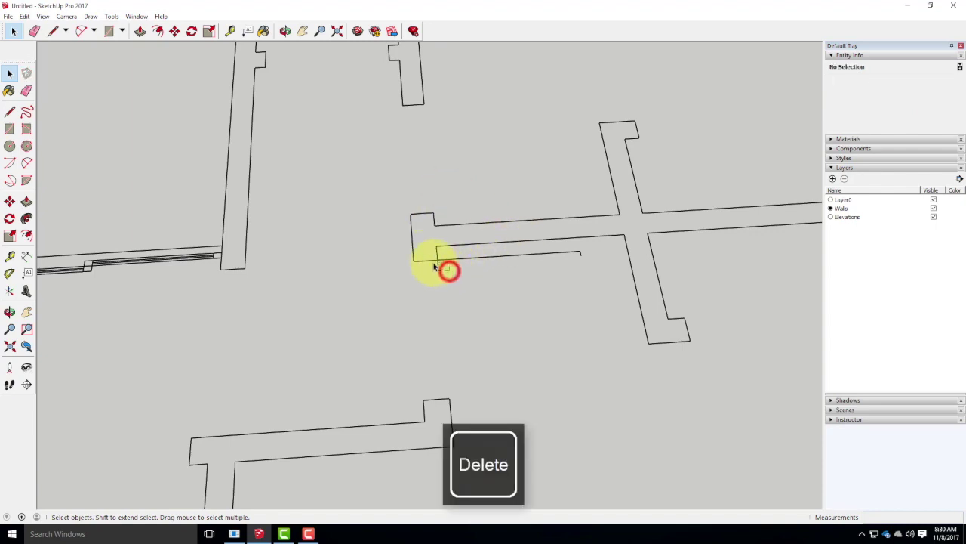
left_click(518, 270)
key("Delete")
left_click(596, 265)
Step: Delete the leftover diagonal contour line outside the small room, including its remnants beside the wall
scroll(549, 302, "down", 6)
scroll(513, 278, "down", 3)
scroll(449, 410, "up", 3)
left_click(493, 481)
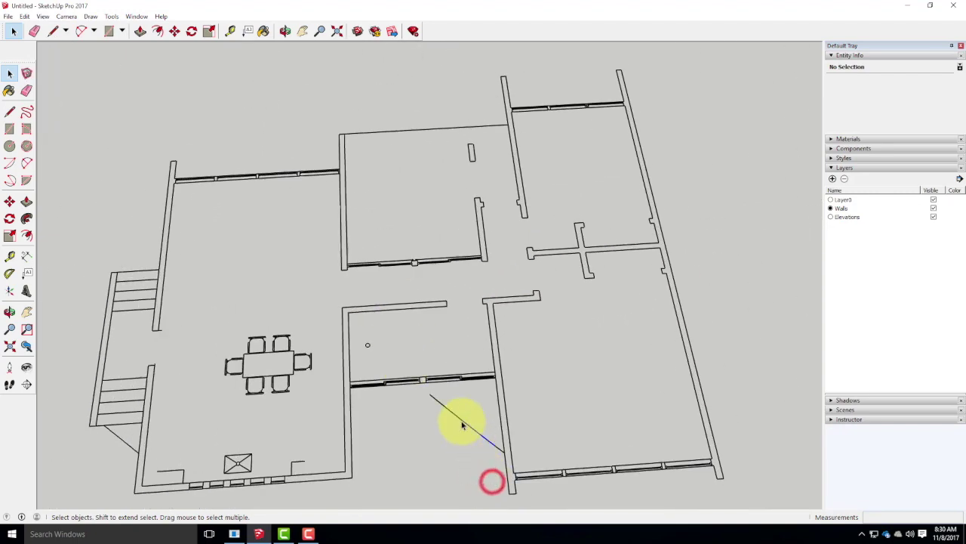
key("Delete")
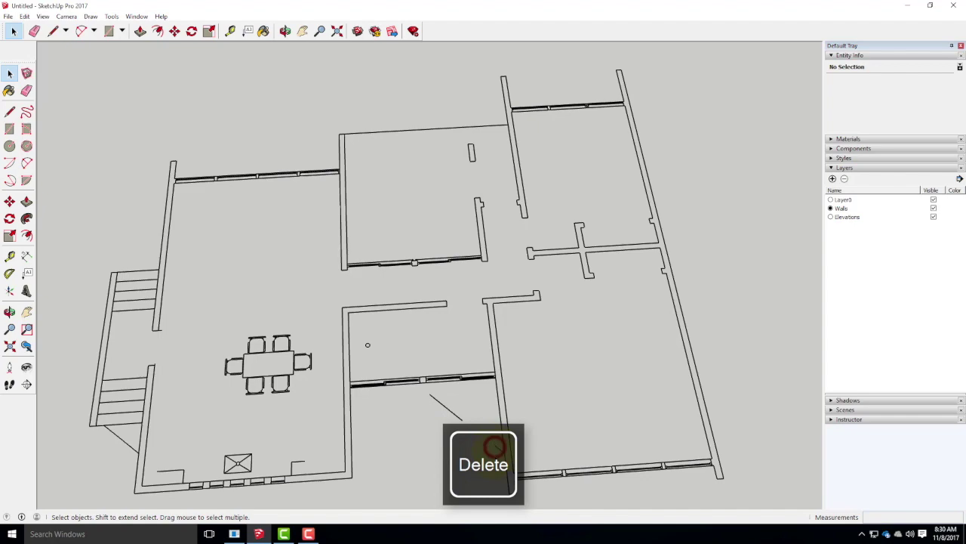
left_click(450, 395)
left_click_drag(421, 390, 474, 450)
scroll(499, 423, "up", 8)
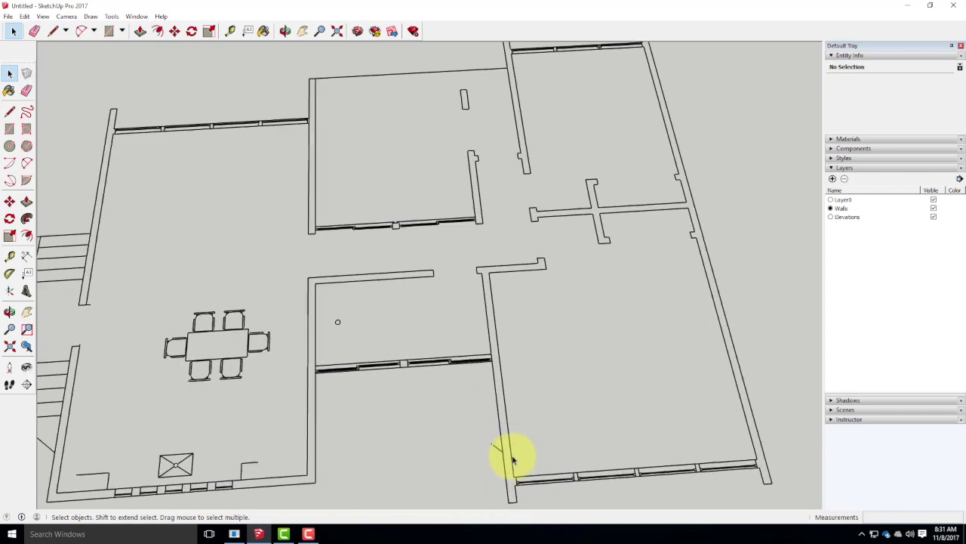
left_click_drag(414, 394, 502, 461)
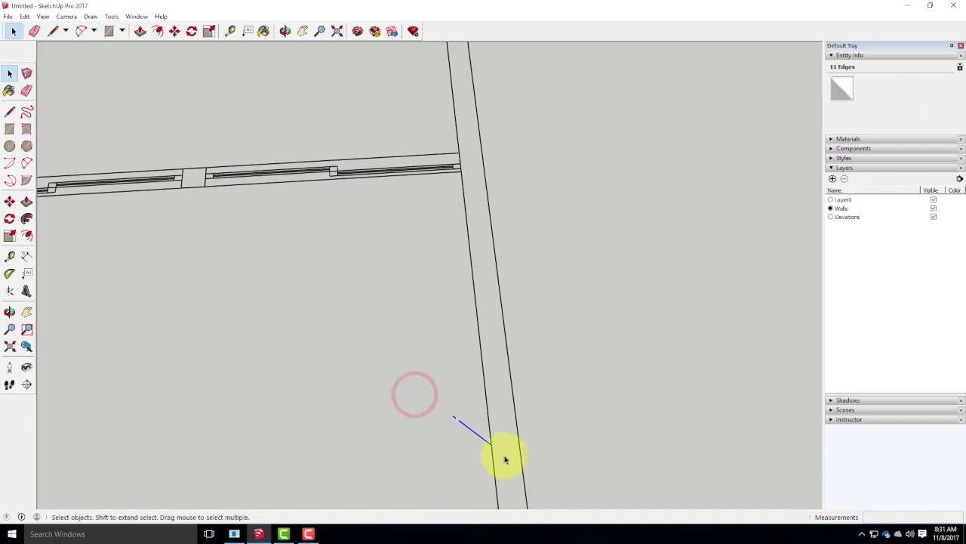
key("Delete")
Step: Delete the circle in the small room and the fireplace symbol with its surrounding lines along the dining room's end wall
scroll(548, 408, "down", 6)
scroll(548, 408, "down", 2)
left_click_drag(397, 277, 363, 314)
left_click_drag(319, 425, 155, 399)
key("Delete")
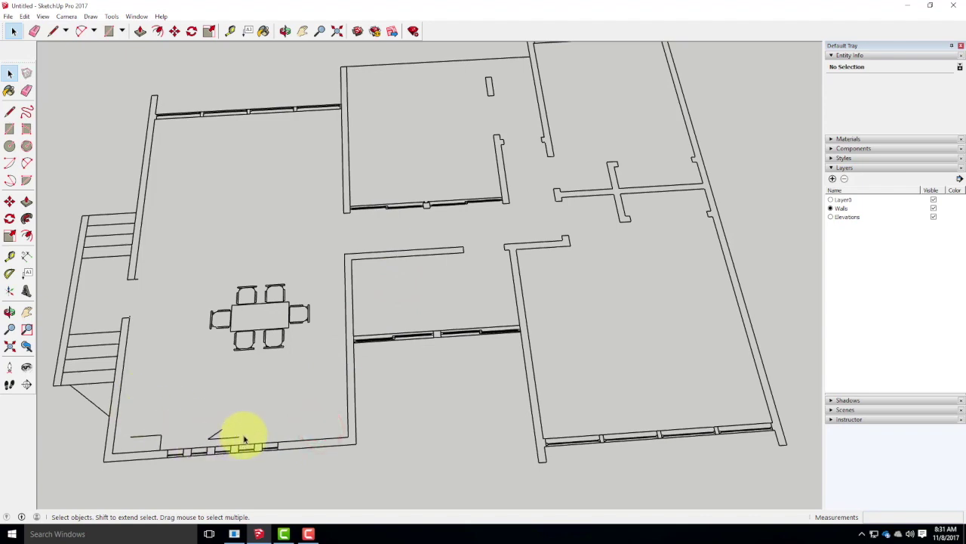
left_click(231, 437)
key("Delete")
left_click(215, 433)
key("Delete")
left_click_drag(177, 425, 154, 444)
key("Delete")
Step: Delete the dining table and all of its chairs, including the leftover chair edges
left_click_drag(309, 371, 265, 281)
key("Delete")
left_click_drag(320, 358, 194, 282)
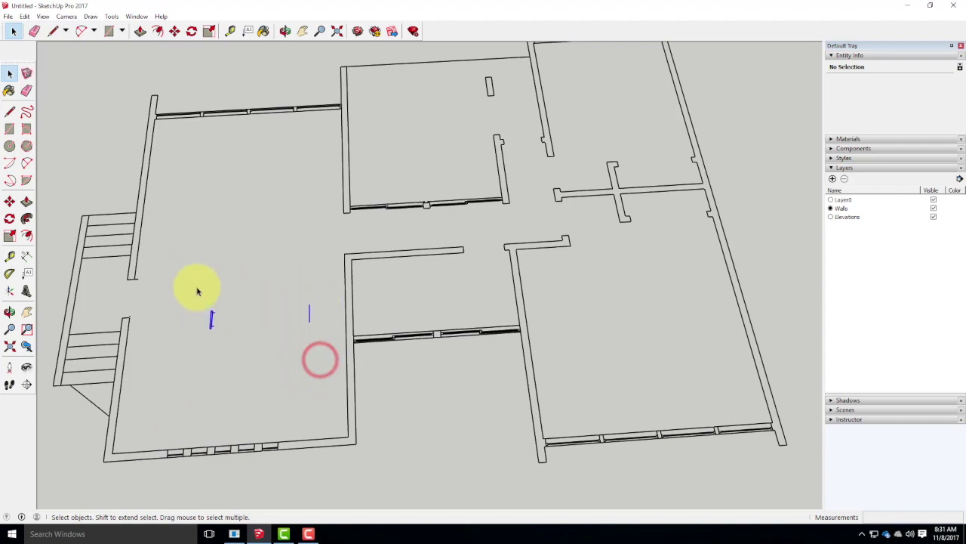
key("Delete")
Step: Delete the stray edge stub at the wall end on the upper side of the entry door opening
scroll(134, 273, "up", 3)
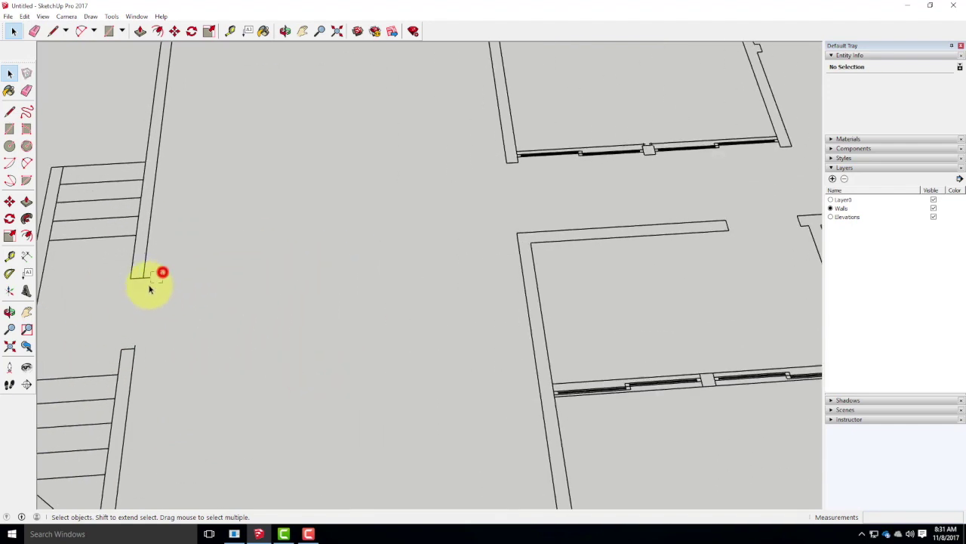
left_click(149, 289)
key("Delete")
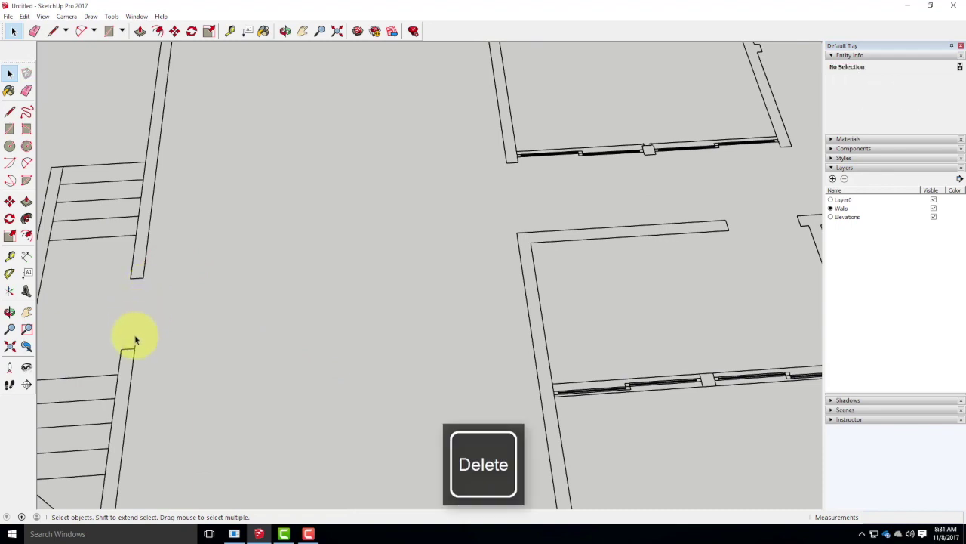
Step: Delete the stray edge stub at the wall end on the lower side of the entry door opening
left_click(135, 345)
key("Delete")
scroll(285, 280, "down", 3)
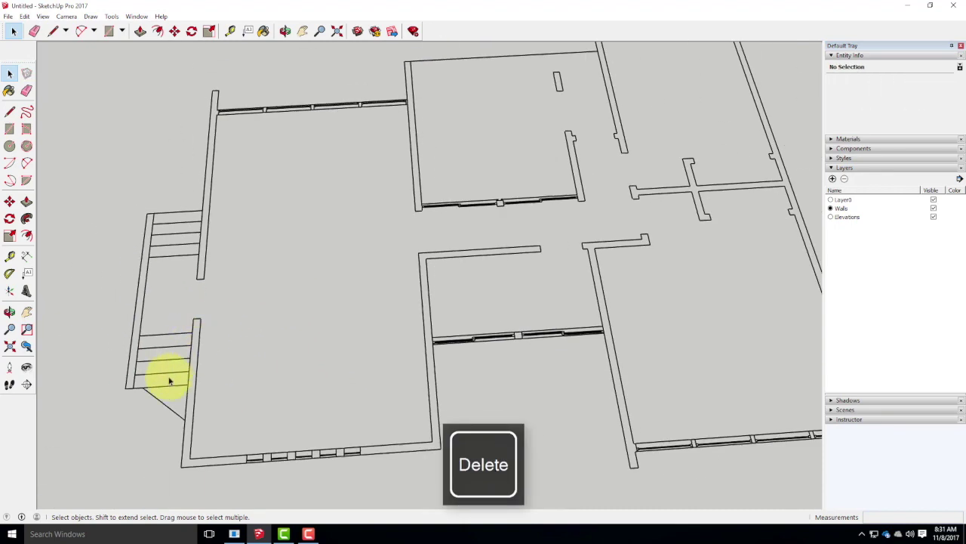
Step: Delete the diagonal lines between the lower entry stairs and the house wall
left_click(158, 400)
left_click_drag(139, 383, 189, 427)
key("Delete")
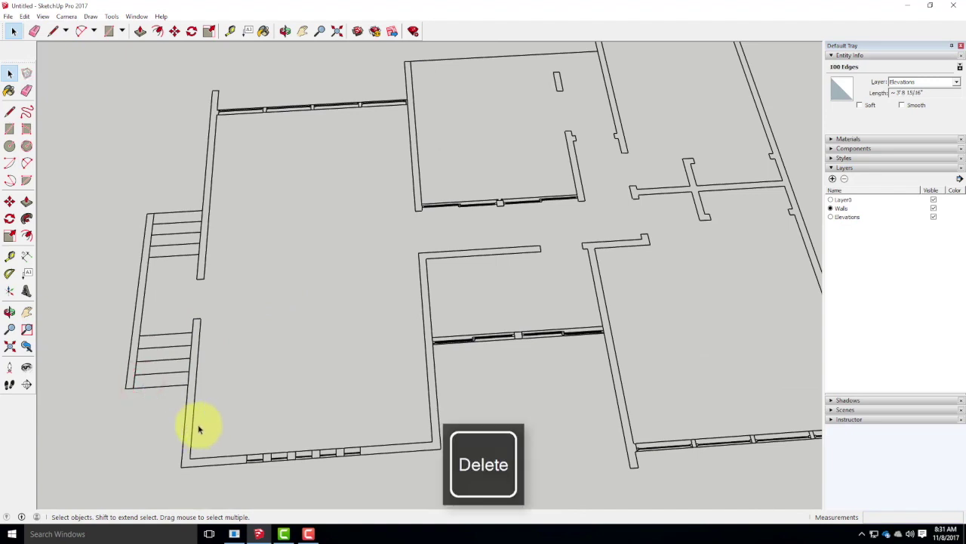
scroll(121, 400, "down", 3)
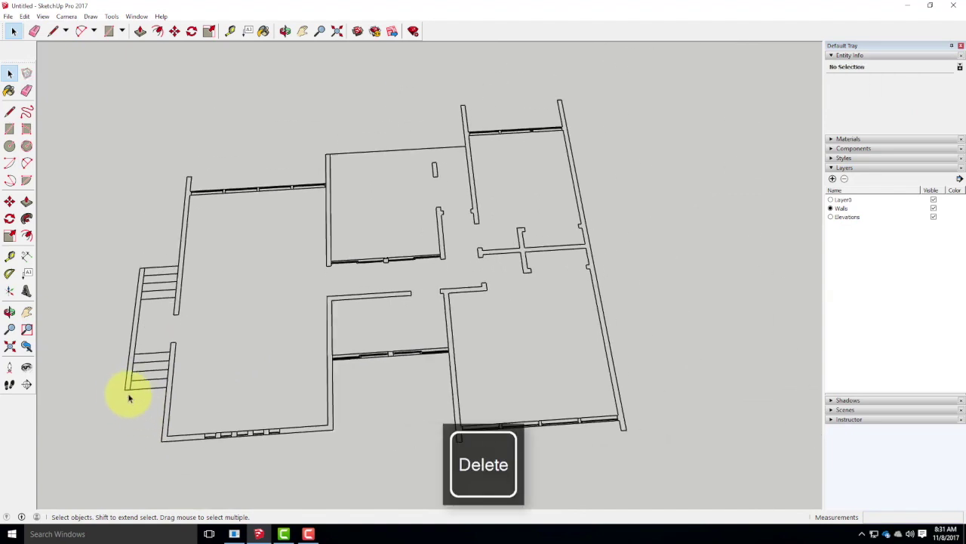
scroll(128, 398, "down", 8)
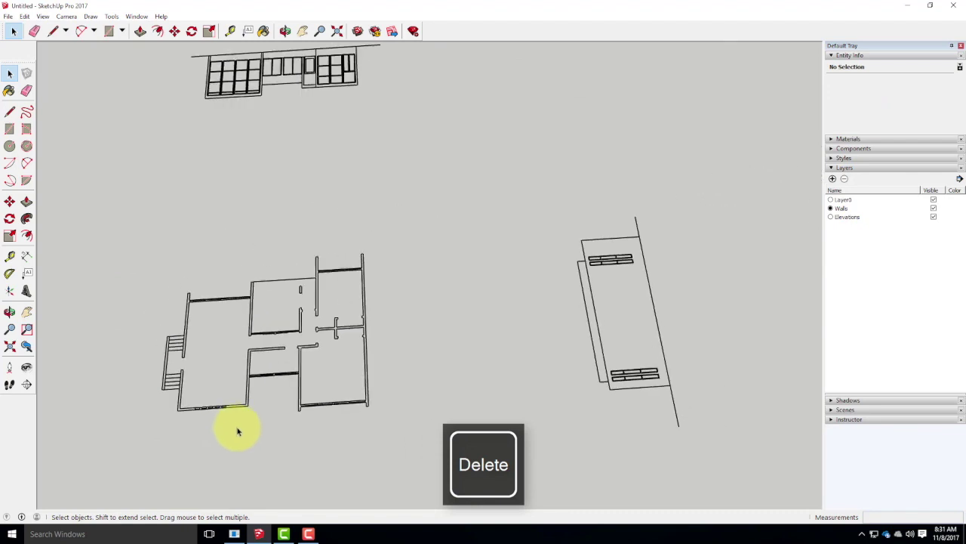
scroll(341, 379, "down", 1)
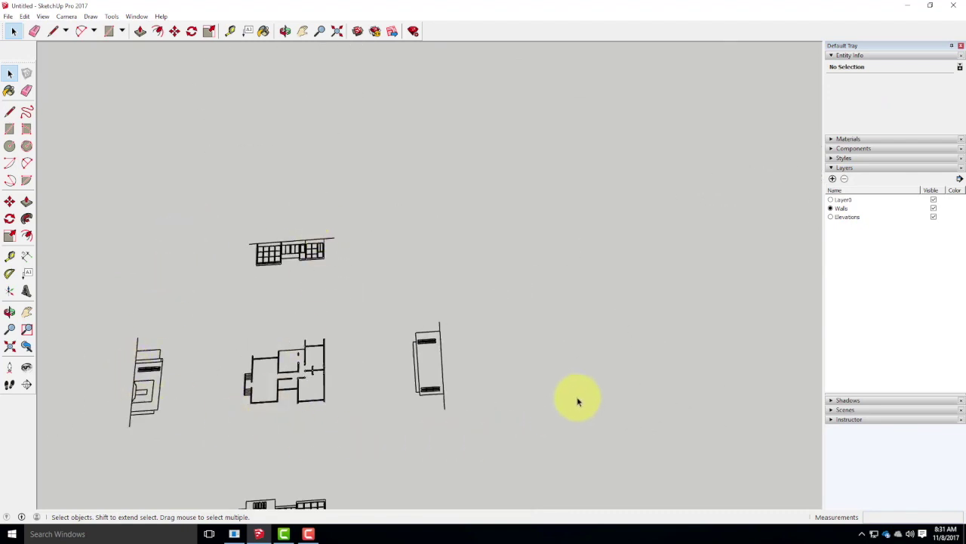
Step: Rename the Walls layer to Floor Plan
left_click(580, 311)
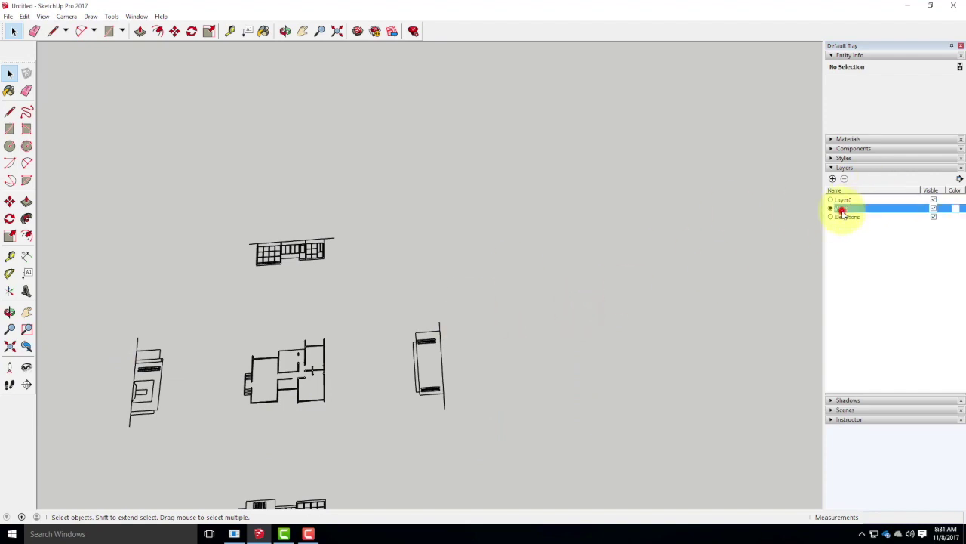
double_click(841, 208)
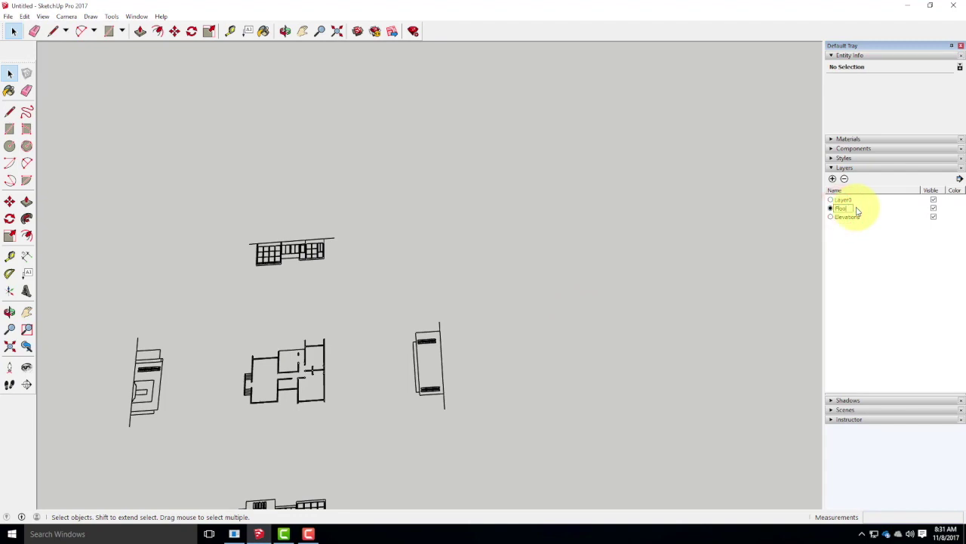
key("Return")
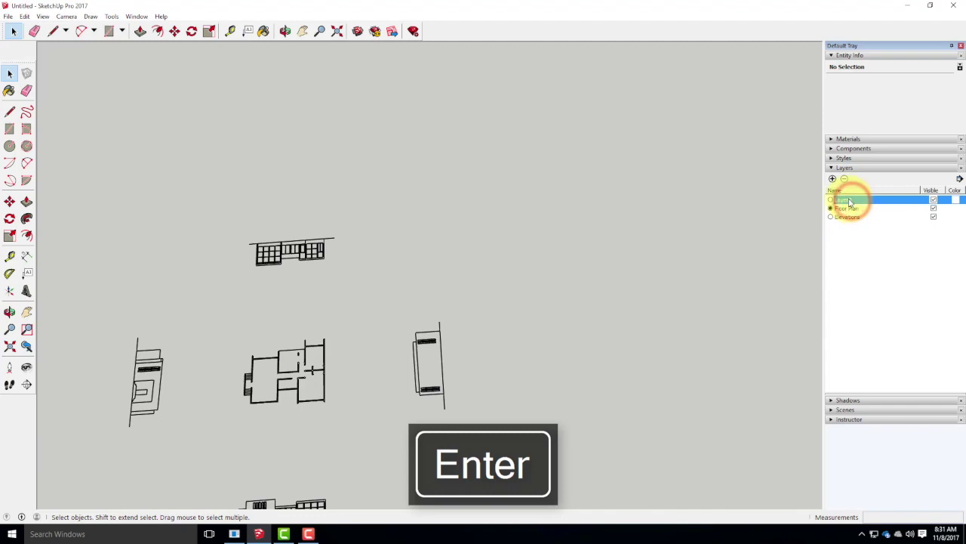
left_click(934, 201)
left_click(934, 201)
left_click(888, 200)
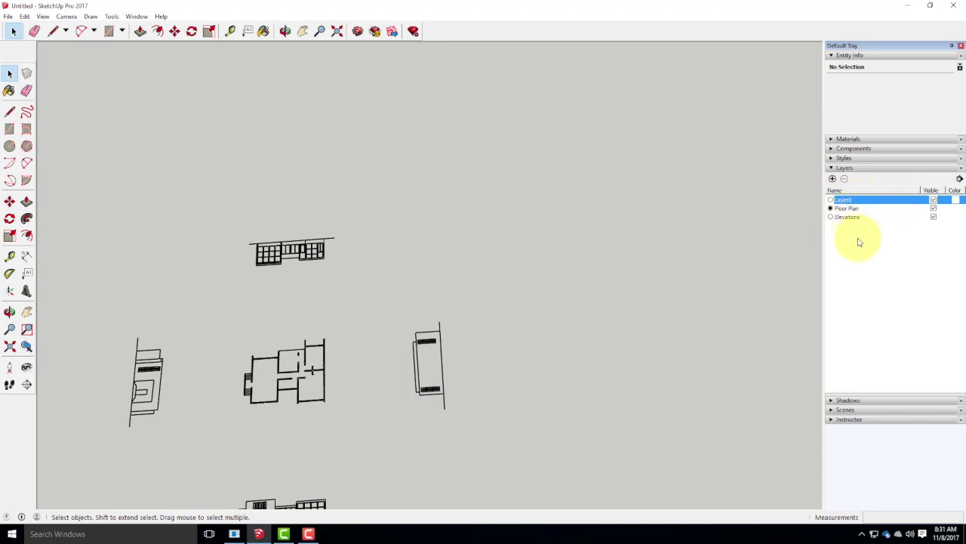
left_click(874, 276)
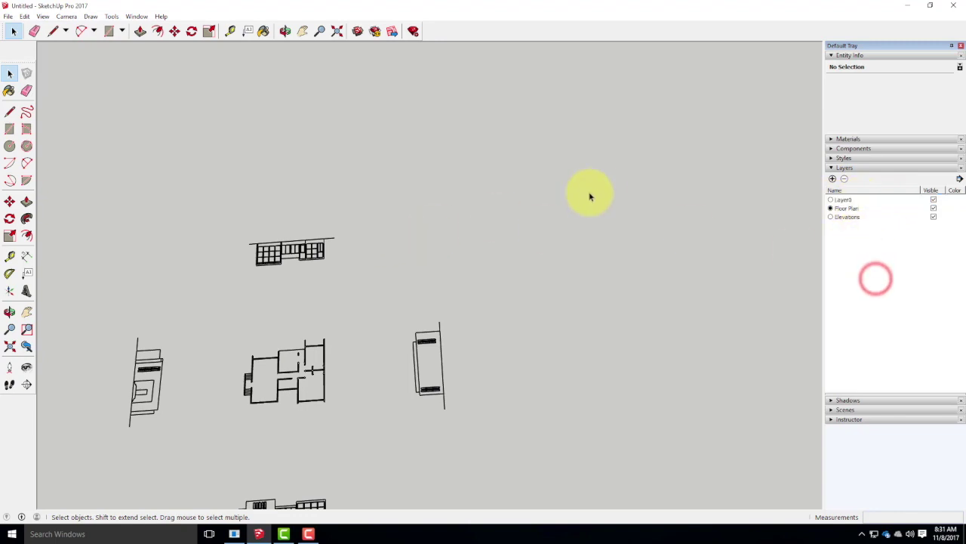
Step: Make one group from all of the floor plan's edges
scroll(513, 242, "down", 1)
scroll(369, 376, "up", 1)
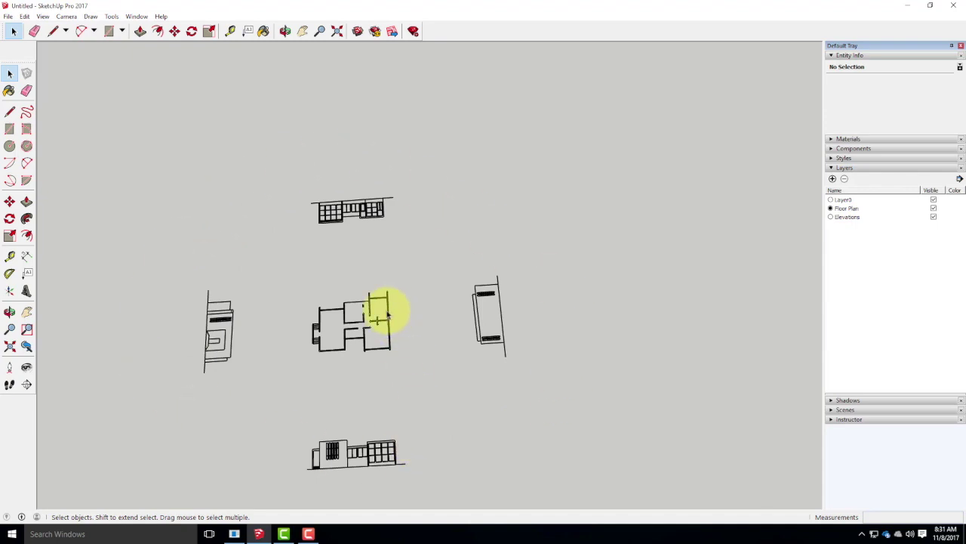
left_click_drag(278, 255, 396, 370)
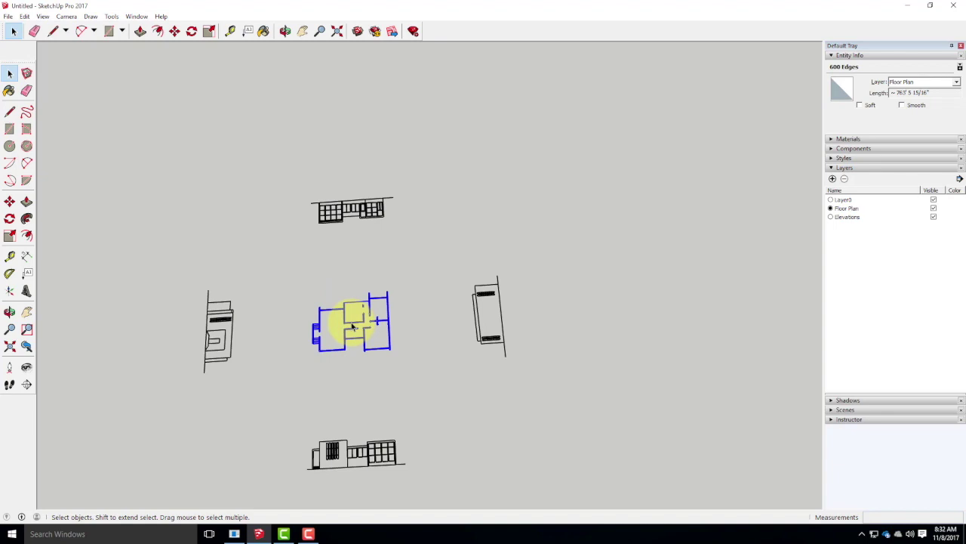
right_click(352, 326)
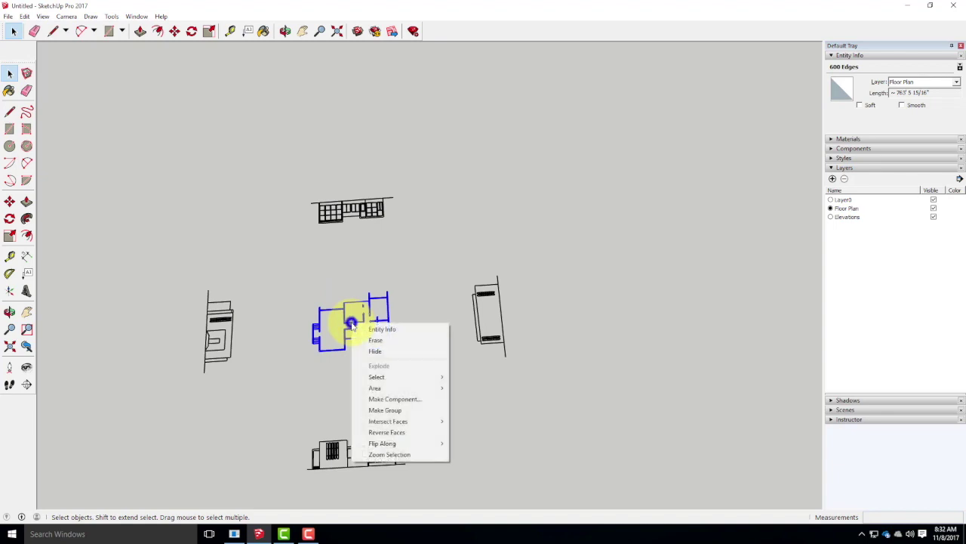
left_click(392, 411)
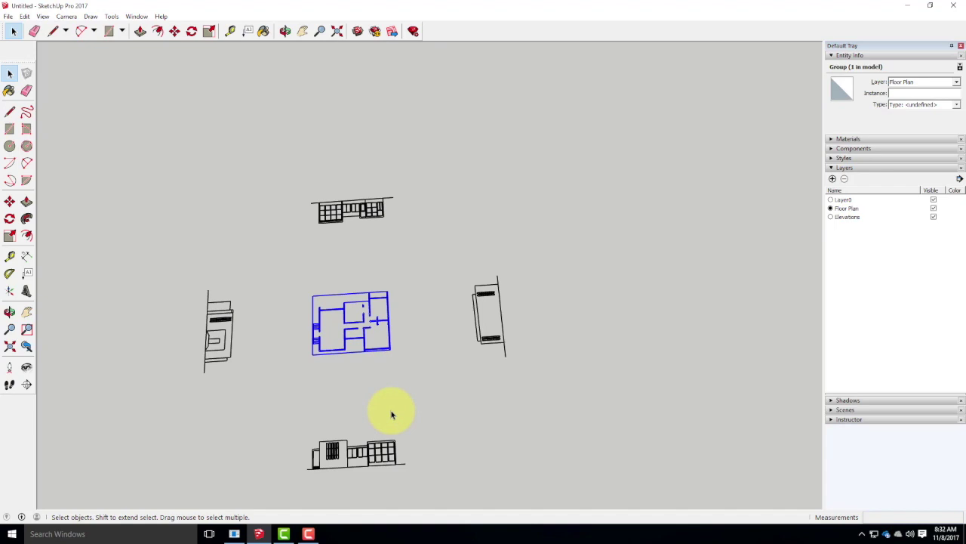
left_click(507, 404)
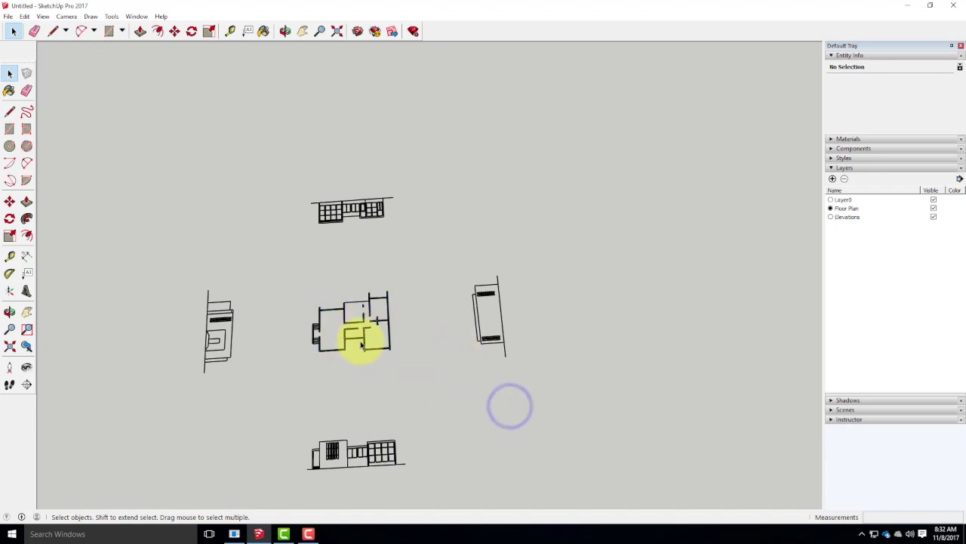
left_click(358, 341)
key("Escape")
Step: Make separate groups of the elevation to the right of the floor plan and the elevation below it
left_click_drag(446, 232, 560, 411)
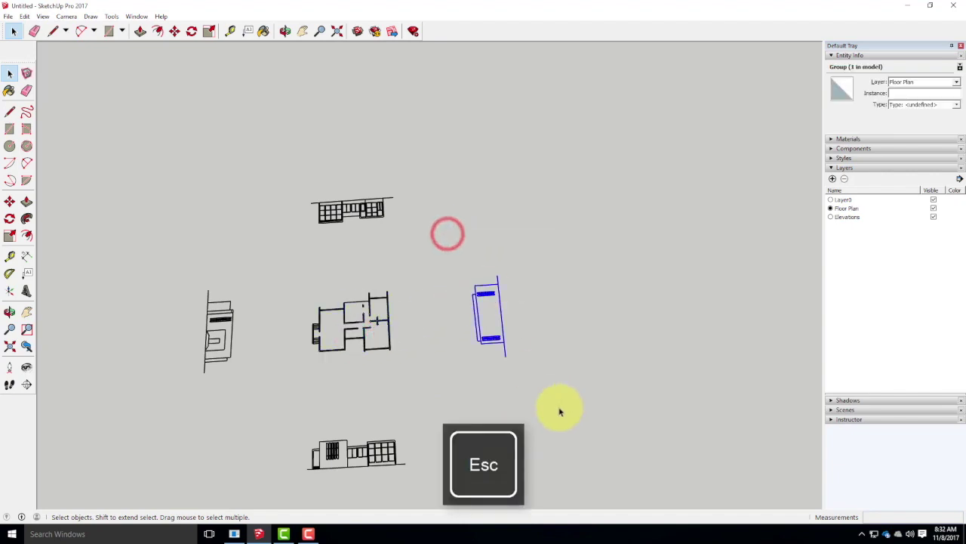
right_click(477, 320)
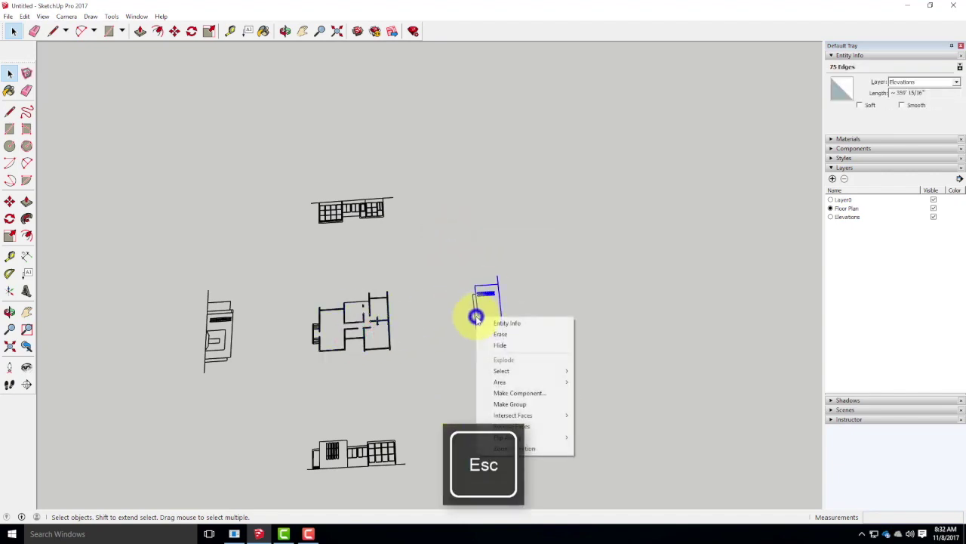
left_click(511, 403)
left_click_drag(280, 410, 448, 479)
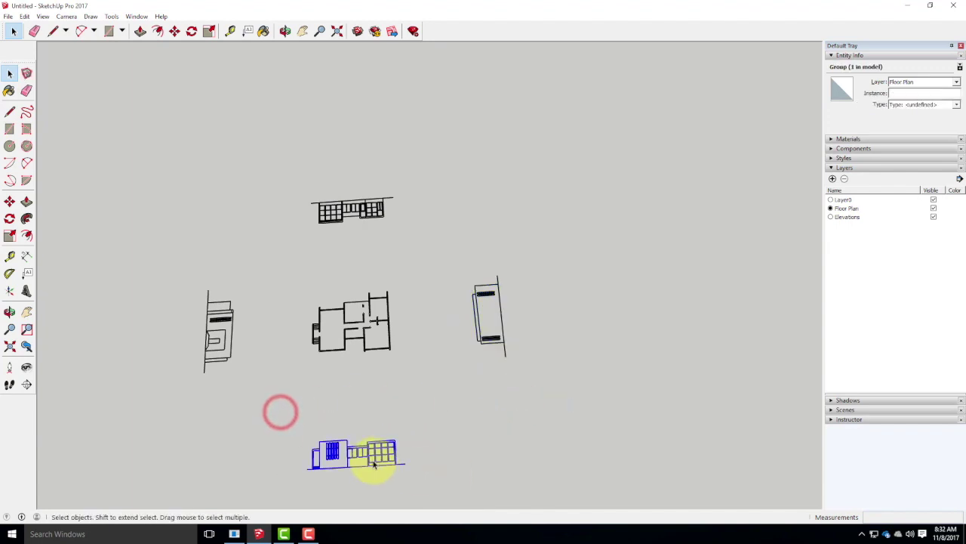
left_click_drag(280, 416, 443, 500)
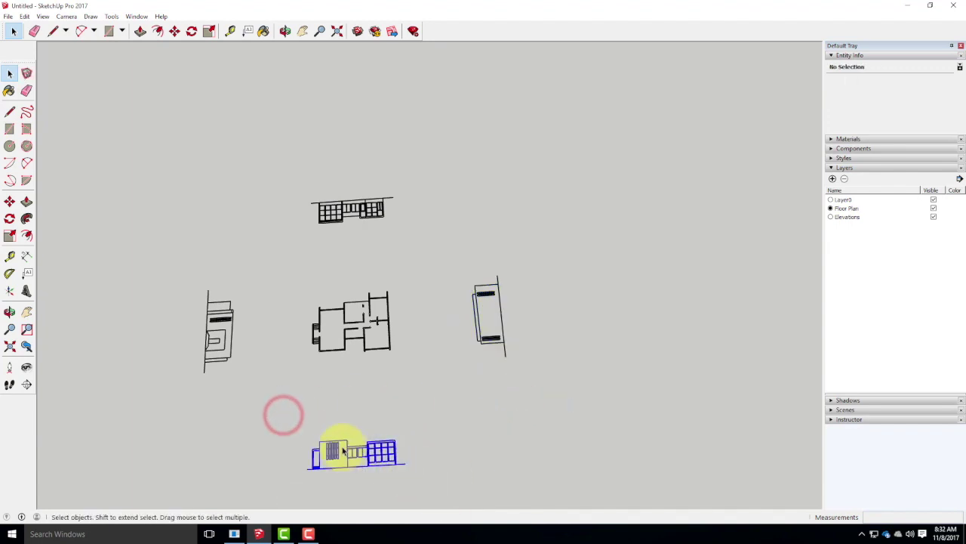
right_click(348, 451)
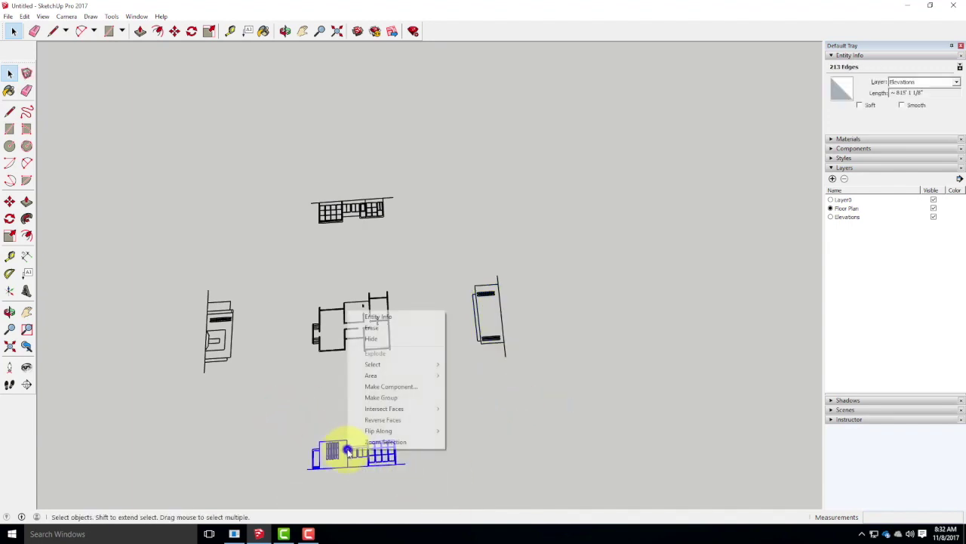
left_click(385, 397)
Step: Make separate groups of the elevation to the left of the floor plan and the elevation above it
left_click_drag(184, 264, 259, 390)
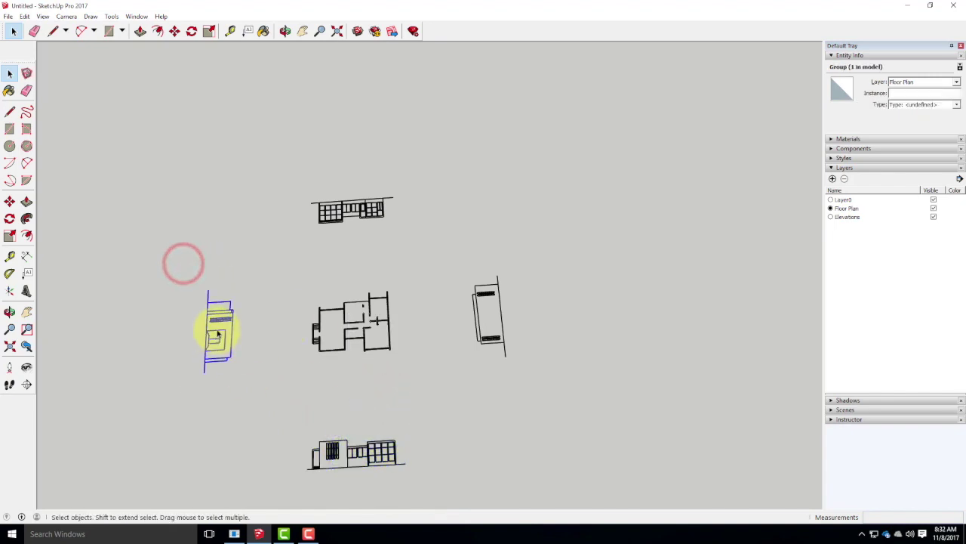
right_click(217, 330)
left_click(259, 416)
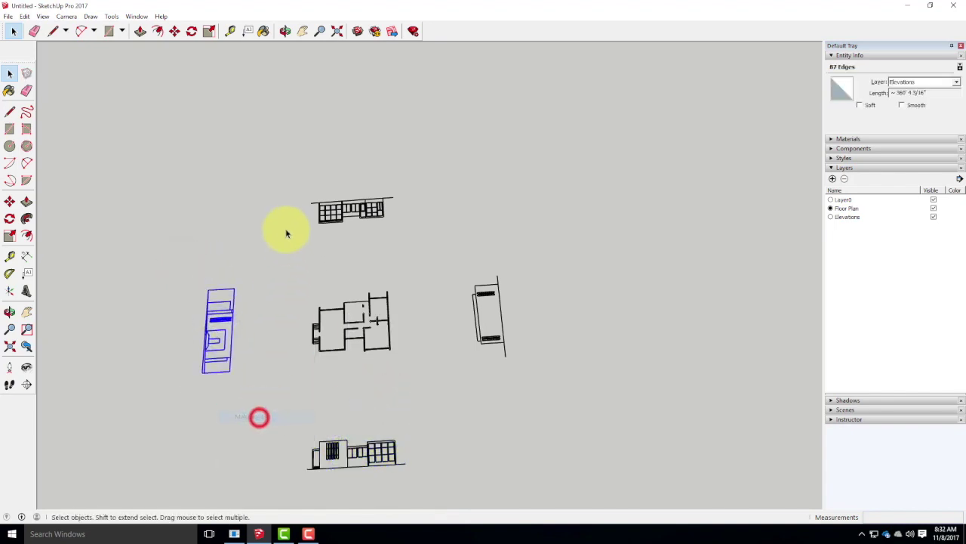
left_click_drag(278, 196, 370, 216)
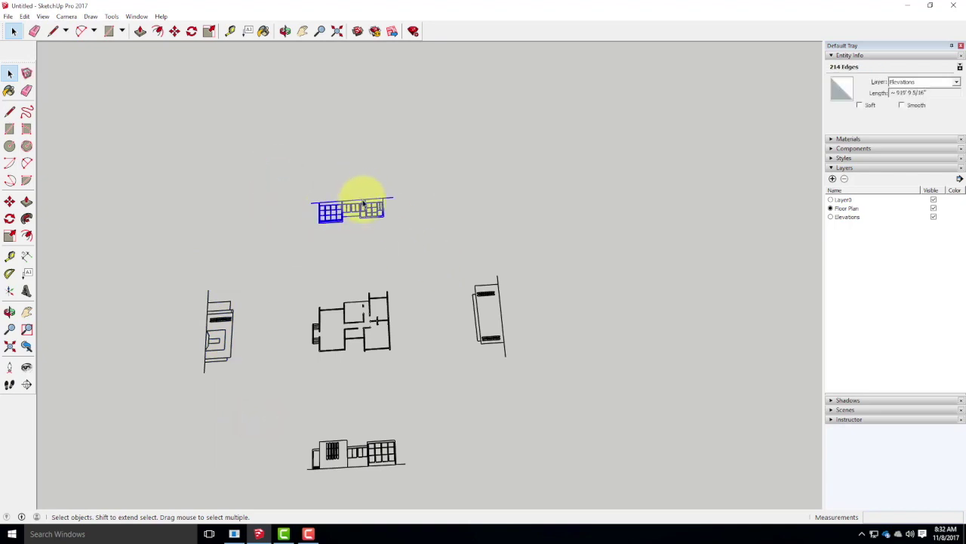
right_click(363, 200)
left_click(404, 287)
left_click(466, 206)
Step: Check that each of the four elevations and the floor plan selects as its own group
left_click(367, 213)
left_click(230, 320)
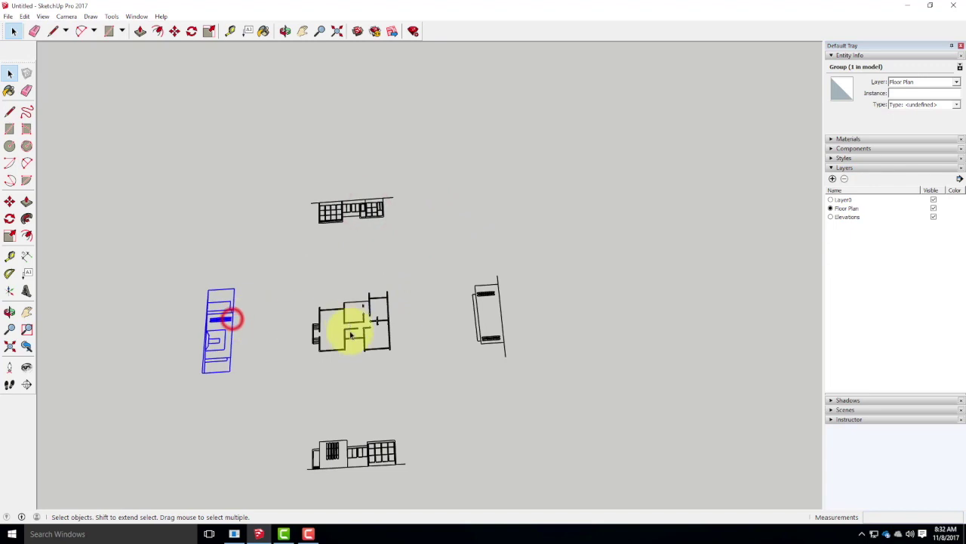
left_click(340, 438)
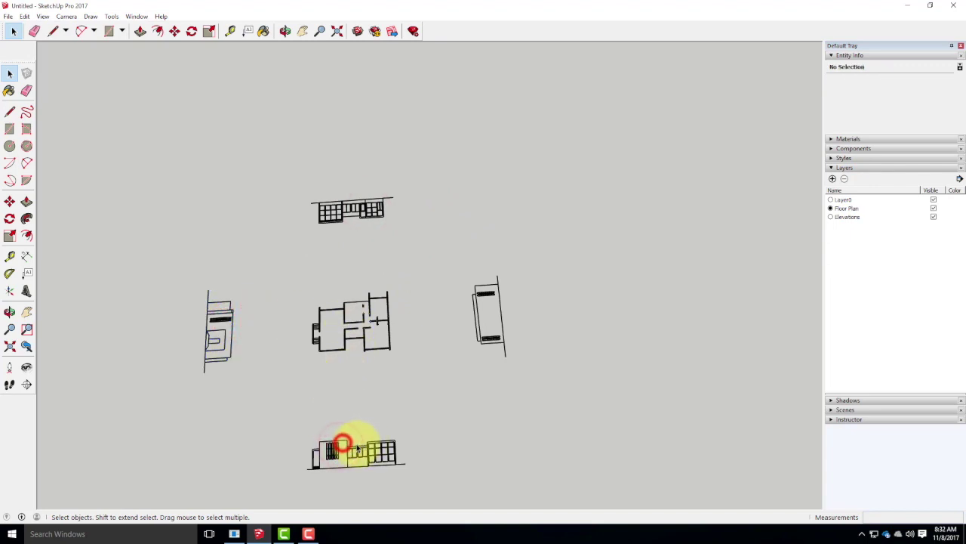
left_click(370, 451)
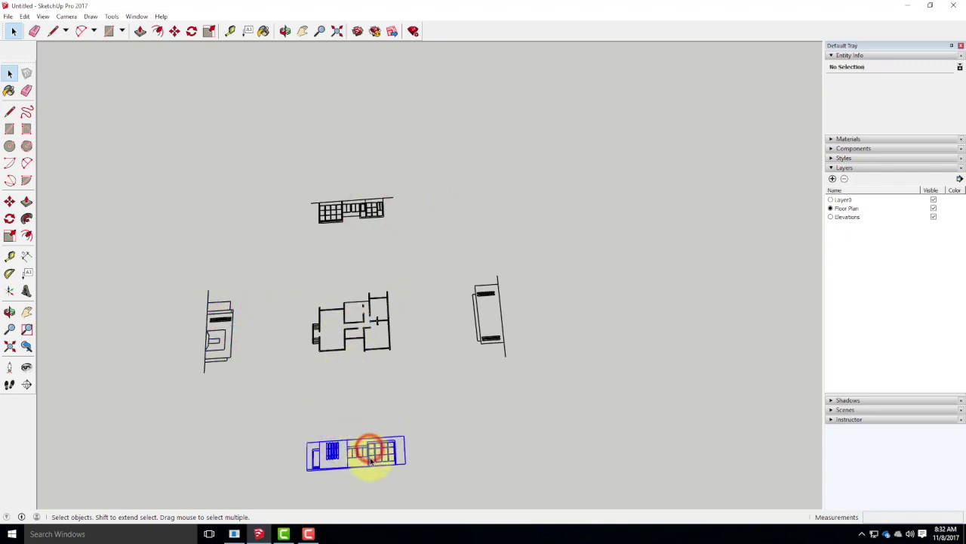
left_click(488, 346)
left_click(489, 342)
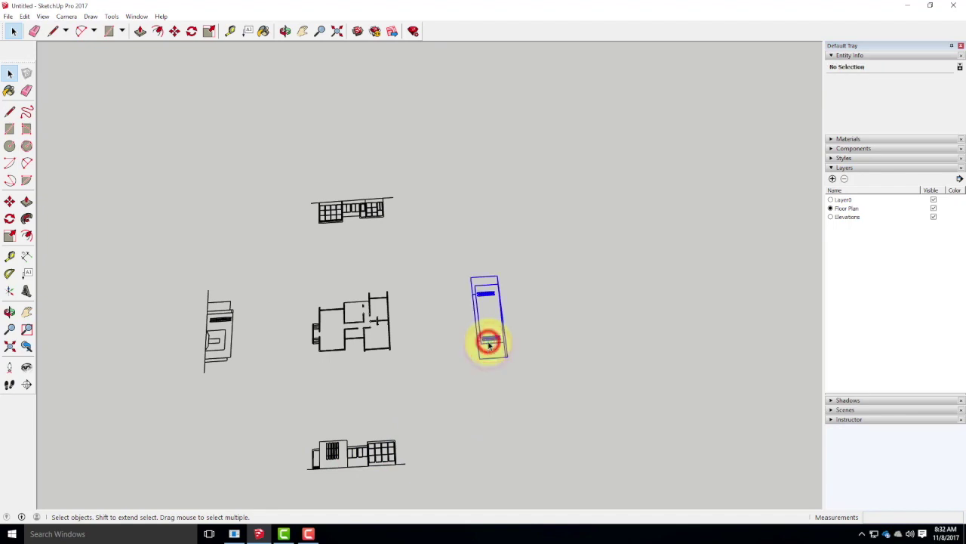
left_click(369, 347)
left_click(376, 355)
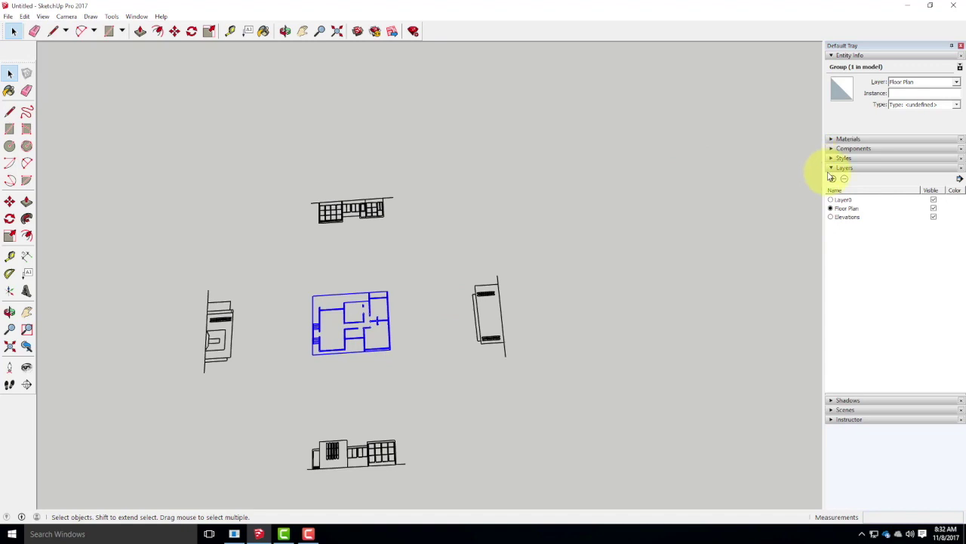
Step: Add a layer named 3D Cabin, make it the active layer and clear the floor plan selection
left_click(834, 179)
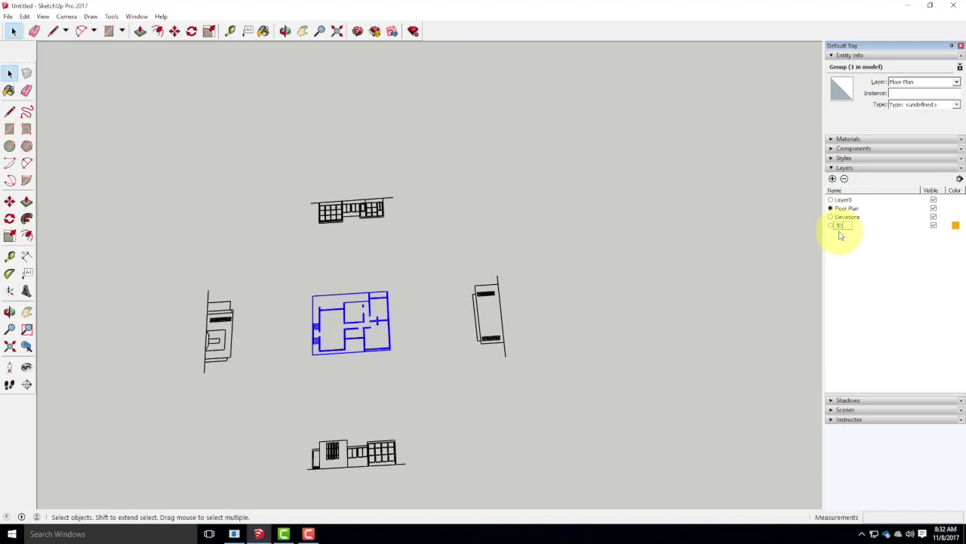
type("3D Cabin")
key("BackSpace")
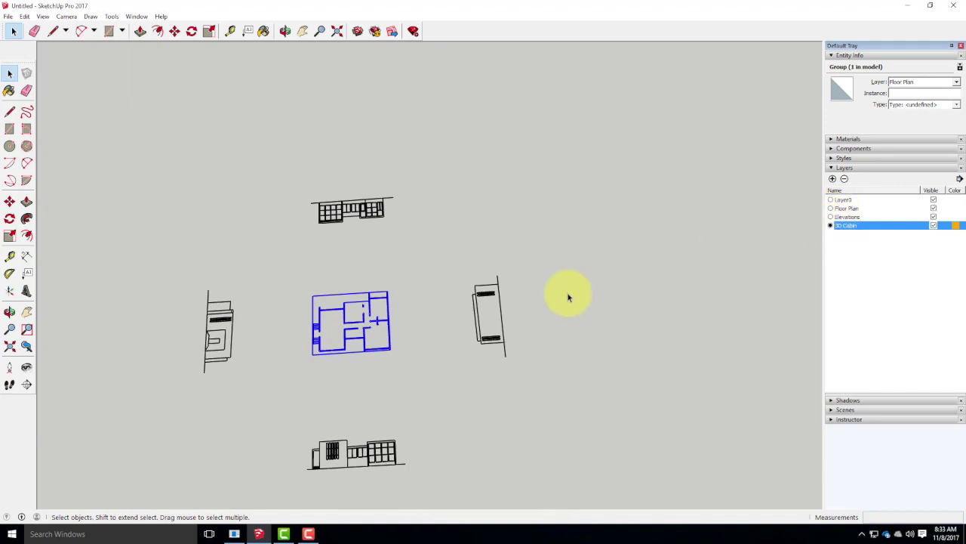
left_click(568, 402)
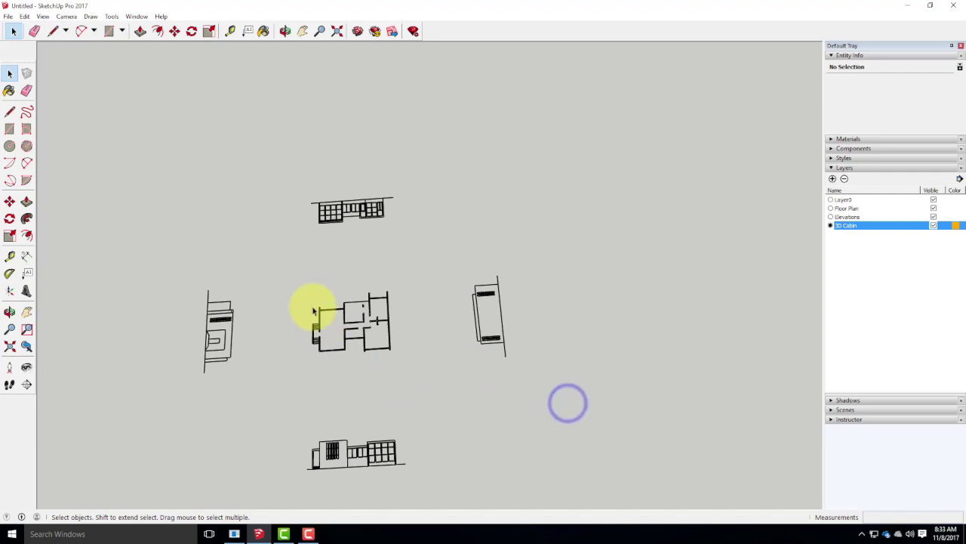
Step: Start tracing the floor plan's perimeter with the Line tool from the stair landing's outer corner, past the steps and along the adjoining room's outer wall
scroll(317, 310, "up", 2)
mouse_move(485, 388)
middle_mouse_down()
mouse_move(437, 382)
mouse_move(339, 324)
mouse_move(334, 300)
middle_mouse_up()
scroll(338, 309, "up", 2)
scroll(338, 310, "up", 3)
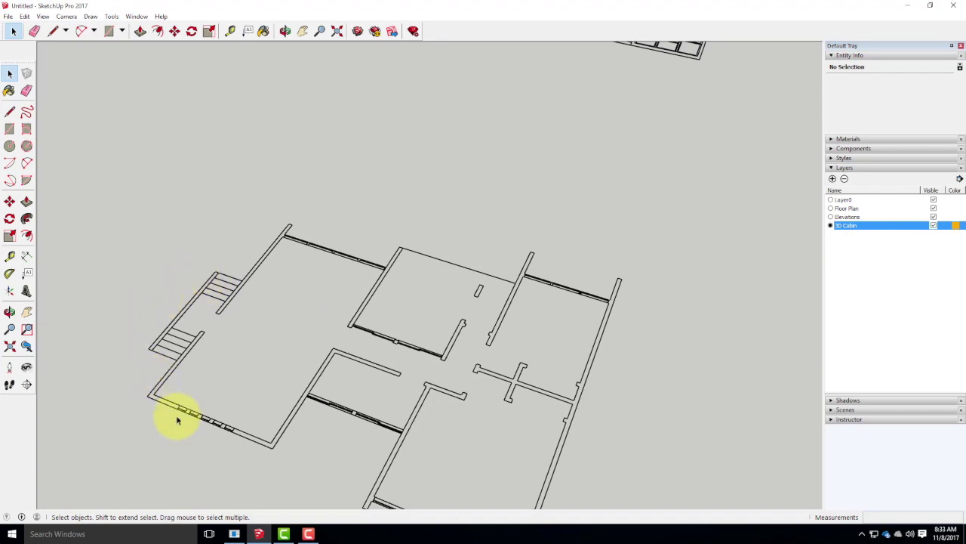
scroll(483, 280, "down", 2)
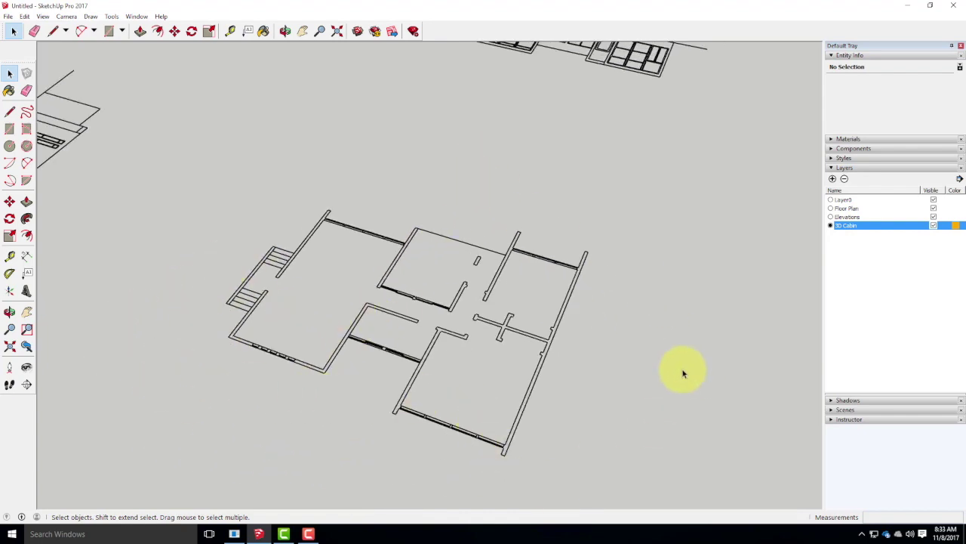
left_click(10, 113)
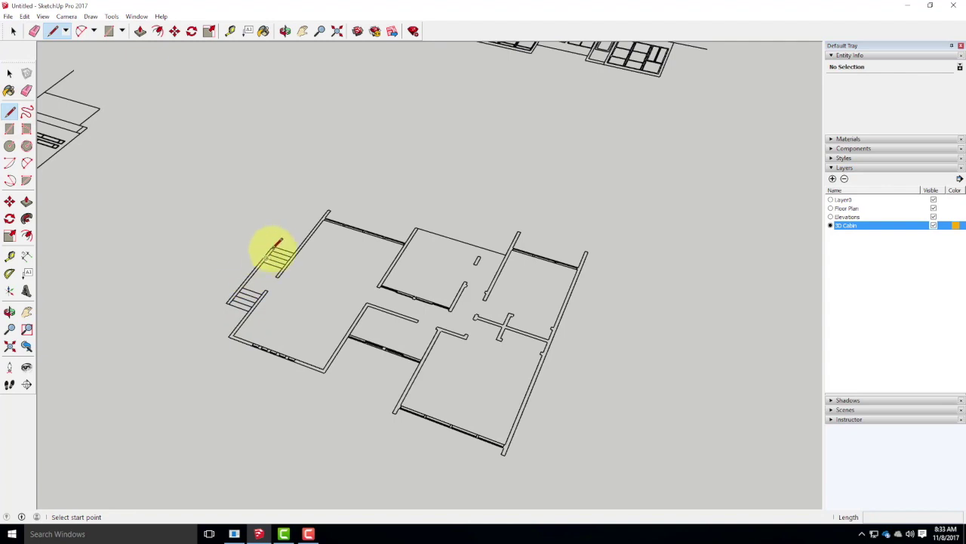
scroll(268, 243, "up", 3)
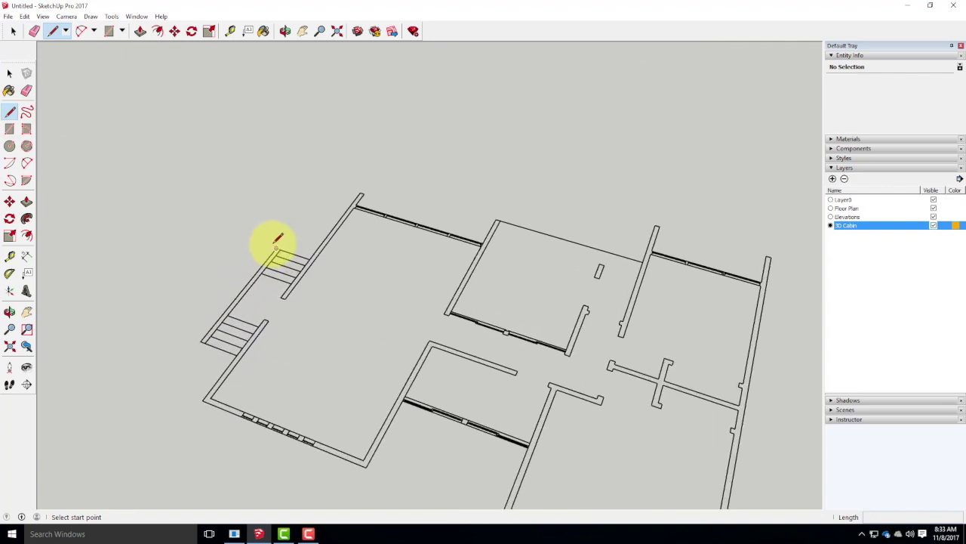
left_click(276, 248)
left_click(201, 340)
left_click(236, 354)
left_click(202, 398)
left_click(365, 467)
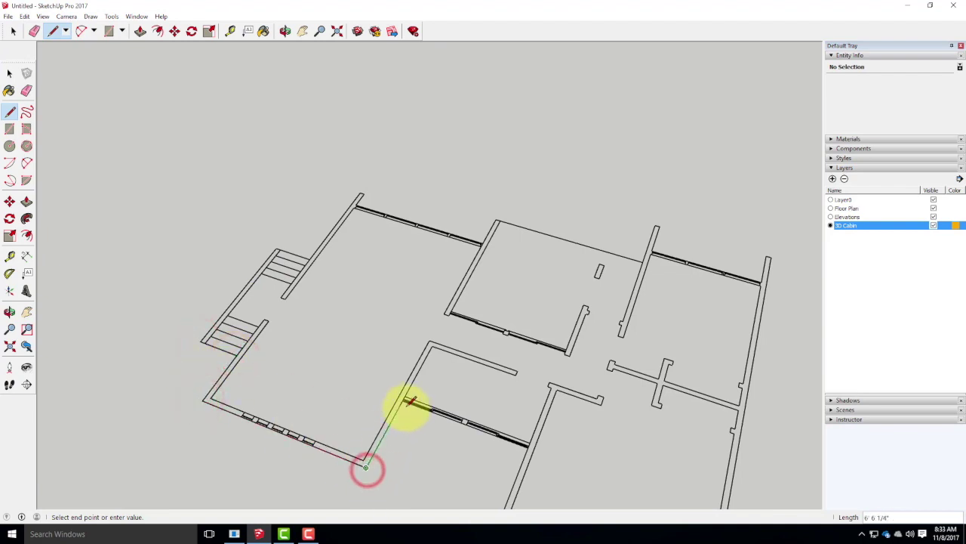
Step: Continue the perimeter line along the recessed window wall and the large room's front window wall to the end of the long side wall
left_click(407, 400)
scroll(483, 315, "down", 1)
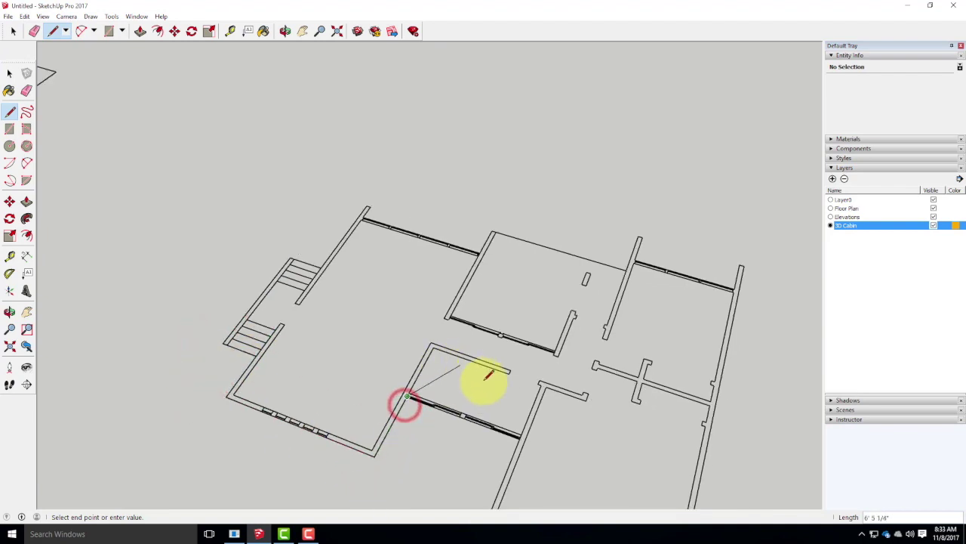
left_click(521, 438)
scroll(519, 441, "down", 2)
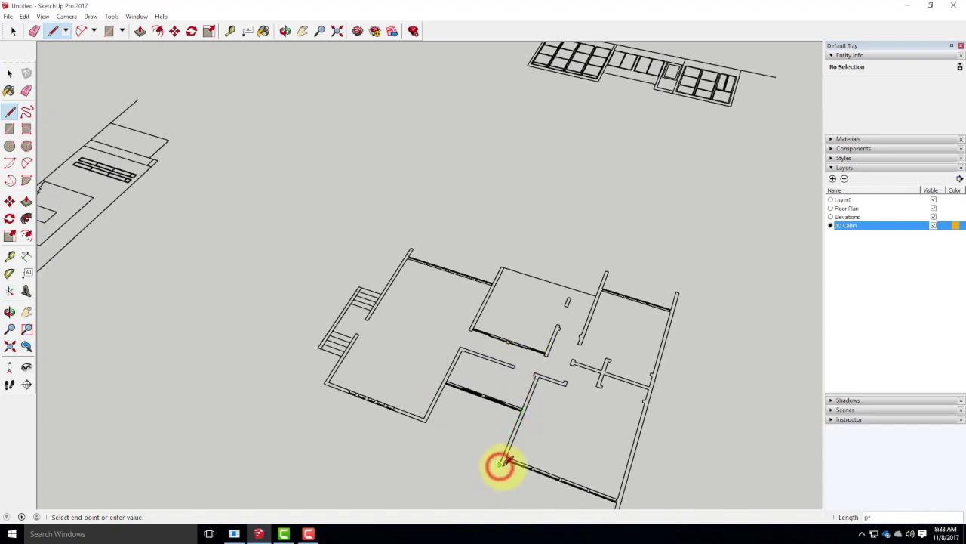
scroll(510, 462, "up", 2)
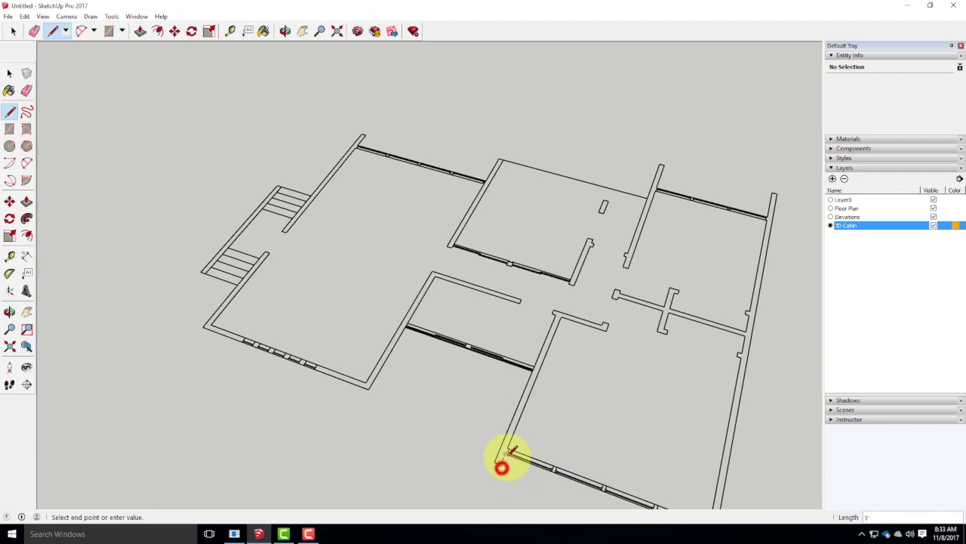
scroll(508, 451, "down", 3)
scroll(608, 481, "up", 2)
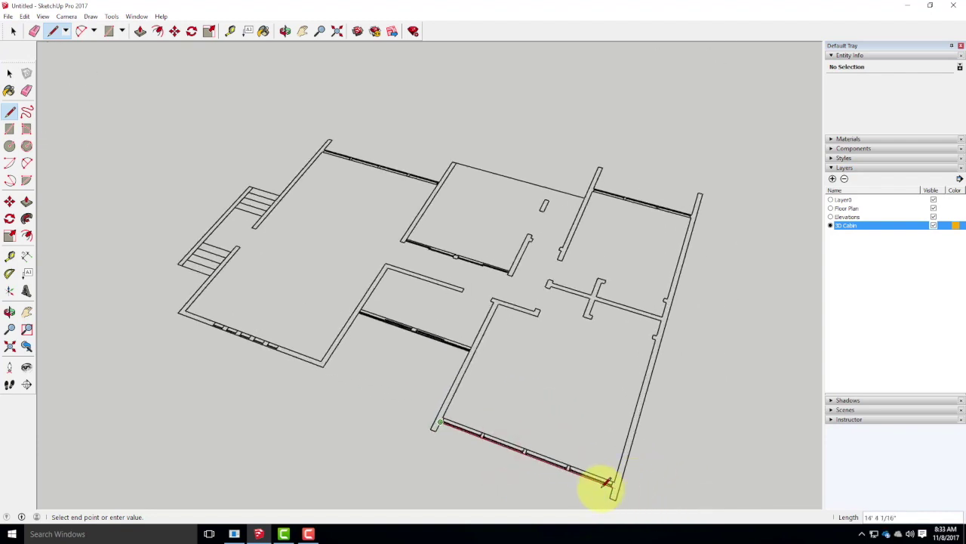
left_click(614, 497)
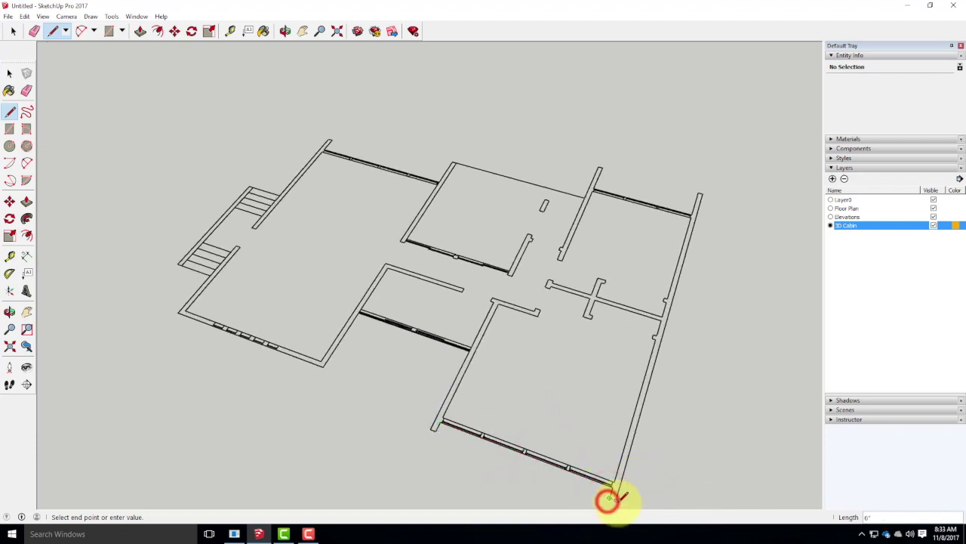
Step: Trace the long side wall, the rear window wall beside it and the projecting wall end to the single-line edge
left_click(698, 192)
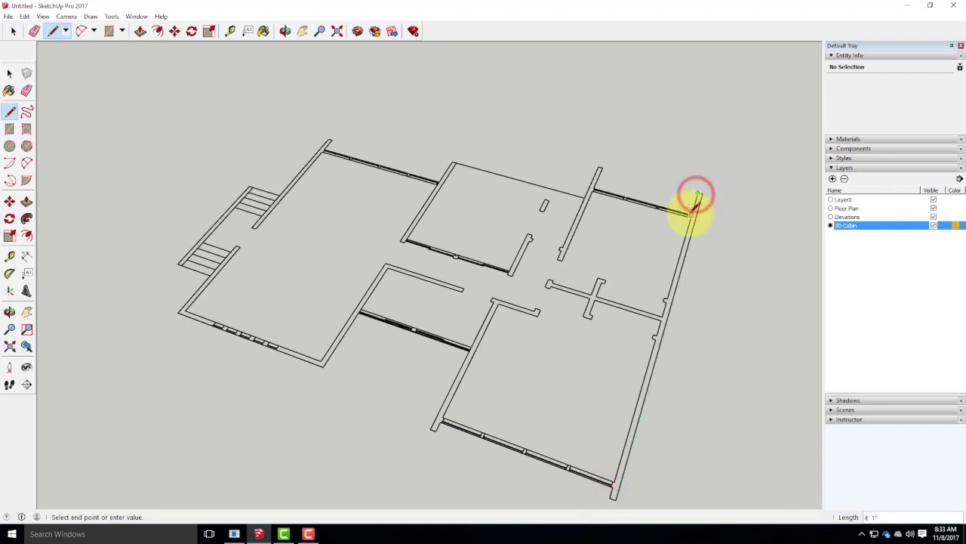
left_click(691, 214)
left_click(594, 187)
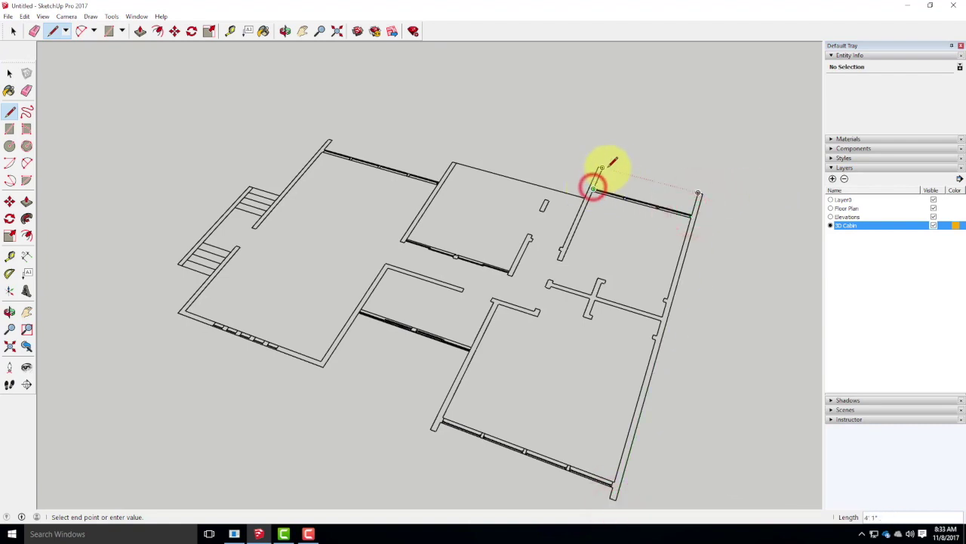
scroll(597, 152, "up", 2)
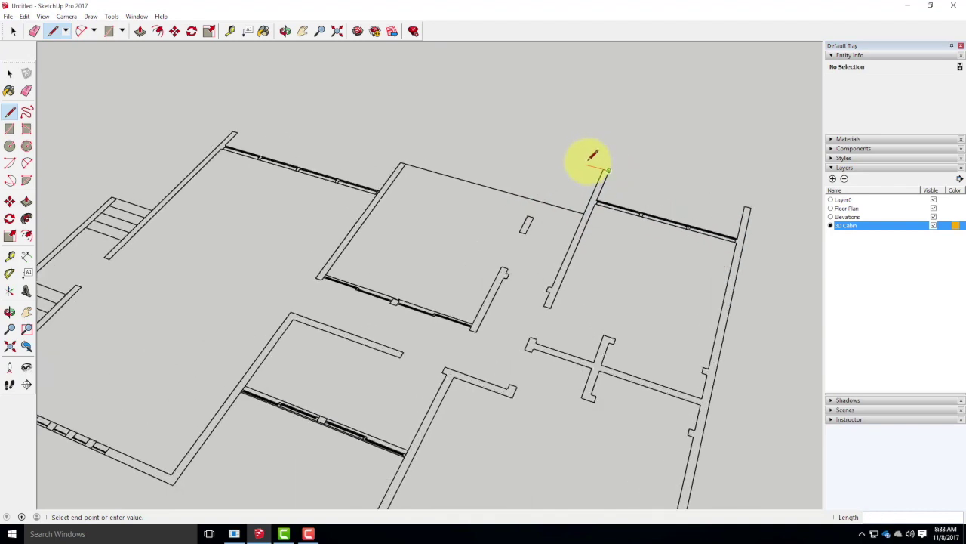
left_click(603, 170)
left_click(584, 215)
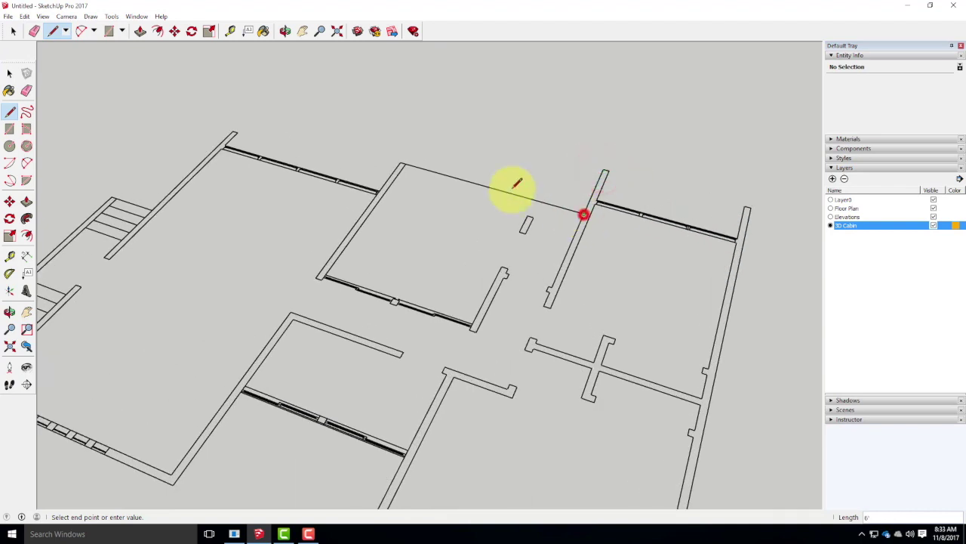
Step: Trace the single-line edge, the other rear window wall and the wall back to the landing's starting corner, closing the perimeter into a face
left_click(401, 163)
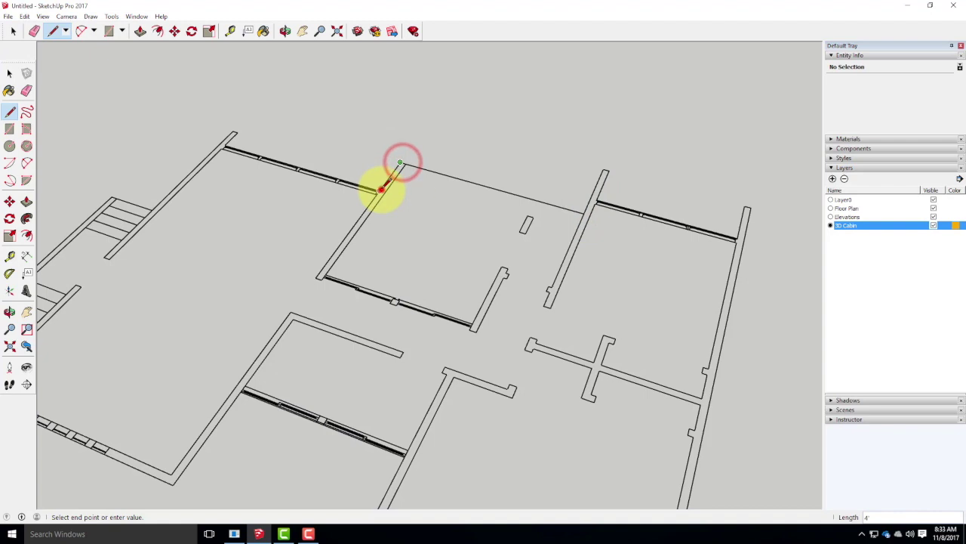
left_click(381, 189)
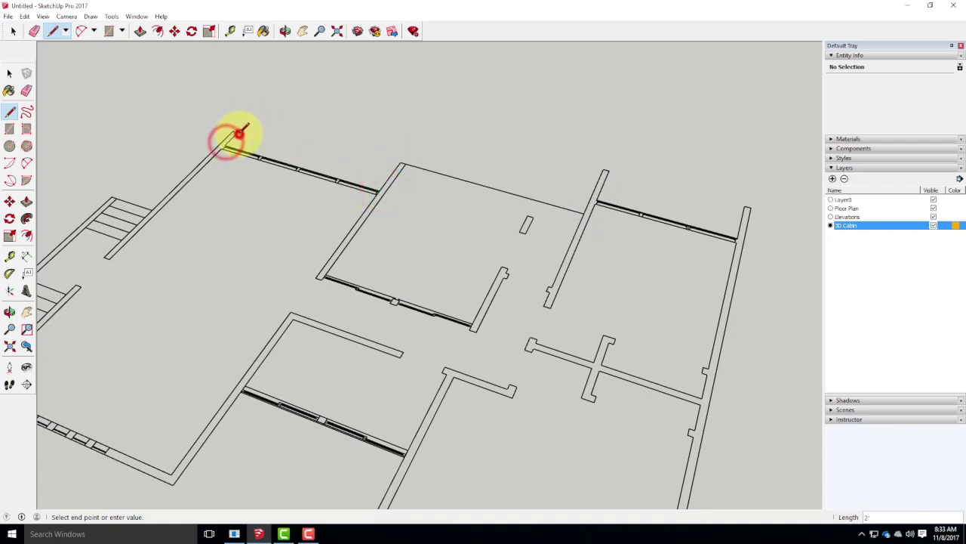
left_click(236, 132)
left_click(233, 132)
scroll(155, 207, "down", 3)
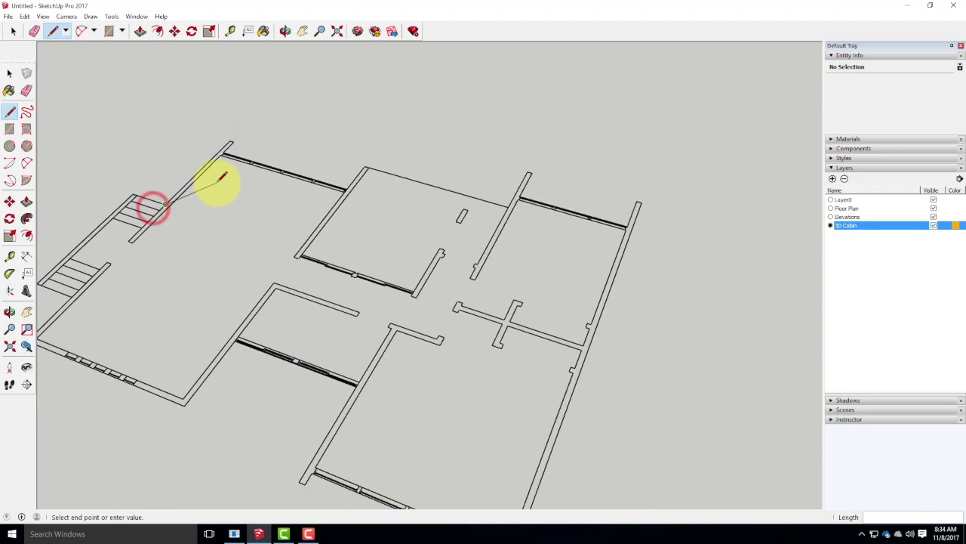
scroll(112, 190, "up", 4)
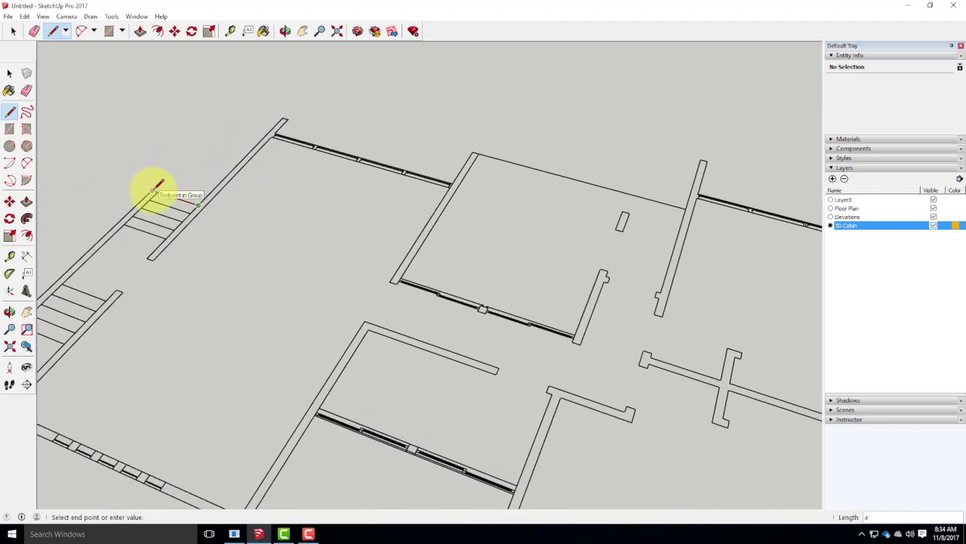
left_click(155, 188)
scroll(204, 151, "down", 3)
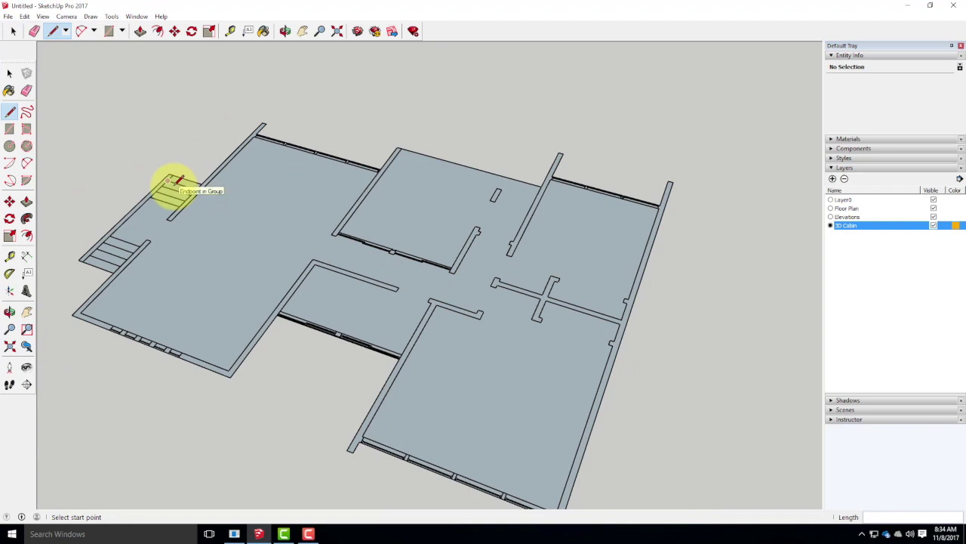
Step: Select the traced floor face, examine it around the entry stairs and clear the selection
left_click(10, 73)
left_click(215, 226)
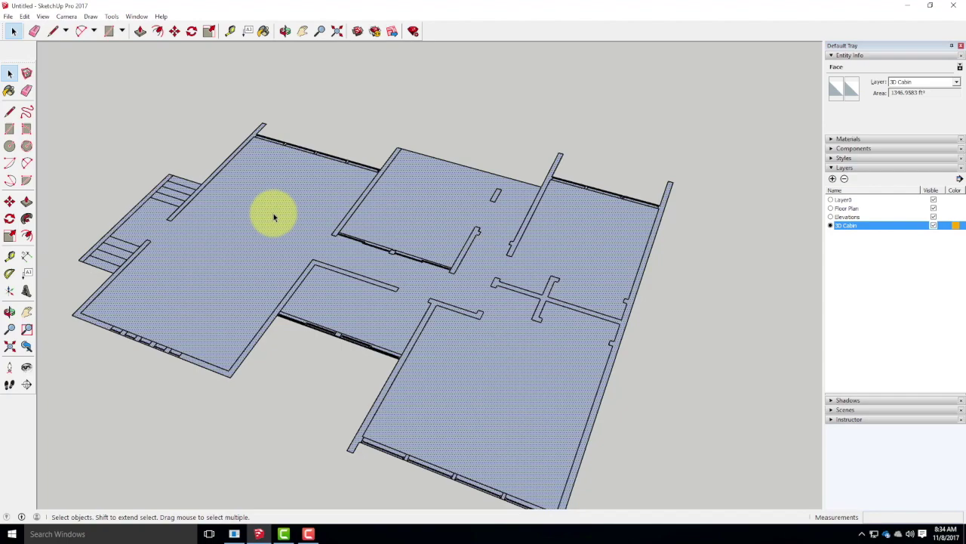
scroll(91, 204, "up", 1)
scroll(604, 196, "down", 4)
scroll(332, 216, "up", 4)
scroll(226, 231, "down", 3)
scroll(196, 239, "up", 3)
middle_click_drag(163, 240, 453, 392)
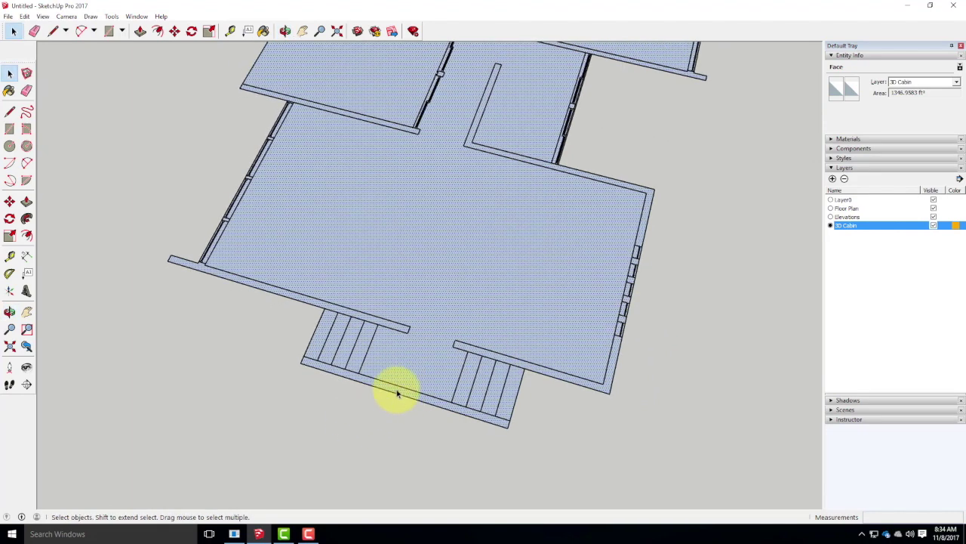
left_click(378, 426)
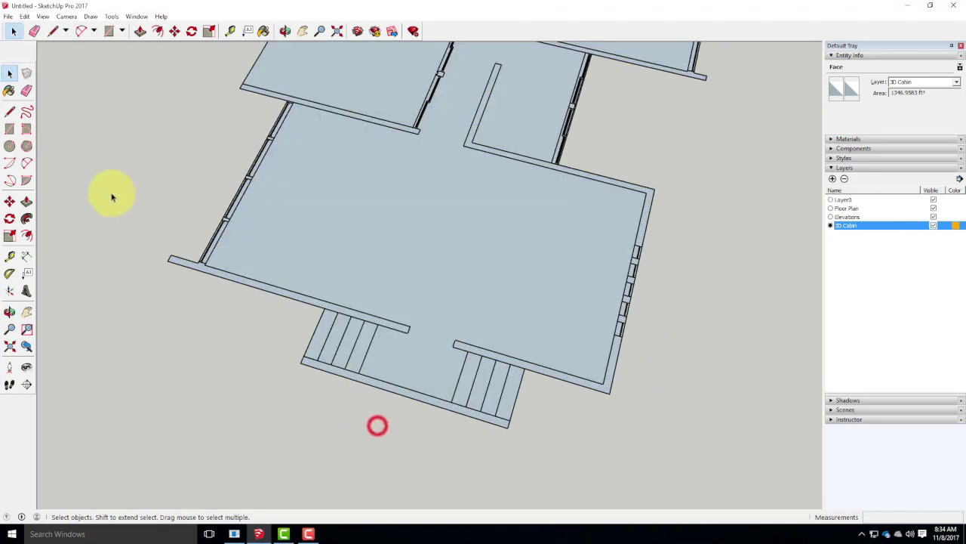
Step: Draw a line along the inner edge of the landing's thin outer wall and check that the wall strip and floor select separately
left_click(9, 111)
left_click(302, 358)
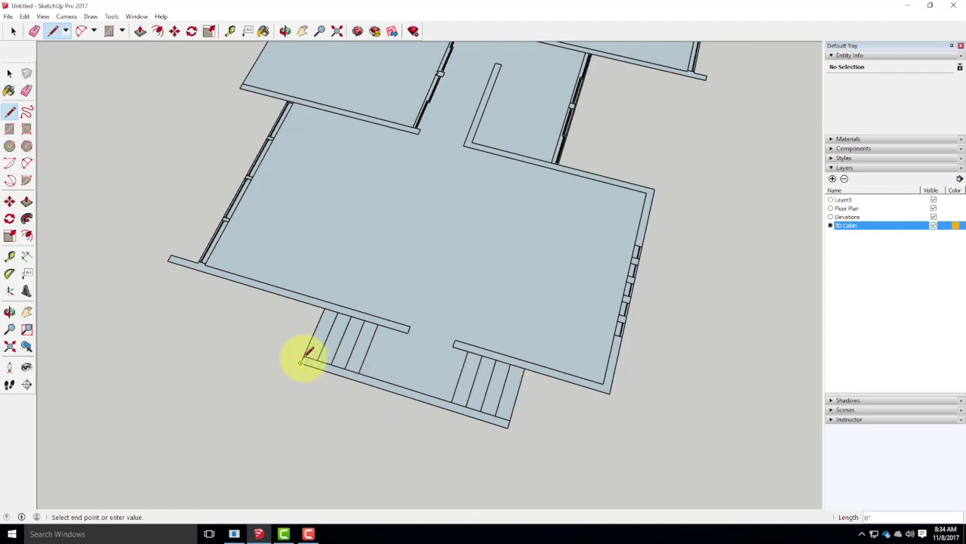
key("Escape")
left_click(305, 356)
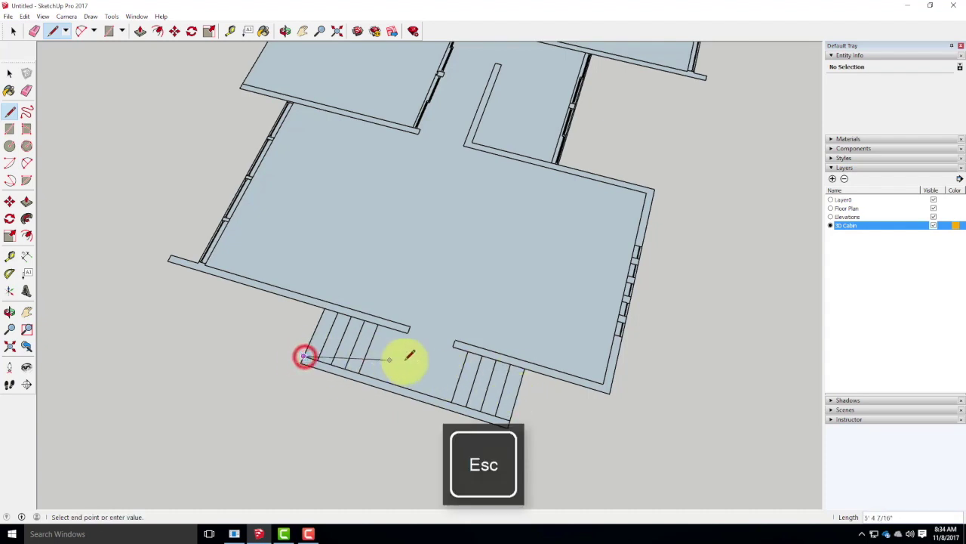
left_click(511, 421)
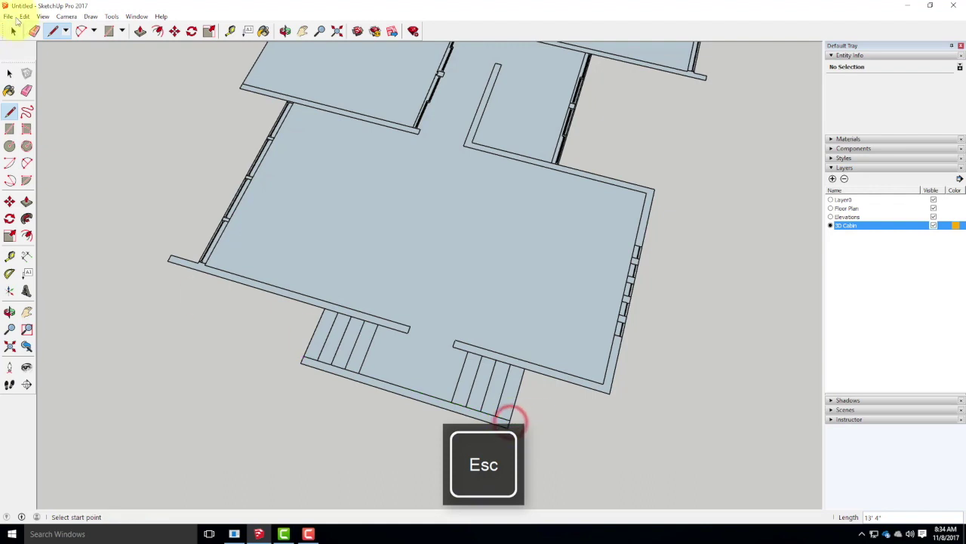
left_click(13, 74)
left_click(391, 385)
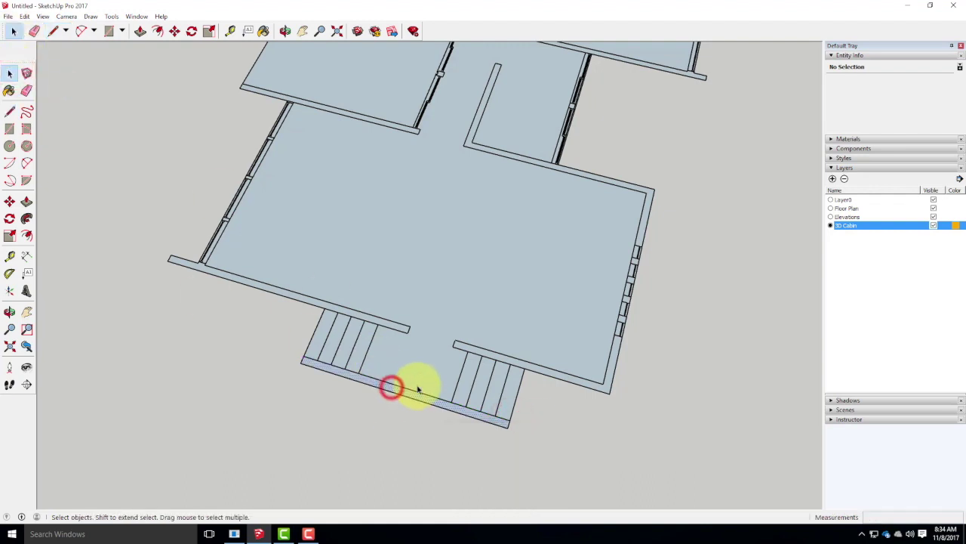
left_click(412, 345)
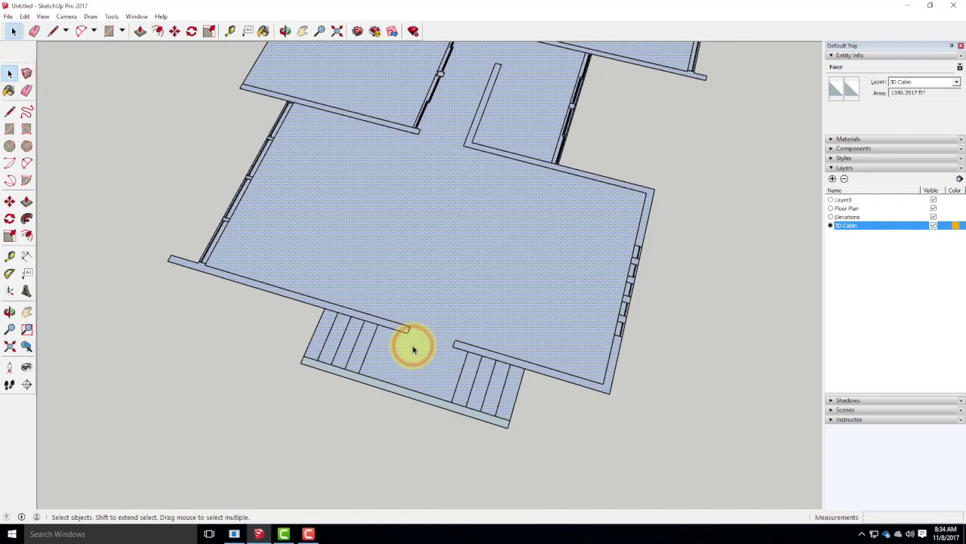
key("Escape")
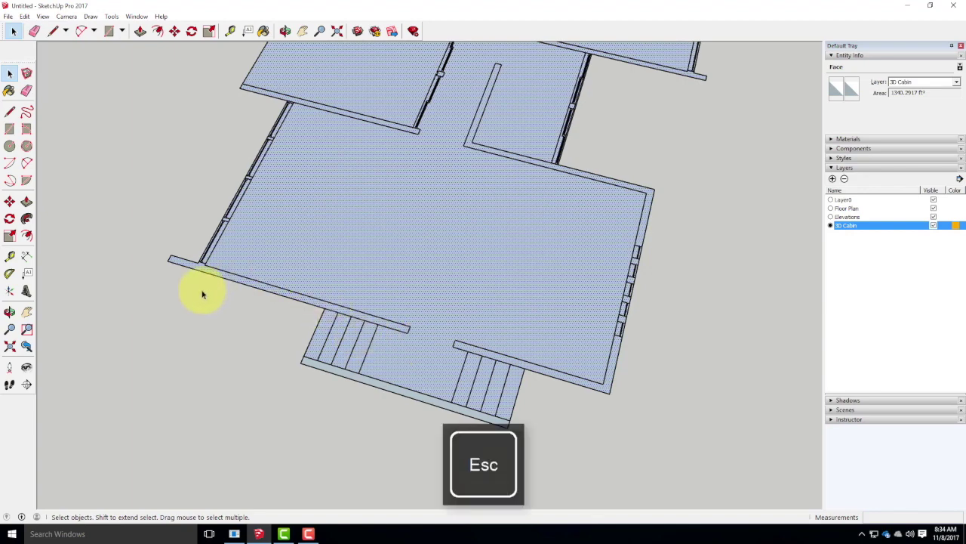
Step: Trace the long wall beside the entry stairs from its projecting end to the doorway and back, splitting it from the floor face
left_click(10, 112)
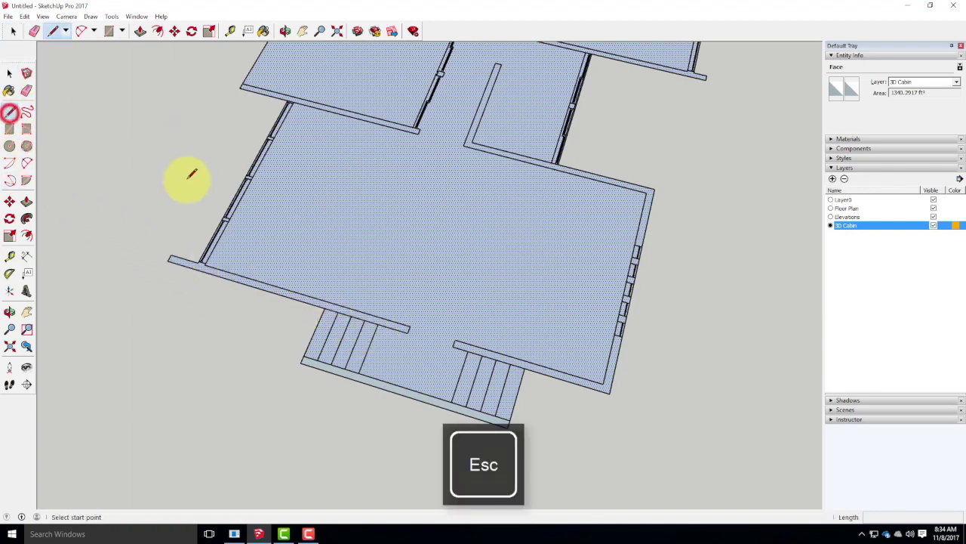
left_click(171, 255)
scroll(185, 261, "up", 5)
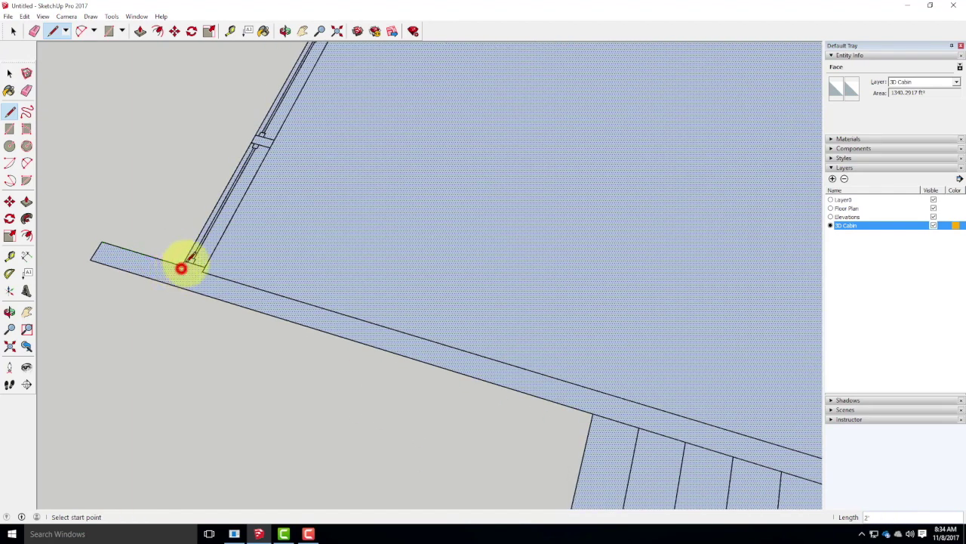
scroll(191, 258, "up", 5)
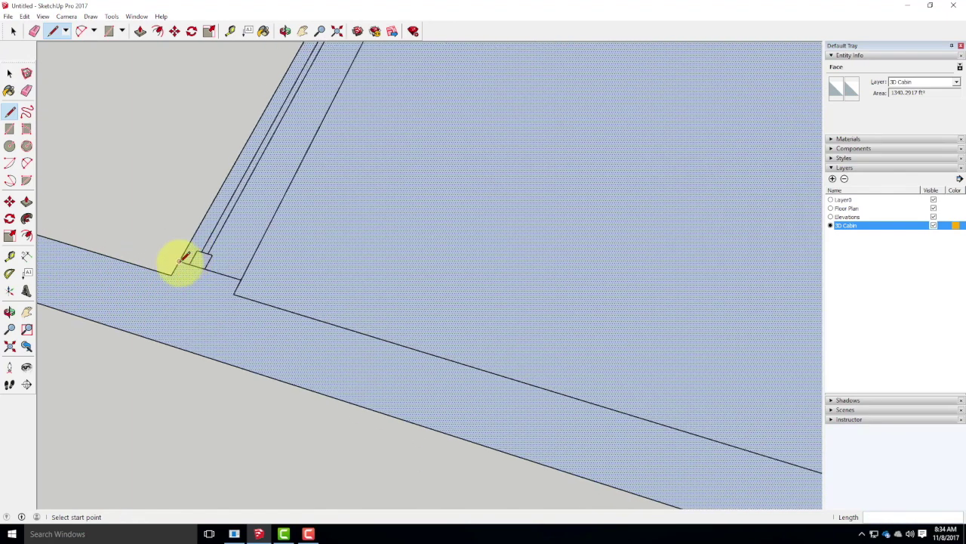
left_click(178, 261)
left_click(241, 280)
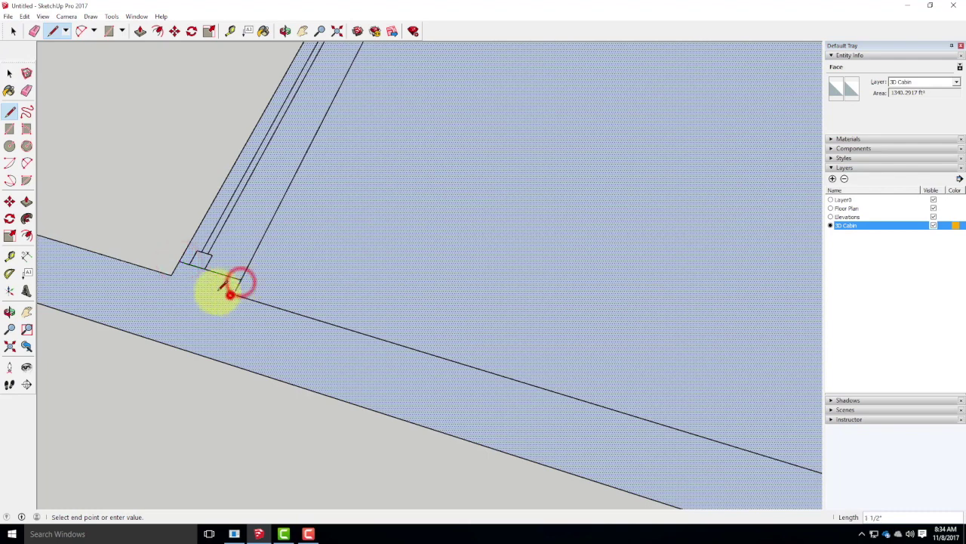
scroll(125, 231, "down", 5)
scroll(127, 232, "down", 2)
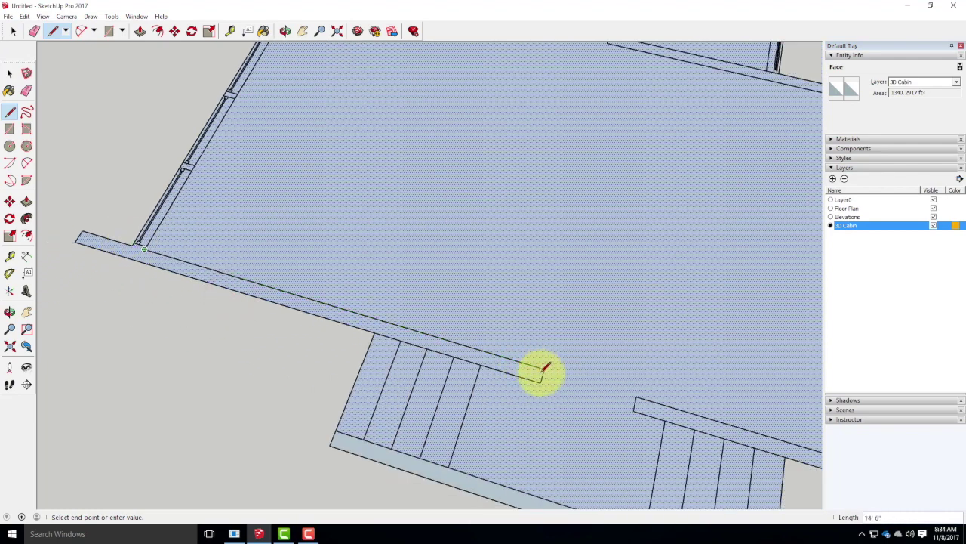
left_click(545, 371)
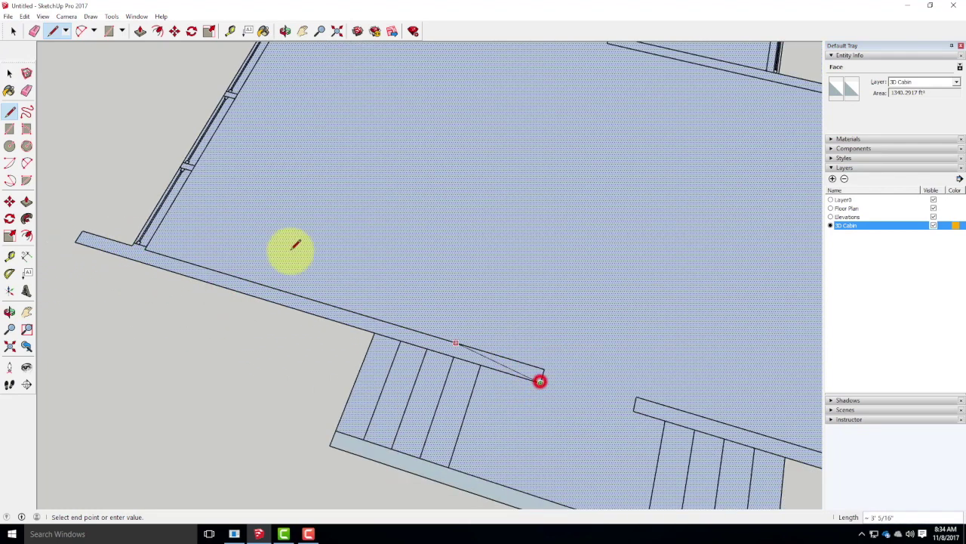
left_click(79, 247)
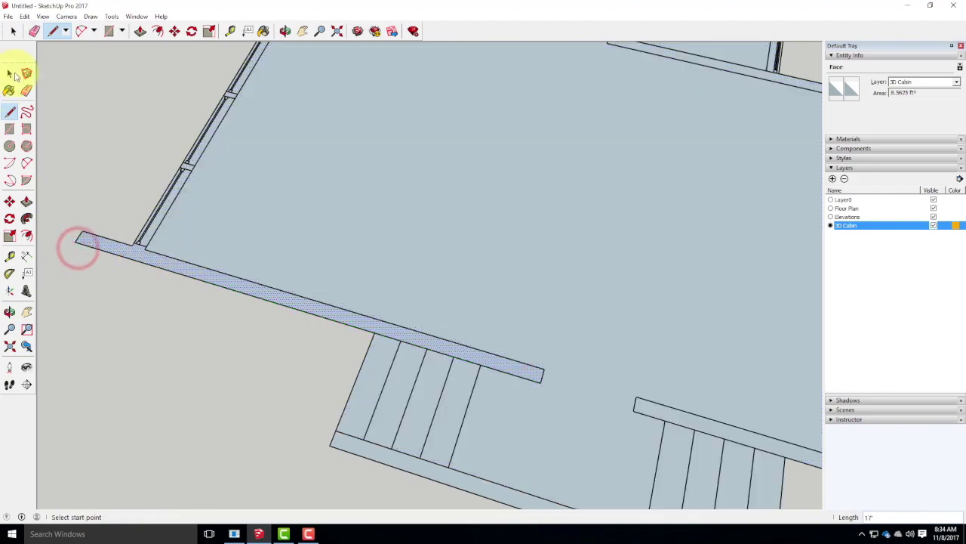
Step: Select the long wall beside the entry stairs and the floor in turn to check that they are separate faces
left_click(9, 73)
left_click(124, 290)
left_click(133, 257)
left_click(321, 225)
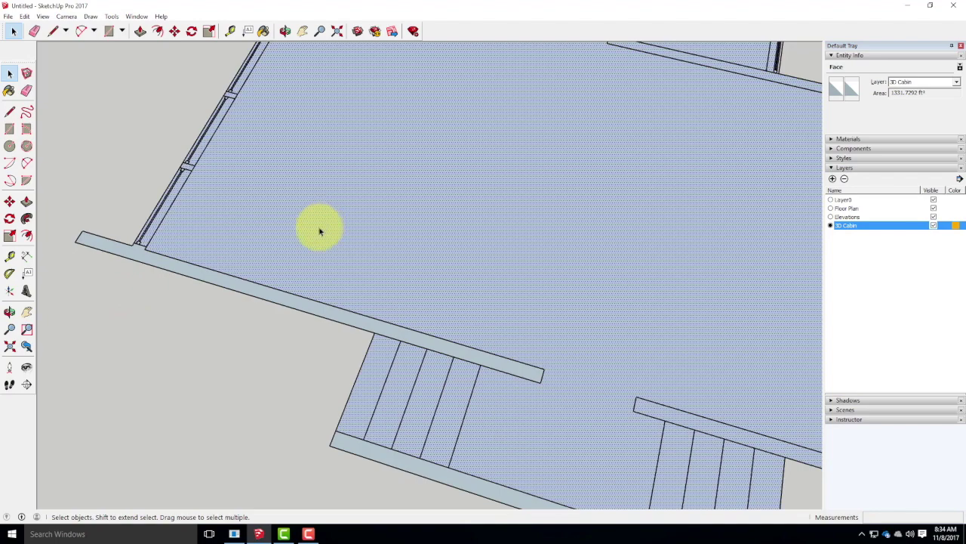
scroll(161, 313, "down", 5)
scroll(271, 363, "up", 1)
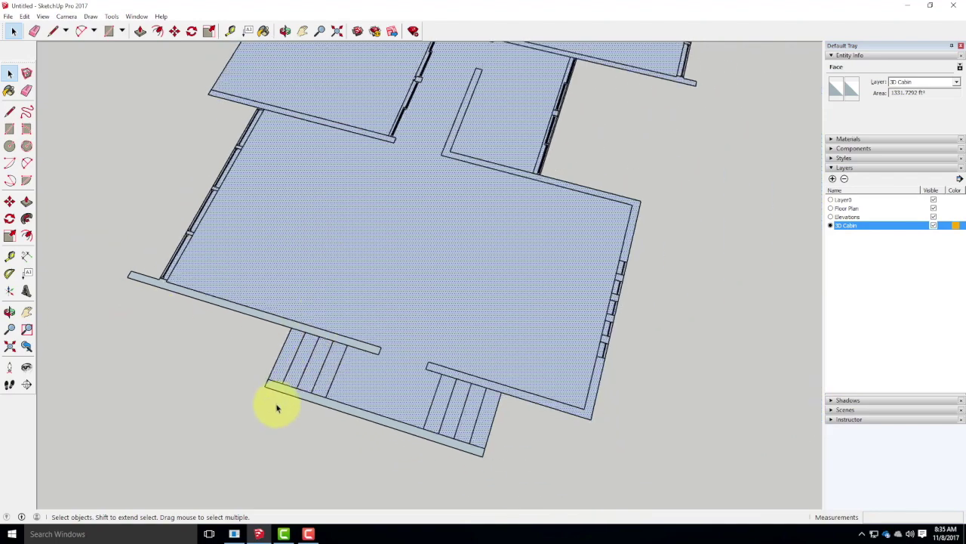
scroll(276, 408, "down", 2)
scroll(555, 261, "up", 2)
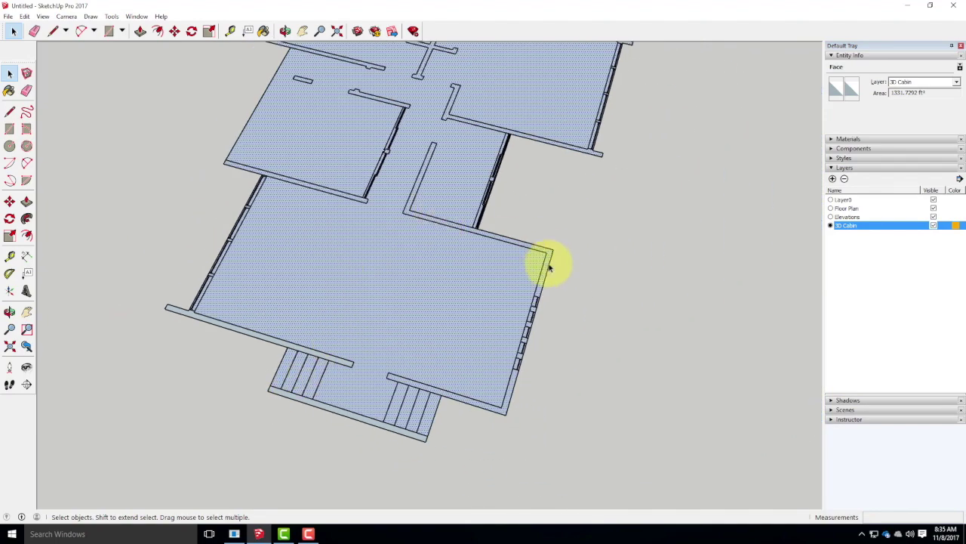
Step: Select the imported floor plan group to compare it with the traced faces, and clear the selection
left_click(561, 274)
left_click(551, 266)
left_click(623, 250)
left_click(529, 250)
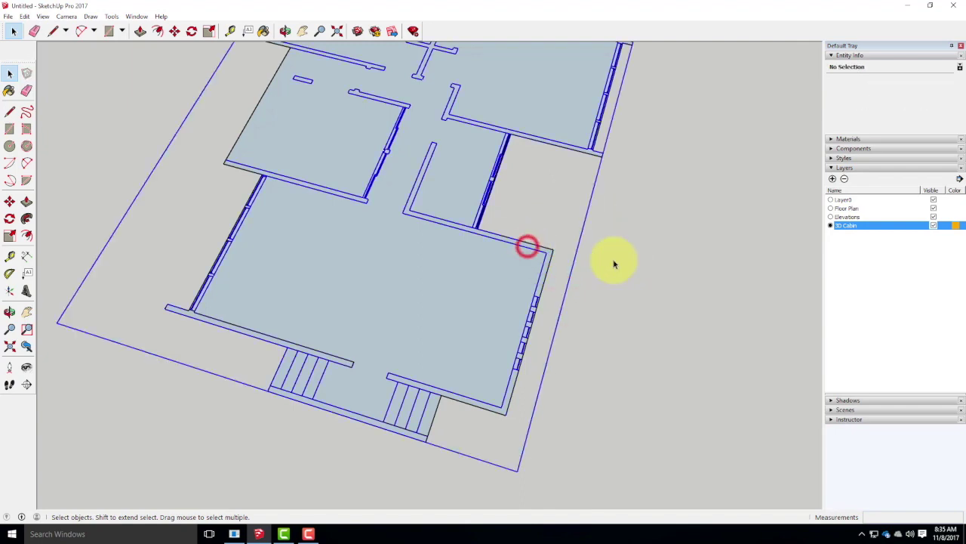
scroll(325, 310, "down", 2)
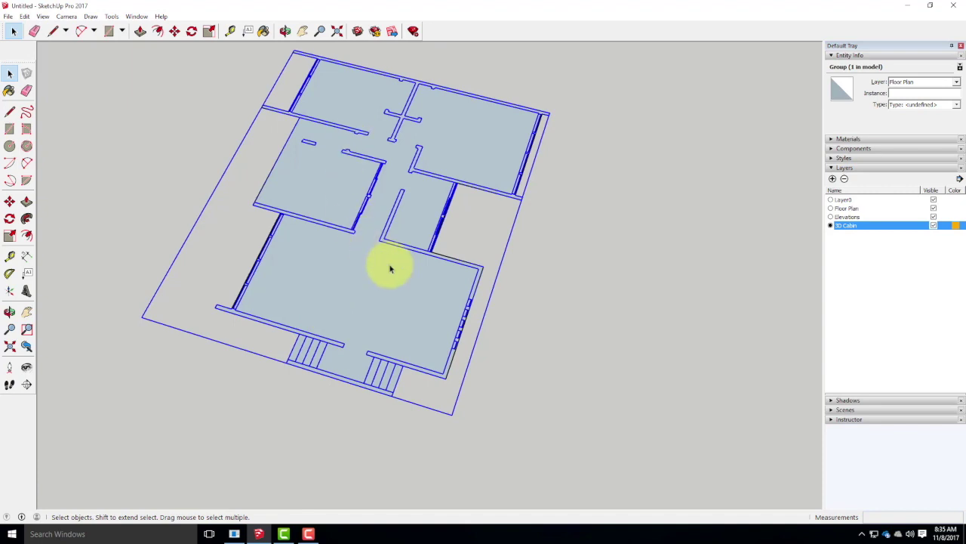
key("Escape")
scroll(388, 200, "down", 3)
left_click(516, 222)
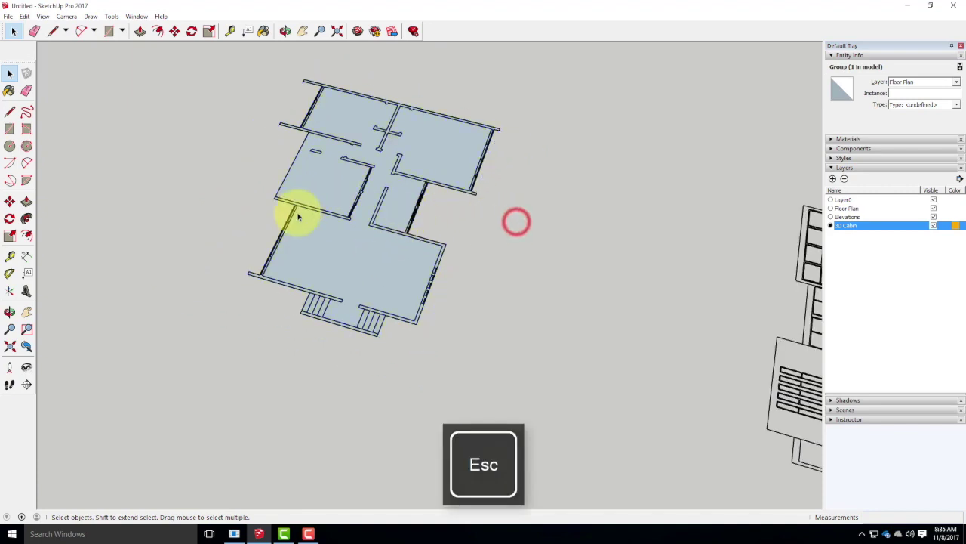
Step: Recheck the traced floor and the long wall face beside the entry stairs, and leave the selection
scroll(315, 274, "up", 5)
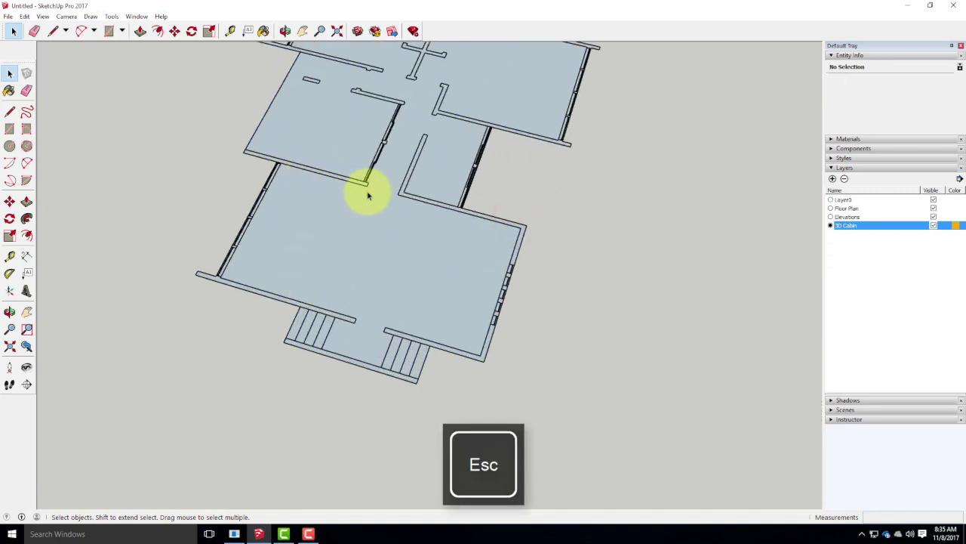
left_click(306, 269)
left_click(259, 292)
scroll(346, 311, "down", 8)
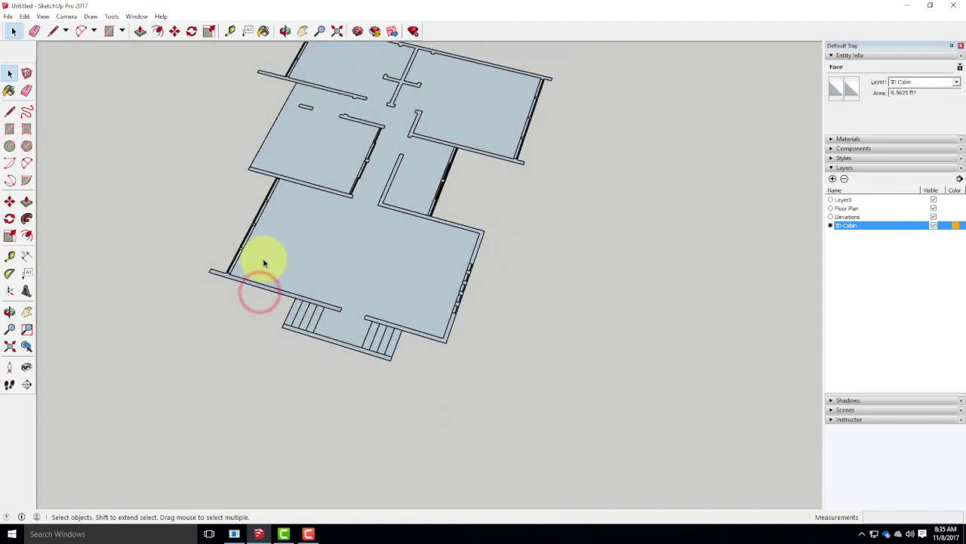
key("Escape")
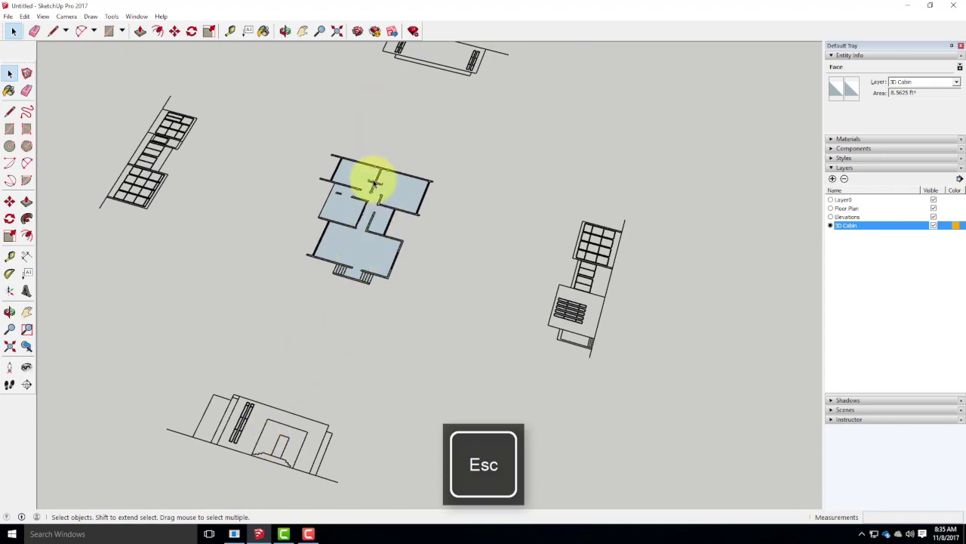
Step: Select the front elevation group and examine its orientation relative to the floor plan from several angles
scroll(322, 291, "down", 3)
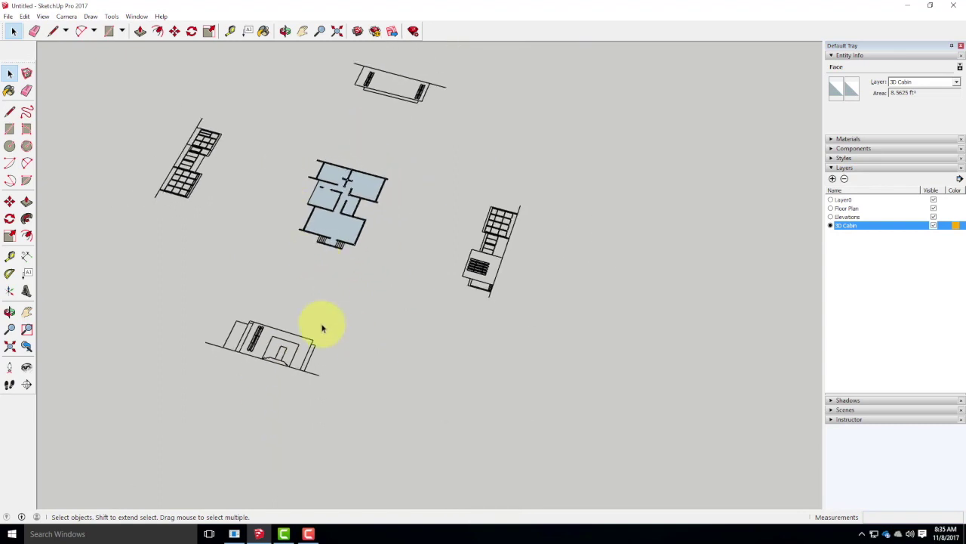
scroll(306, 354, "up", 4)
left_click(303, 346)
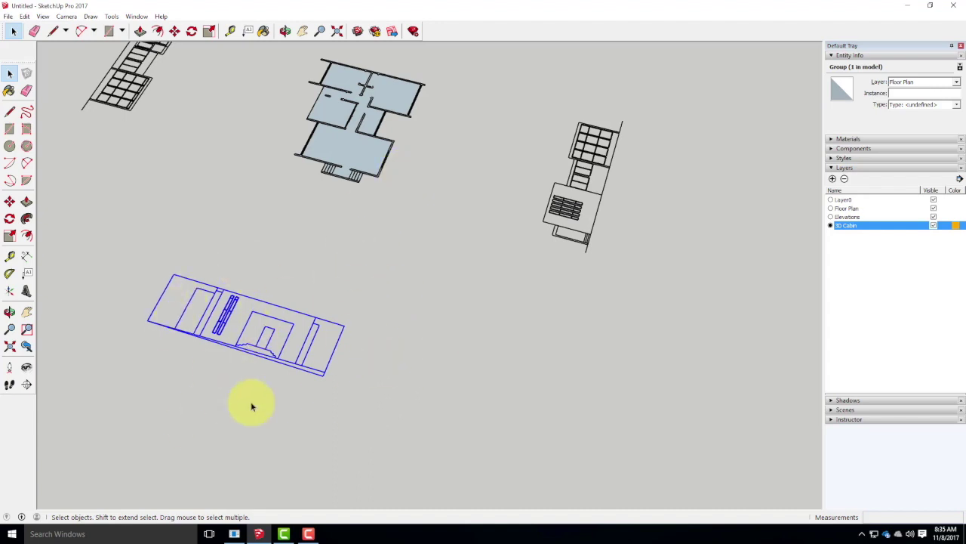
scroll(367, 345, "down", 2)
scroll(366, 347, "up", 5)
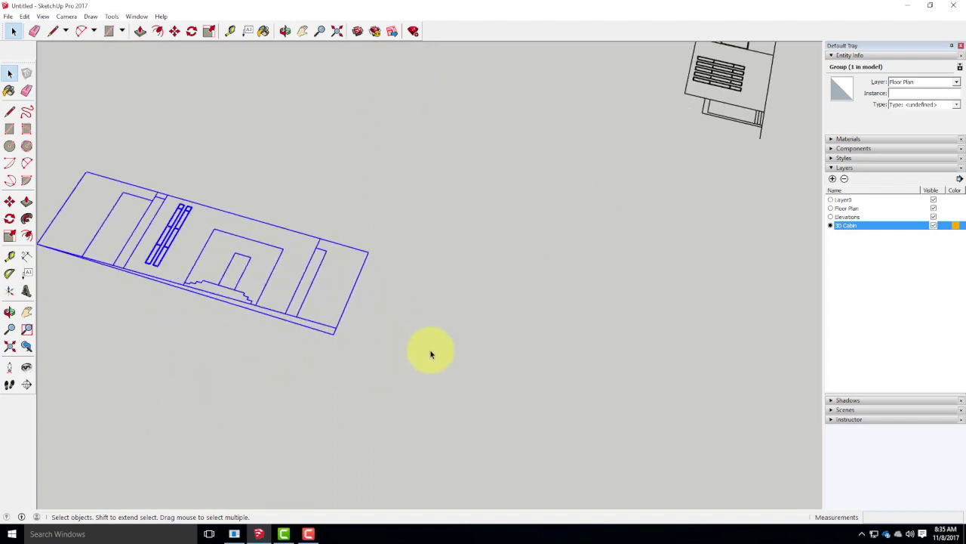
mouse_move(443, 360)
middle_mouse_down()
mouse_move(377, 352)
mouse_move(276, 222)
mouse_move(231, 129)
middle_mouse_up()
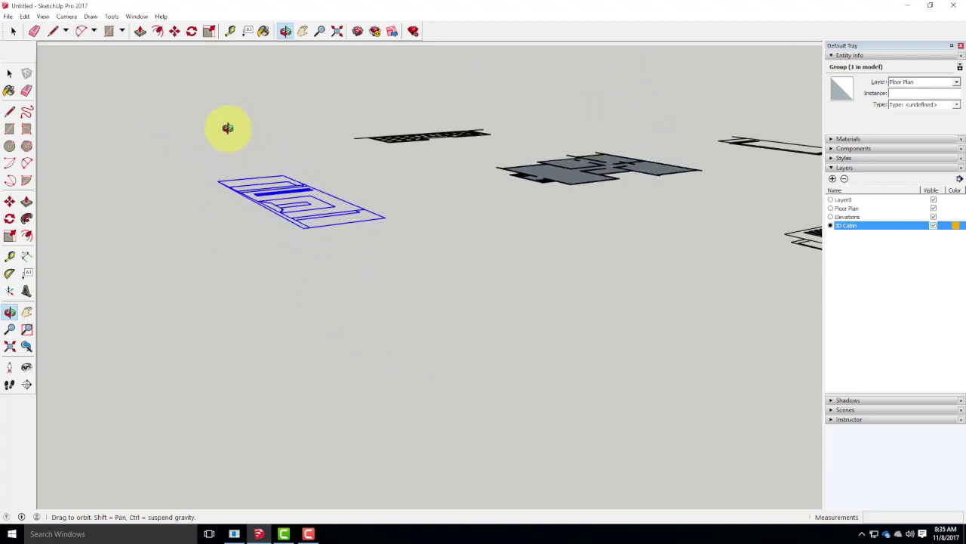
mouse_move(305, 217)
middle_mouse_down()
mouse_move(362, 222)
mouse_move(292, 233)
mouse_move(317, 257)
mouse_move(387, 284)
middle_mouse_up()
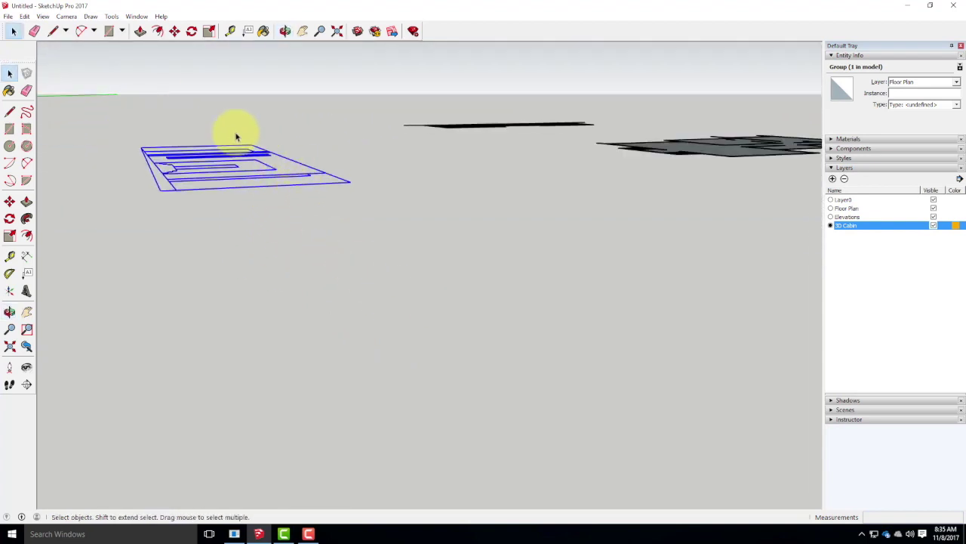
middle_click_drag(112, 255, 391, 391)
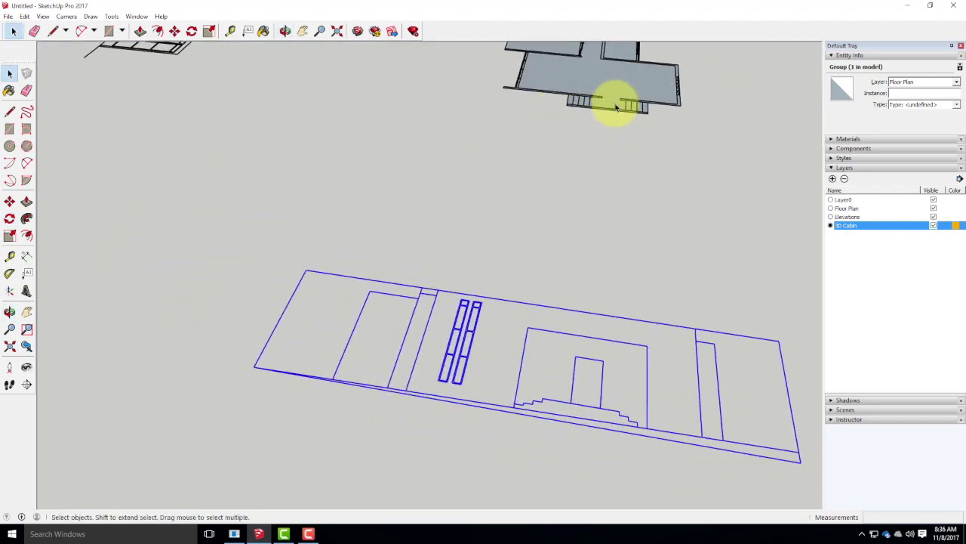
scroll(610, 298, "down", 3)
middle_click_drag(610, 297, 518, 317)
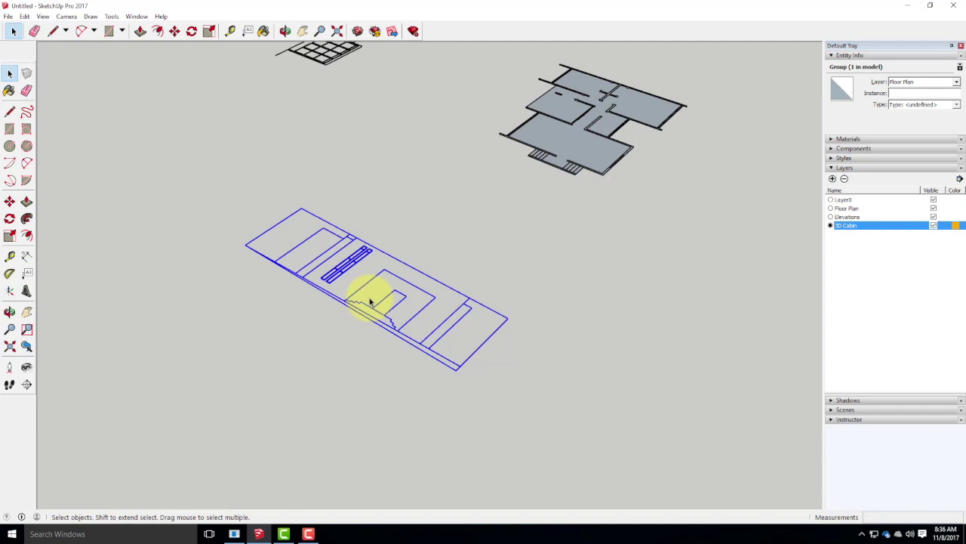
Step: Draw a rectangle about 6' 8" by 3' over the front elevation's door and push/pull it up about 3' 1"
left_click(10, 219)
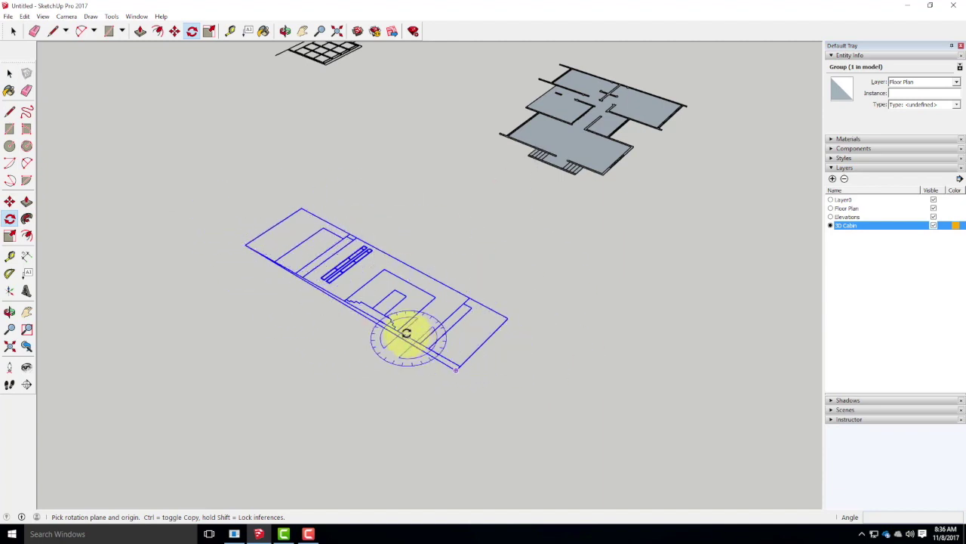
left_click(10, 131)
scroll(377, 317, "up", 3)
left_click(337, 294)
left_click(408, 270)
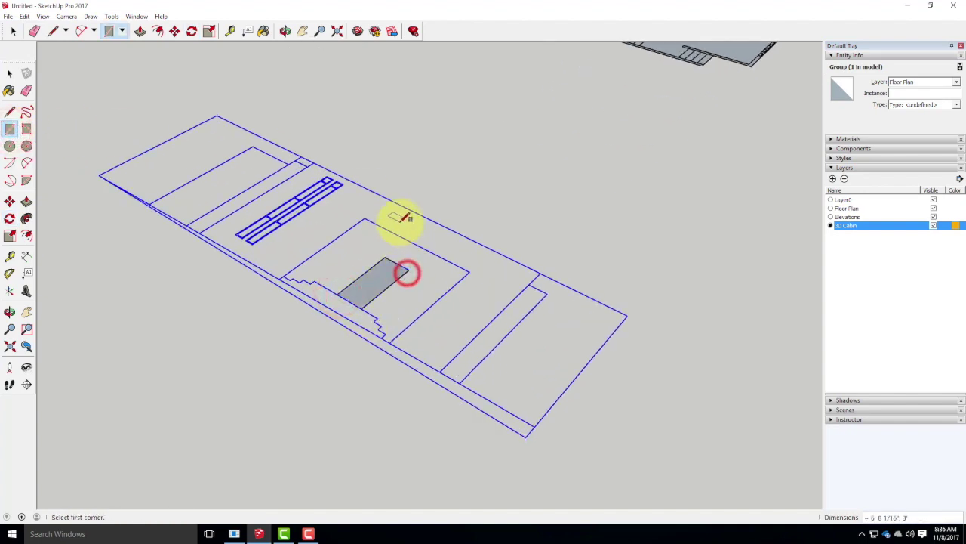
left_click(27, 201)
left_click_drag(379, 279, 379, 271)
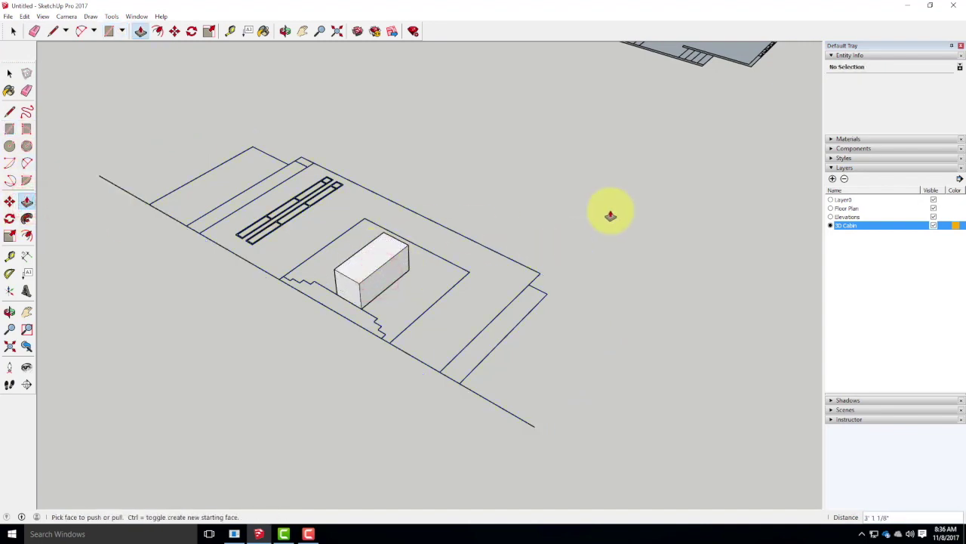
Step: Select the front elevation with its door box and rotate them 90 degrees upright about the box's lower corner
left_click(9, 73)
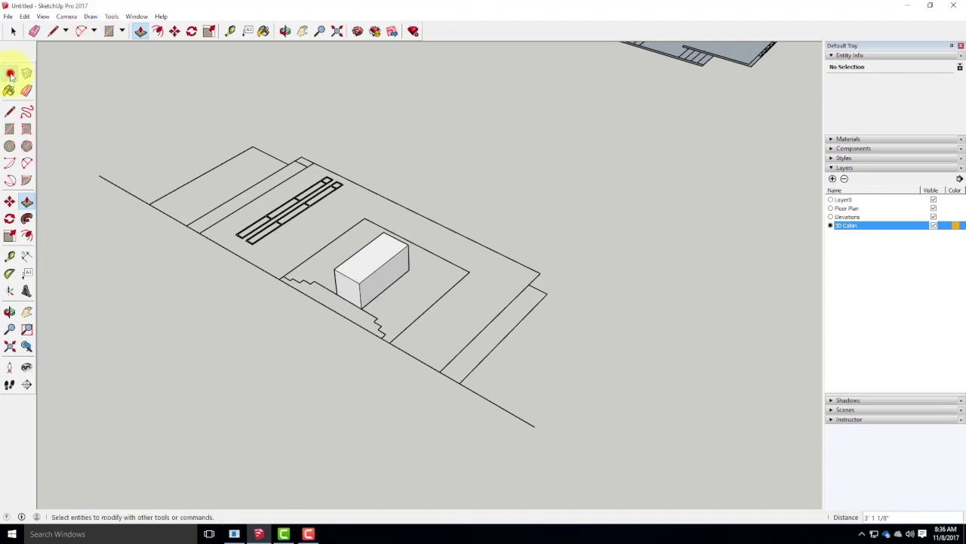
scroll(192, 211, "down", 3)
mouse_move(498, 207)
left_mouse_down()
mouse_move(189, 222)
mouse_move(218, 309)
left_mouse_up()
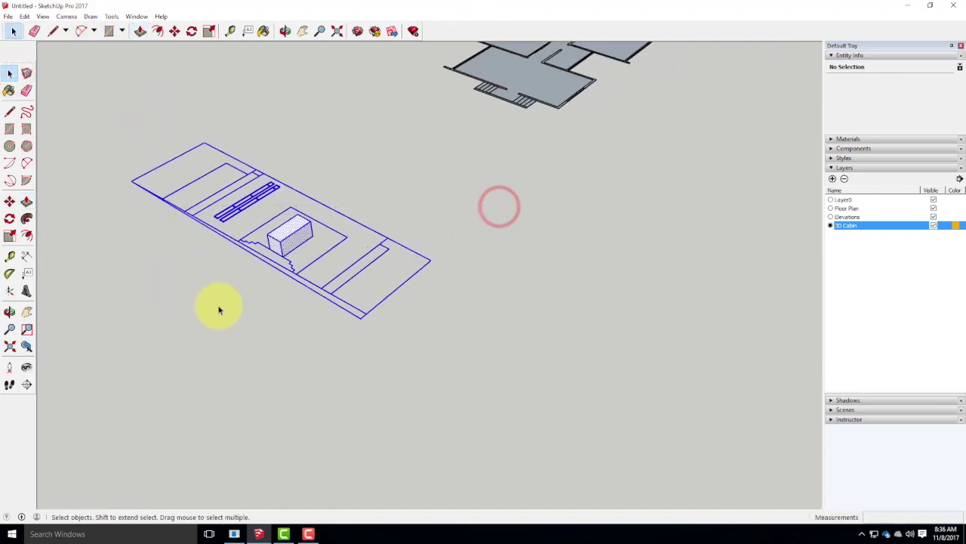
scroll(292, 241, "up", 4)
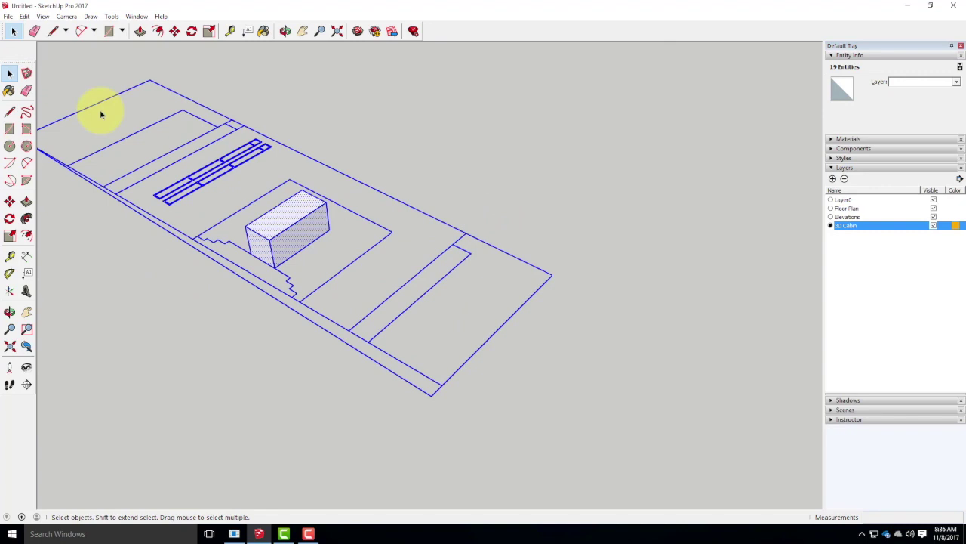
left_click(9, 219)
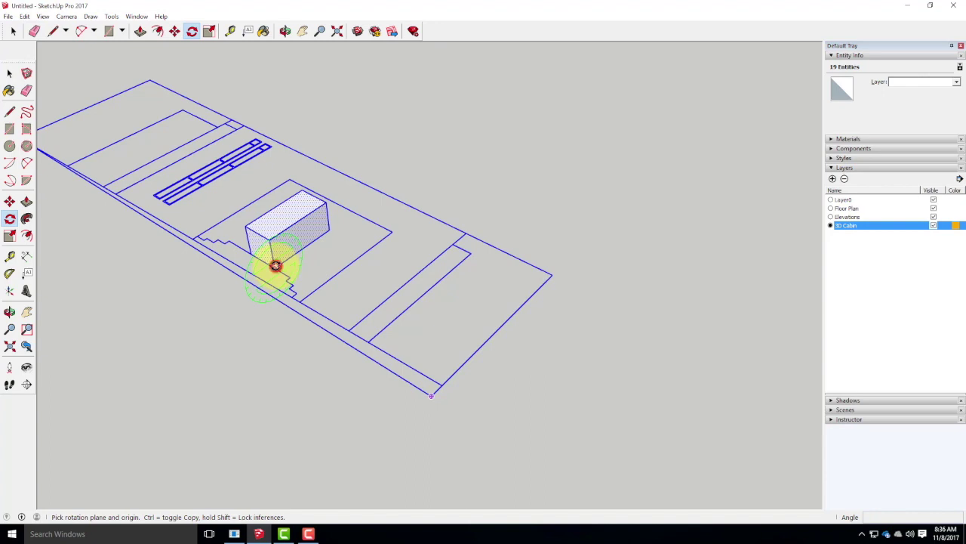
left_click(277, 265)
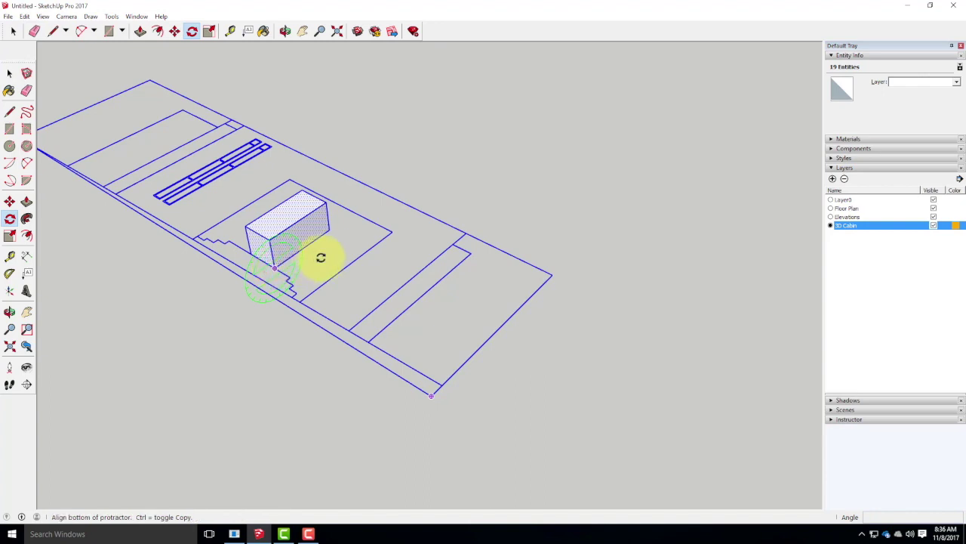
left_click(330, 232)
middle_click_drag(330, 232, 250, 114)
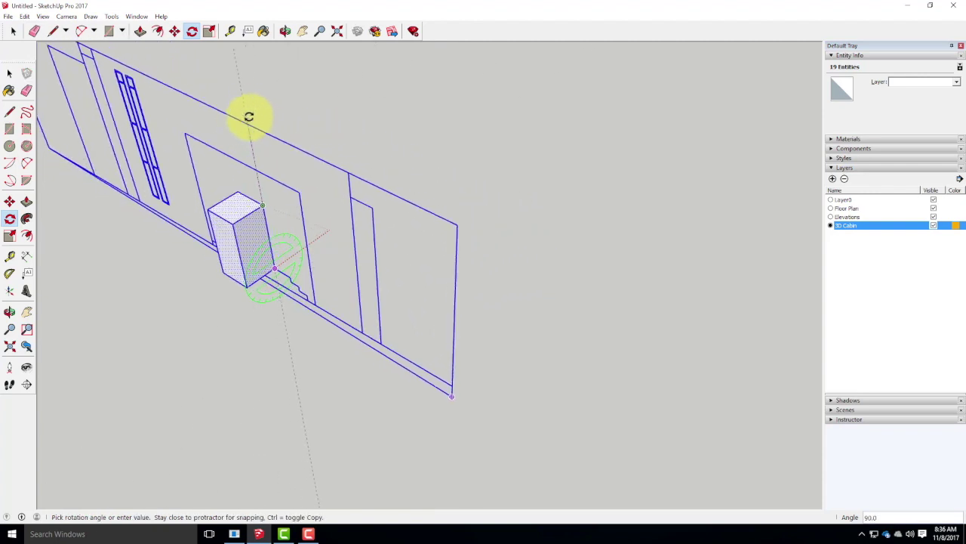
left_click(243, 76)
scroll(233, 287, "down", 4)
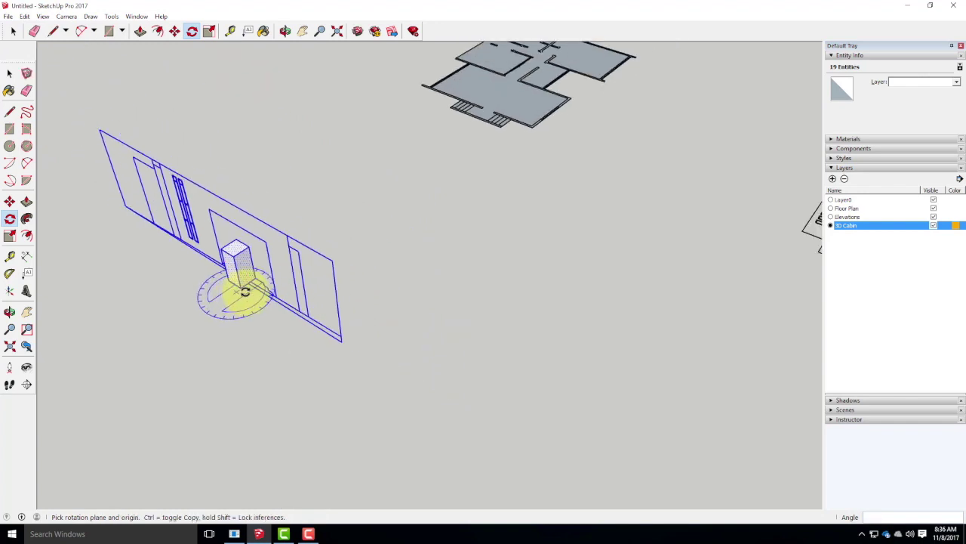
Step: Draw a rectangle about 6' 1" by 2' 3" below the middle windows of the side elevation with the slatted openings
scroll(352, 295, "down", 2)
middle_click_drag(388, 291, 210, 326)
scroll(642, 338, "up", 3)
middle_click_drag(644, 326, 276, 356)
scroll(286, 351, "up", 3)
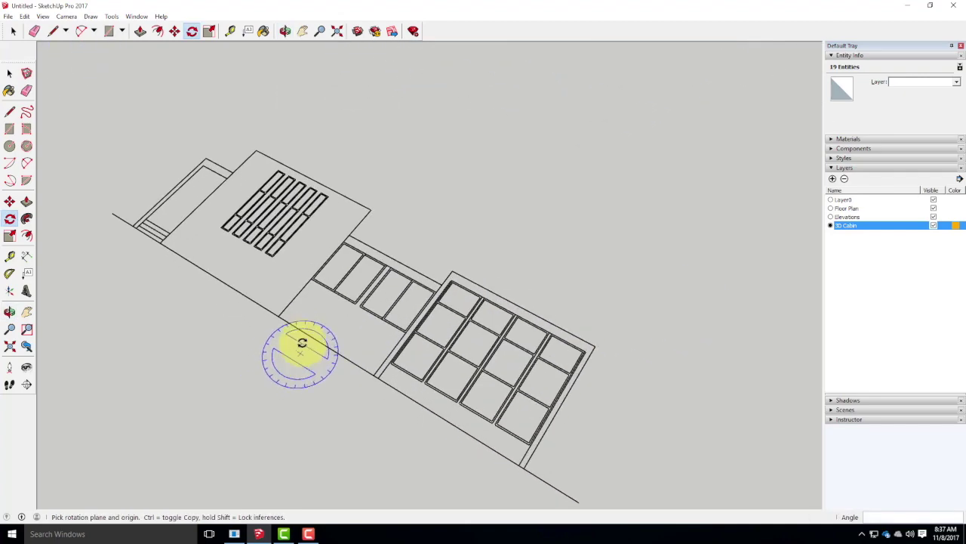
left_click(10, 131)
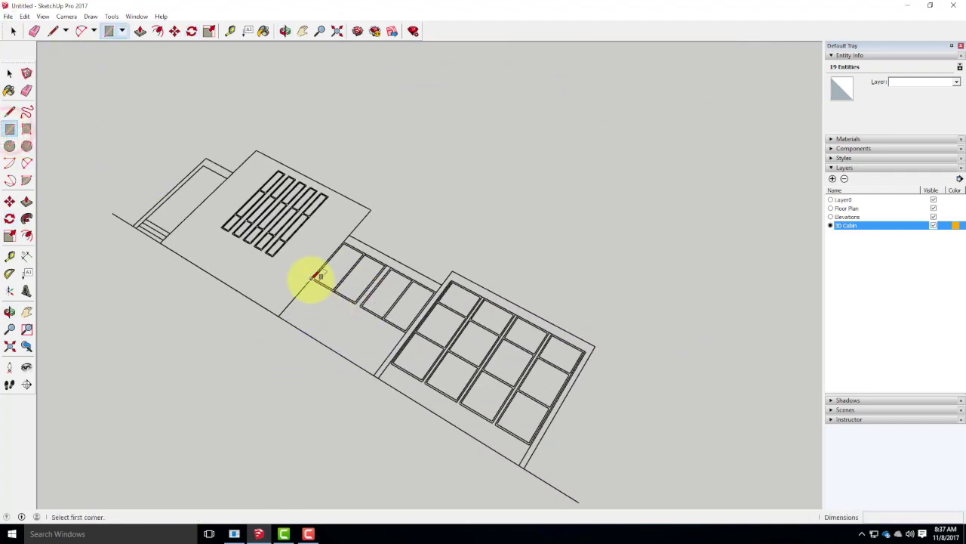
left_click(311, 278)
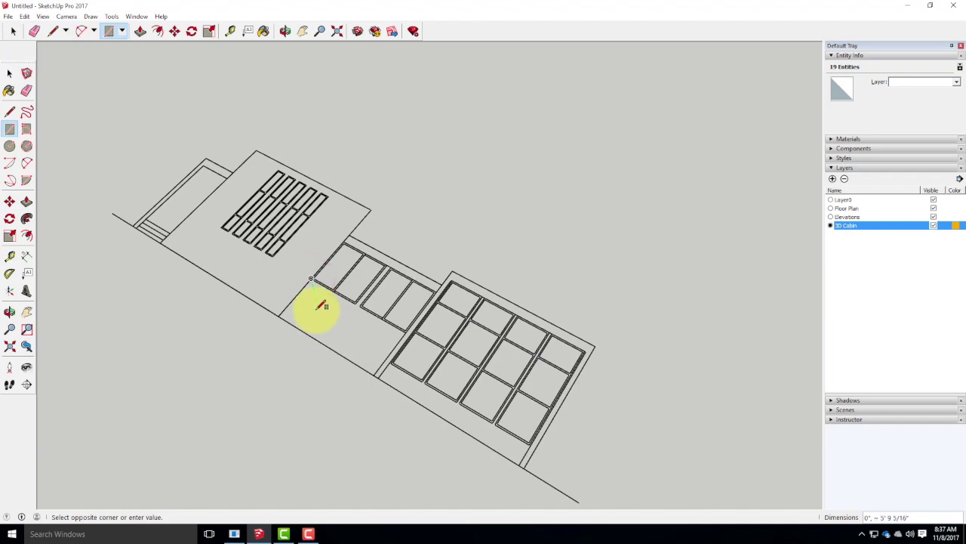
scroll(320, 306, "up", 5)
left_click(415, 353)
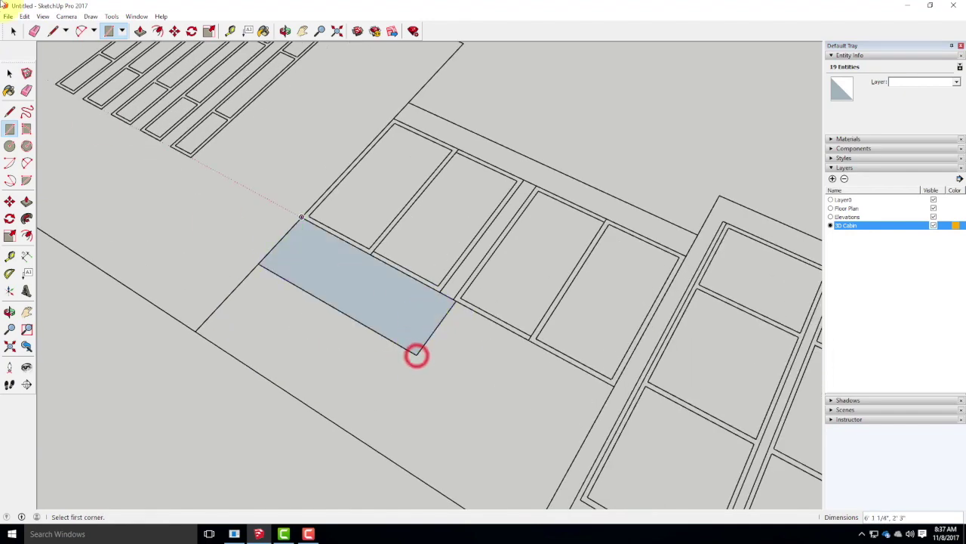
Step: Push/pull the rectangle below the side elevation's middle windows up about 2' 11" into a box
left_click(368, 301)
left_click(25, 202)
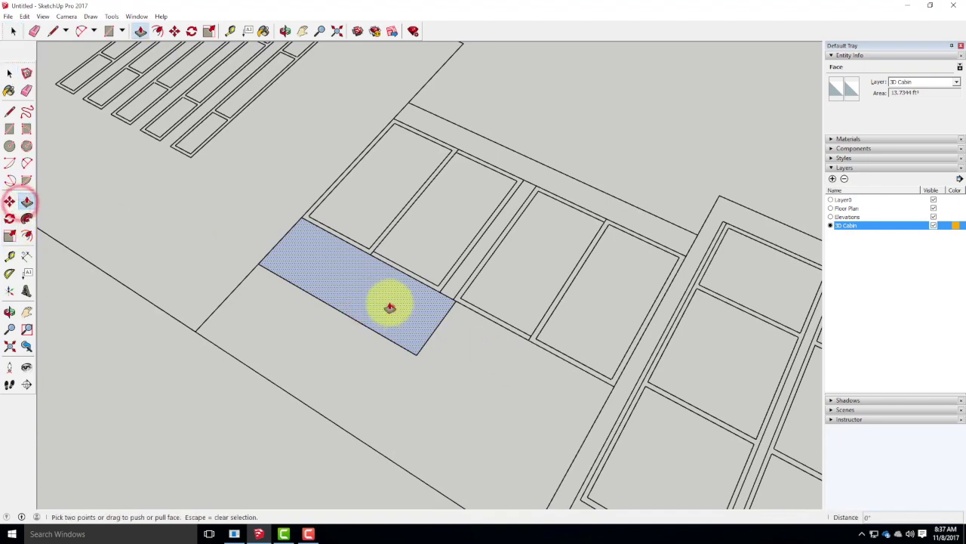
left_click_drag(391, 307, 384, 256)
scroll(281, 262, "down", 4)
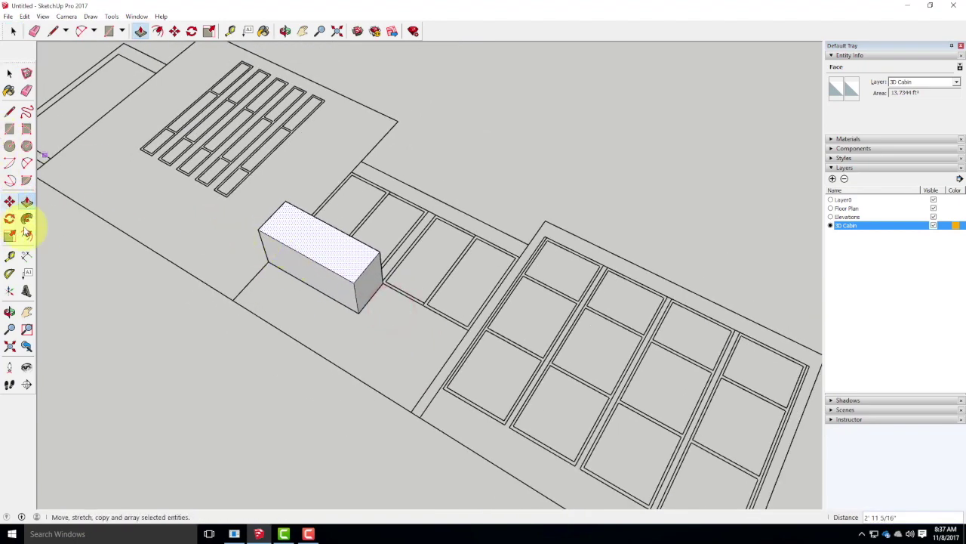
Step: Select the side elevation with its box and rotate them 90 degrees upright about the box's lower corner
left_click(9, 219)
scroll(45, 264, "down", 4)
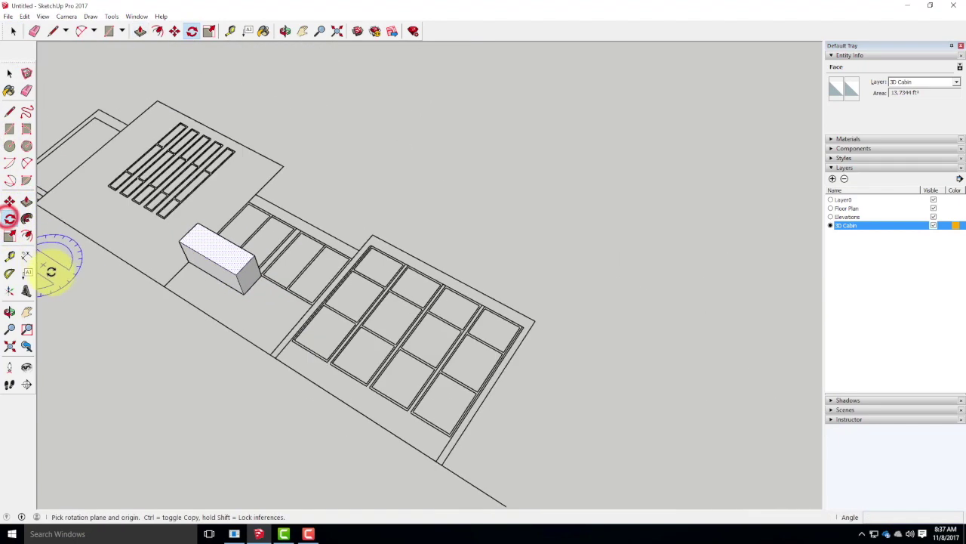
key("Escape")
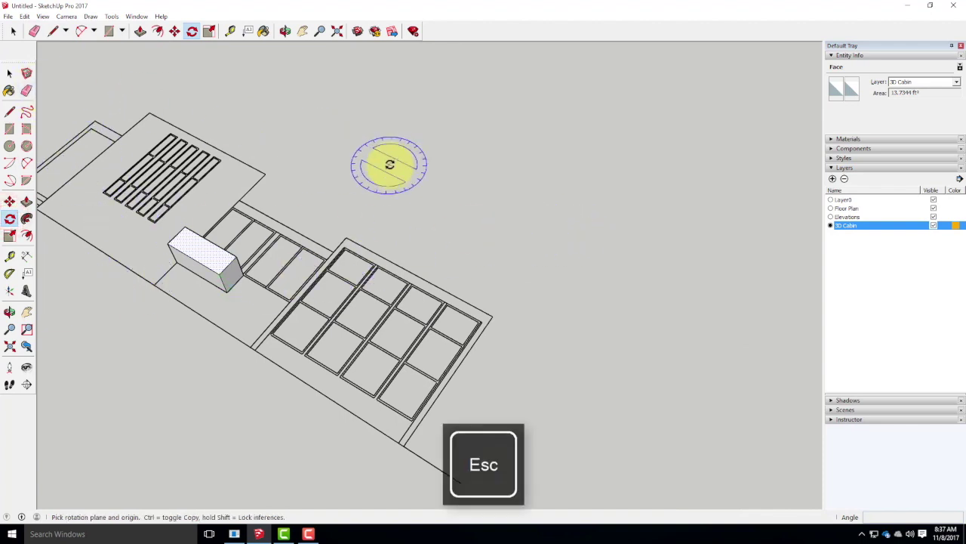
left_click(12, 74)
left_click_drag(429, 150, 88, 297)
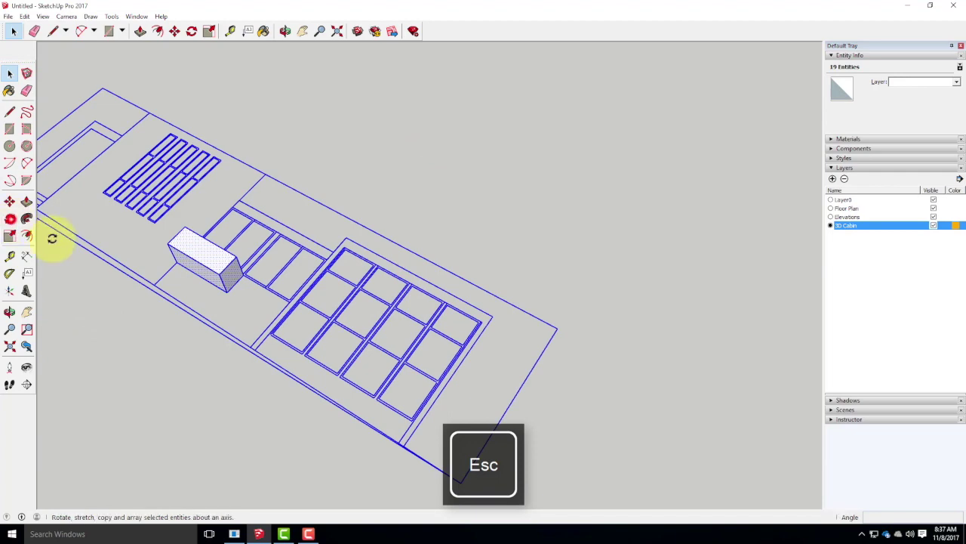
left_click(10, 218)
left_click(226, 294)
left_click(363, 175)
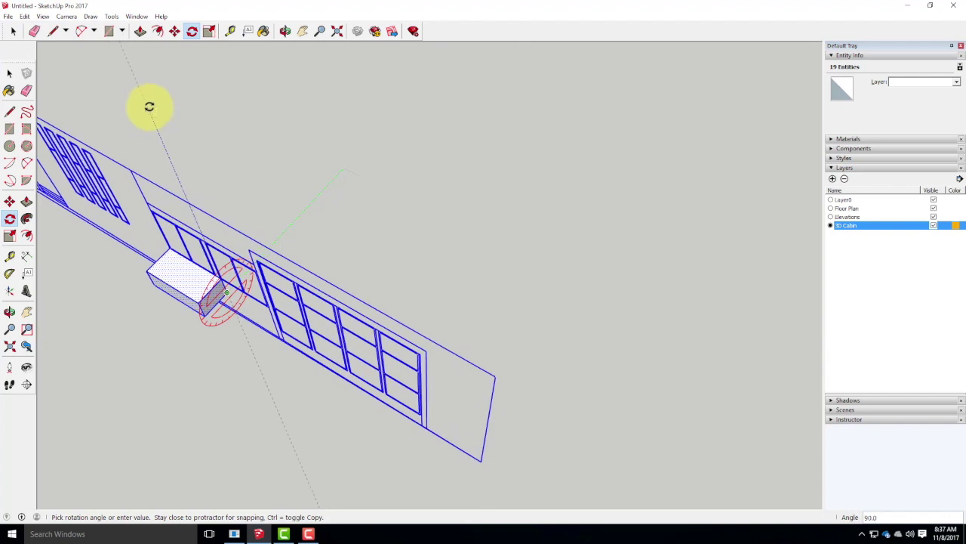
scroll(150, 107, "down", 5)
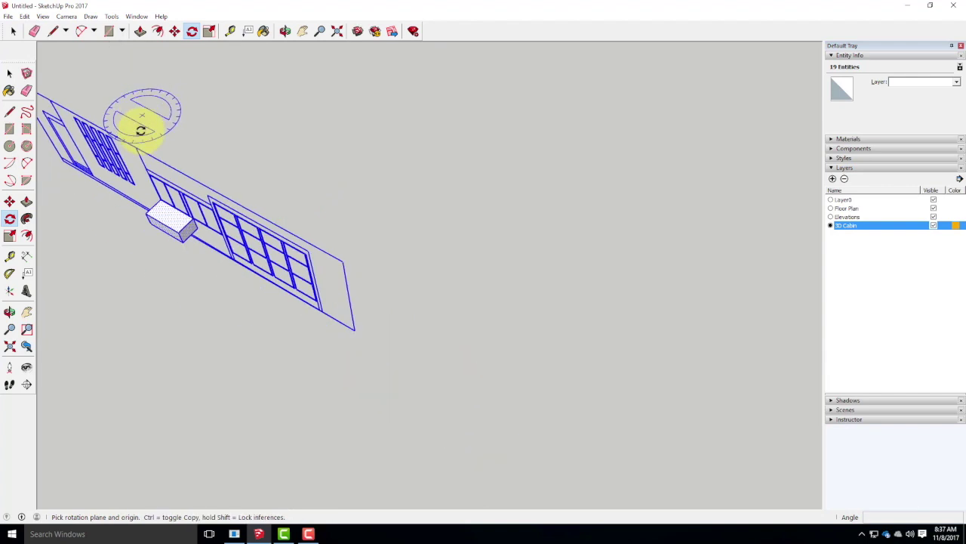
middle_click_drag(440, 339, 476, 251)
key("q")
scroll(296, 351, "down", 3)
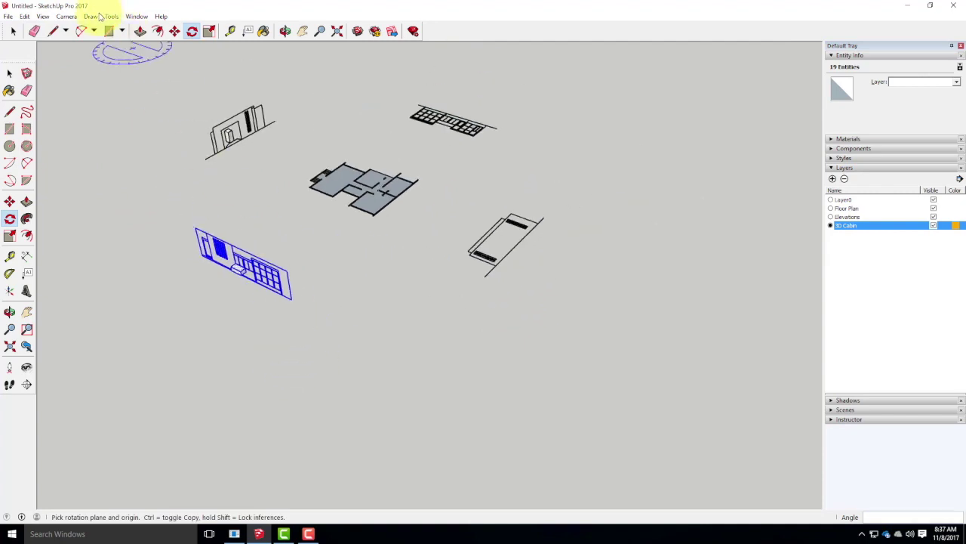
left_click(75, 17)
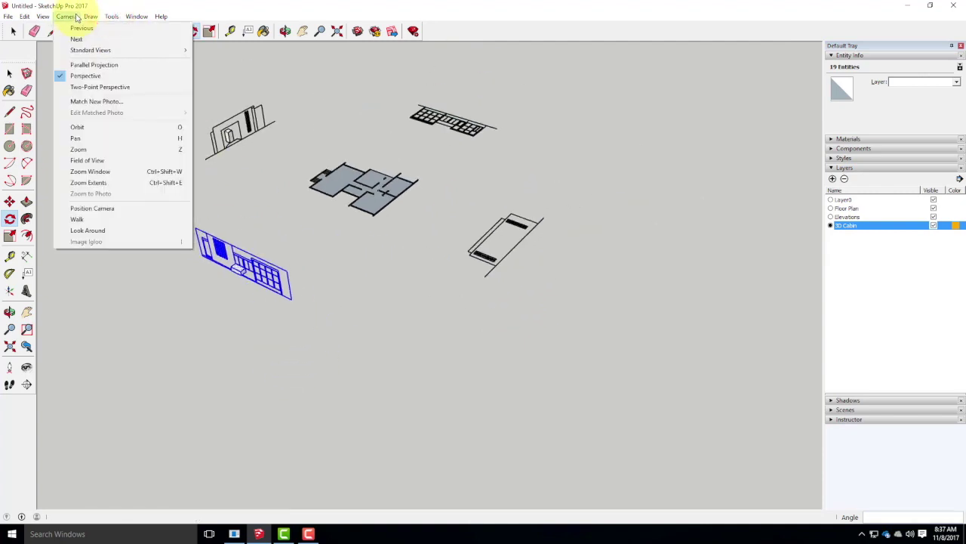
left_click(46, 17)
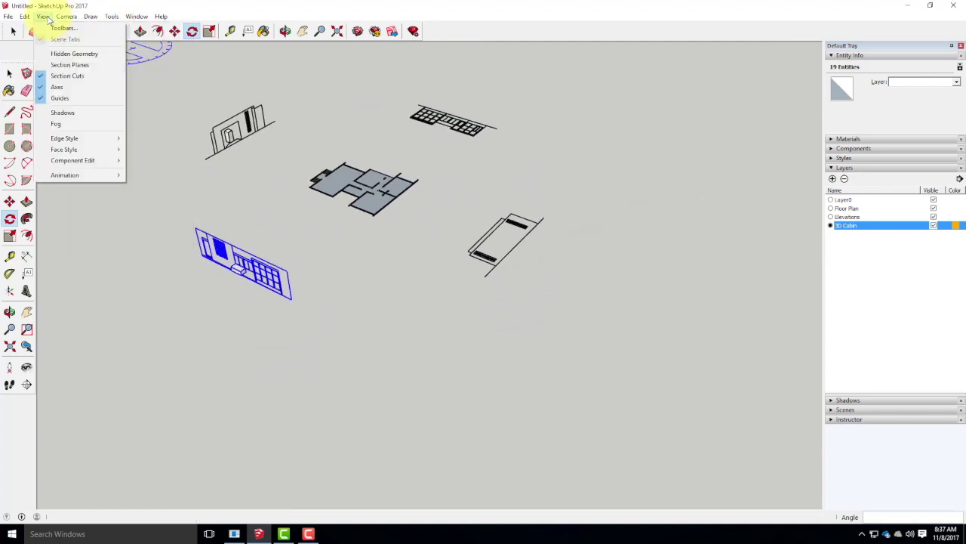
mouse_move(71, 19)
mouse_move(88, 53)
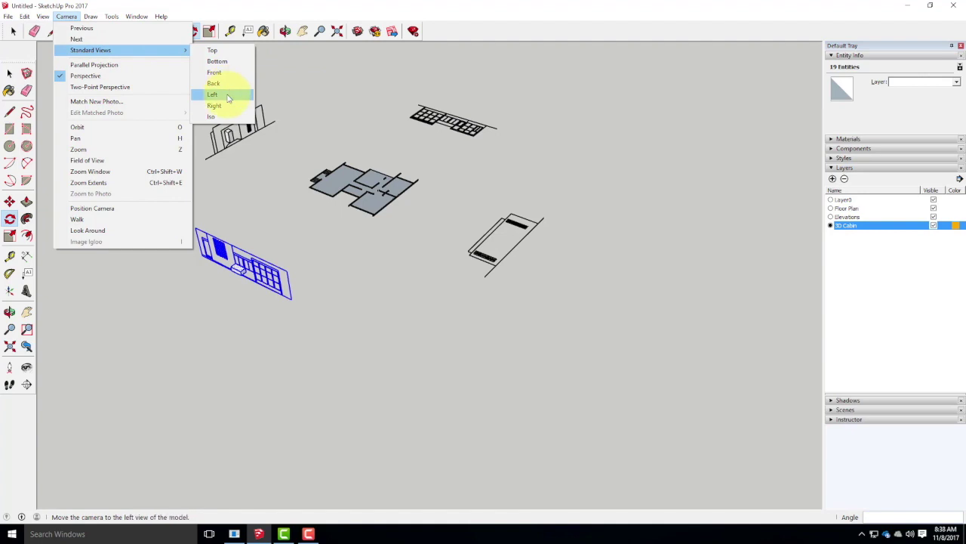
key("Escape")
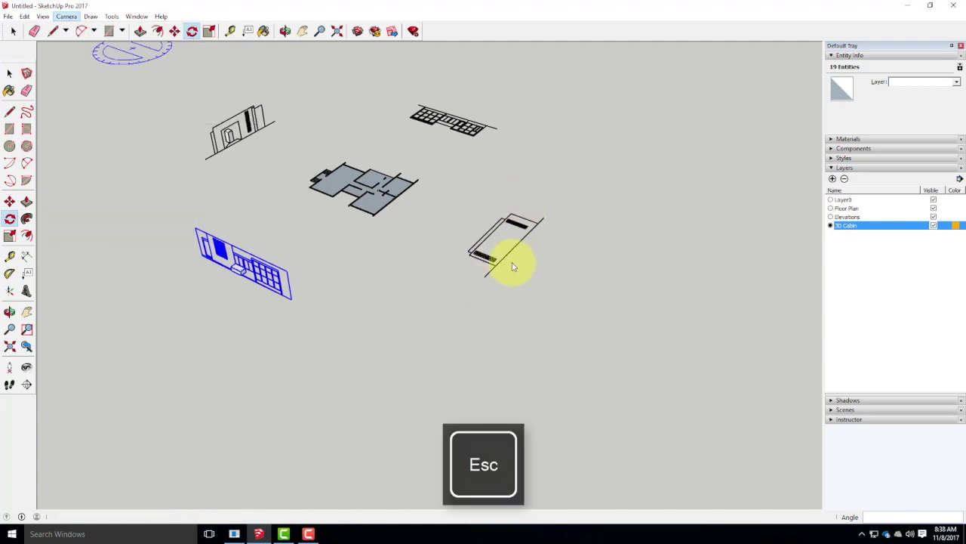
Step: Clear the selection and draw a rectangle about 6' 11" by 8' 2" near the roof edge of the flat elevation with two narrow windows
scroll(556, 238, "up", 1)
left_click(13, 31)
left_click(367, 299)
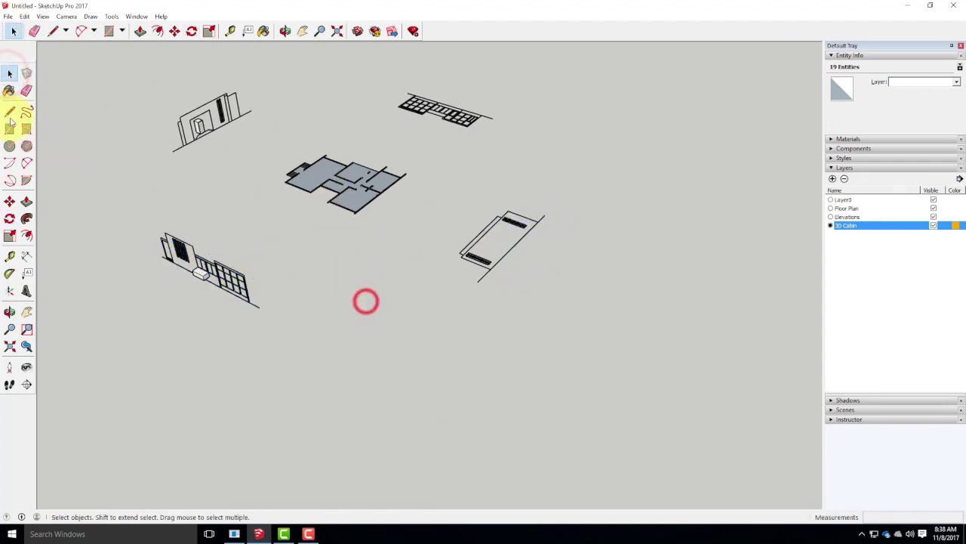
left_click(9, 129)
scroll(509, 204, "up", 2)
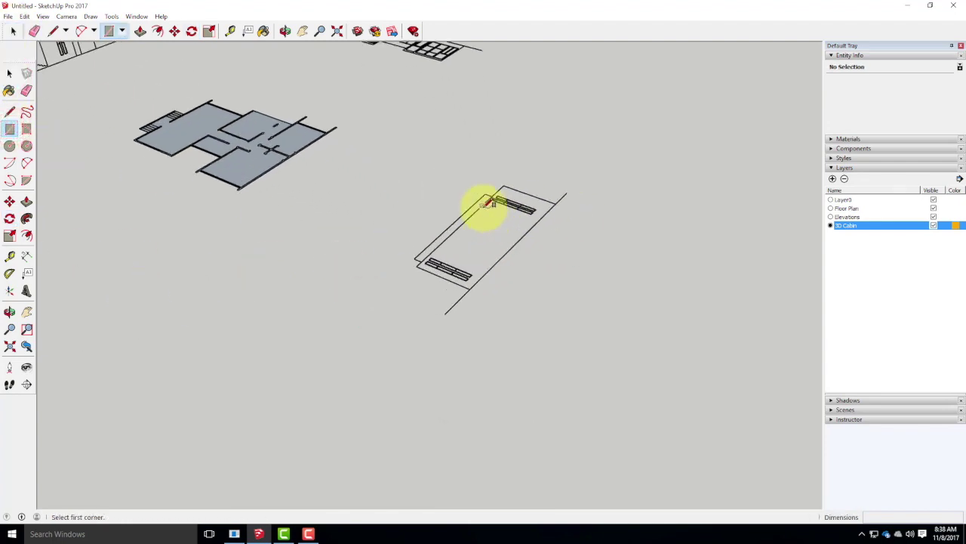
left_click(484, 207)
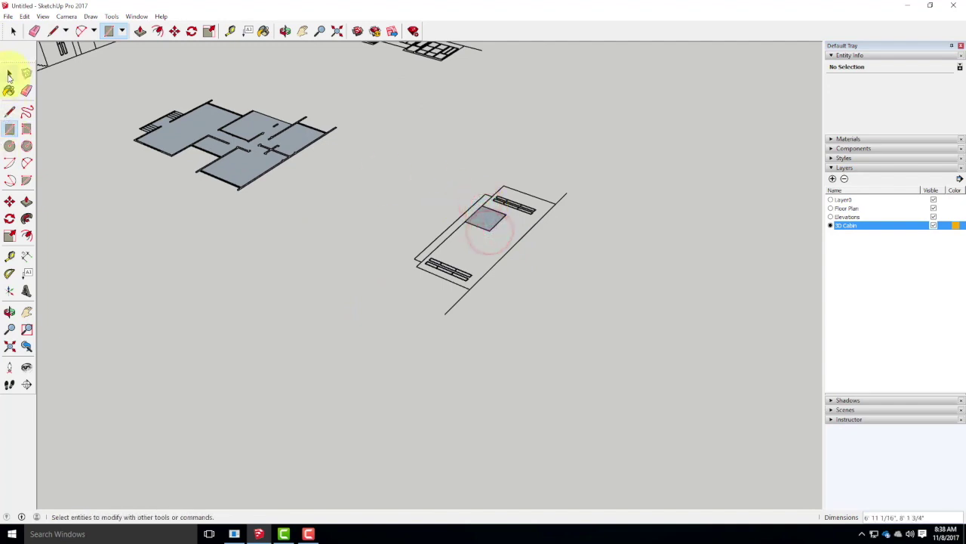
Step: Push/pull the rectangle on the elevation with two narrow windows up about 5' 4" into a box
left_click(9, 76)
left_click(480, 219)
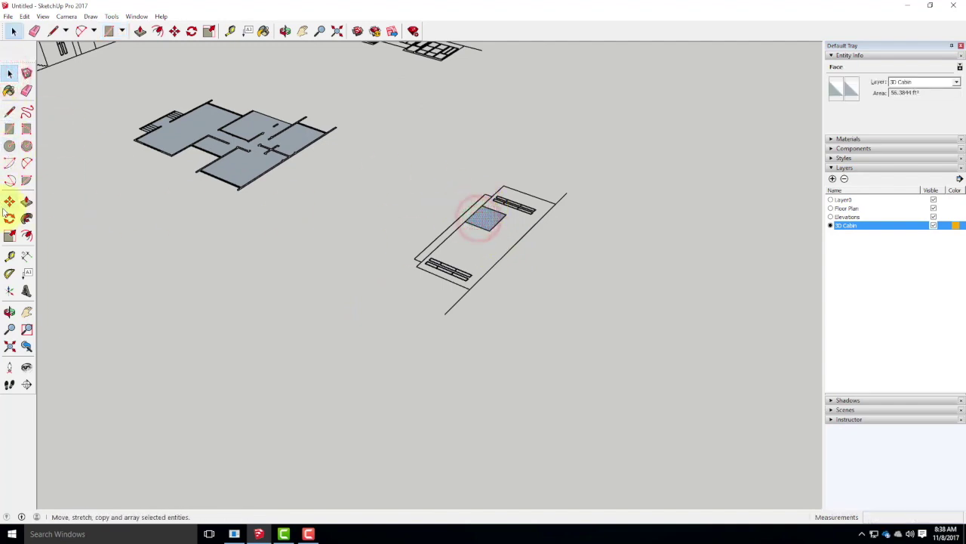
left_click(26, 202)
left_click(484, 219)
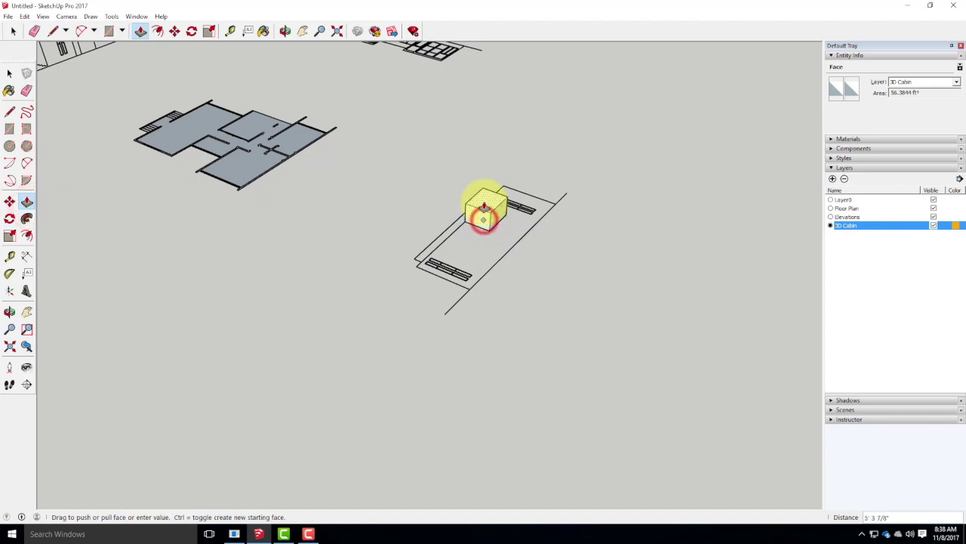
Step: Select the elevation with two narrow windows and its box, and rotate them 90 degrees upright about the box's lower corner
left_click(9, 73)
left_click_drag(559, 144, 399, 300)
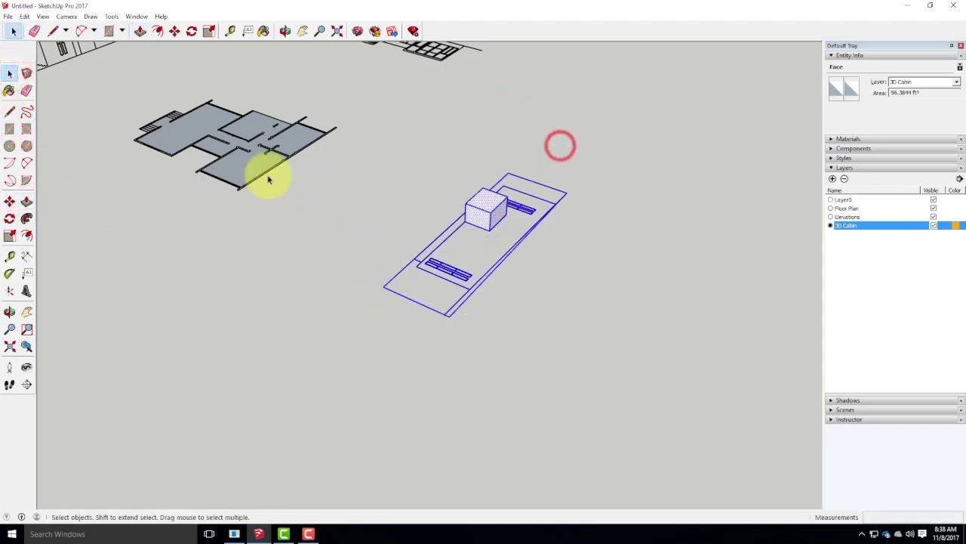
left_click(9, 218)
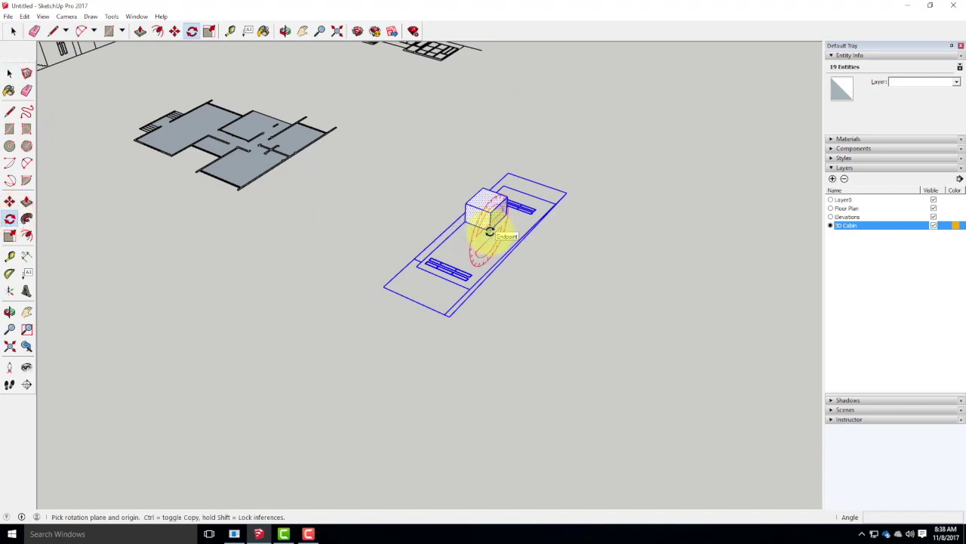
left_click(488, 230)
left_click(375, 194)
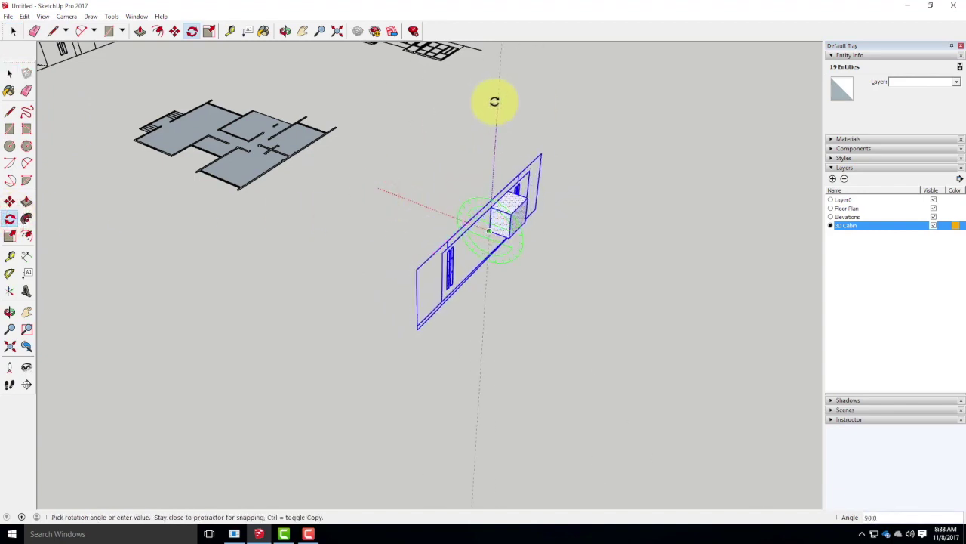
left_click(496, 101)
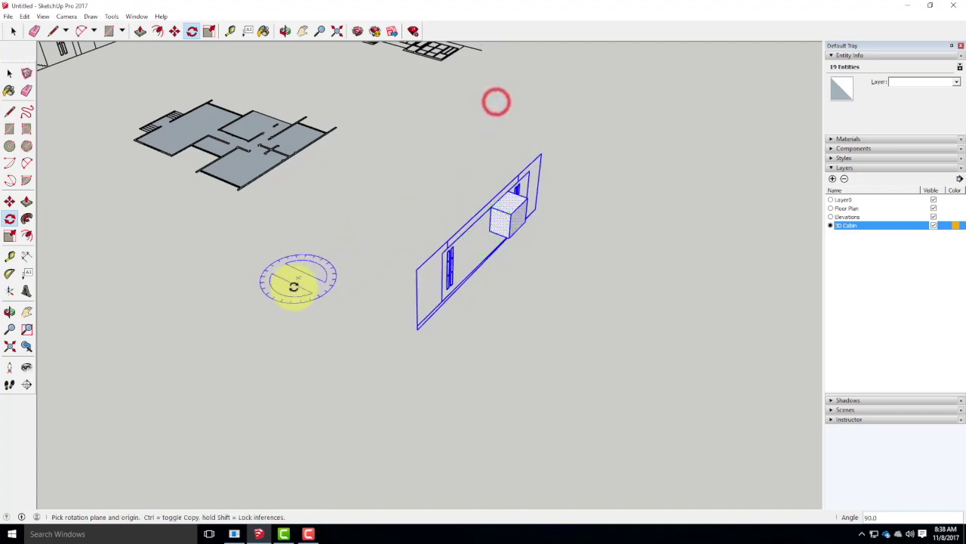
Step: Draw a rectangle over the upper windows at the far end of the remaining flat elevation and select its face
scroll(294, 282, "down", 4)
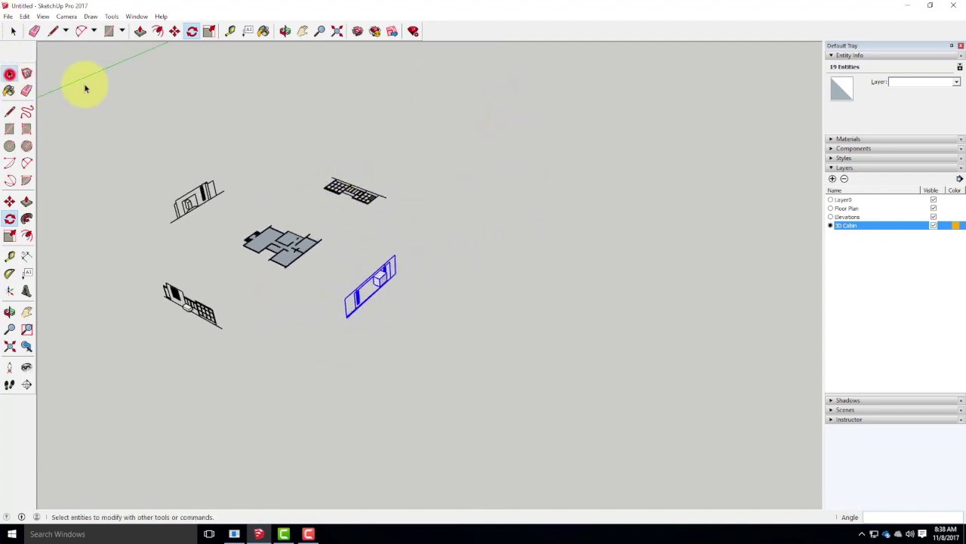
left_click(10, 74)
middle_click_drag(530, 216, 30, 208)
scroll(568, 219, "up", 4)
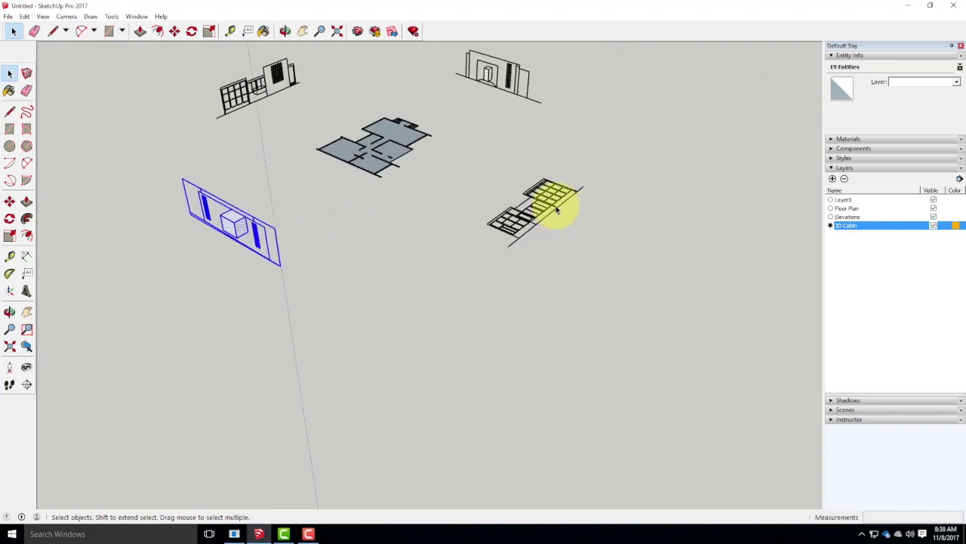
scroll(568, 215, "up", 2)
left_click_drag(425, 121, 586, 272)
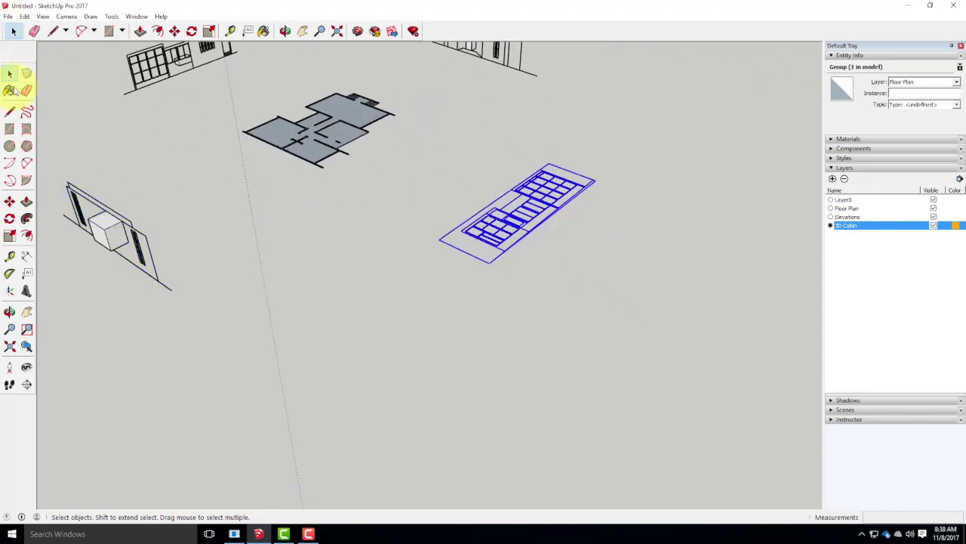
left_click(9, 129)
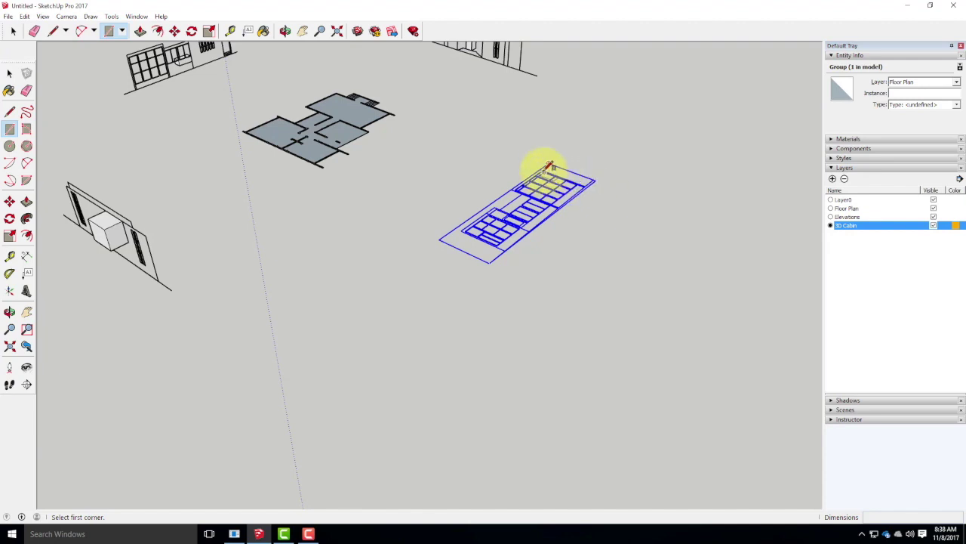
left_click(541, 167)
key("space")
left_click(9, 73)
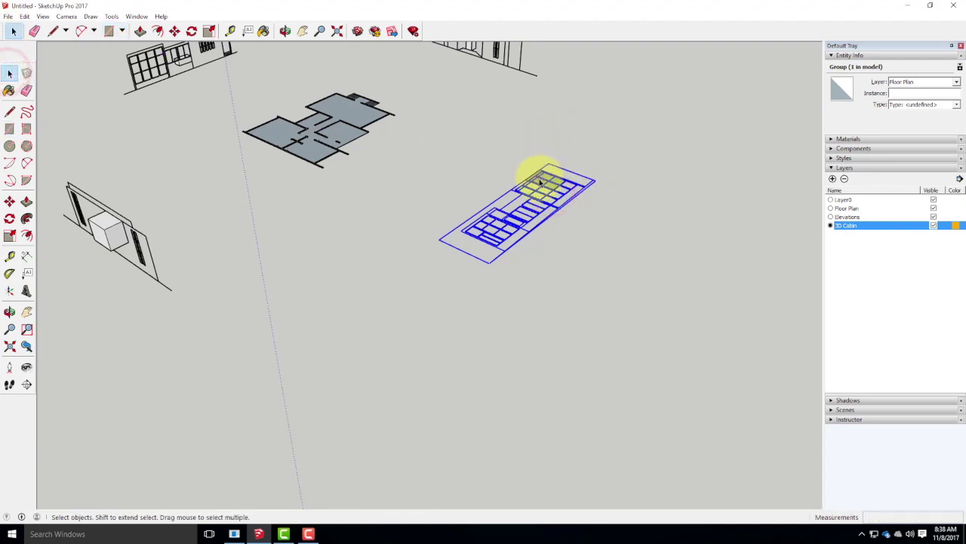
left_click(543, 184)
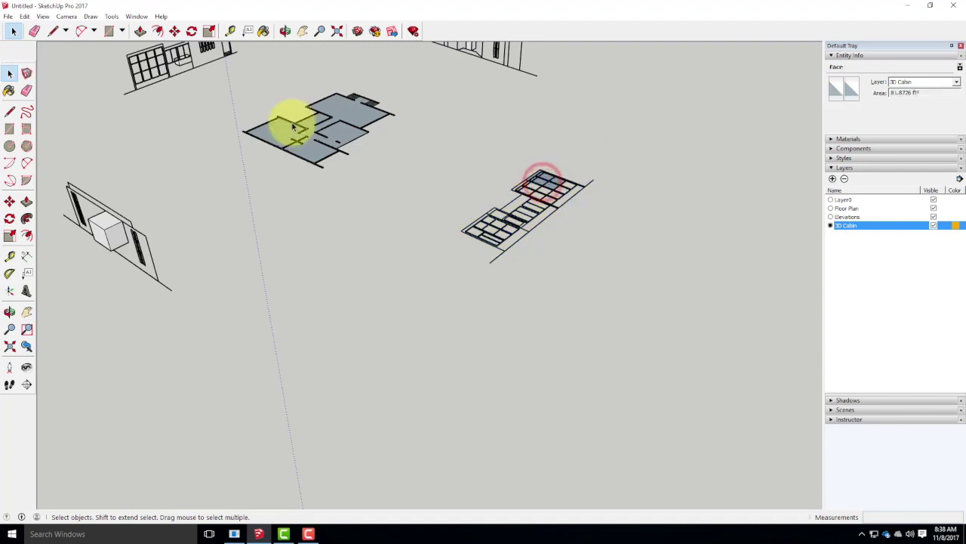
Step: Review which toolbars are enabled in the toolbar settings
left_click(110, 16)
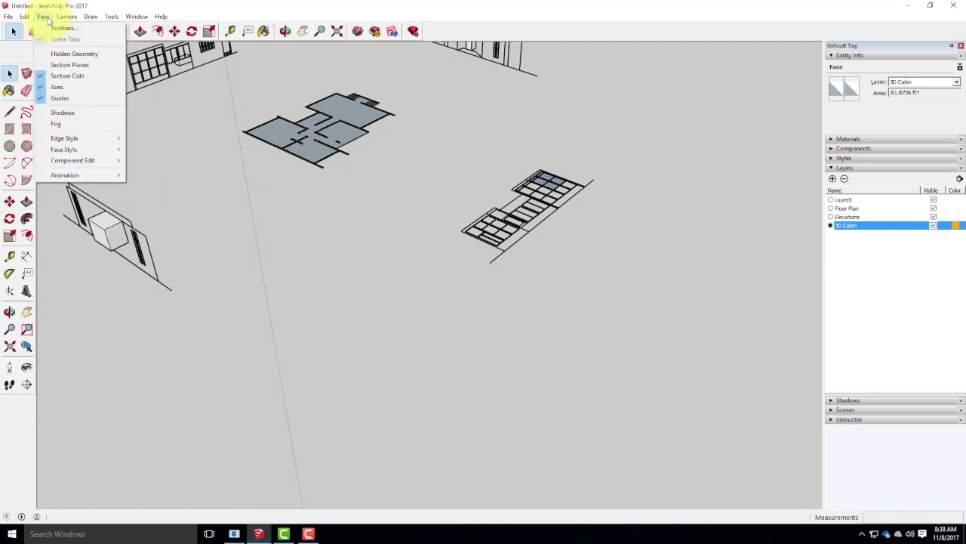
left_click(64, 28)
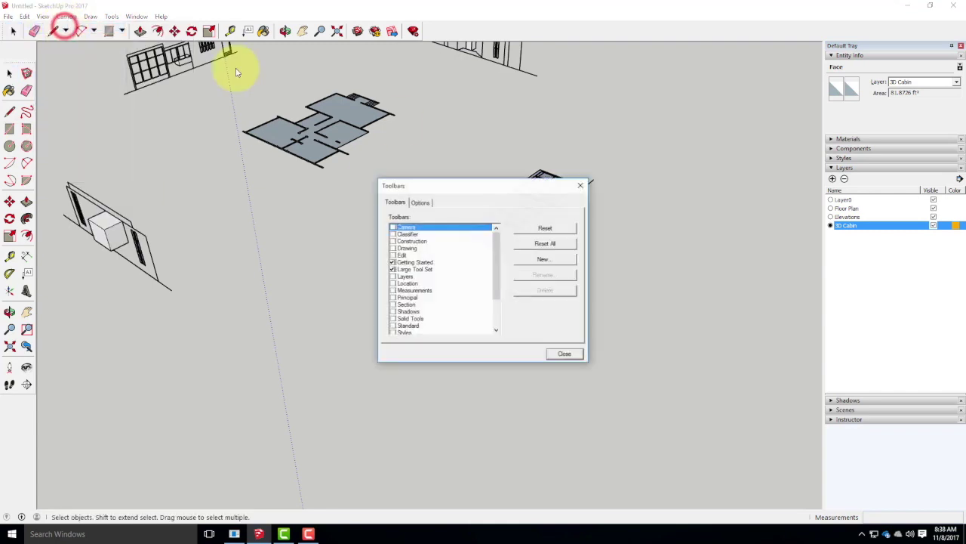
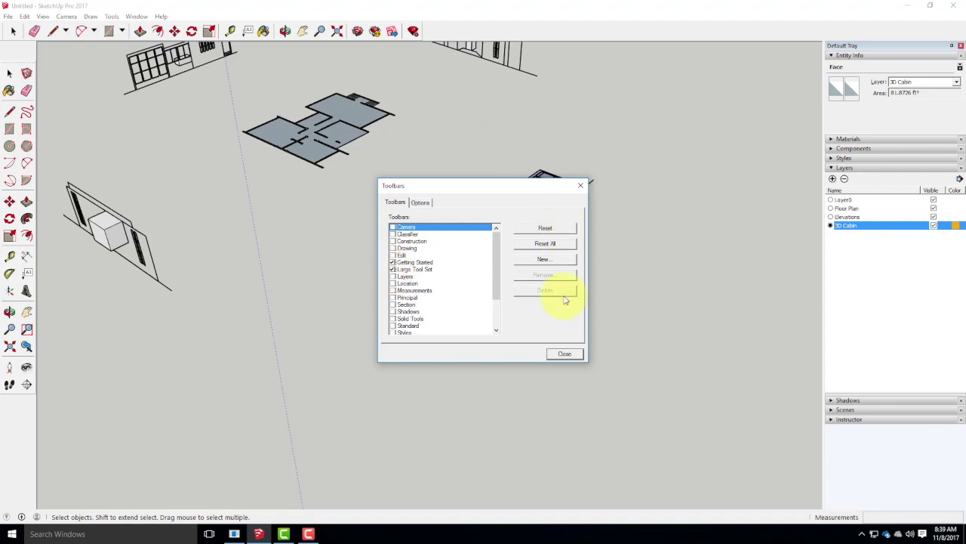
left_click(564, 356)
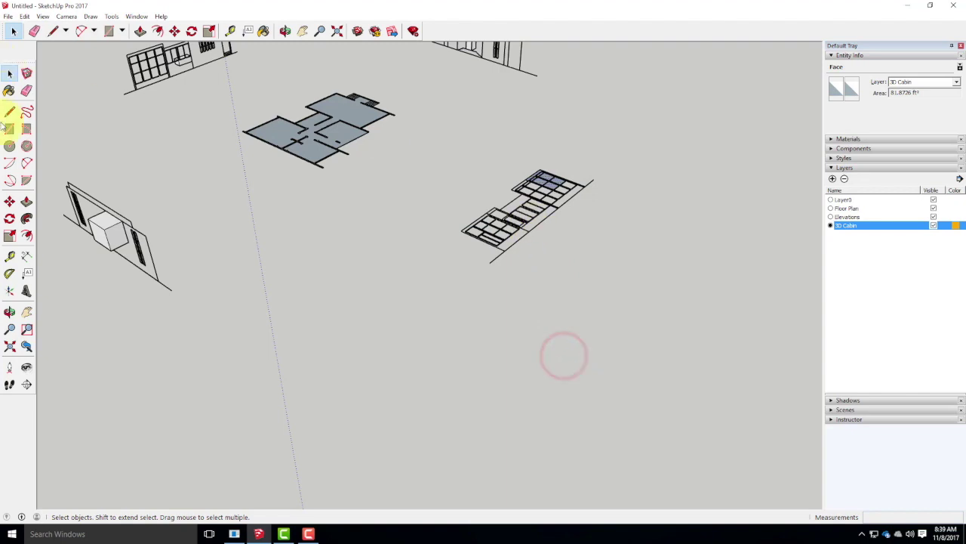
Step: Push/pull the rectangle over the last flat elevation's windows up into a box
left_click(26, 200)
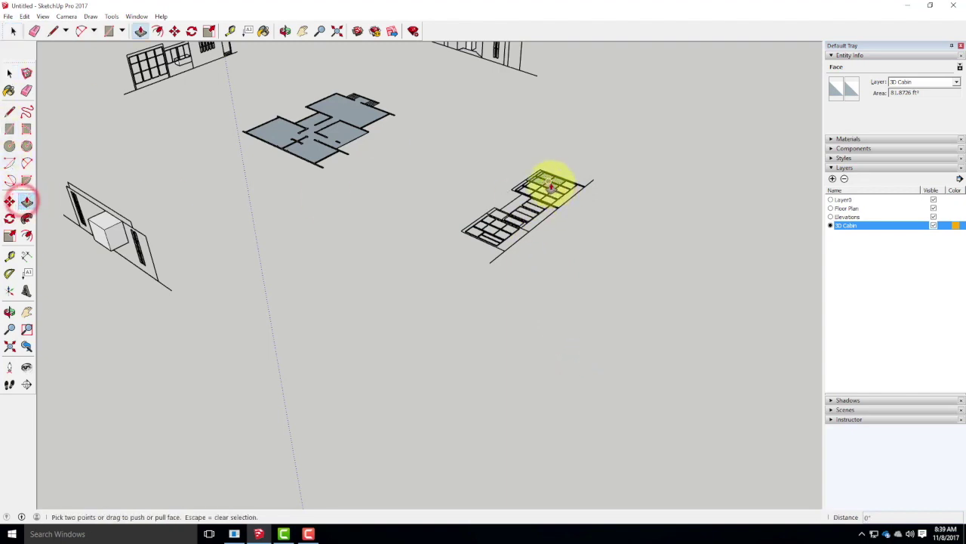
left_click(551, 181)
left_click(556, 160)
Step: Select the last flat elevation with its box, rotate them 90 degrees upright about the box's lower corner, and clear the selection
left_click(8, 72)
left_click_drag(574, 257, 489, 127)
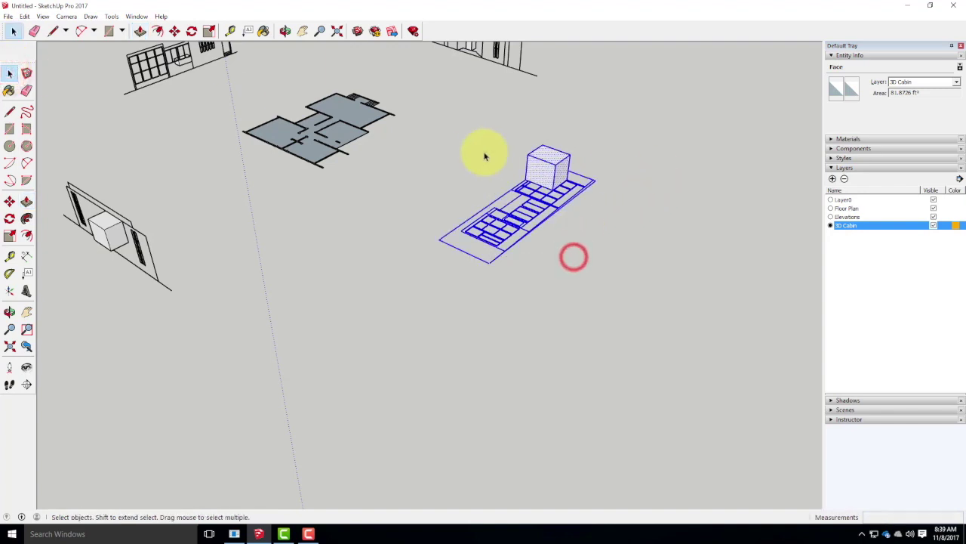
left_click(9, 218)
left_click(534, 183)
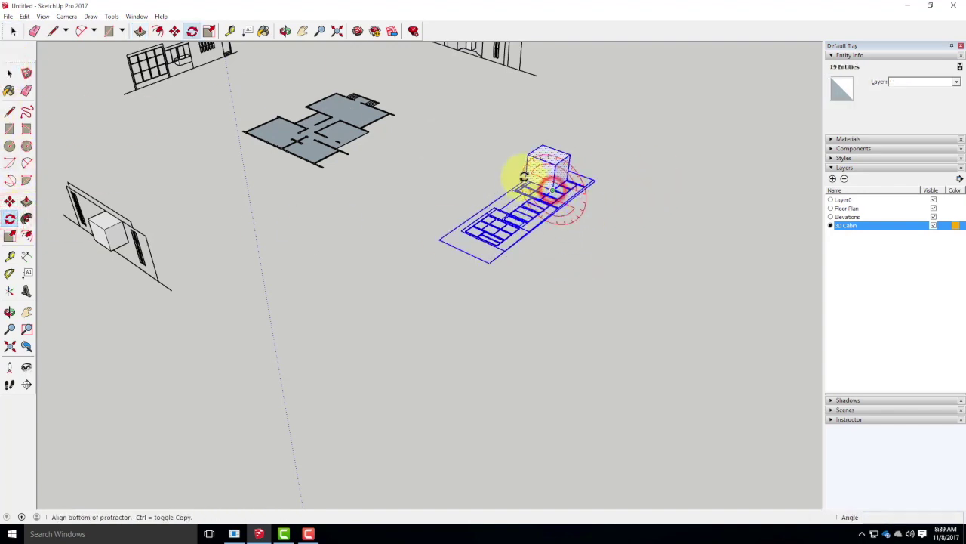
left_click(538, 162)
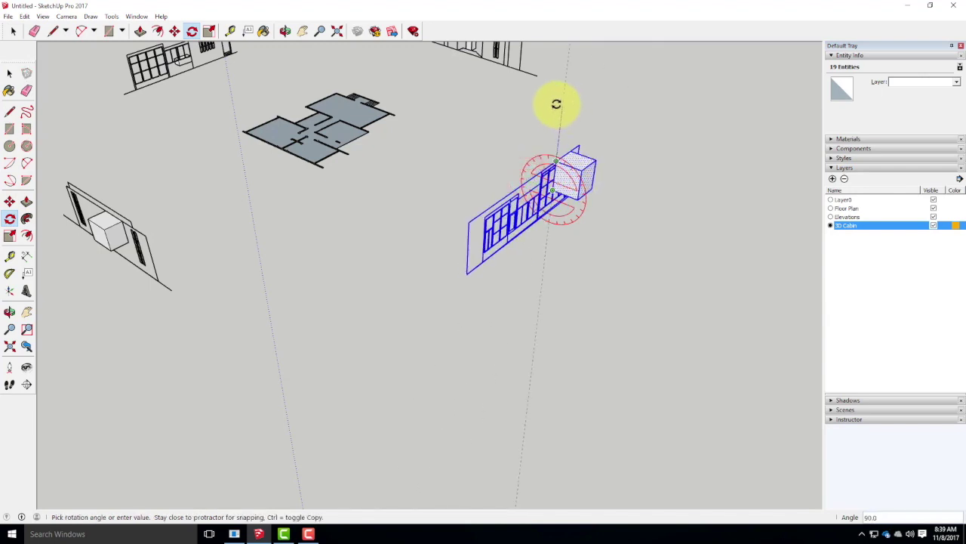
left_click(567, 102)
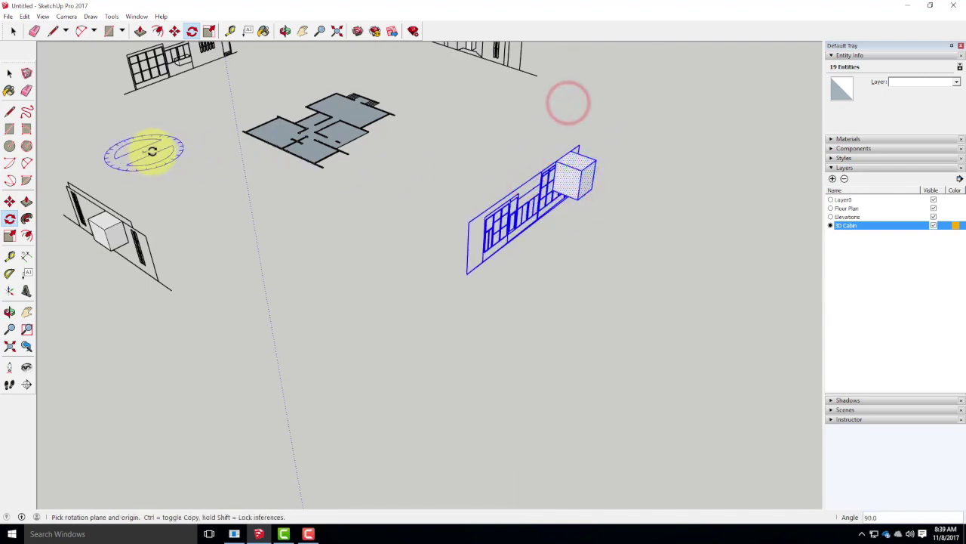
key("Escape")
left_click(10, 73)
left_click(363, 315)
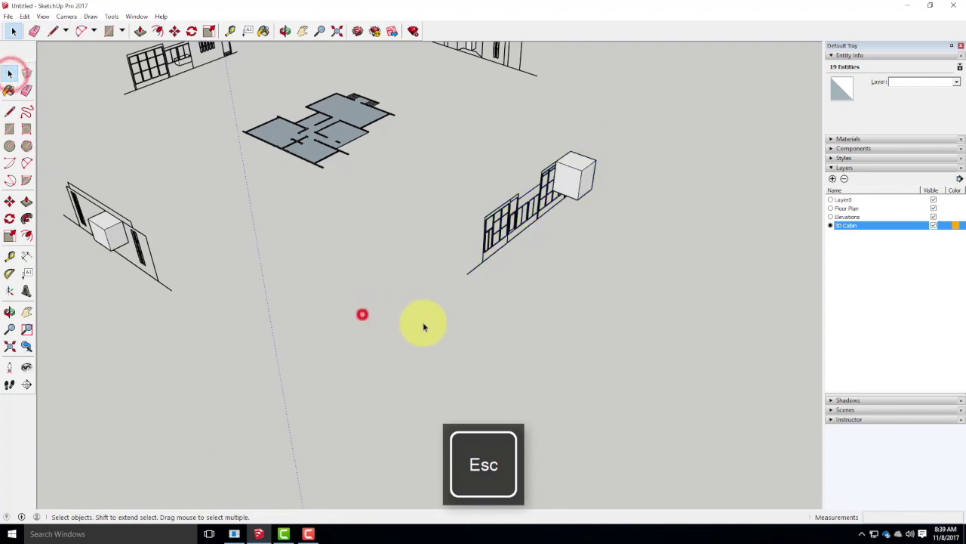
Step: Delete the helper boxes from all four upright elevations, keeping the elevation linework
scroll(453, 332, "down", 5)
middle_click_drag(486, 340, 573, 332)
scroll(483, 242, "up", 3)
left_click_drag(465, 203, 576, 313)
key("Delete")
left_click_drag(168, 300, 231, 408)
key("Delete")
left_click(132, 144)
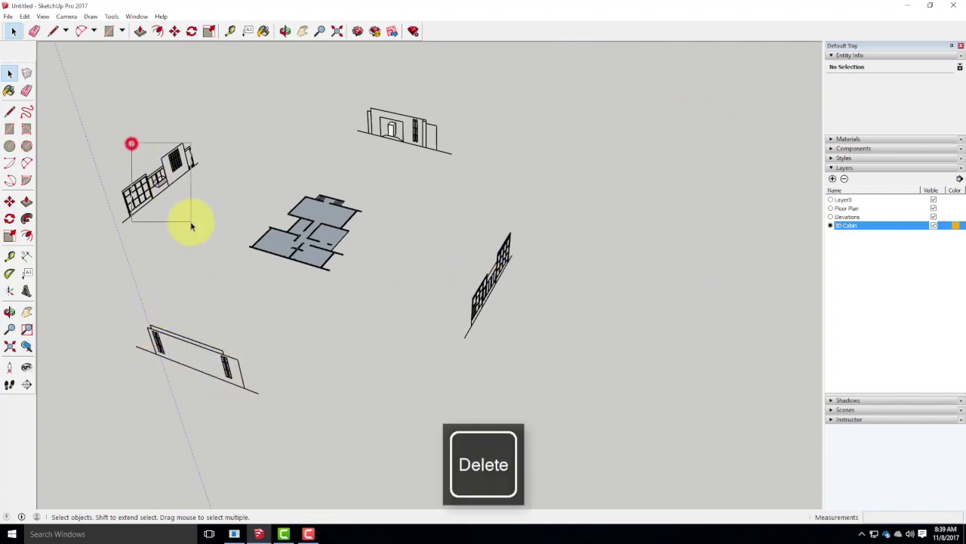
left_click(396, 120)
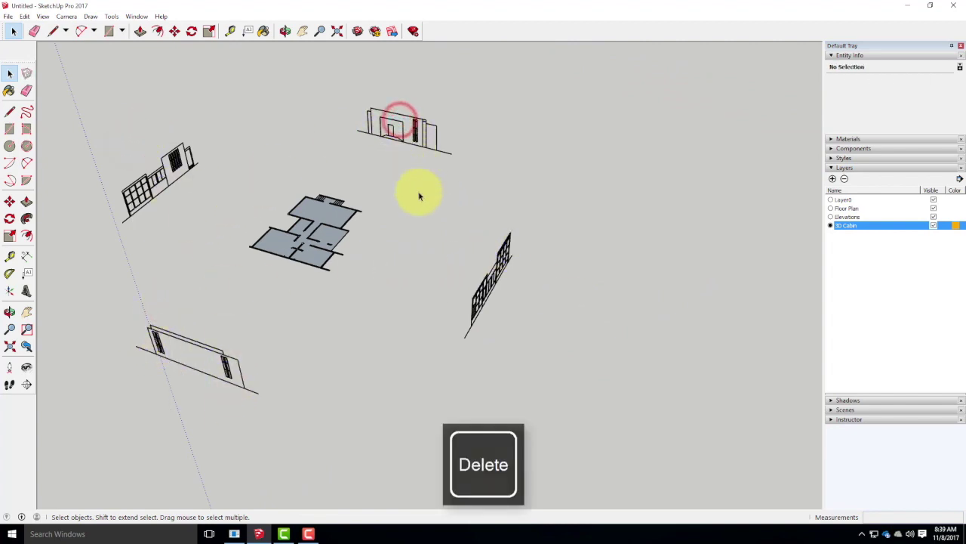
Step: Select the upright front elevation showing the entrance door and steps
middle_click_drag(319, 231, 619, 222)
middle_click_drag(231, 237, 367, 340)
scroll(364, 368, "up", 2)
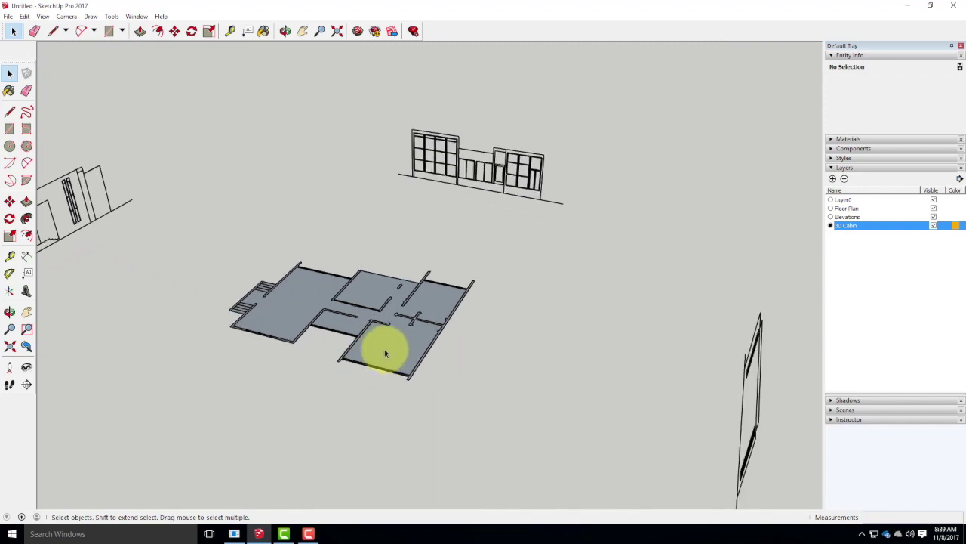
scroll(392, 362, "down", 1)
scroll(419, 302, "down", 3)
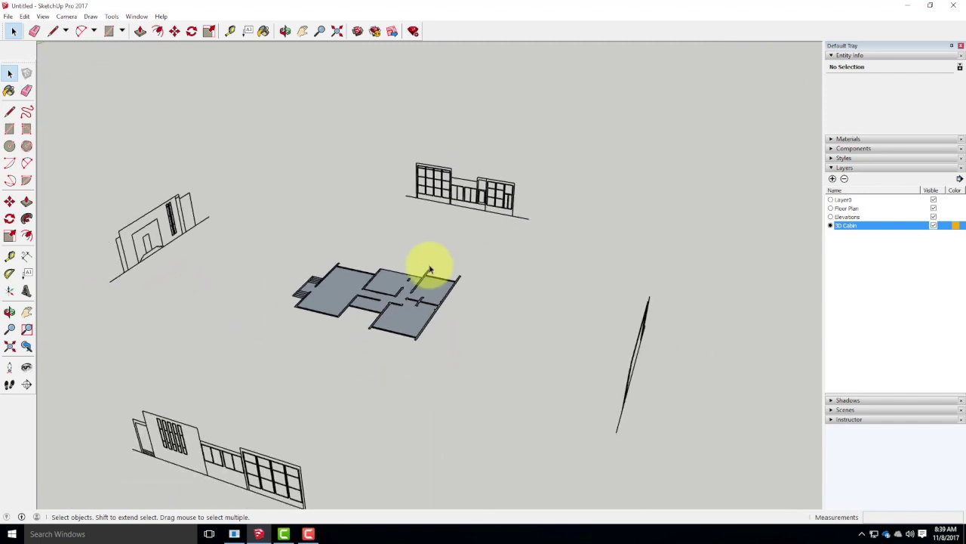
scroll(362, 345, "up", 3)
middle_click_drag(546, 236, 567, 191)
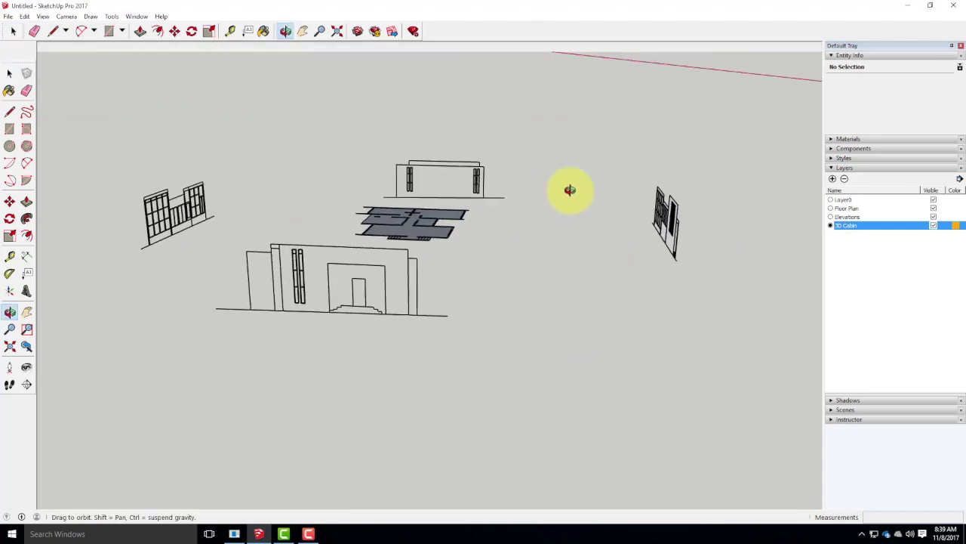
scroll(381, 333, "up", 3)
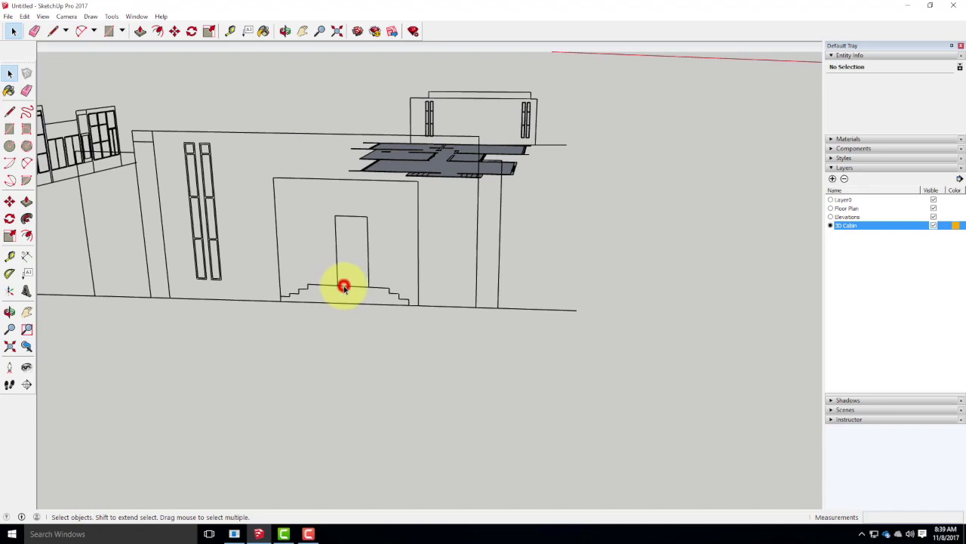
left_click(343, 287)
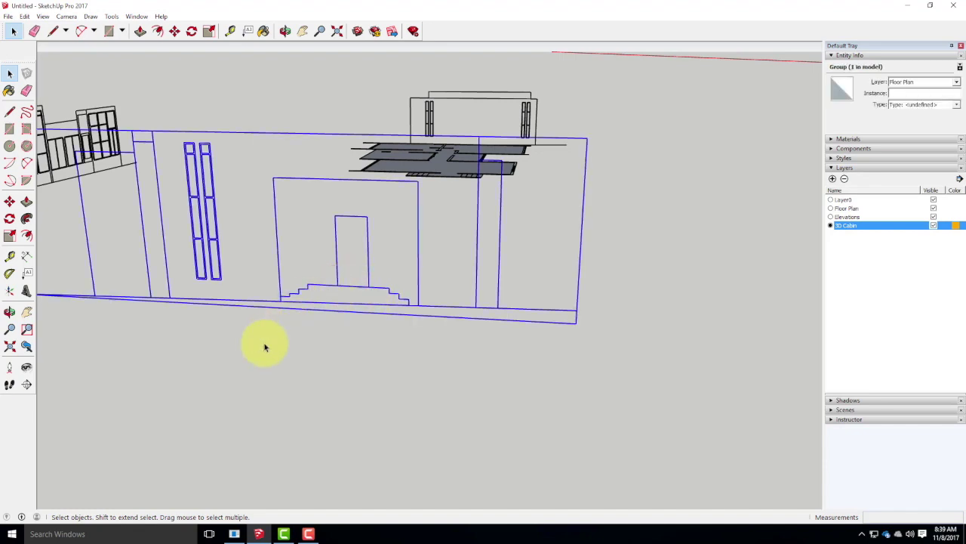
Step: Draw a straight reference line about 82' long from the floor plan's entrance side outward past the selected front elevation
scroll(261, 343, "down", 3)
middle_click_drag(360, 270, 372, 241)
scroll(370, 253, "up", 2)
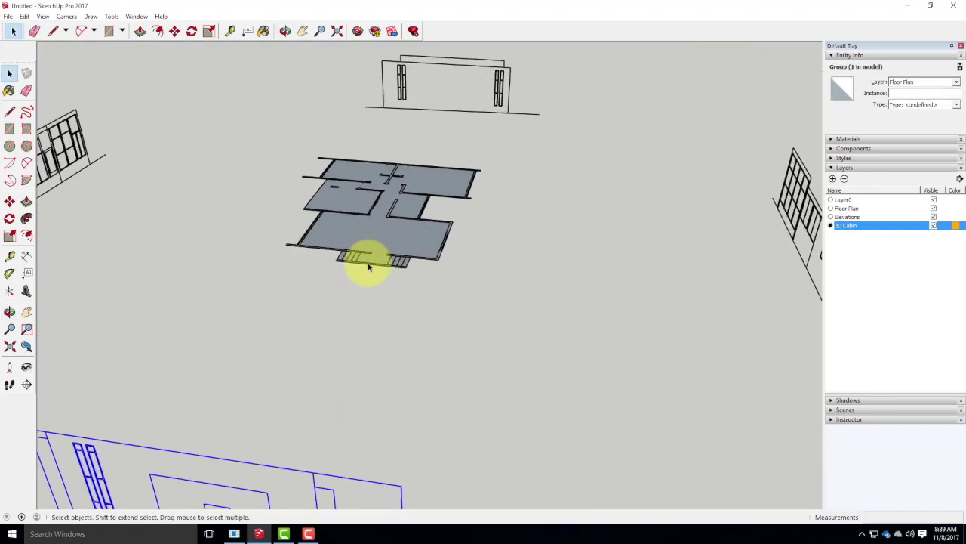
left_click(12, 112)
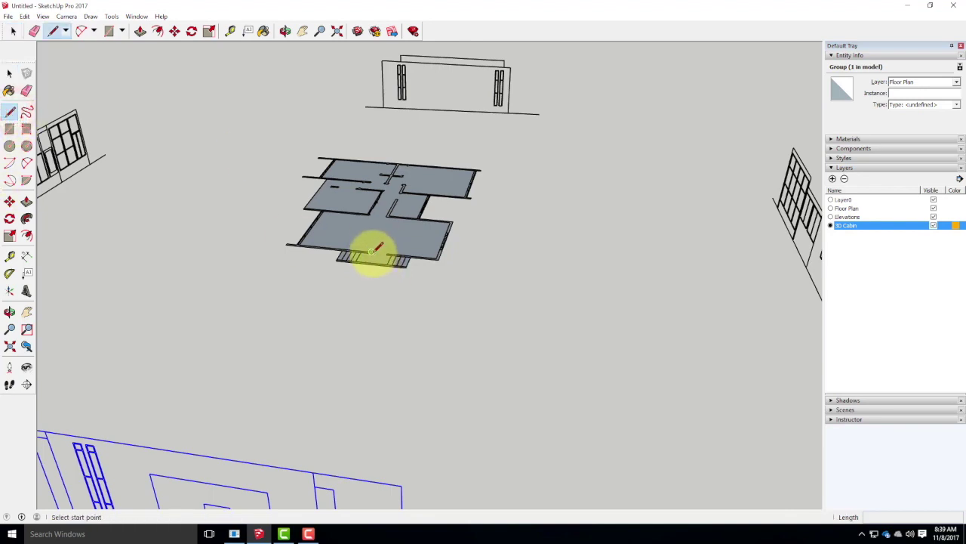
scroll(359, 223, "down", 3)
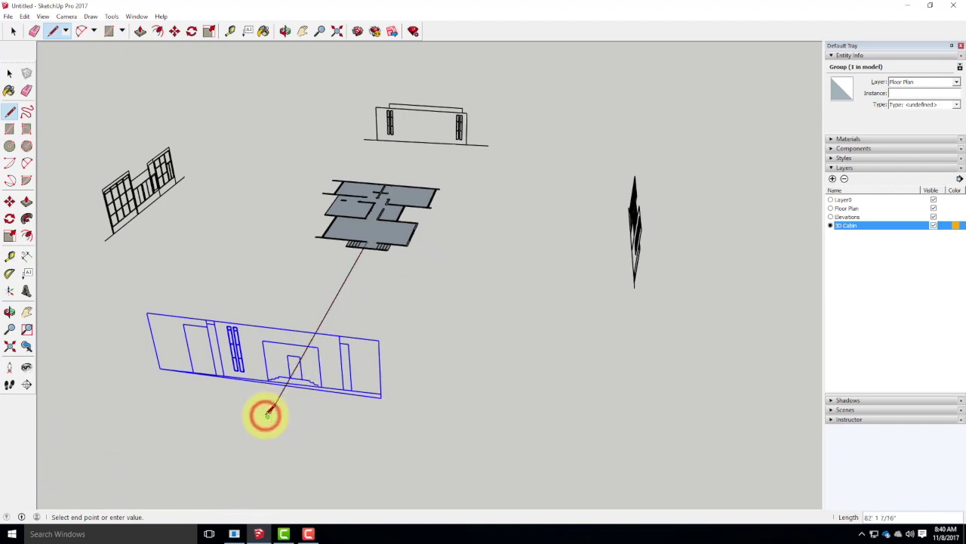
left_click(268, 415)
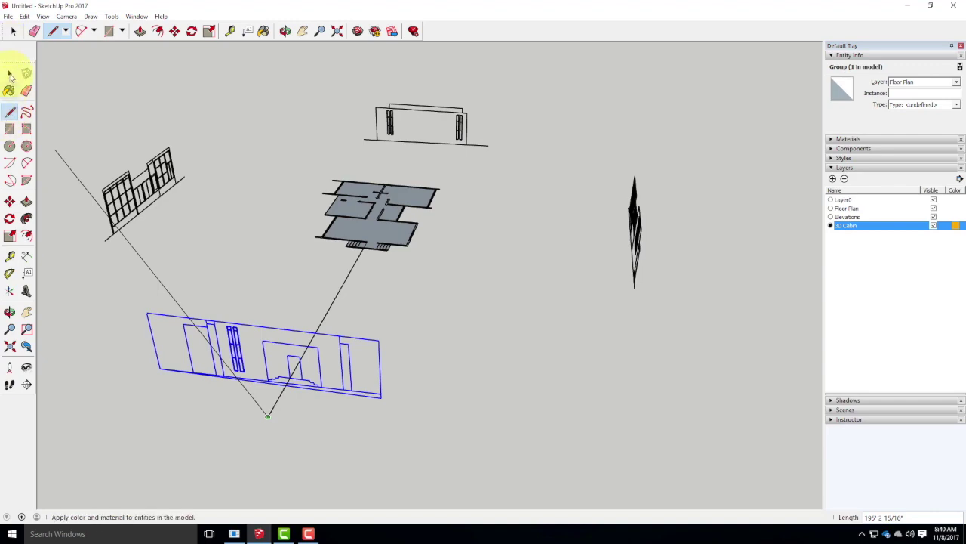
Step: Examine where the guide line from the floor plan's entrance meets the base of the door on the front elevation
left_click(10, 73)
middle_click_drag(259, 383, 232, 283)
scroll(228, 280, "up", 10)
scroll(226, 280, "down", 4)
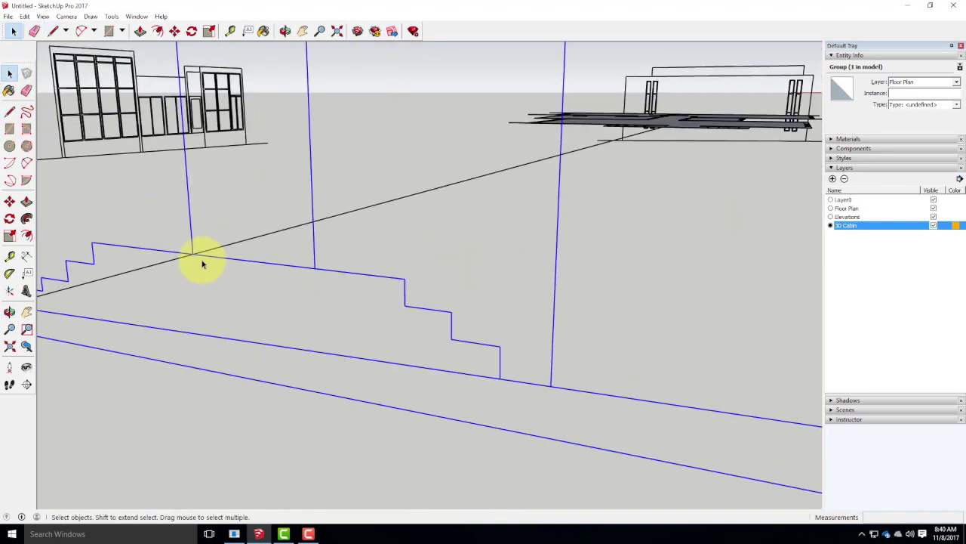
left_click(198, 258)
left_click(204, 258)
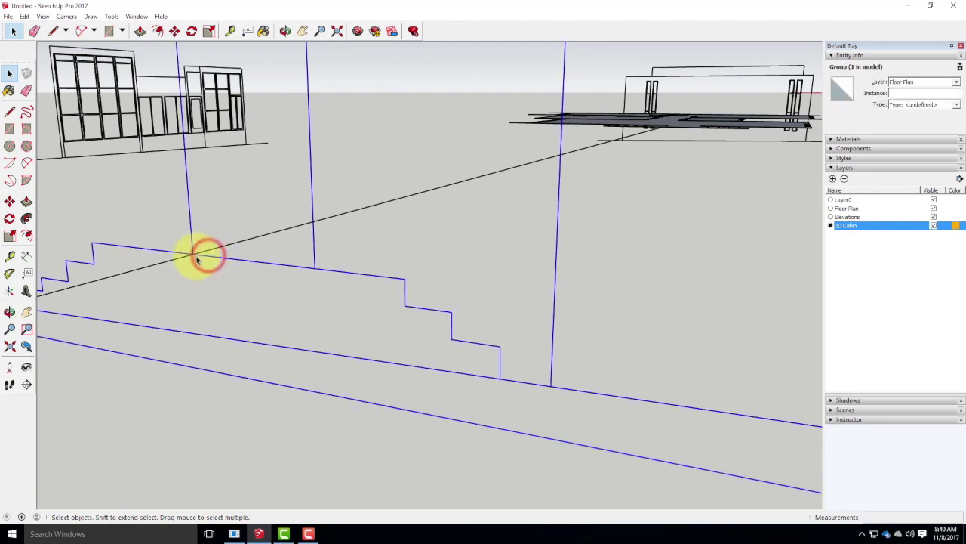
double_click(185, 259)
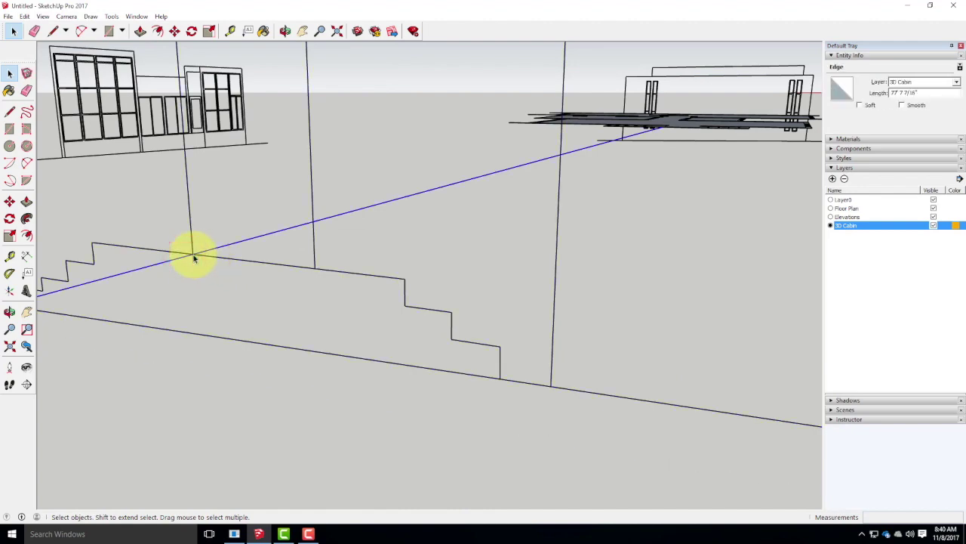
middle_click_drag(324, 265, 284, 340)
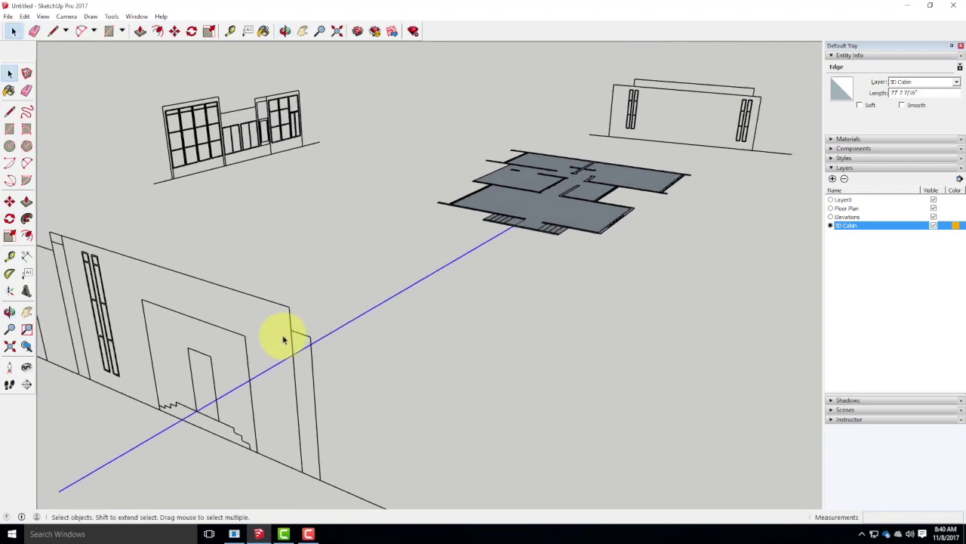
scroll(284, 340, "down", 5)
scroll(247, 346, "up", 3)
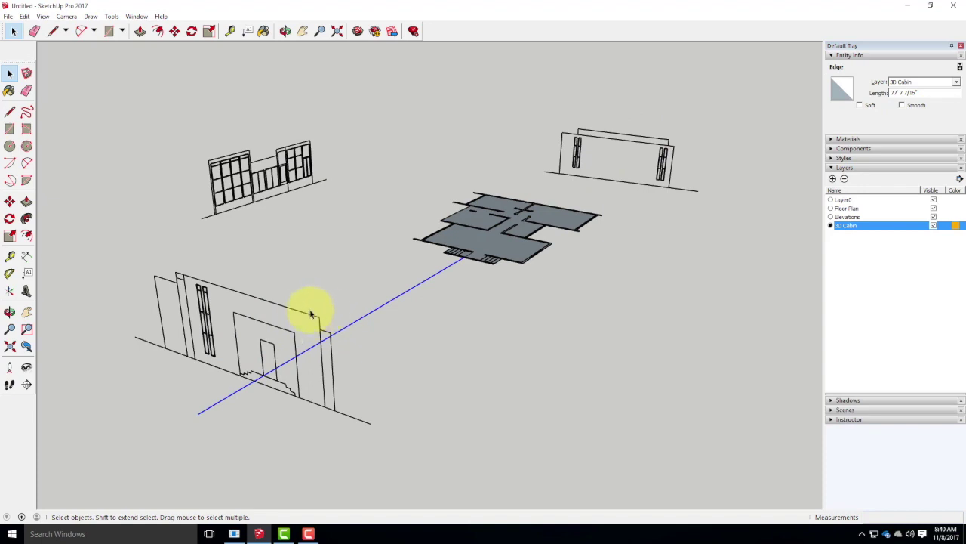
Step: Draw a guide line from the front elevation's upper right roof corner straight back over the floor plan and past the rear elevation
left_click(9, 110)
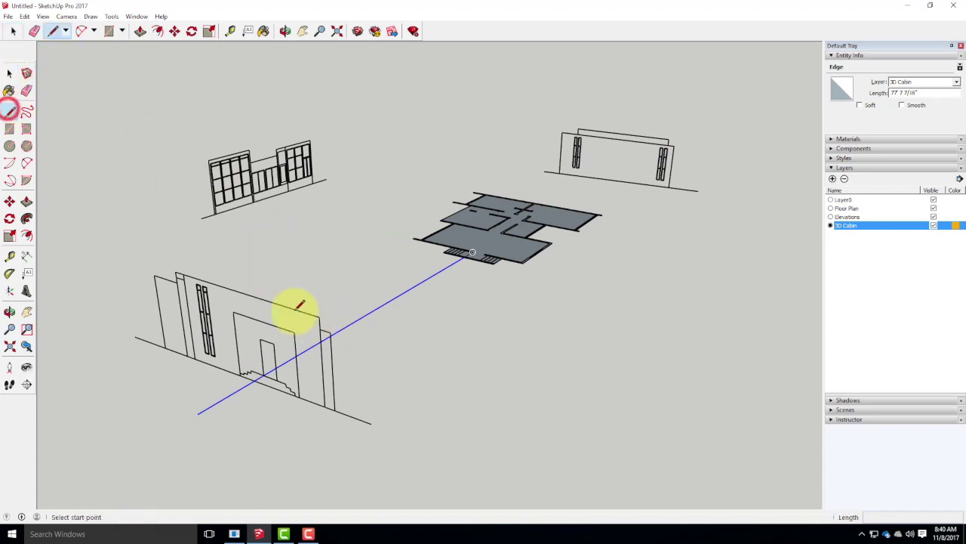
left_click(319, 317)
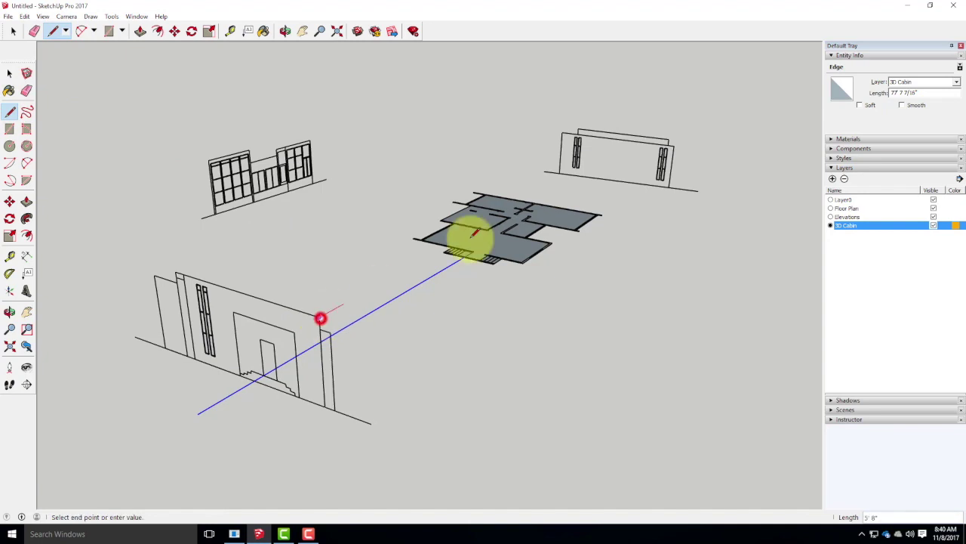
left_click(740, 89)
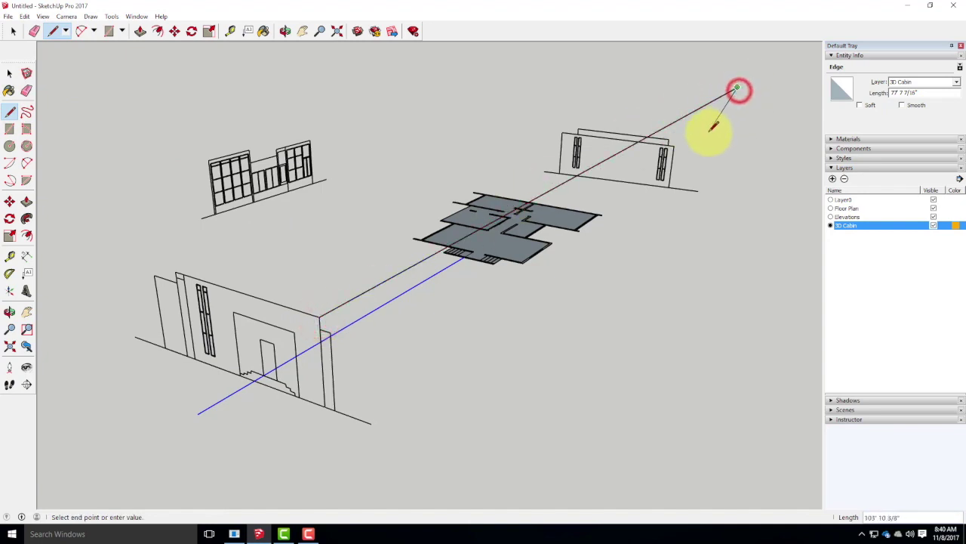
key("Escape")
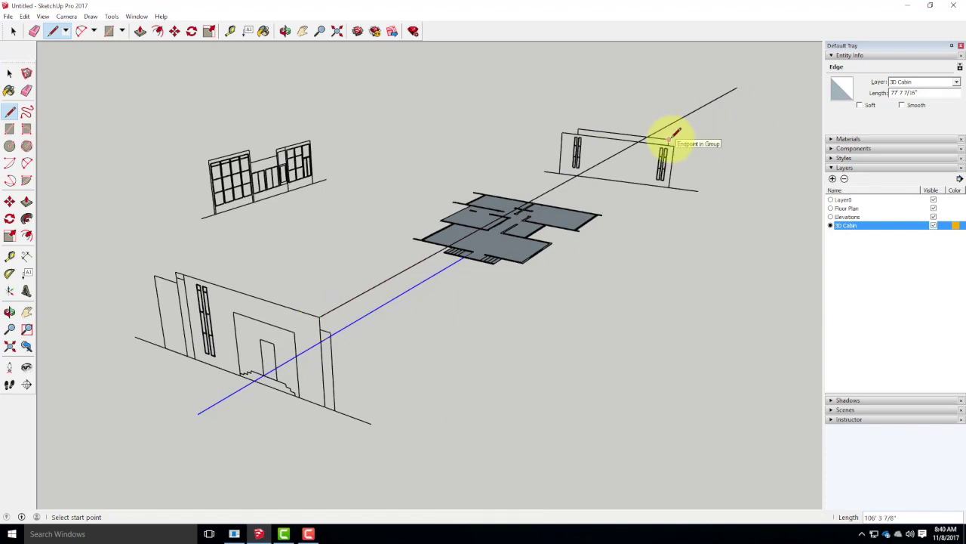
Step: Draw a vertical line from the rear elevation's upper roof corner to the guide line and move the elevation up about 5' 1" along it
middle_click_drag(712, 140, 234, 166)
scroll(233, 169, "down", 3)
scroll(502, 272, "up", 4)
middle_click_drag(517, 261, 408, 248)
scroll(346, 237, "up", 2)
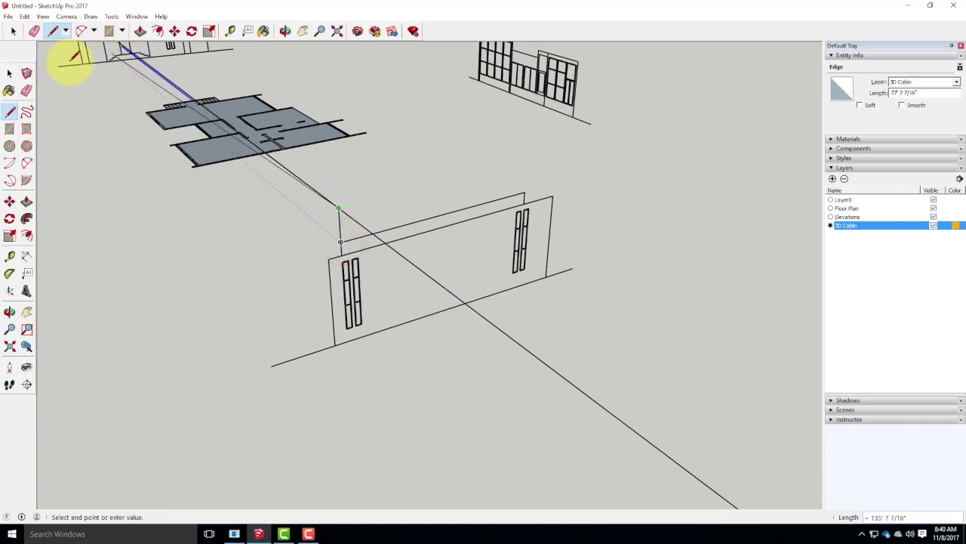
left_click(9, 74)
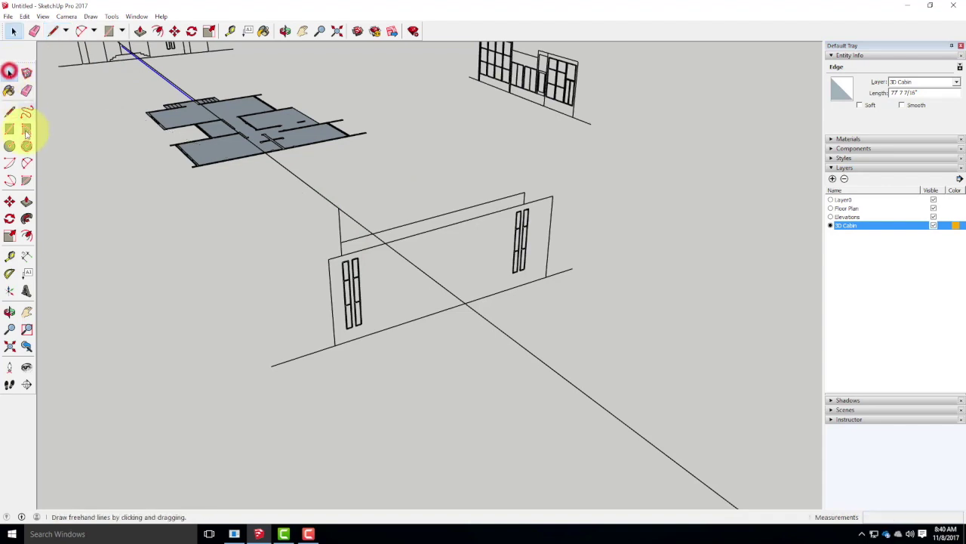
left_click(371, 337)
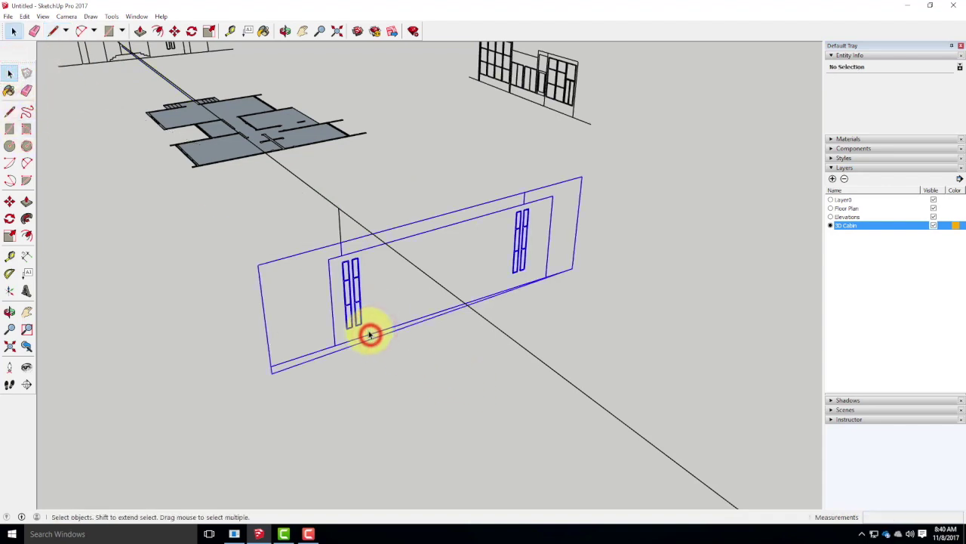
left_click(10, 202)
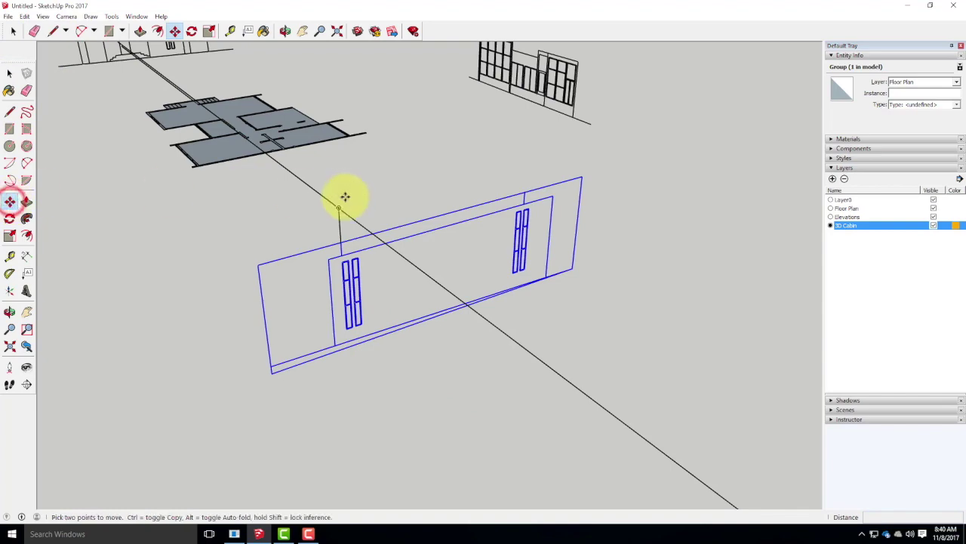
left_click(343, 241)
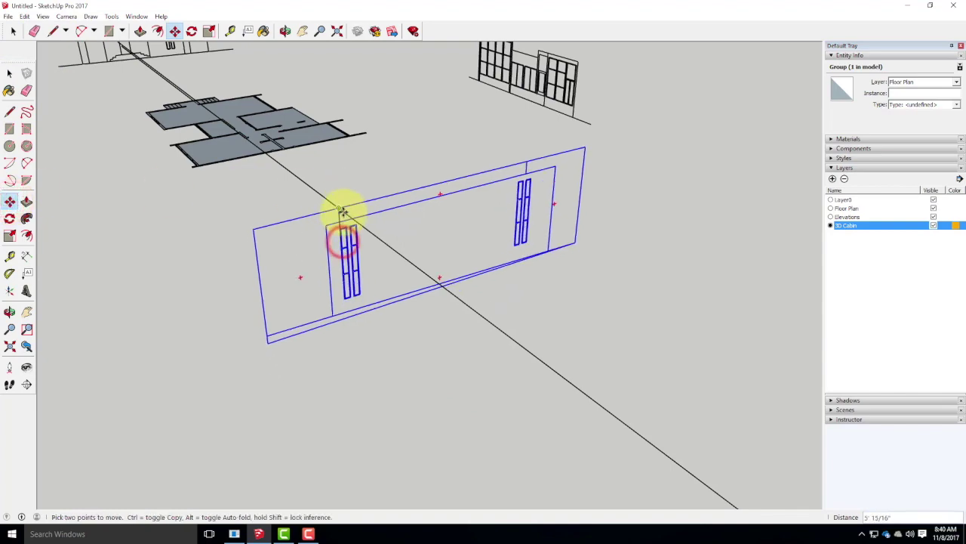
left_click(343, 212)
mouse_move(324, 360)
middle_mouse_down()
mouse_move(438, 340)
mouse_move(561, 294)
mouse_move(308, 295)
mouse_move(224, 276)
mouse_move(358, 322)
mouse_move(370, 321)
mouse_move(113, 231)
mouse_move(367, 269)
mouse_move(147, 257)
mouse_move(334, 272)
mouse_move(179, 321)
mouse_move(227, 377)
mouse_move(218, 463)
mouse_move(283, 385)
mouse_move(319, 315)
mouse_move(295, 367)
mouse_move(309, 364)
middle_mouse_up()
key("m")
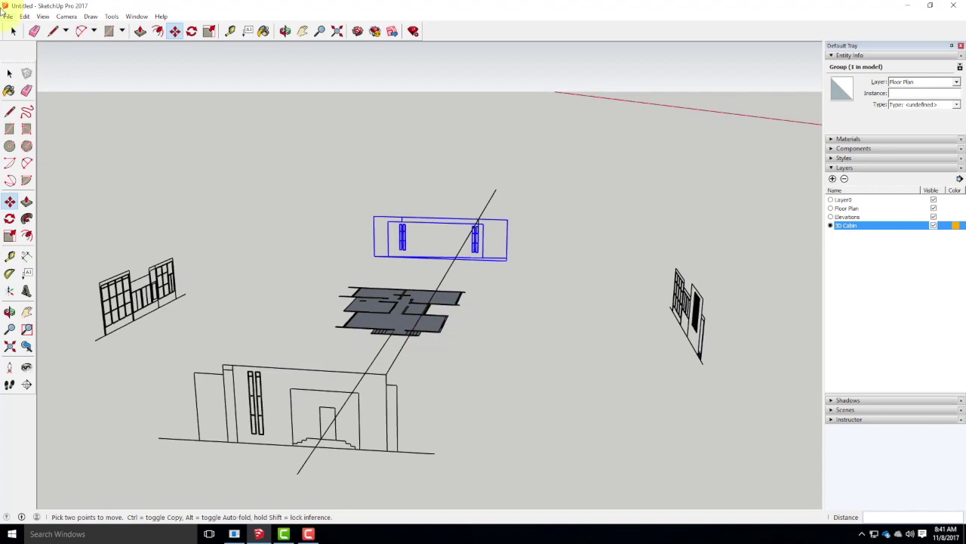
Step: Draw a guide line about 147' 10" long from the left side elevation's upper outer corner across the floor plan
left_click(9, 112)
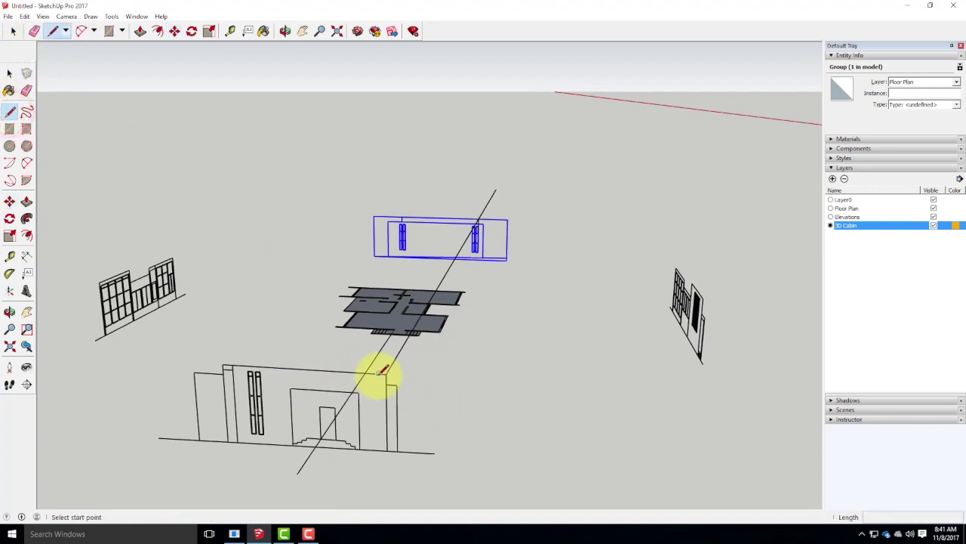
left_click(99, 282)
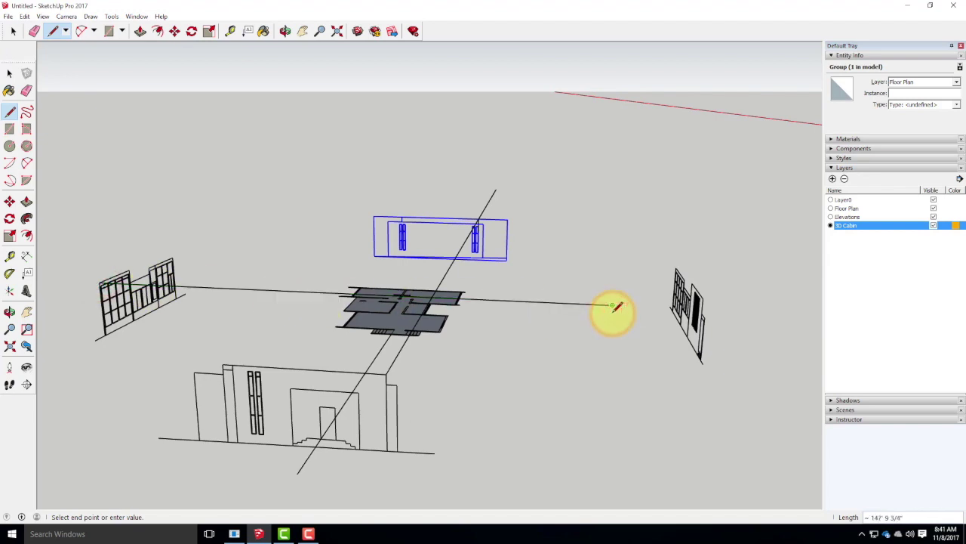
key("Return")
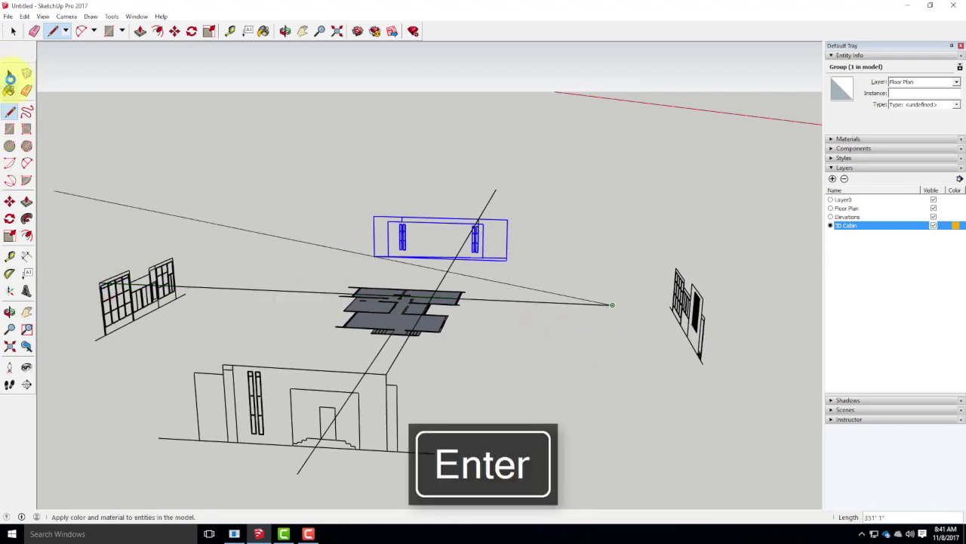
left_click(10, 75)
middle_click_drag(410, 320, 298, 347)
key("space")
left_click_drag(285, 199, 229, 259)
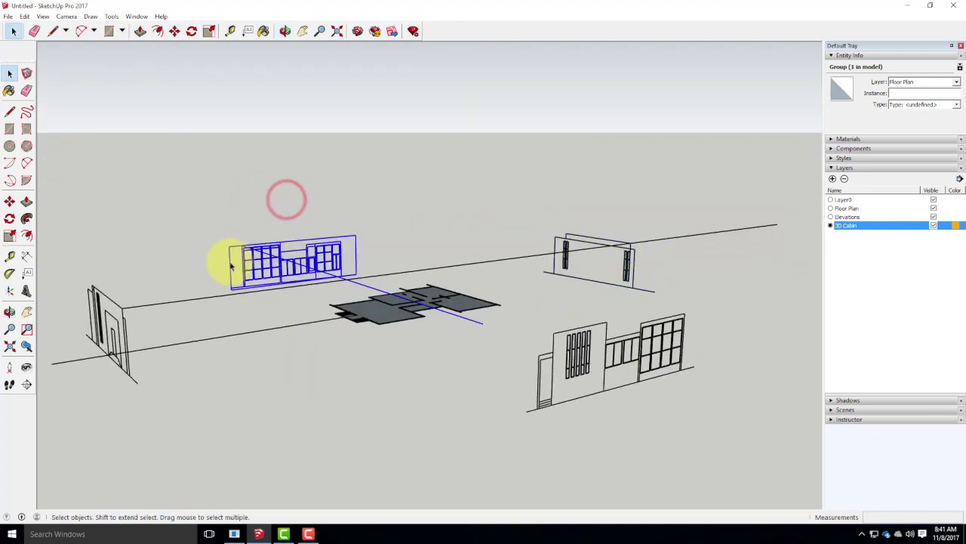
left_click(10, 202)
left_click(485, 325)
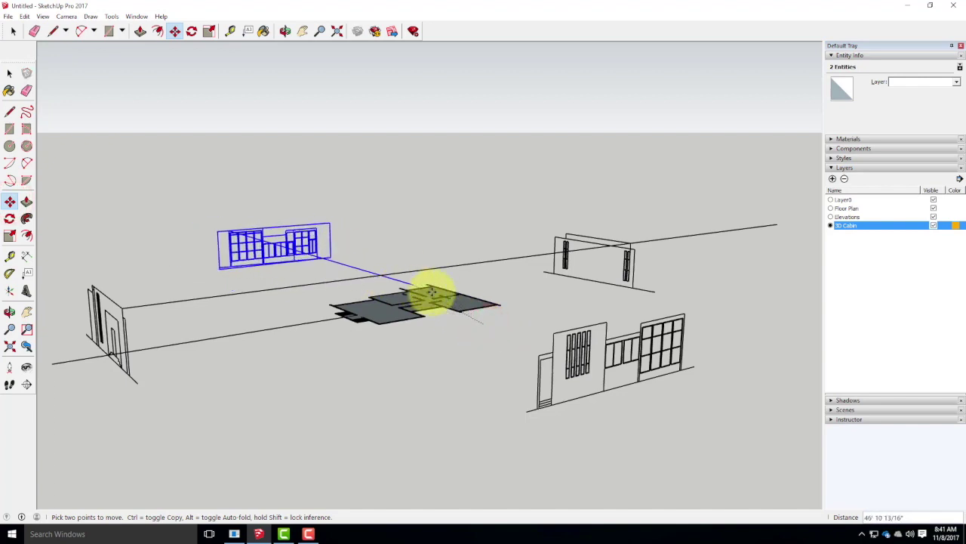
key("Escape")
key("Escape")
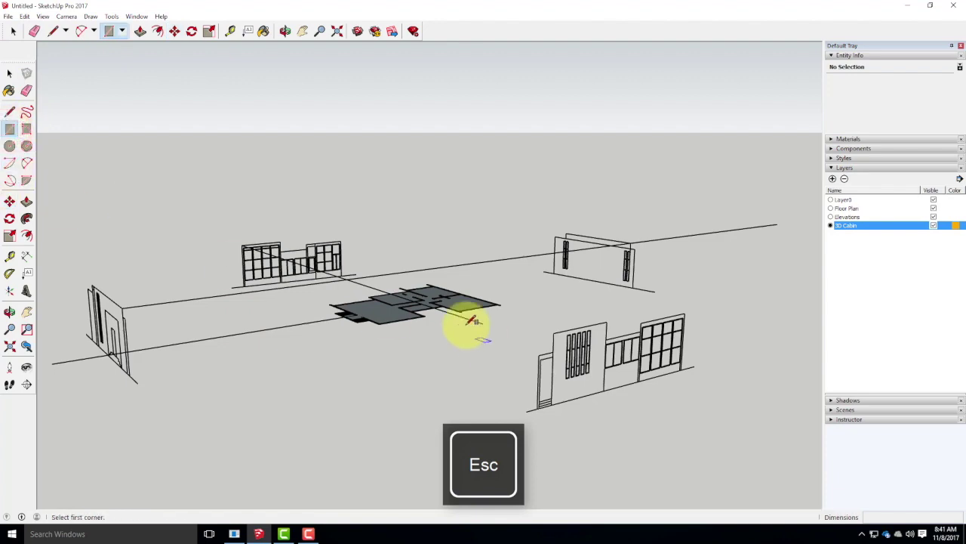
middle_click_drag(345, 287, 448, 356)
key("r")
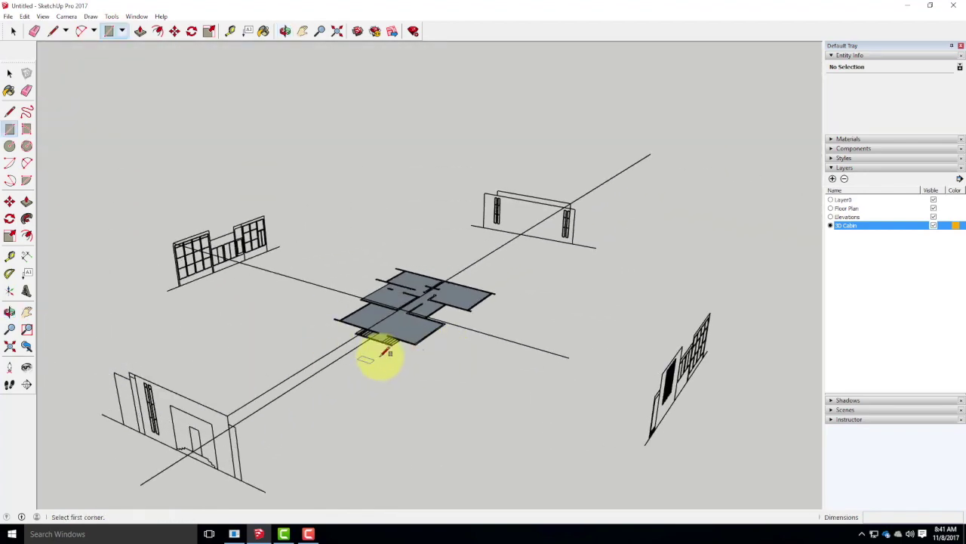
middle_click_drag(380, 363, 399, 334)
key("Escape")
scroll(280, 258, "down", 3)
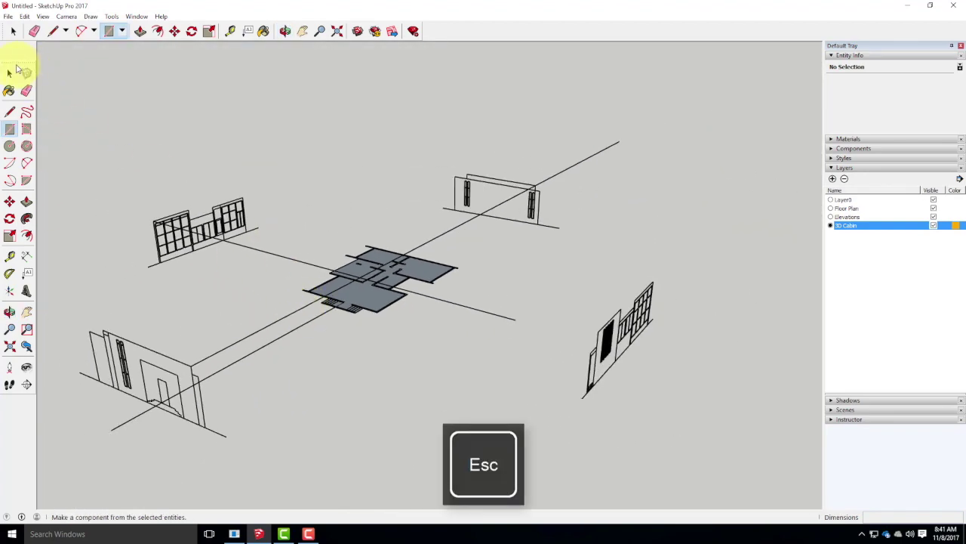
Step: Push/Pull the front wall face left of the entrance on the floor plan up about 14' to the front elevation's roof guide line
left_click(10, 79)
middle_click_drag(300, 322, 473, 406)
scroll(369, 358, "up", 5)
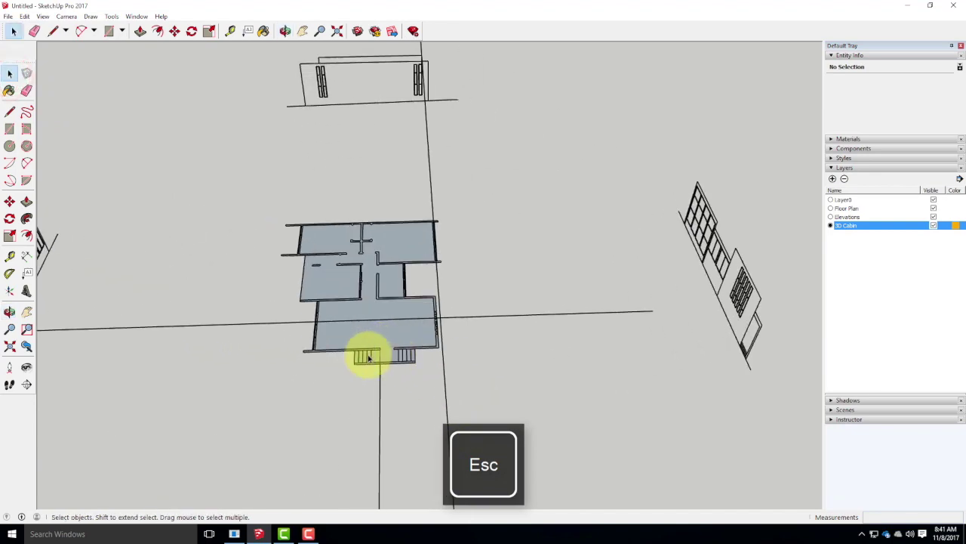
scroll(406, 358, "up", 2)
left_click(335, 346)
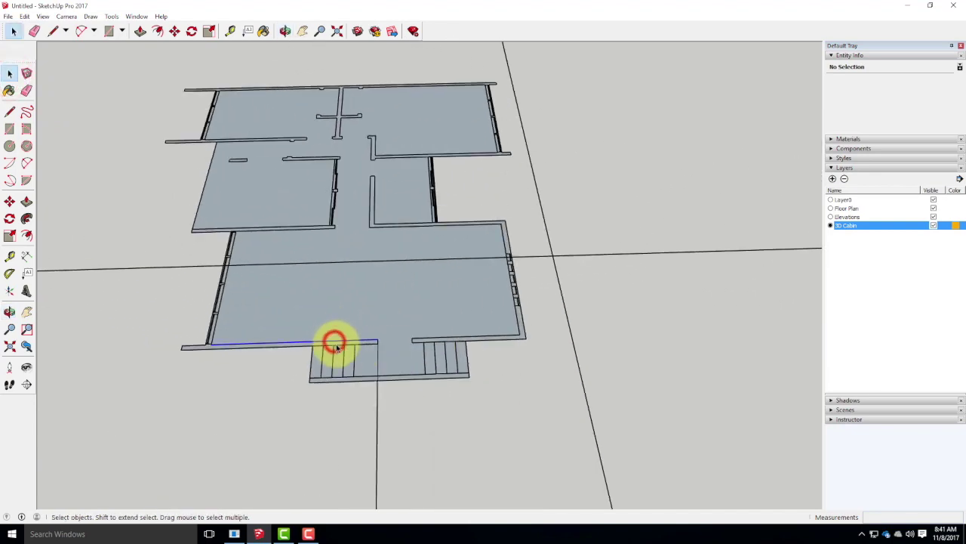
scroll(334, 346, "up", 3)
left_click(333, 345)
left_click(333, 341)
scroll(418, 293, "down", 8)
middle_click_drag(463, 313, 503, 274)
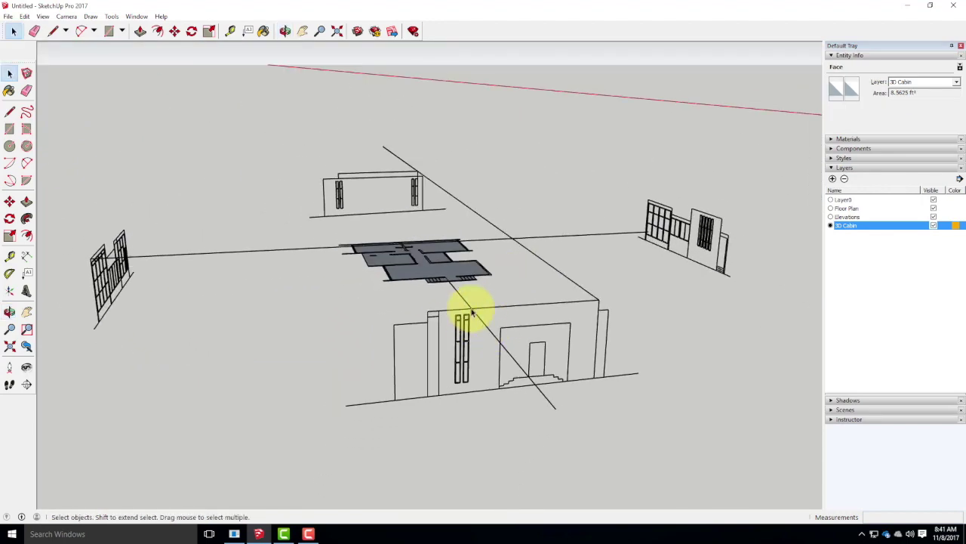
middle_click_drag(480, 256, 556, 403)
scroll(431, 264, "up", 2)
scroll(443, 334, "up", 5)
scroll(447, 338, "up", 1)
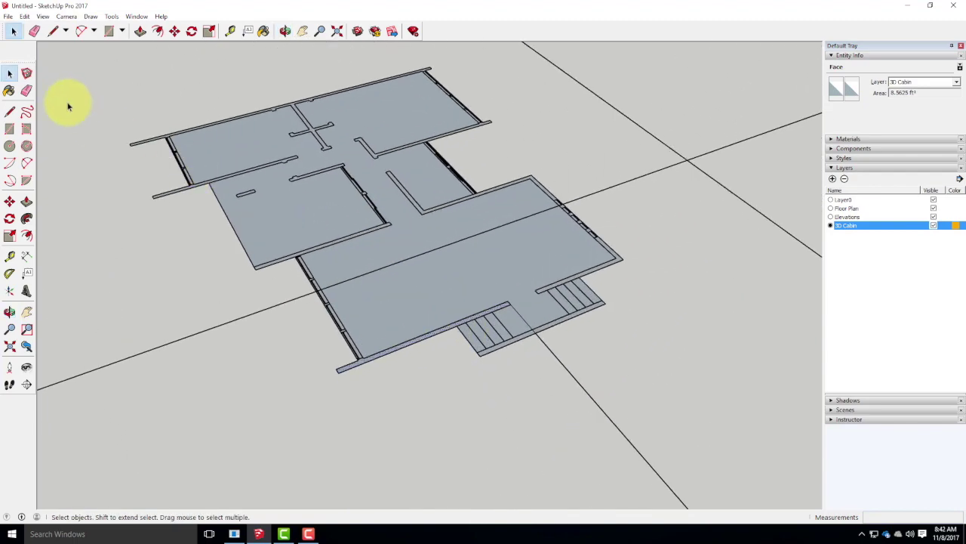
left_click(26, 202)
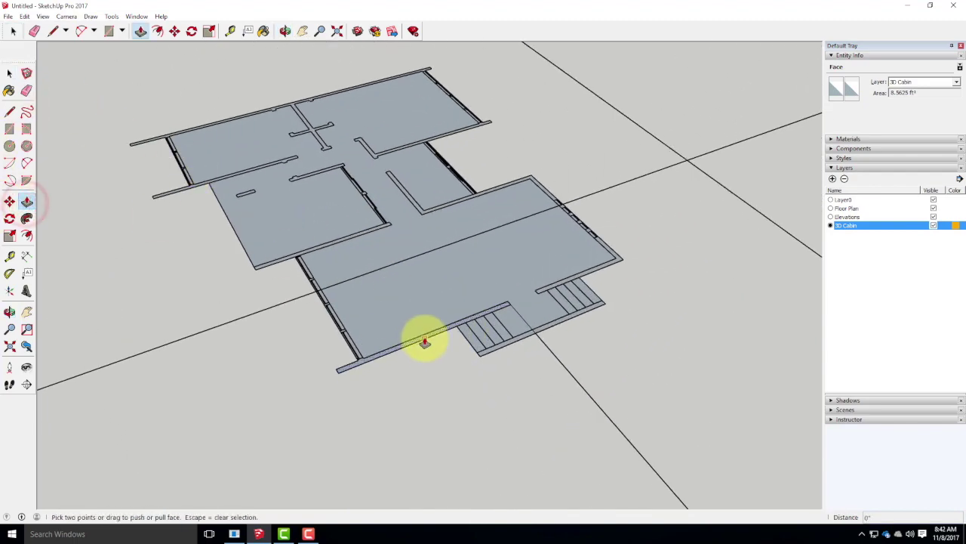
left_click(425, 342)
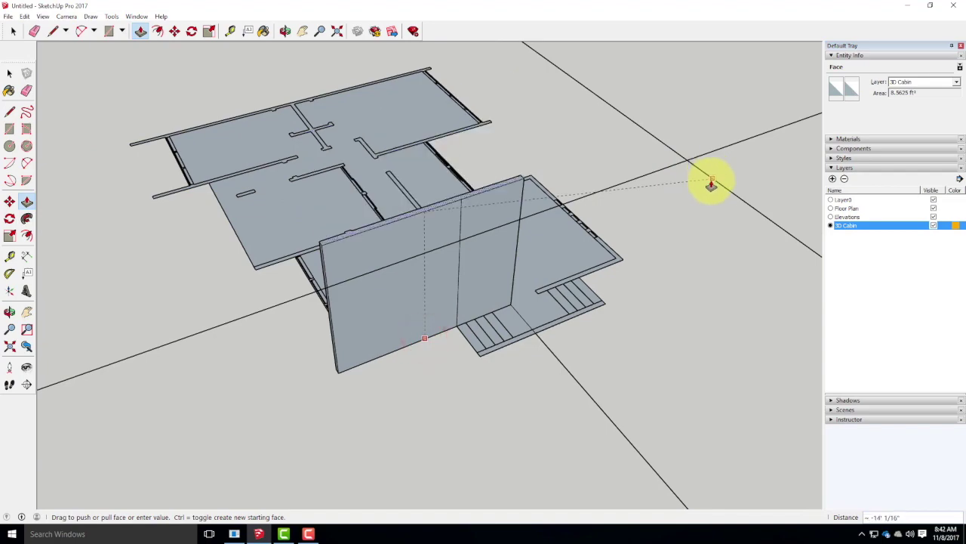
left_click(711, 185)
middle_click_drag(486, 244, 649, 394)
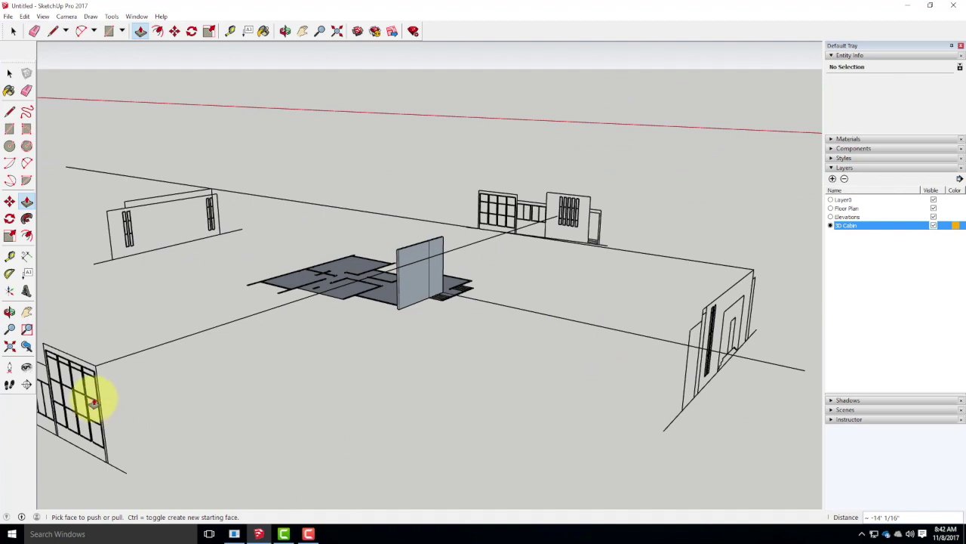
Step: Move the left side elevation together with its guide line vertically so the line meets the top of the raised front wall
left_click(10, 73)
left_click_drag(144, 408, 65, 351)
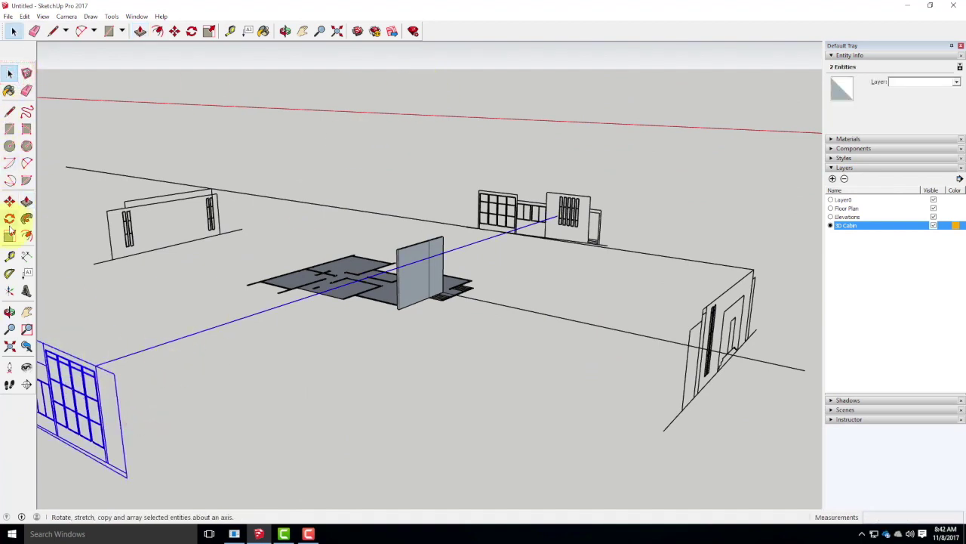
left_click(9, 202)
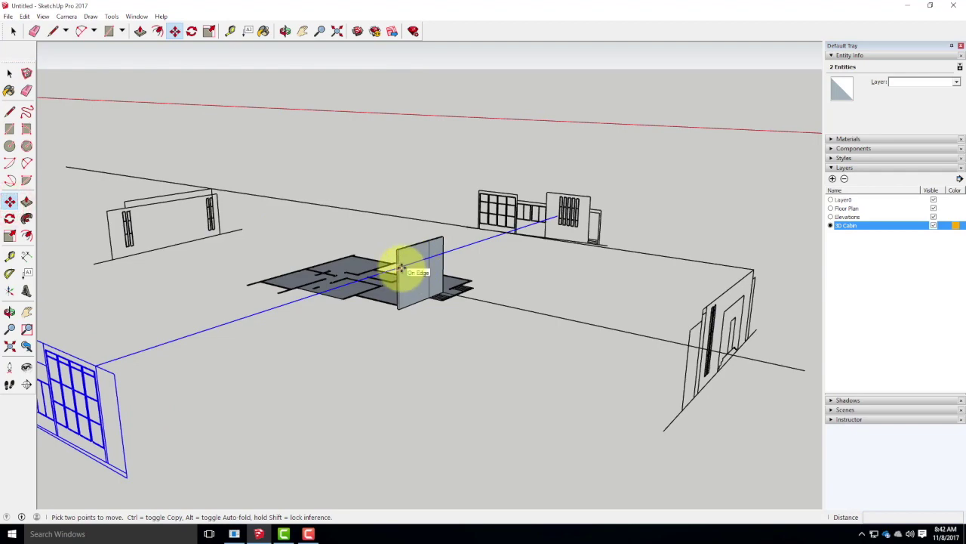
left_click(400, 268)
left_click(402, 250)
scroll(438, 330, "down", 4)
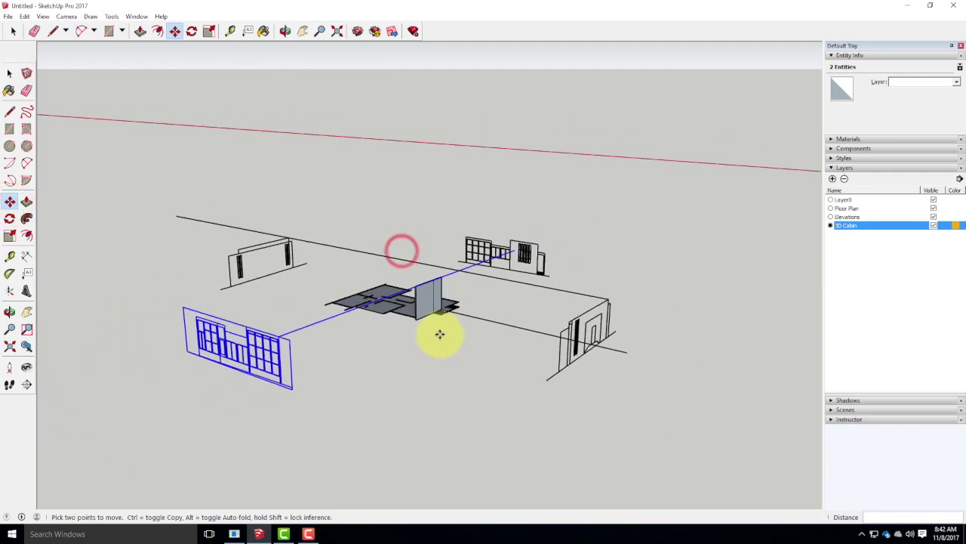
middle_click_drag(546, 271, 360, 280)
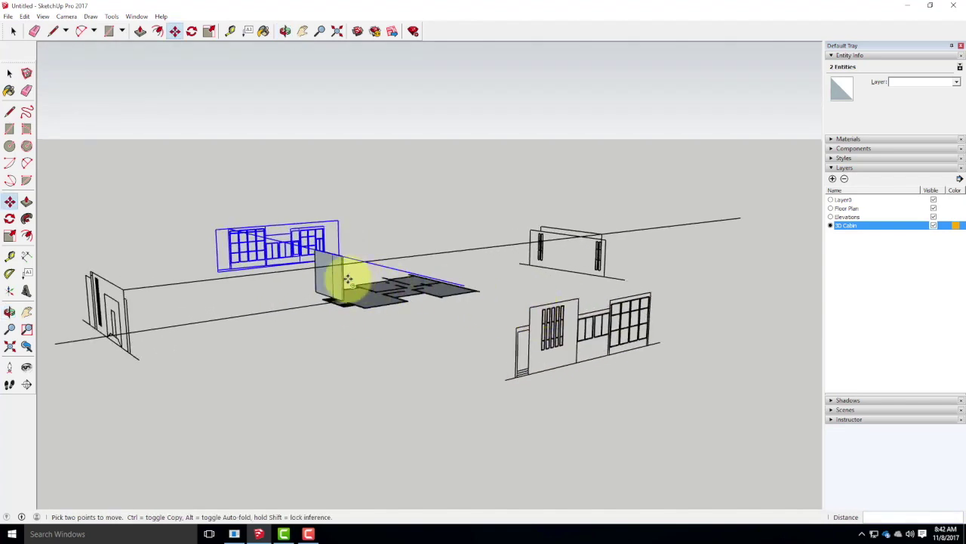
key("Escape")
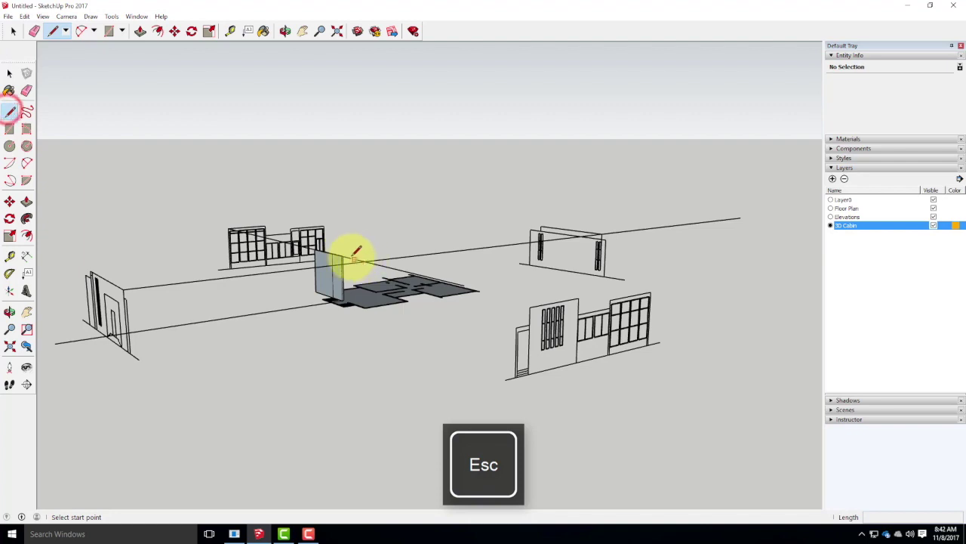
left_click(341, 256)
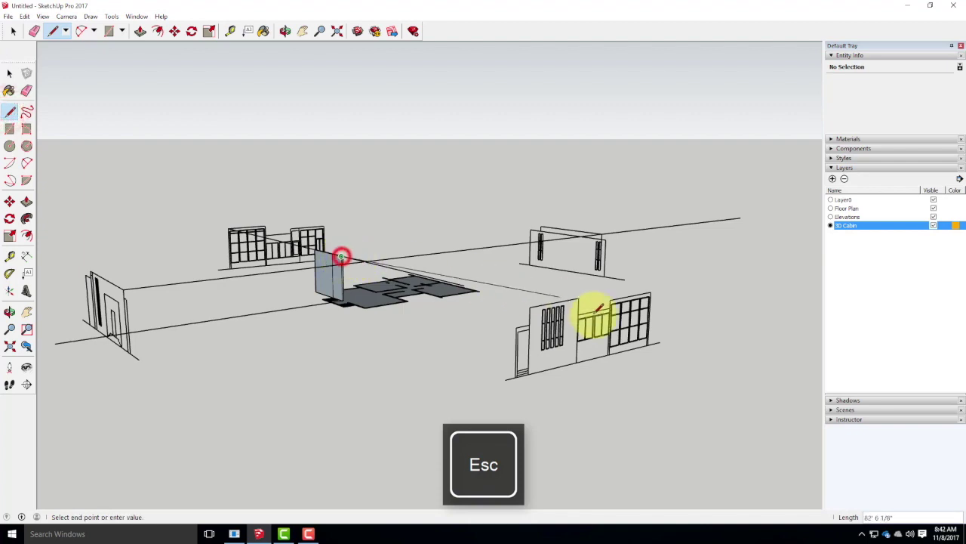
left_click(731, 347)
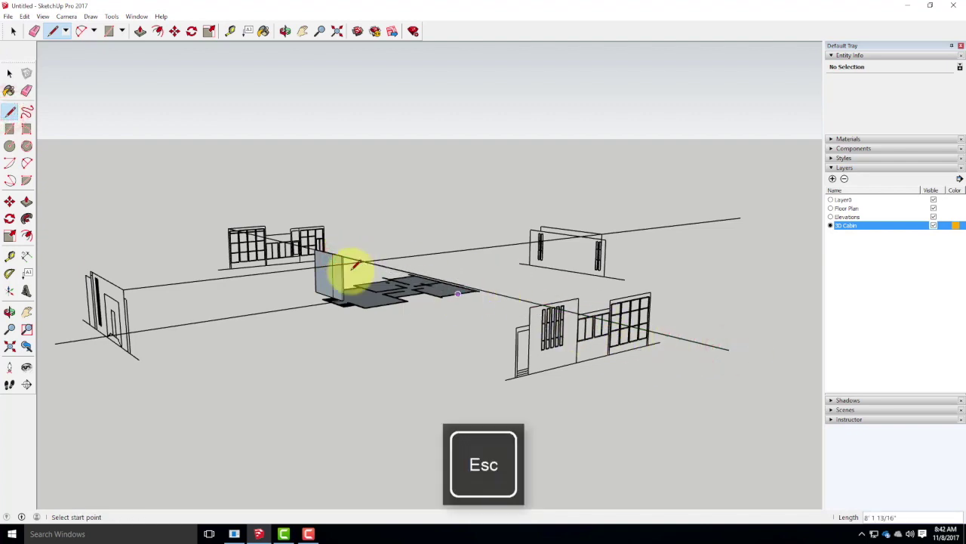
left_click(8, 73)
middle_click_drag(581, 303, 589, 386)
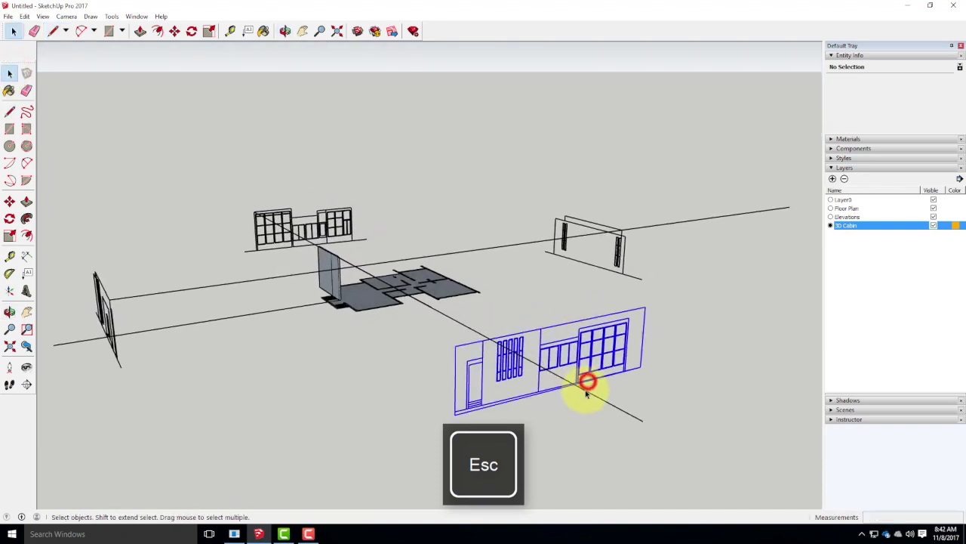
left_click(587, 384)
key("Delete")
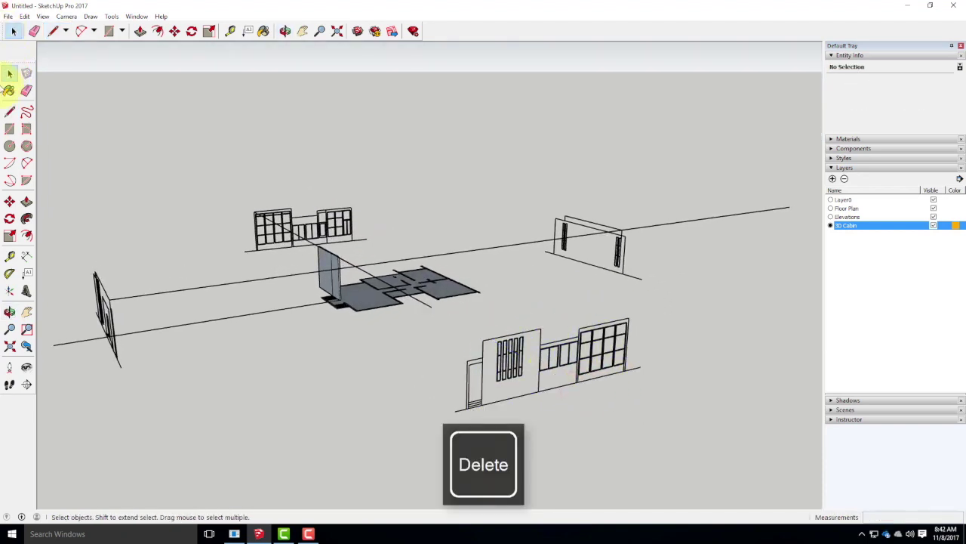
Step: Draw a guide line about 144' 9" long from the right side elevation's upper roof corner across the floor plan past the raised wall
left_click(10, 112)
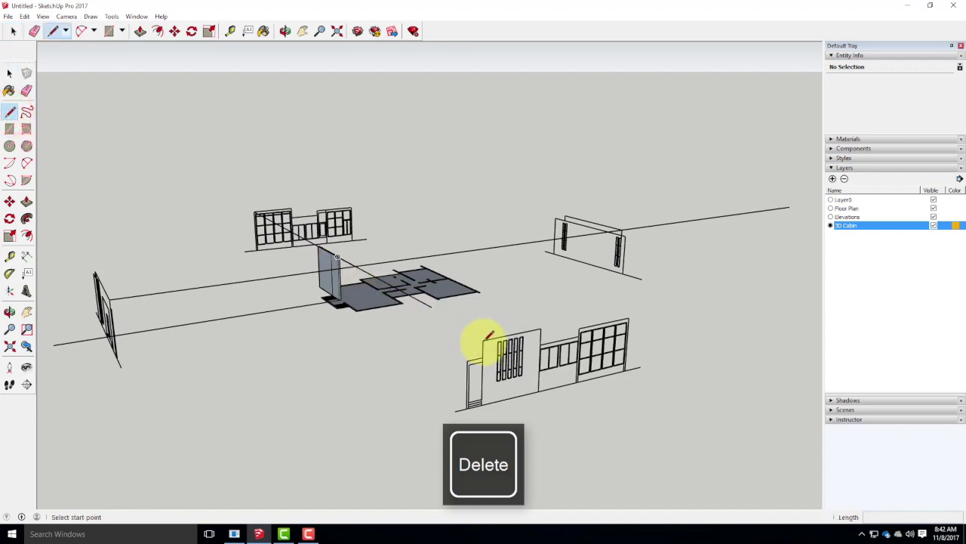
left_click(482, 341)
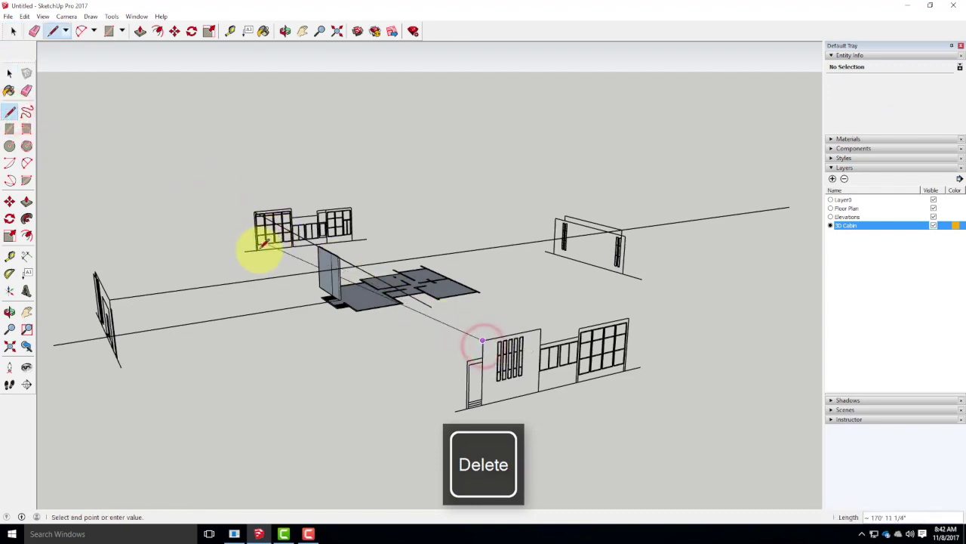
scroll(310, 245, "up", 3)
left_click(305, 247)
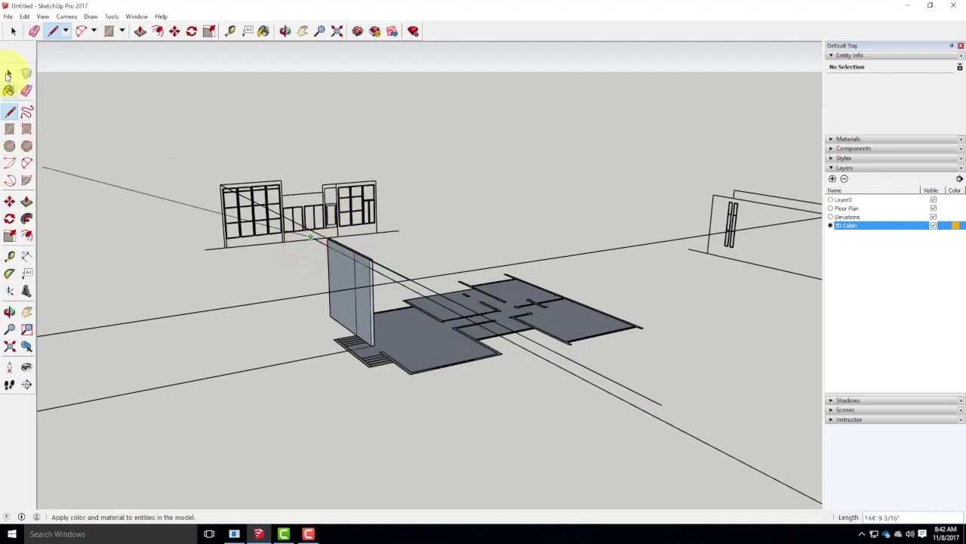
Step: Move the right side elevation together with its guide line vertically so the line meets the top of the raised front wall
left_click(8, 74)
scroll(227, 145, "down", 3)
left_click_drag(528, 427, 484, 289)
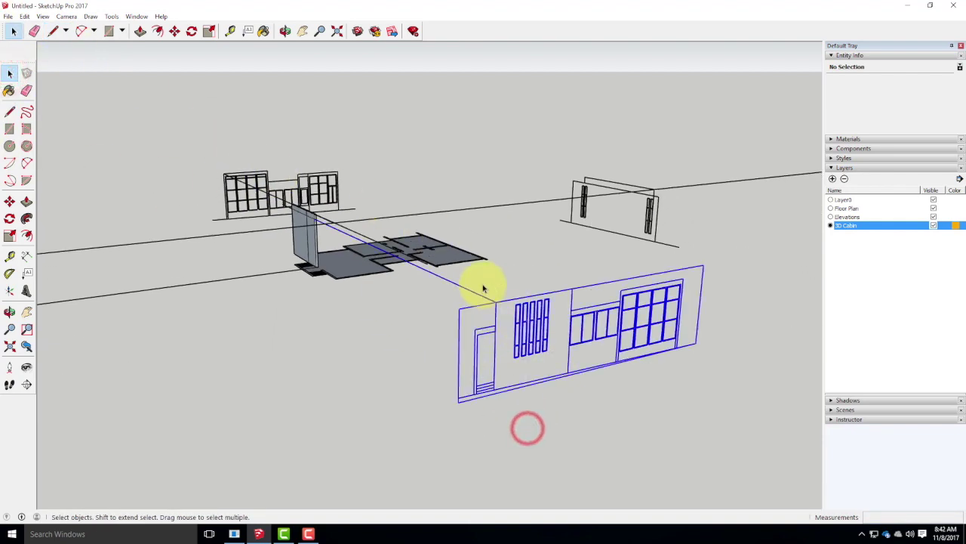
left_click(10, 202)
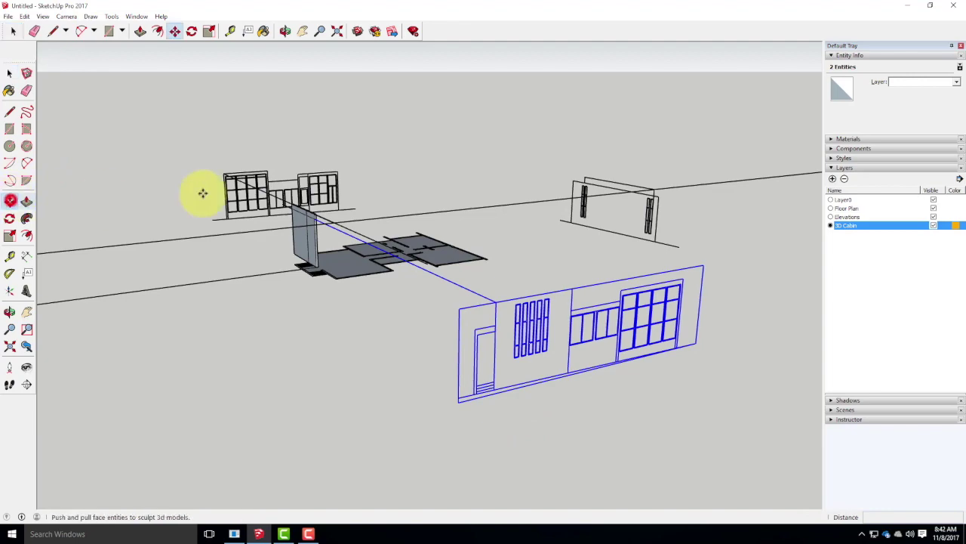
scroll(311, 215, "up", 5)
left_click(310, 209)
scroll(297, 227, "down", 8)
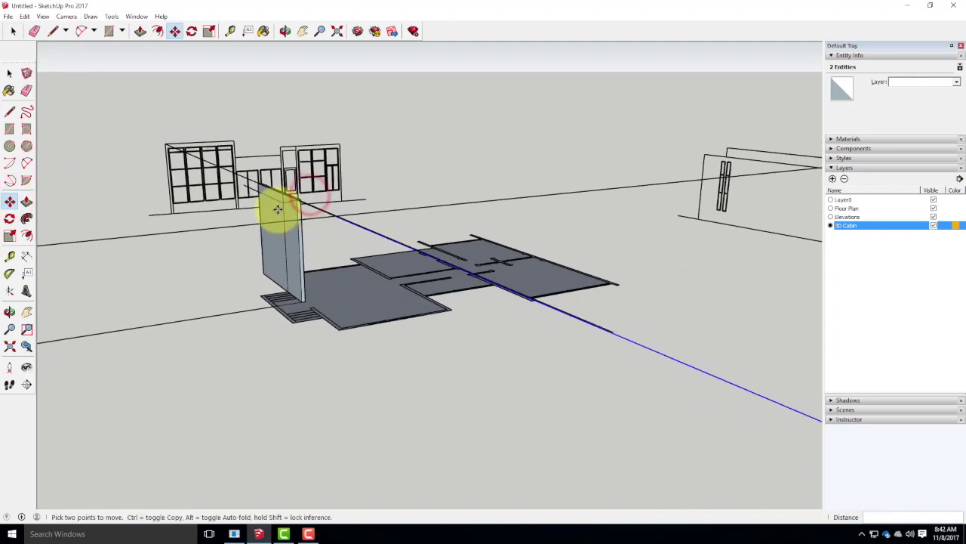
key("Escape")
middle_click_drag(574, 260, 675, 394)
key("Escape")
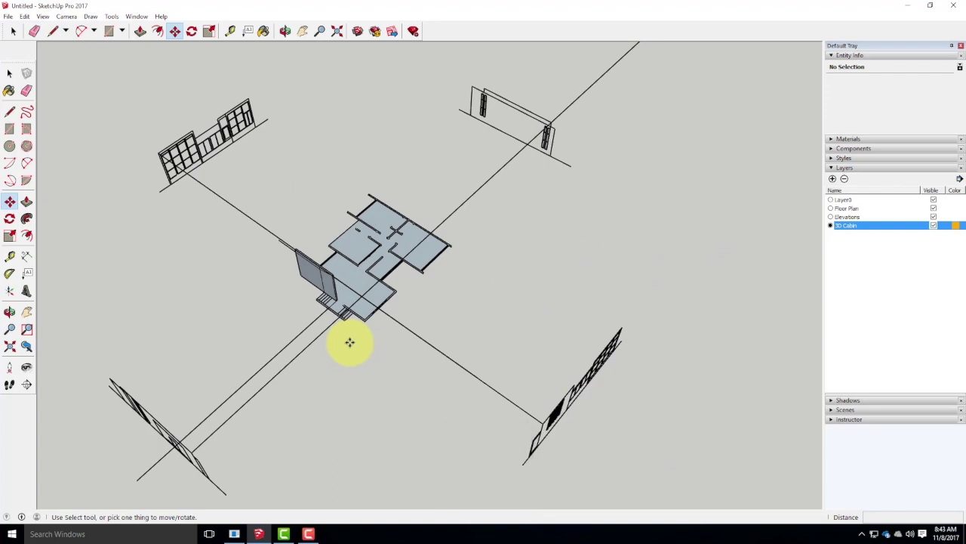
Step: Delete the guide lines running between the floor plan and the front, right side and rear elevations
left_click(9, 73)
left_click_drag(313, 382, 250, 349)
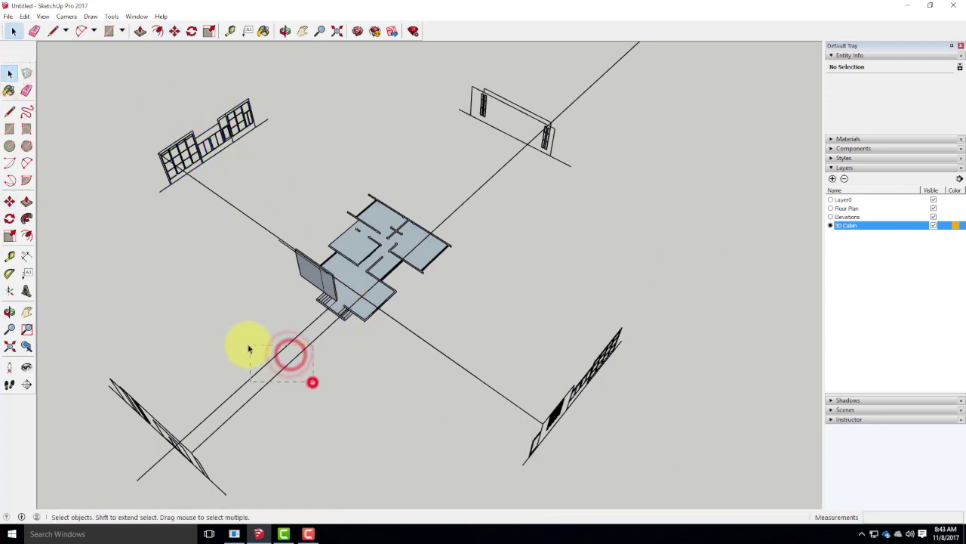
key("Delete")
left_click_drag(450, 399, 426, 341)
key("Delete")
left_click_drag(533, 211, 478, 161)
key("Delete")
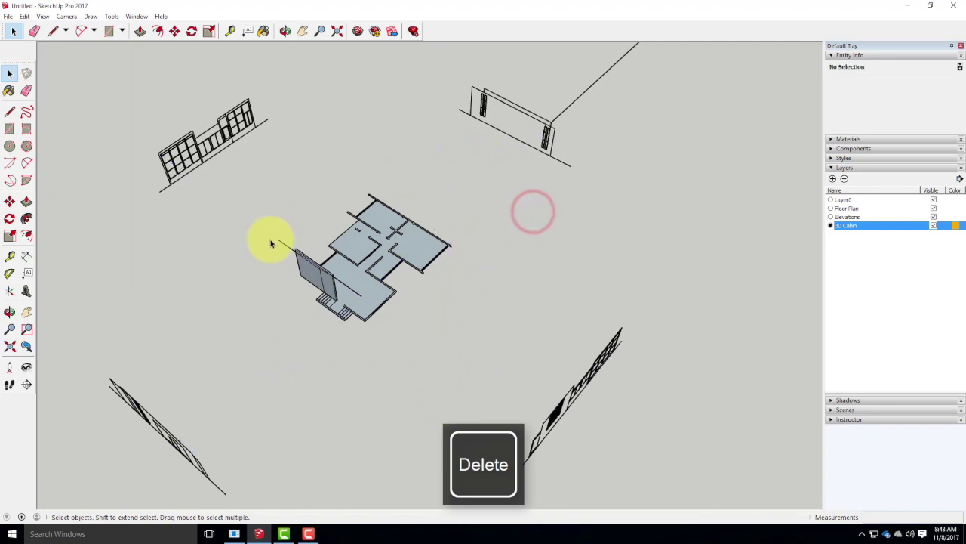
Step: Delete the leftover guide line across the floor plan and the vertical seam line on the raised front wall's face
scroll(362, 286, "up", 3)
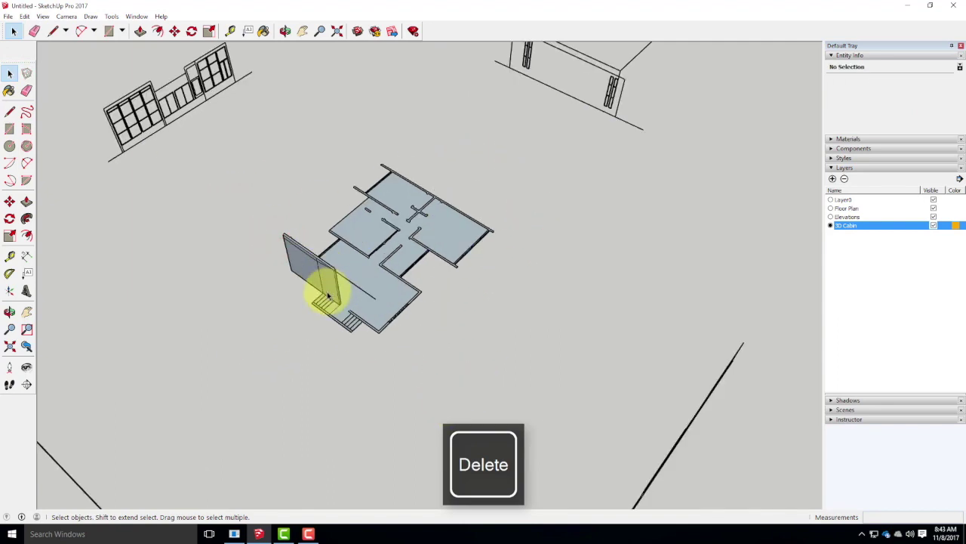
middle_click_drag(323, 292, 410, 276)
left_click(388, 292)
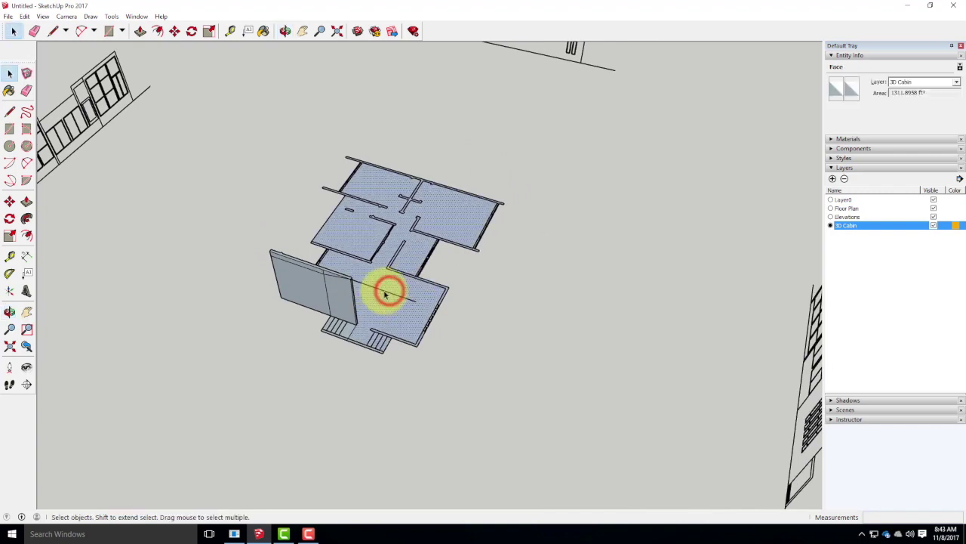
left_click(386, 294)
key("Delete")
scroll(317, 277, "up", 2)
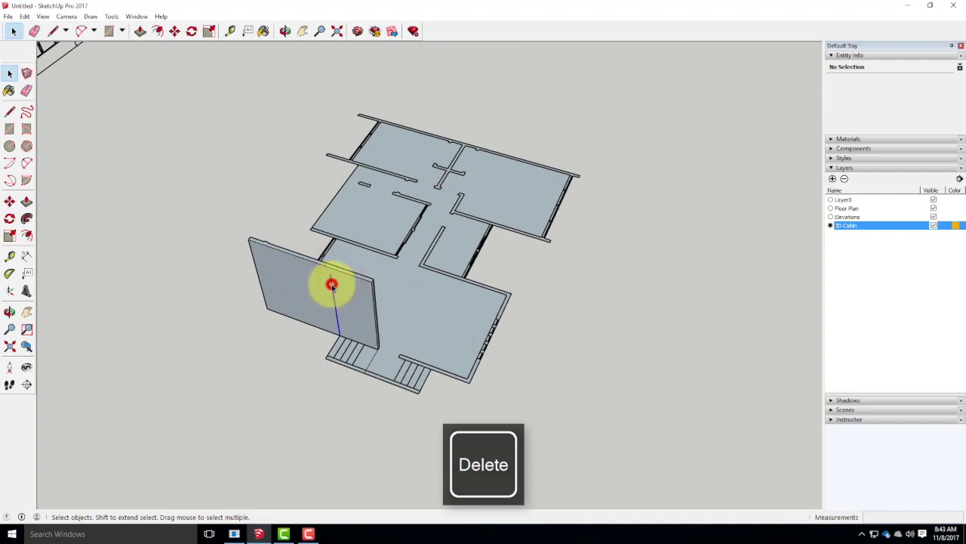
Step: Delete the short edge dividing the narrow porch wall strip in front of the entrance steps to merge it into one face
scroll(377, 267, "down", 6)
middle_click_drag(388, 395, 378, 298)
scroll(383, 302, "up", 6)
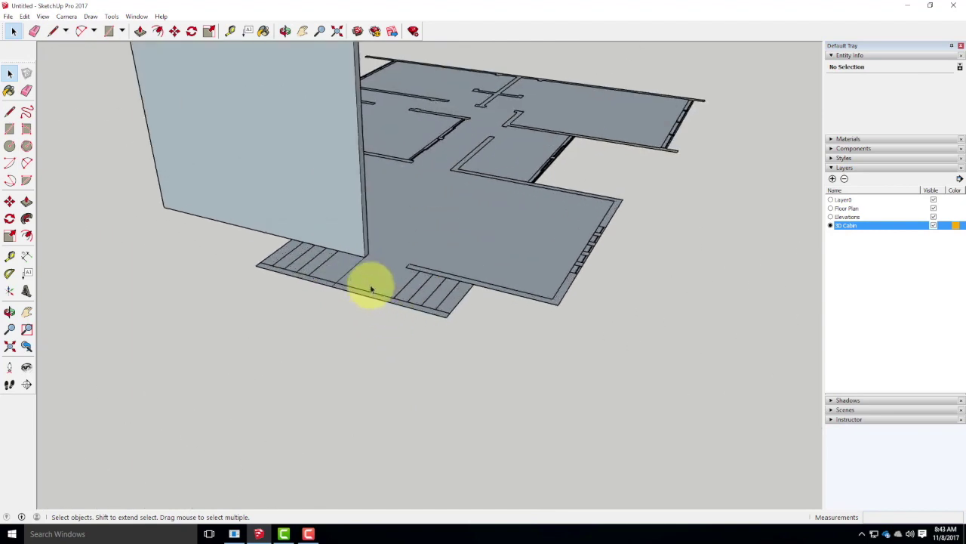
left_click(357, 301)
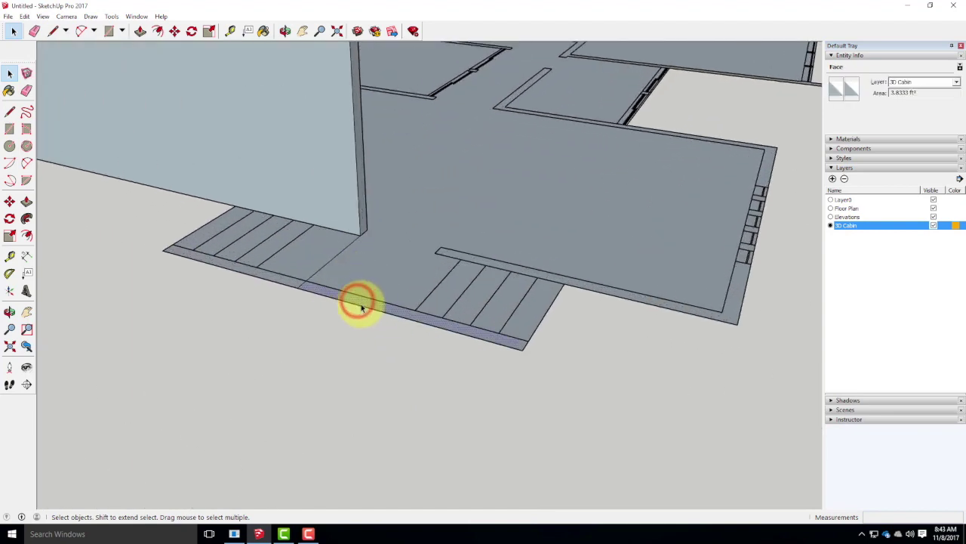
key("Delete")
left_click(309, 287)
Step: Push/Pull the porch wall strip up about 10' to match the top of the porch wall in the front elevation
scroll(308, 283, "down", 10)
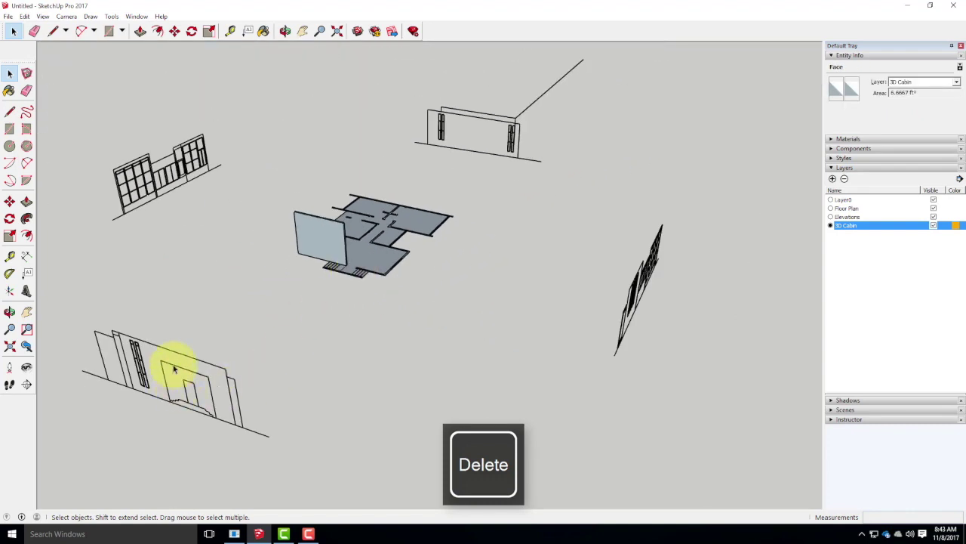
left_click(28, 202)
left_click(341, 270)
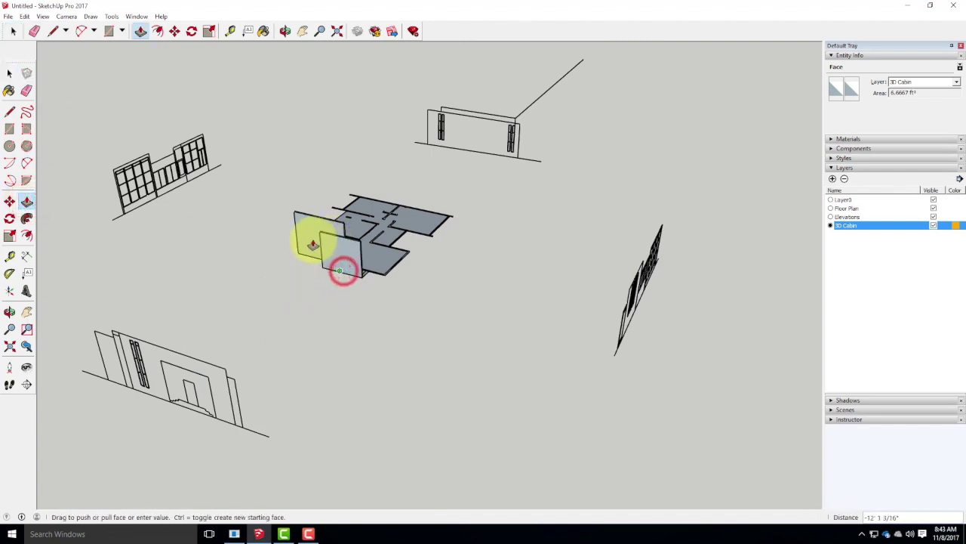
left_click(160, 365)
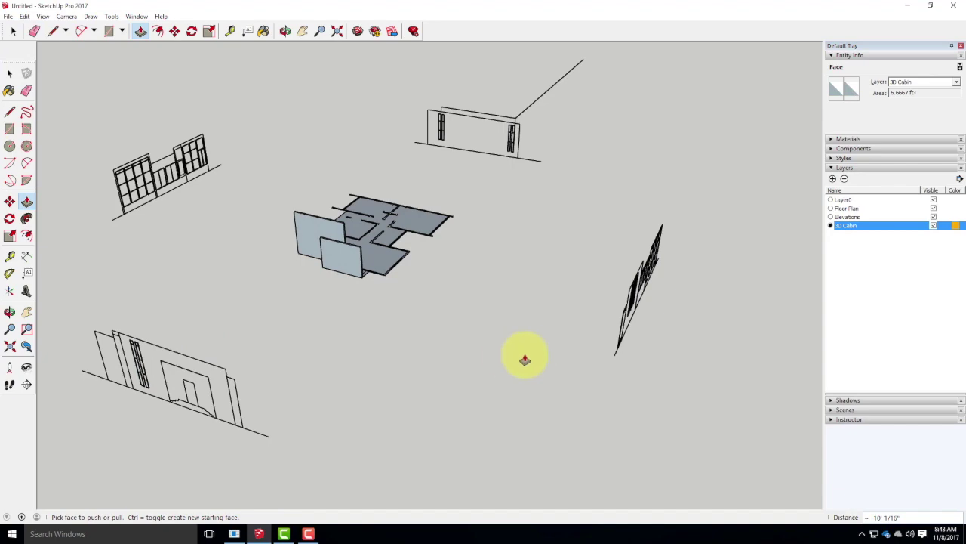
Step: Trace the L-shaped wall right of the entrance, from its end beside the doorway to the first window opening, as a separate face
scroll(388, 249, "up", 6)
middle_click_drag(443, 277, 202, 259)
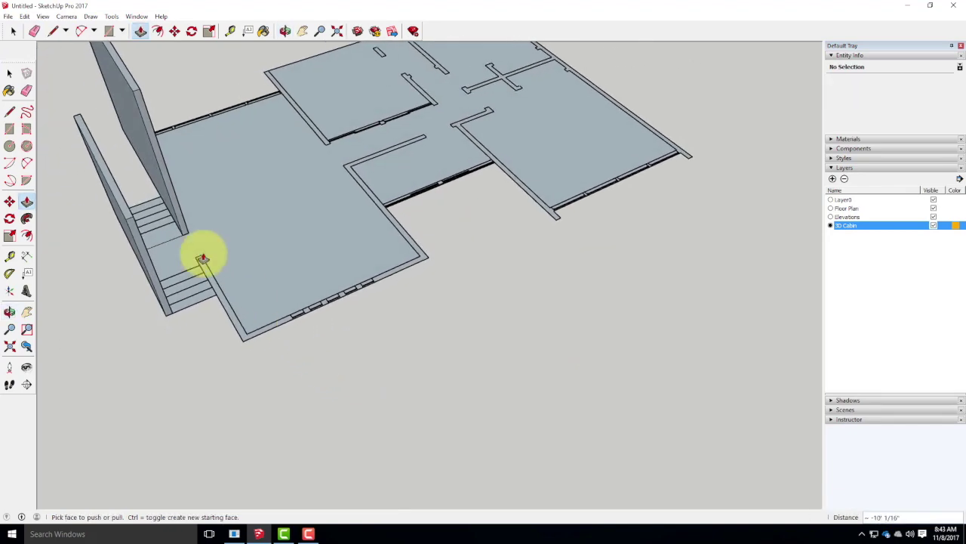
left_click(9, 113)
scroll(186, 252, "up", 4)
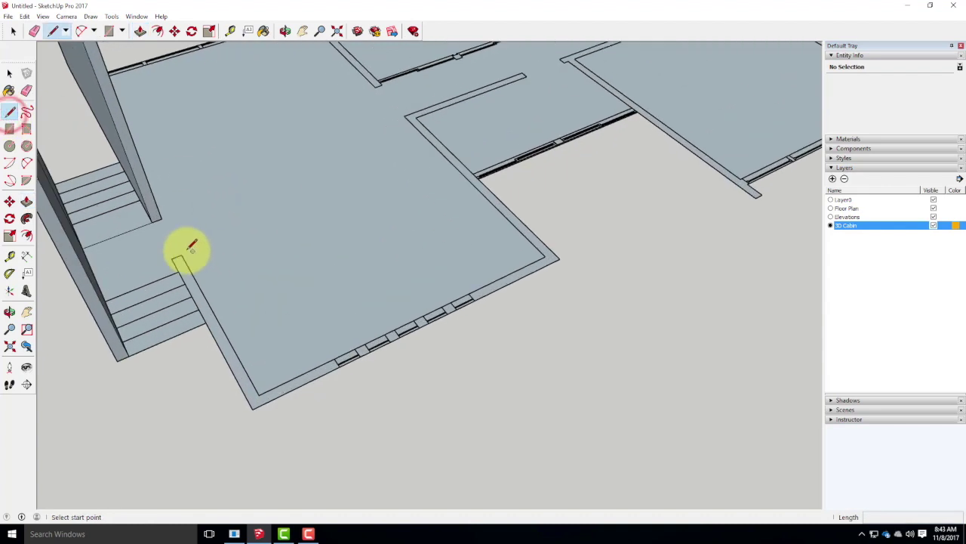
left_click(202, 322)
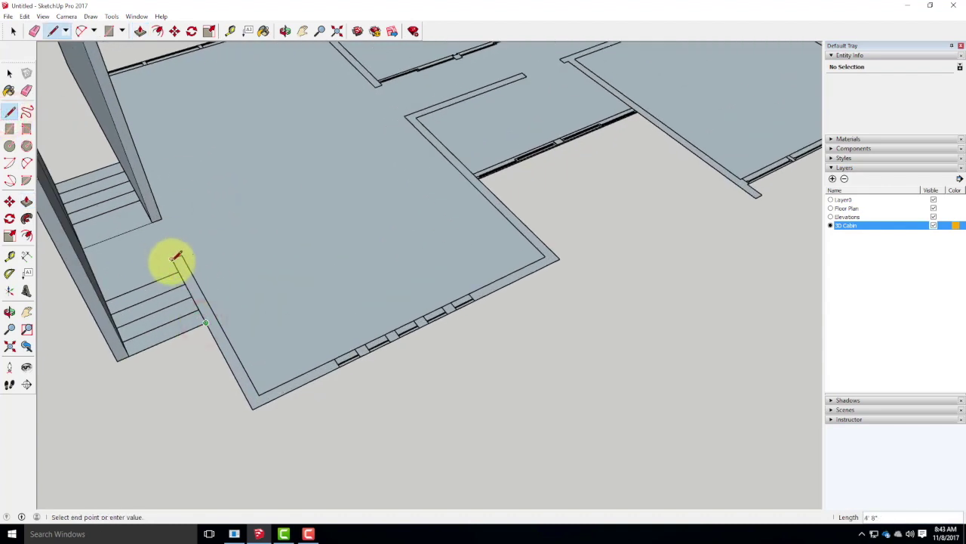
left_click(262, 393)
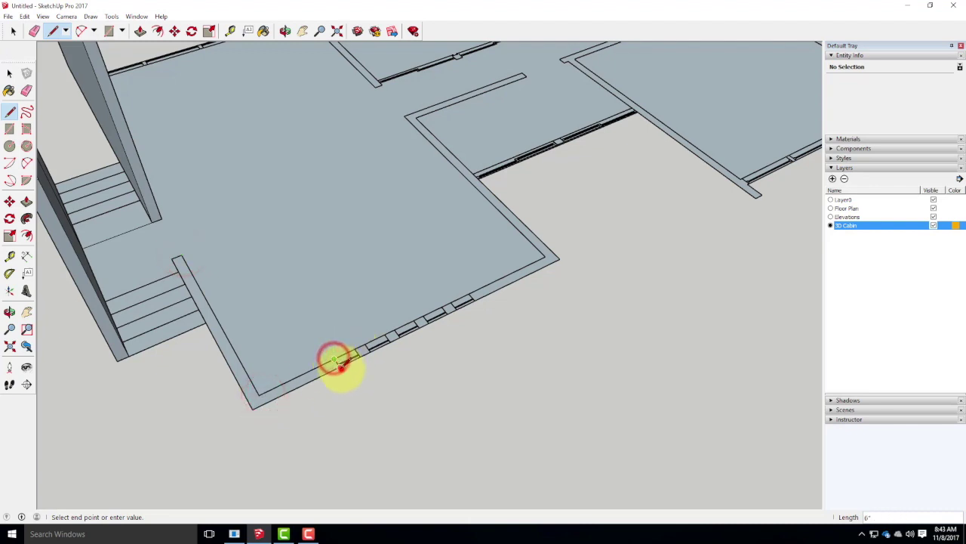
left_click(340, 367)
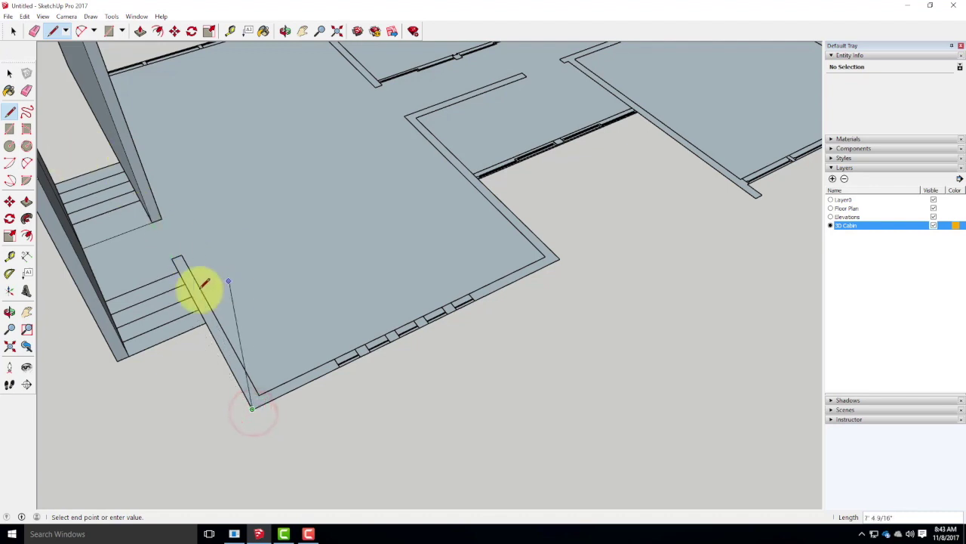
left_click(174, 261)
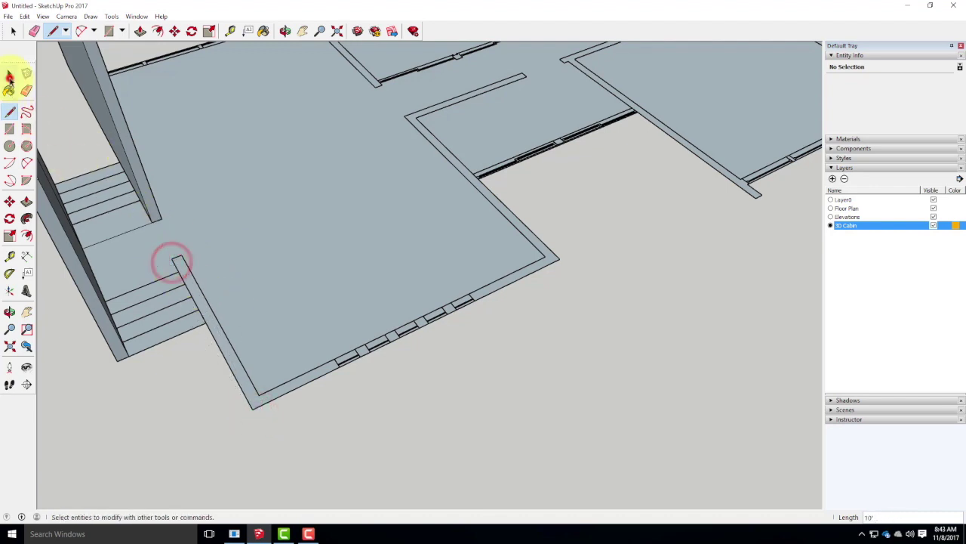
Step: Push/Pull the L-shaped wall face right of the entrance up about 14' to the height of the raised front wall
left_click(9, 75)
left_click(220, 335)
middle_click_drag(370, 302, 337, 277)
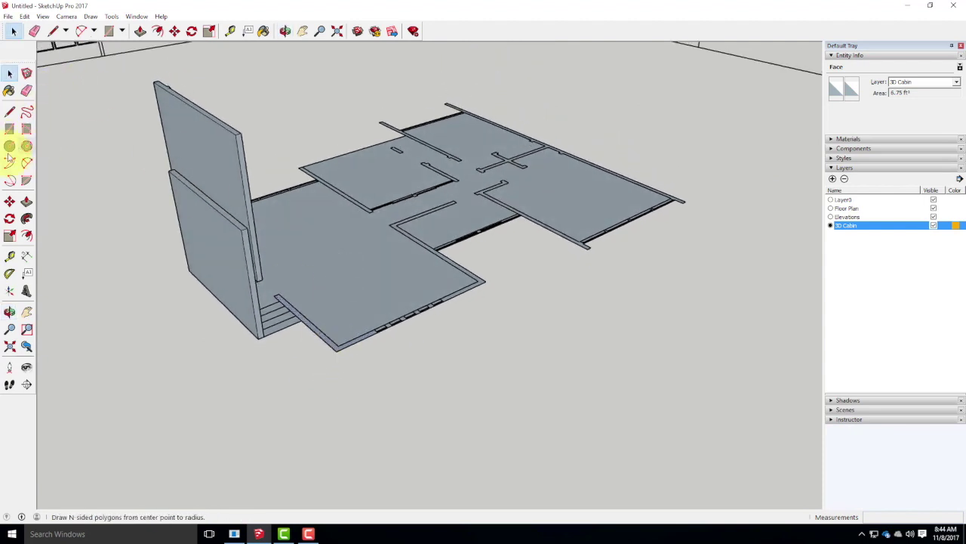
left_click(27, 201)
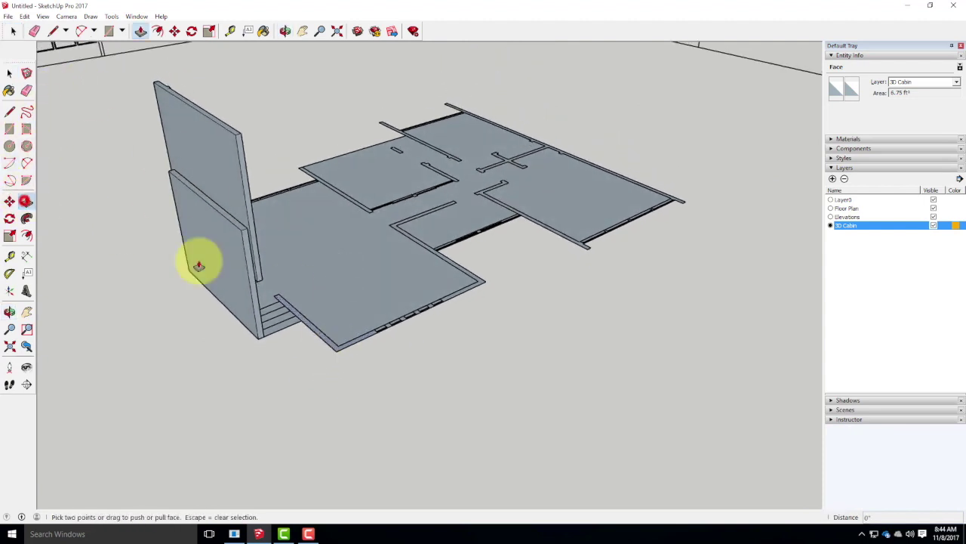
left_click(289, 314)
left_click(233, 133)
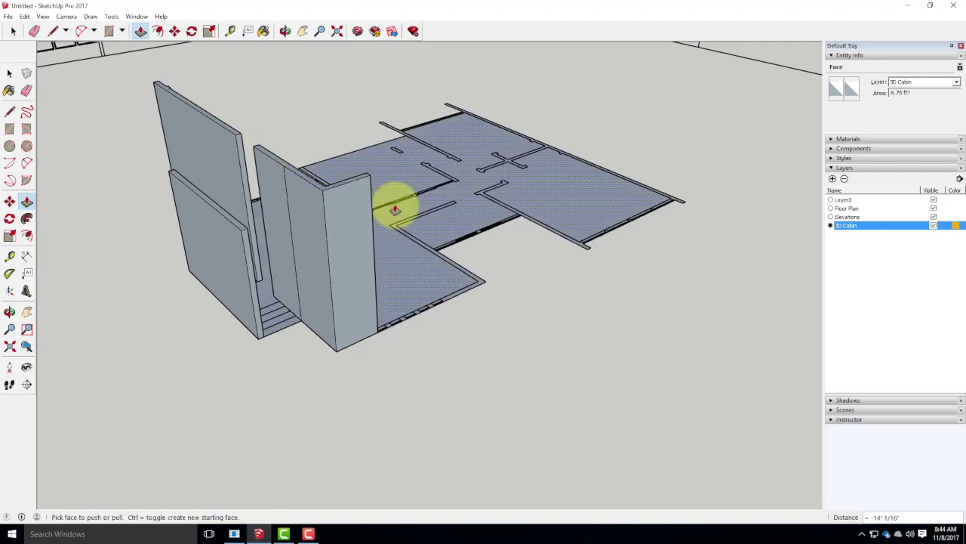
Step: Try to trace the large room's side wall opposite the entrance, including its interior stub, and check whether it forms a separate face
middle_click_drag(511, 259, 421, 307)
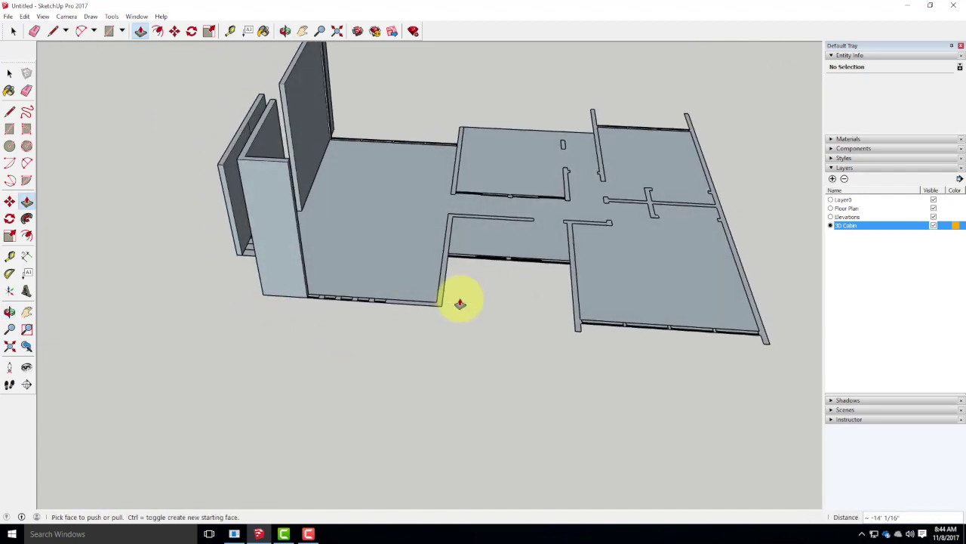
scroll(494, 255, "up", 3)
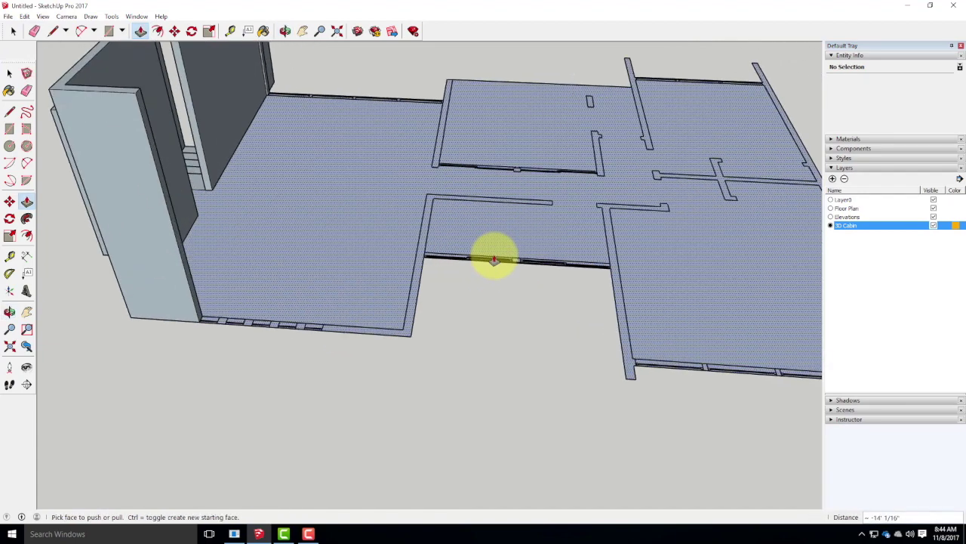
left_click(9, 111)
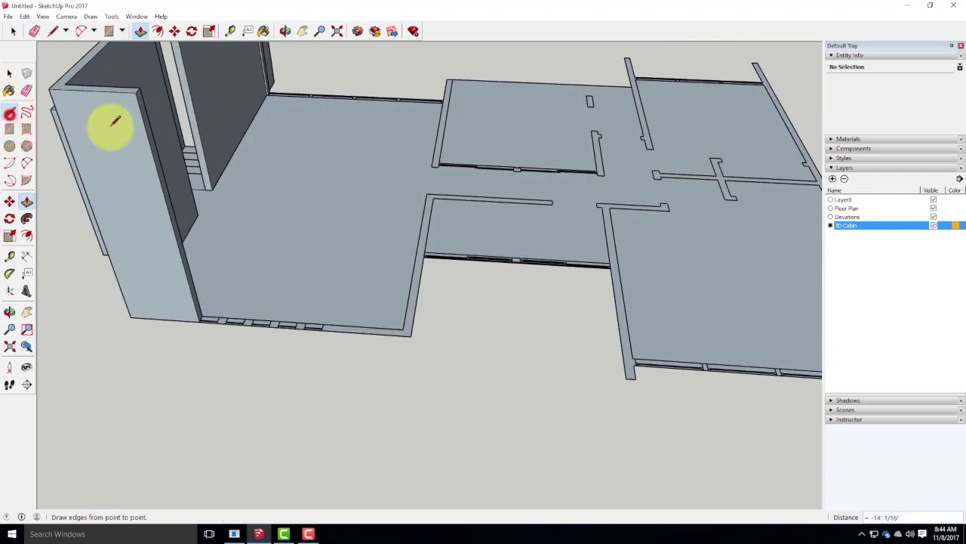
left_click(427, 194)
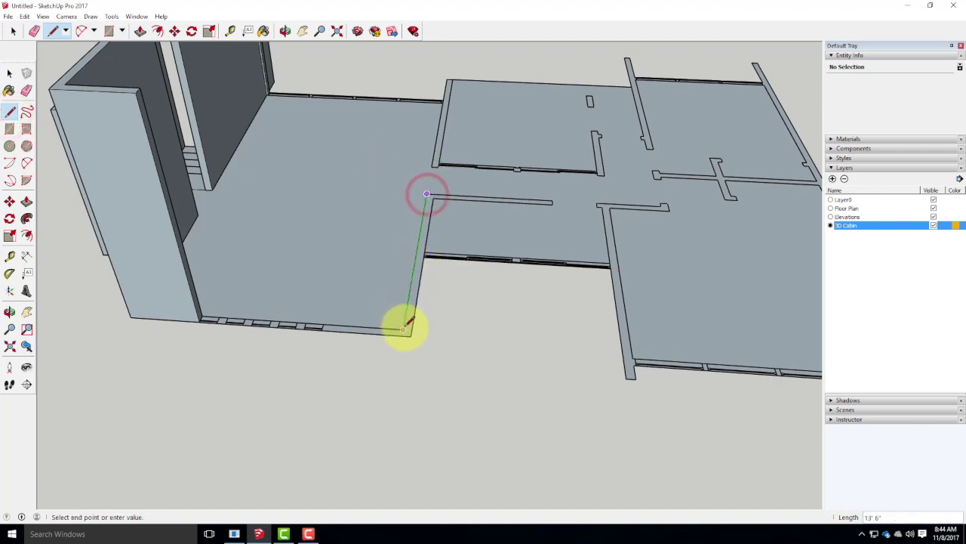
left_click(403, 328)
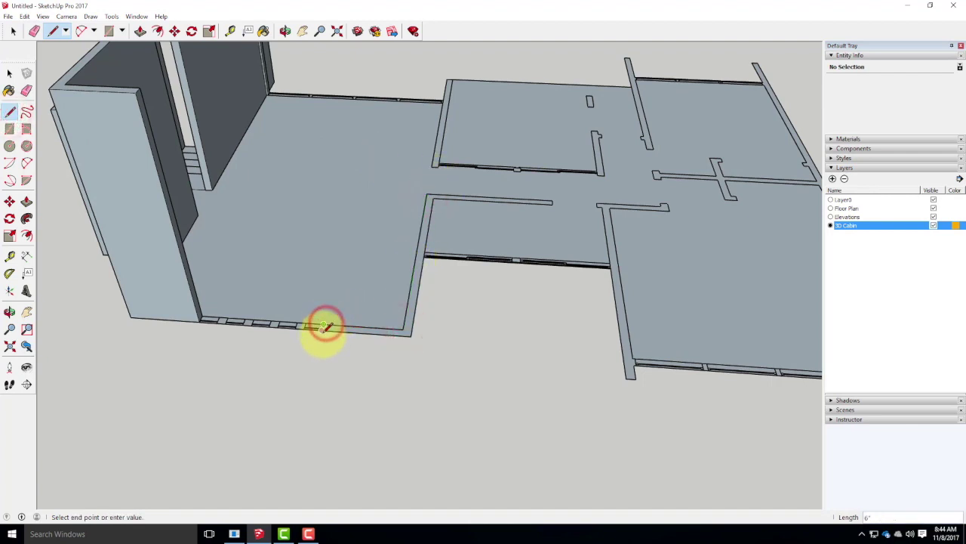
left_click(411, 335)
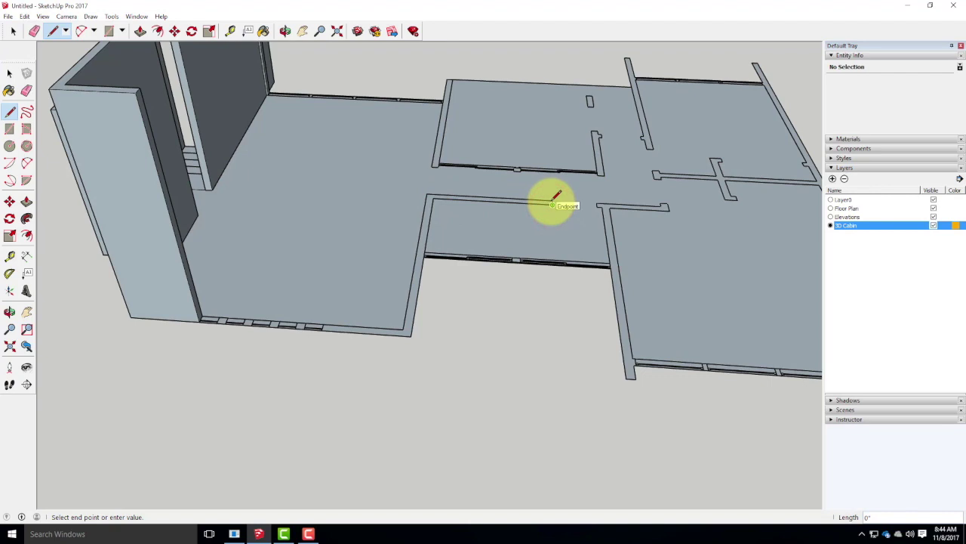
scroll(552, 202, "up", 2)
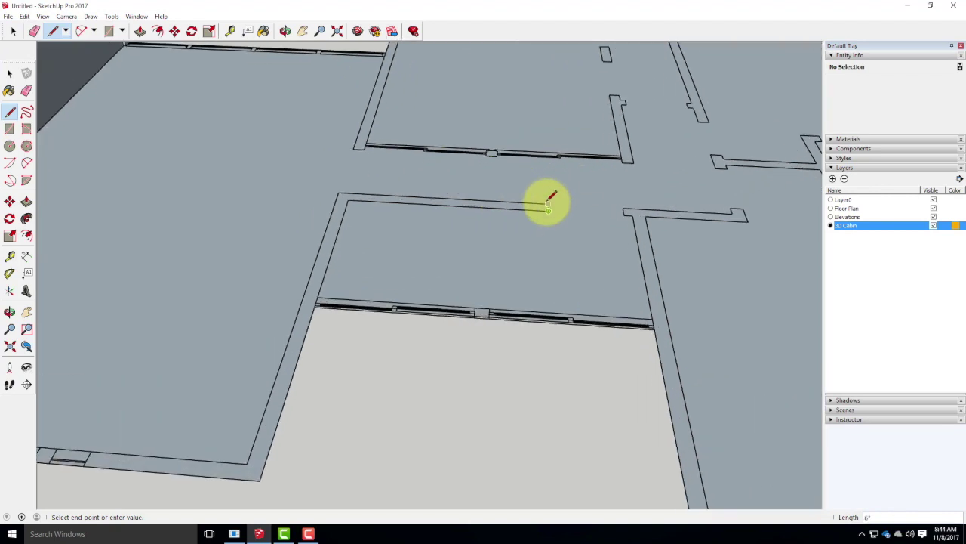
left_click(549, 203)
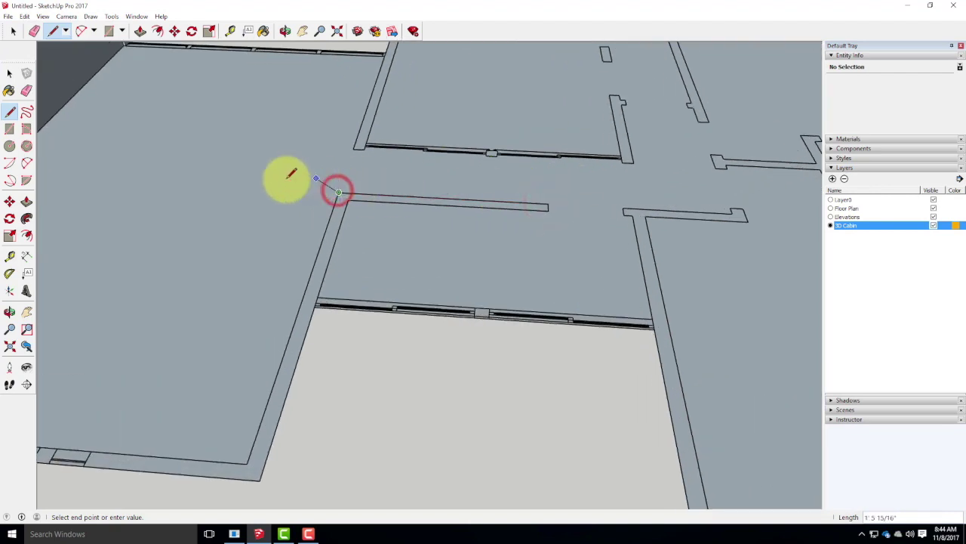
left_click(13, 74)
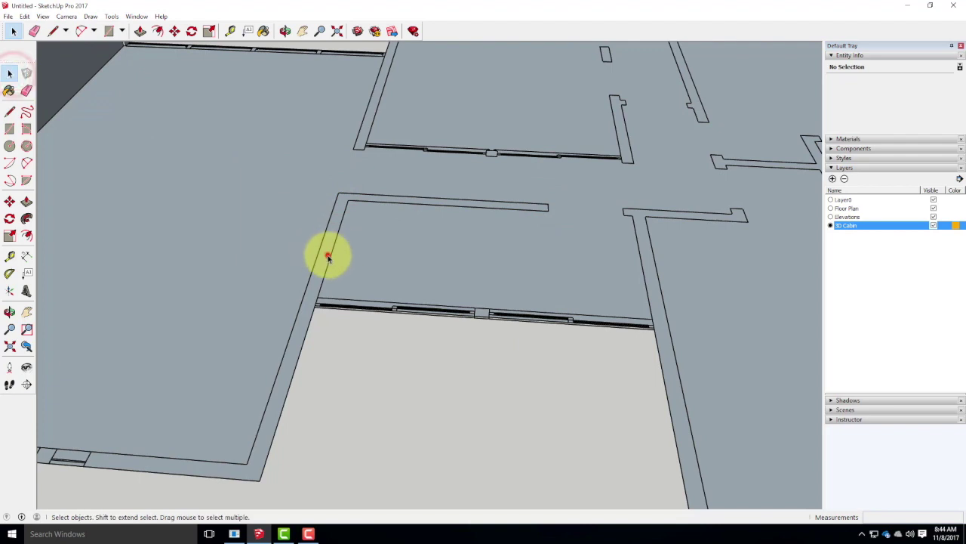
left_click(328, 257)
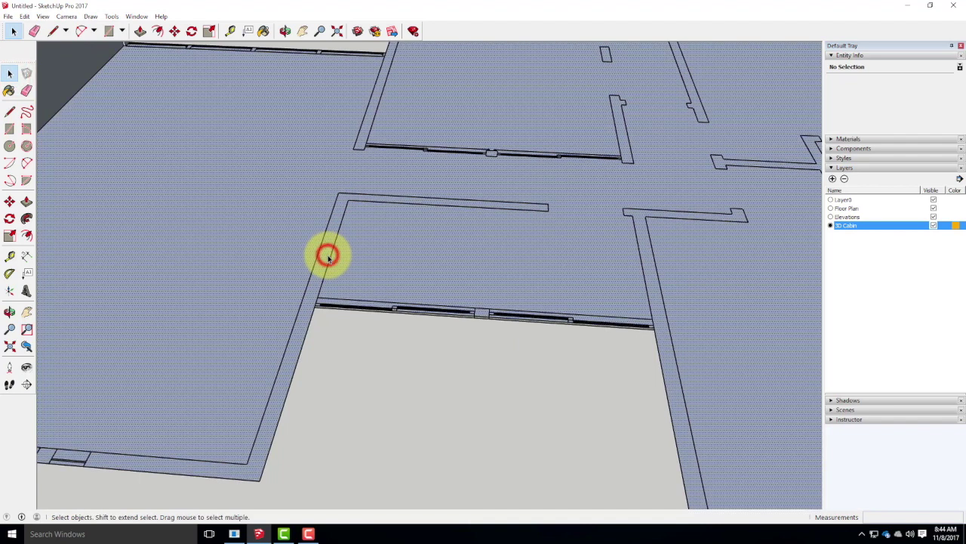
Step: Try to split the side wall from the floor by retracing its inner edge from the interior corner to the outer corner
left_click(11, 113)
left_click(339, 193)
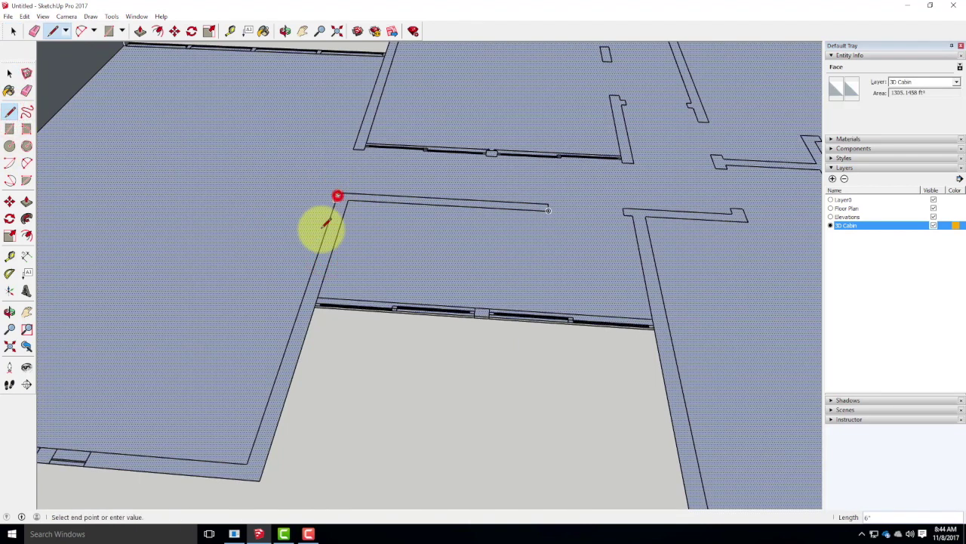
left_click(249, 462)
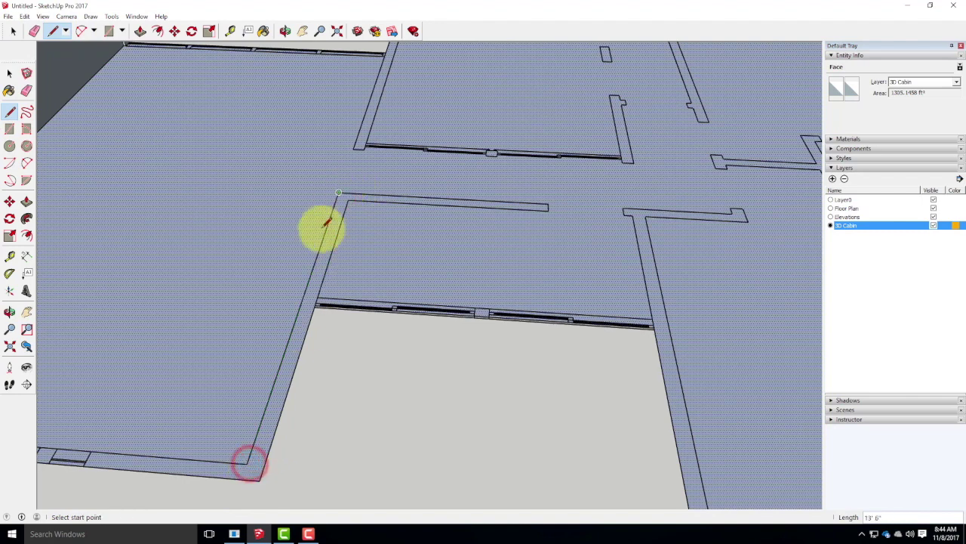
scroll(358, 389, "down", 3)
key("Escape")
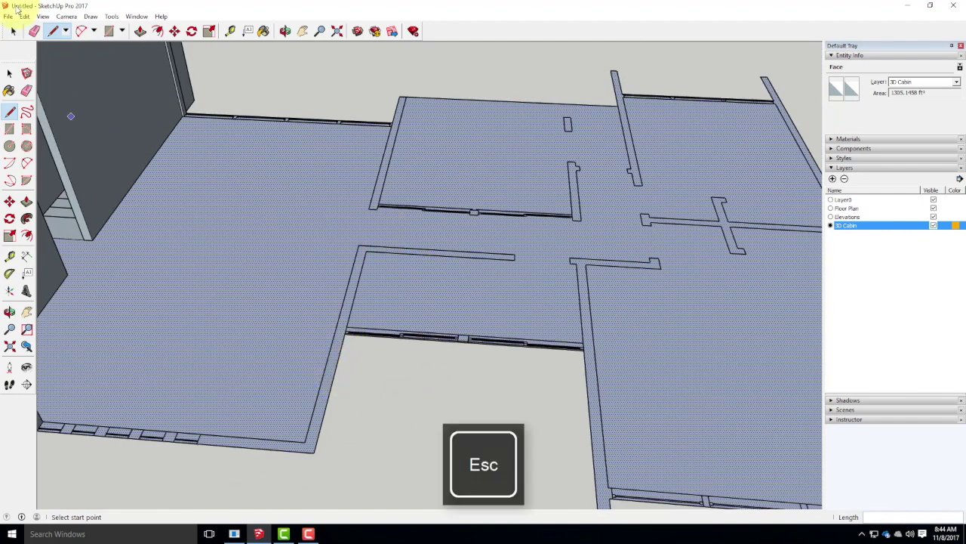
left_click(10, 73)
left_click(334, 345)
left_click(401, 364)
left_click(334, 346)
left_click(384, 381)
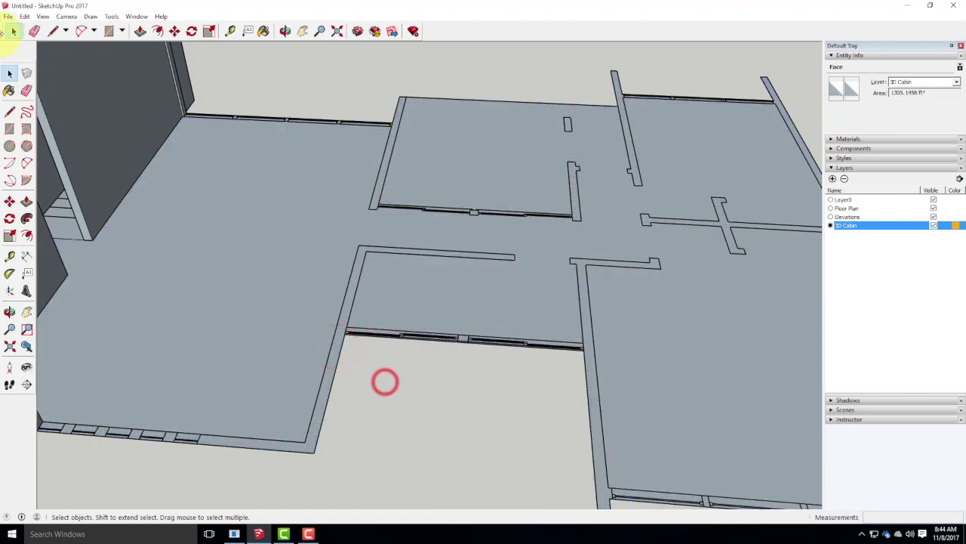
Step: Draw a 14' by 6" rectangle over the side wall opposite the entrance to make it a separate face
left_click(10, 129)
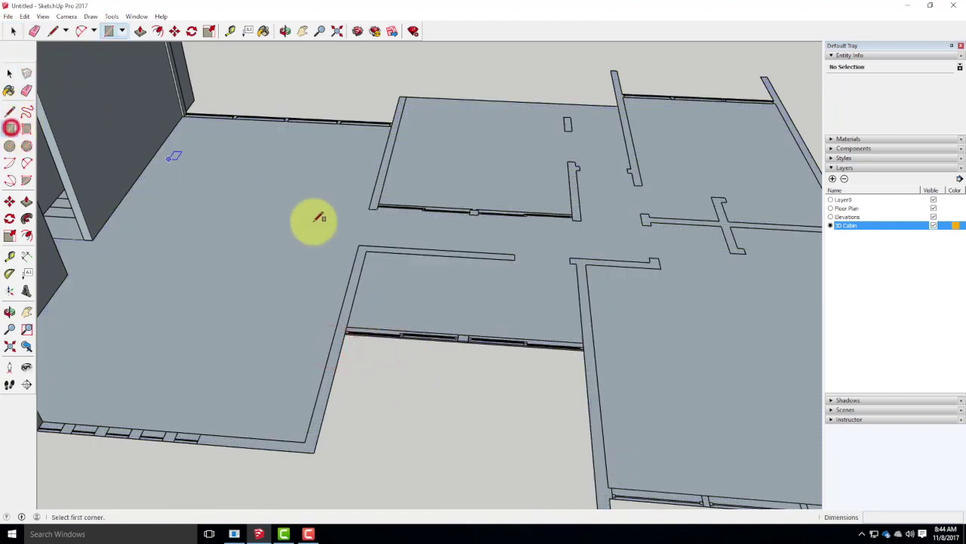
left_click(359, 246)
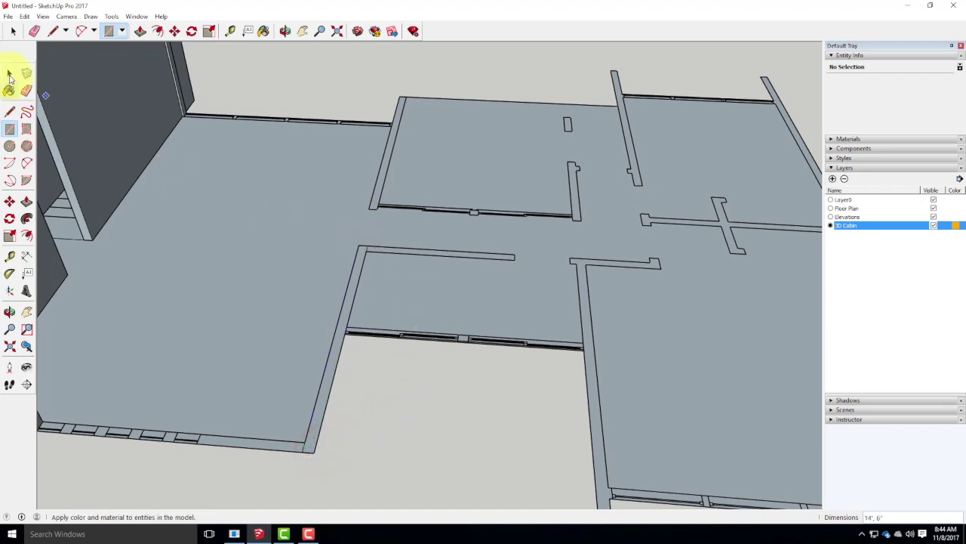
left_click(10, 73)
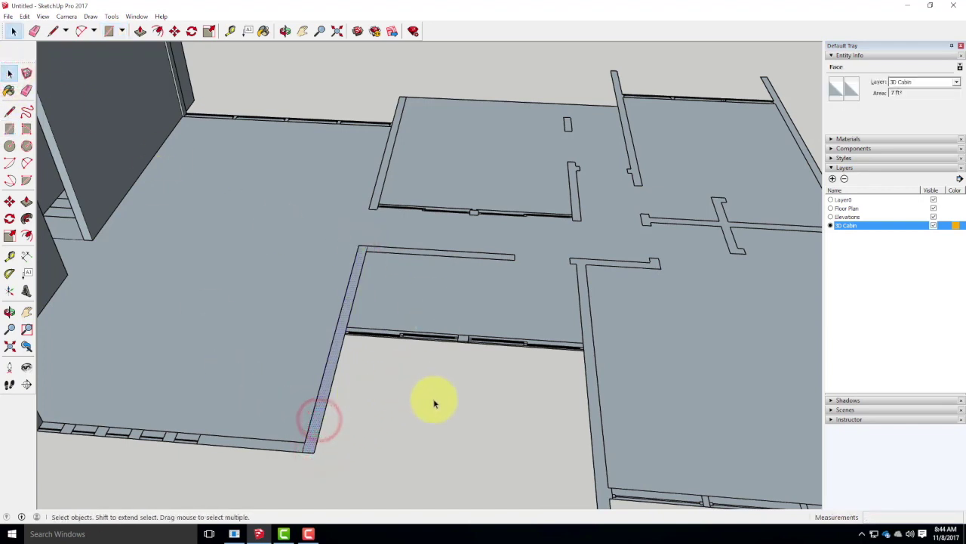
Step: Push/Pull the side wall face opposite the entrance up to the height of the raised L-shaped wall
scroll(426, 389, "down", 3)
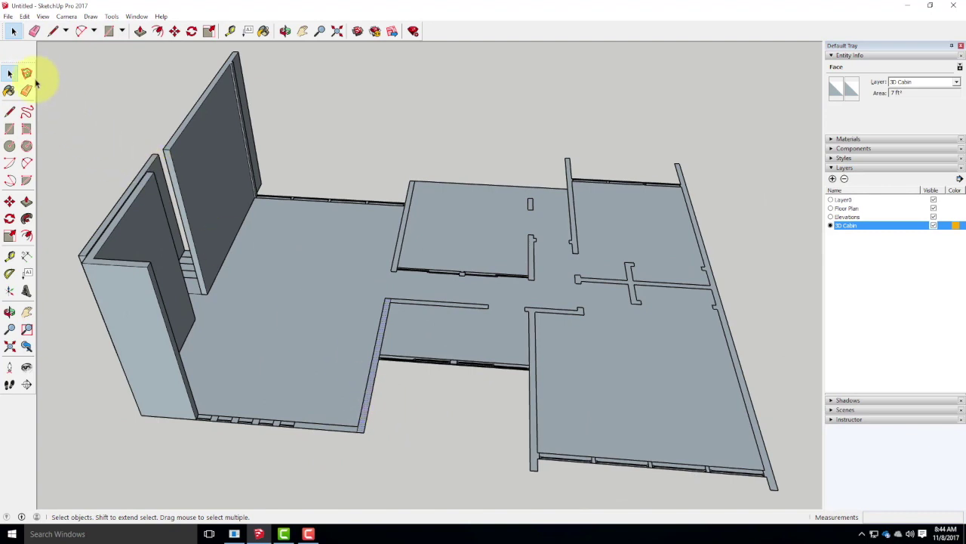
left_click(27, 202)
left_click_drag(366, 404, 188, 276)
Step: Draw a rectangle over the short wall strip between the last window opening and the raised side wall
middle_click_drag(354, 440, 484, 424)
left_click(9, 129)
scroll(407, 462, "up", 3)
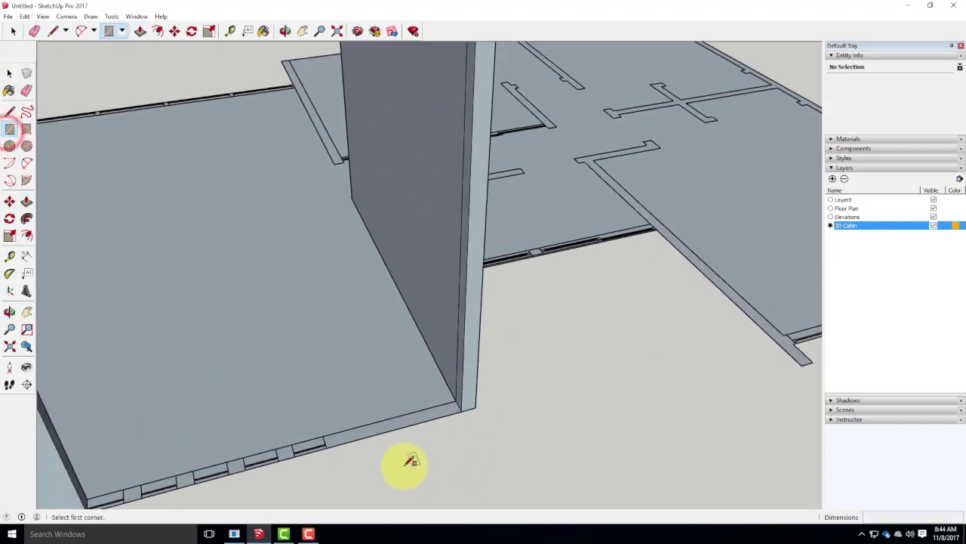
left_click(322, 437)
left_click(466, 410)
Step: Push/Pull the short wall strip beside the window openings up about 14' to match the top of the adjoining side wall
left_click(9, 72)
left_click(25, 201)
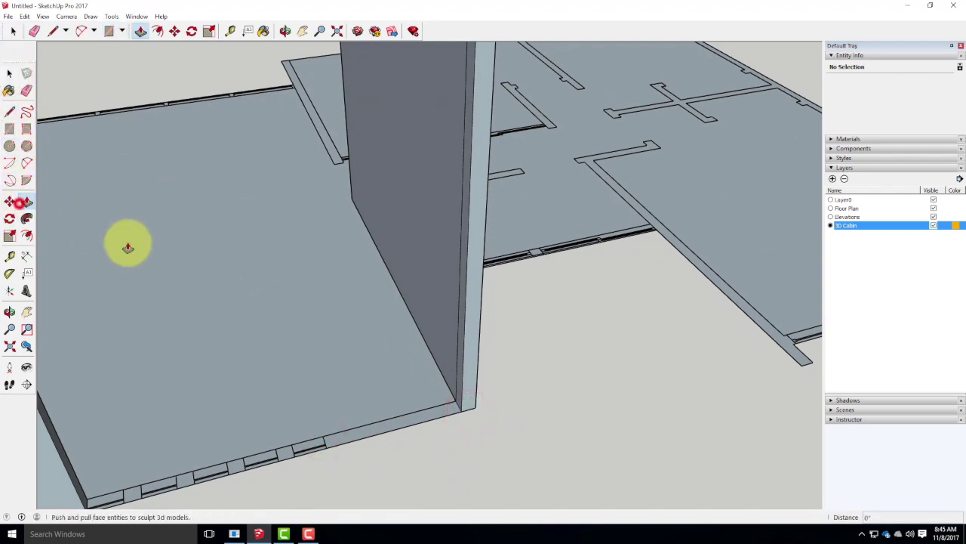
left_click(412, 419)
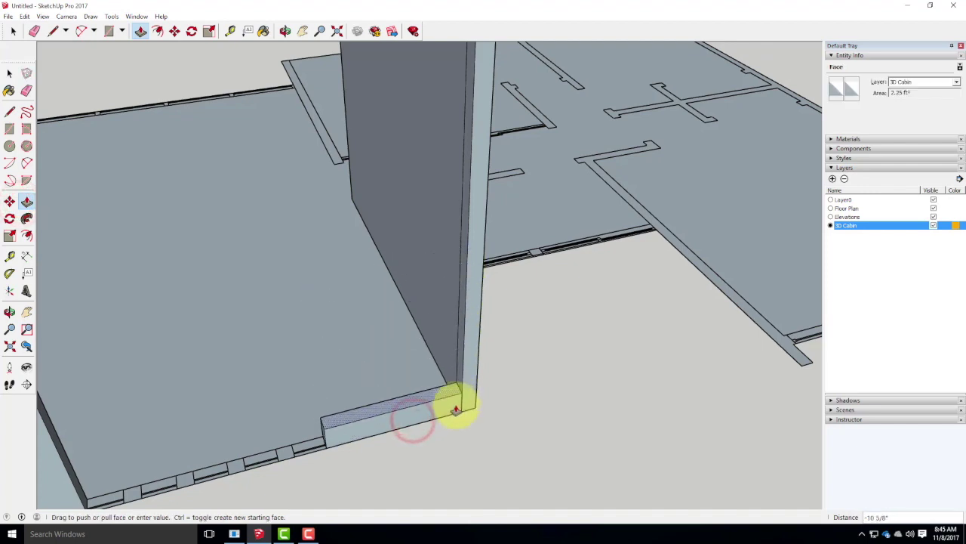
scroll(460, 381, "down", 3)
left_click(474, 149)
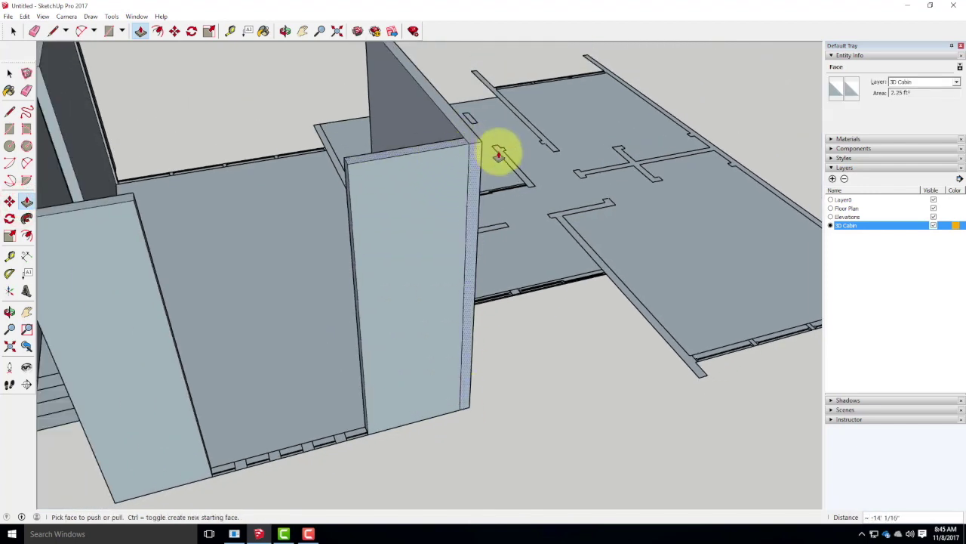
Step: Delete the vertical edge at the joint between the short wall and the side wall to merge their outer faces
left_click(7, 73)
middle_click_drag(513, 391, 354, 332)
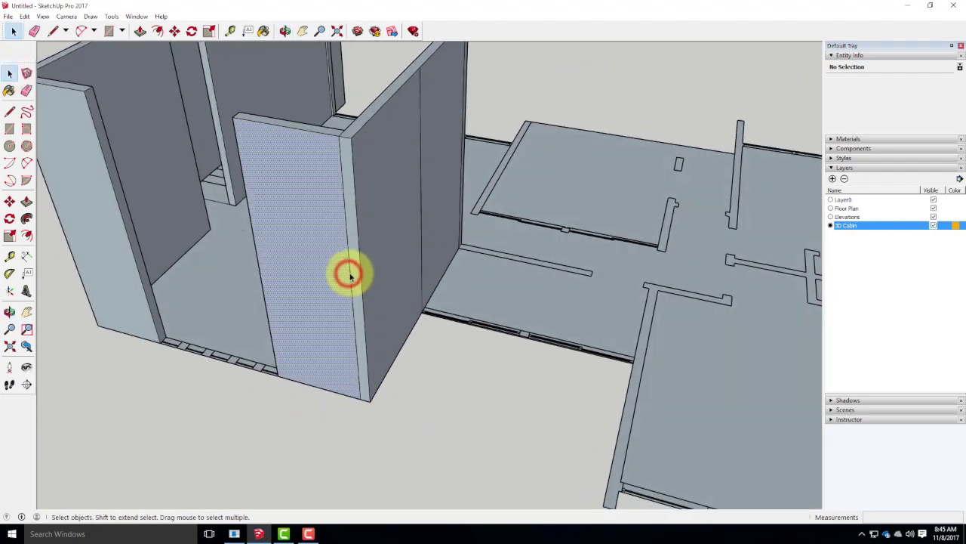
left_click(349, 275)
key("Delete")
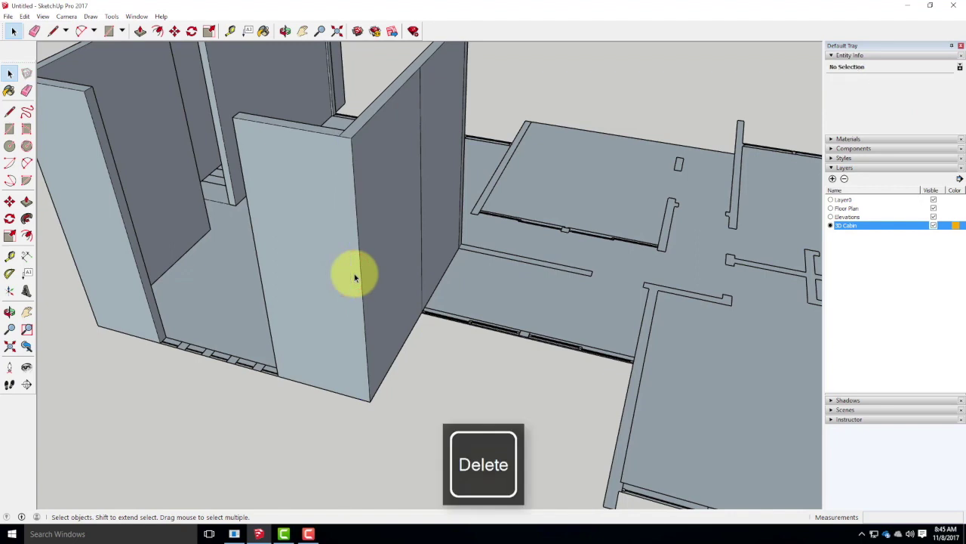
Step: Examine the raised walls from several sides and compare the porch wall with the elevation that shows the entrance doorway
middle_click_drag(339, 384, 389, 340)
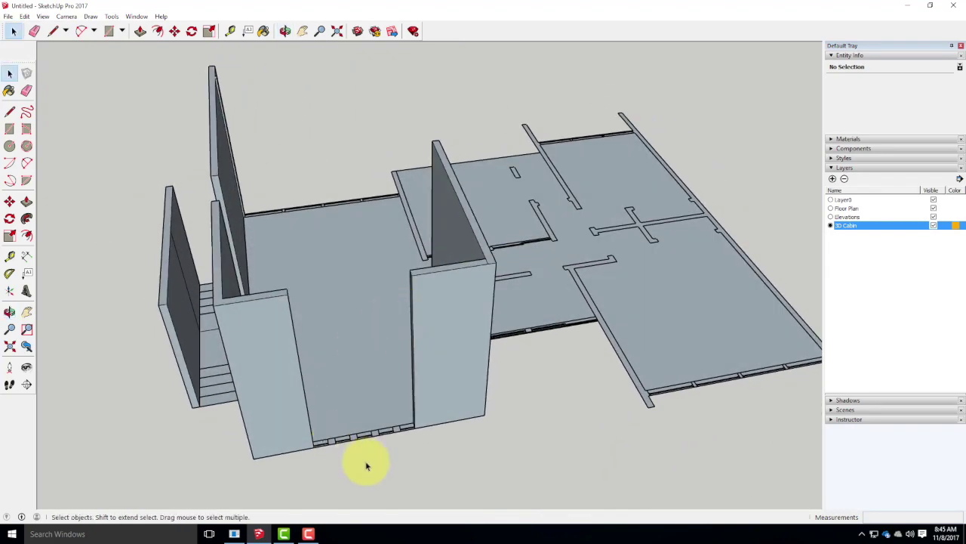
middle_click_drag(298, 385, 490, 343)
middle_click_drag(429, 358, 468, 350)
middle_click_drag(355, 312, 294, 300)
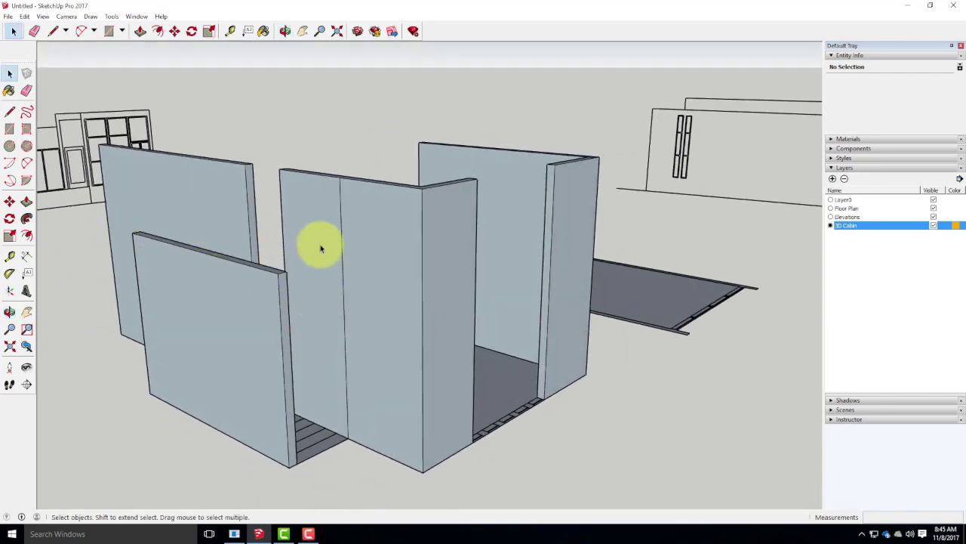
scroll(332, 261, "down", 3)
middle_click_drag(350, 274, 285, 266)
scroll(290, 264, "up", 5)
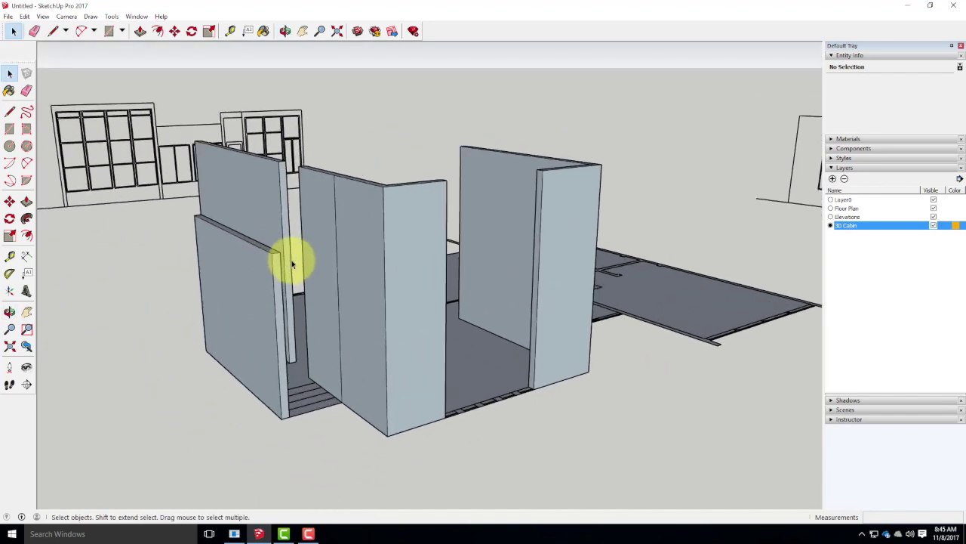
scroll(294, 280, "down", 3)
scroll(321, 287, "down", 4)
middle_click_drag(320, 280, 431, 302)
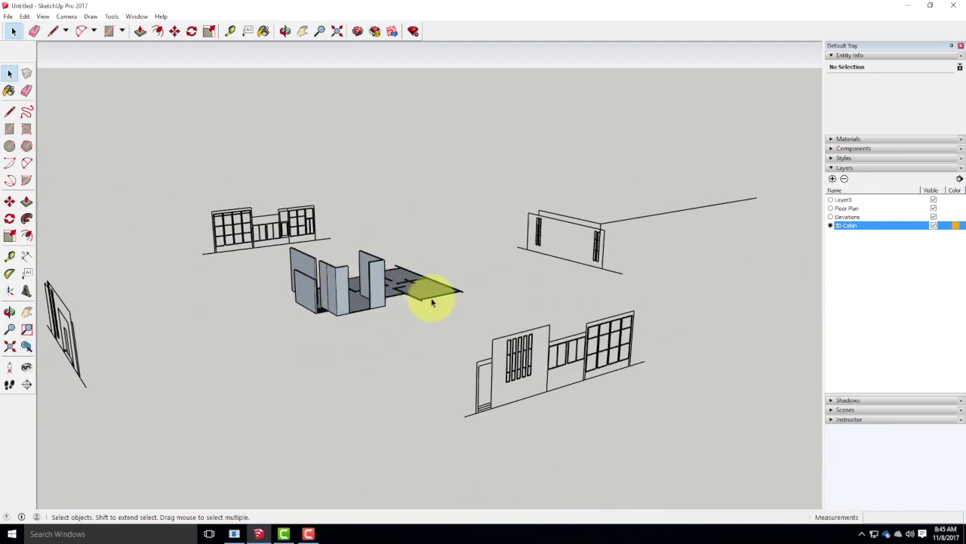
scroll(298, 340, "down", 3)
middle_click_drag(297, 341, 231, 363)
scroll(210, 355, "up", 4)
scroll(209, 355, "up", 2)
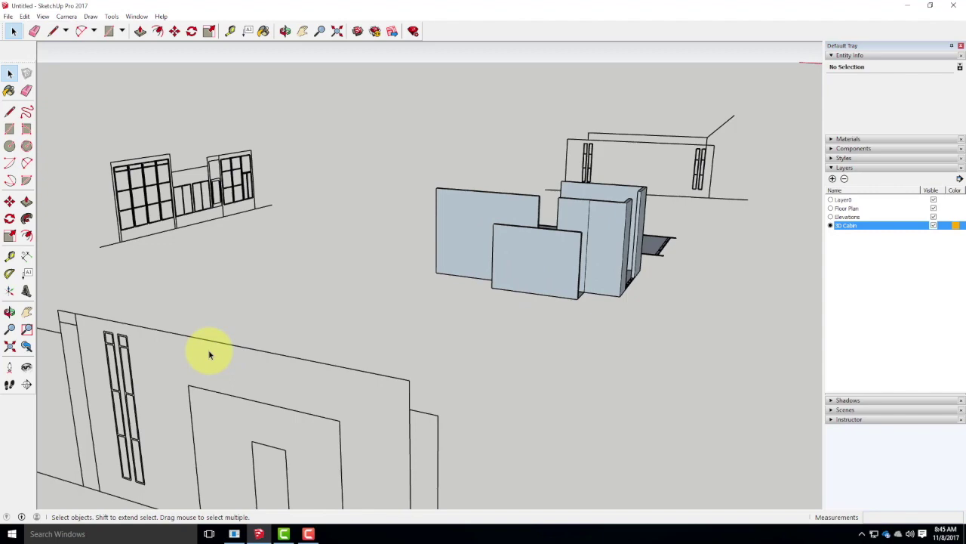
scroll(574, 216, "up", 3)
middle_click_drag(619, 216, 378, 266)
scroll(399, 280, "up", 3)
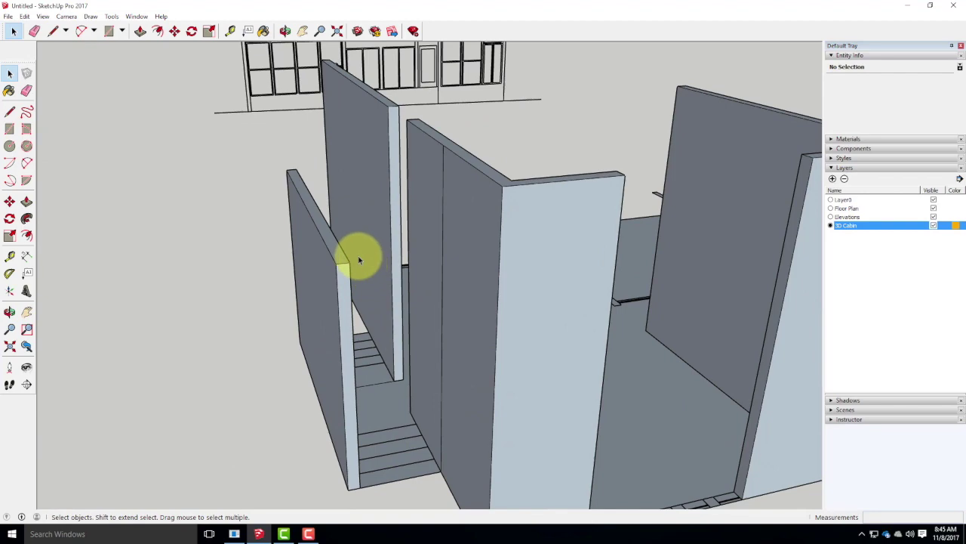
Step: Draw a line 1' below the top edge across the full length of the porch wall's inner face
middle_click_drag(355, 204, 222, 243)
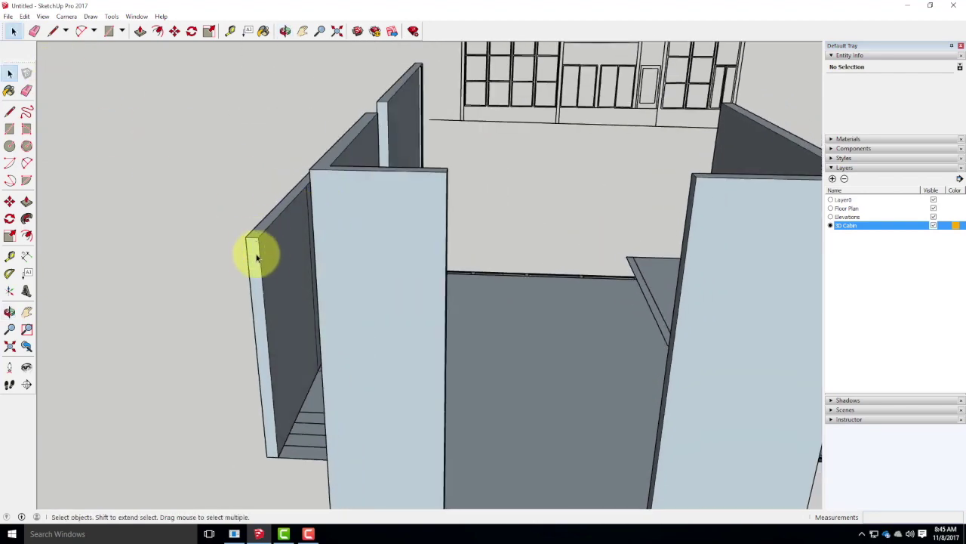
middle_click_drag(287, 247, 317, 255)
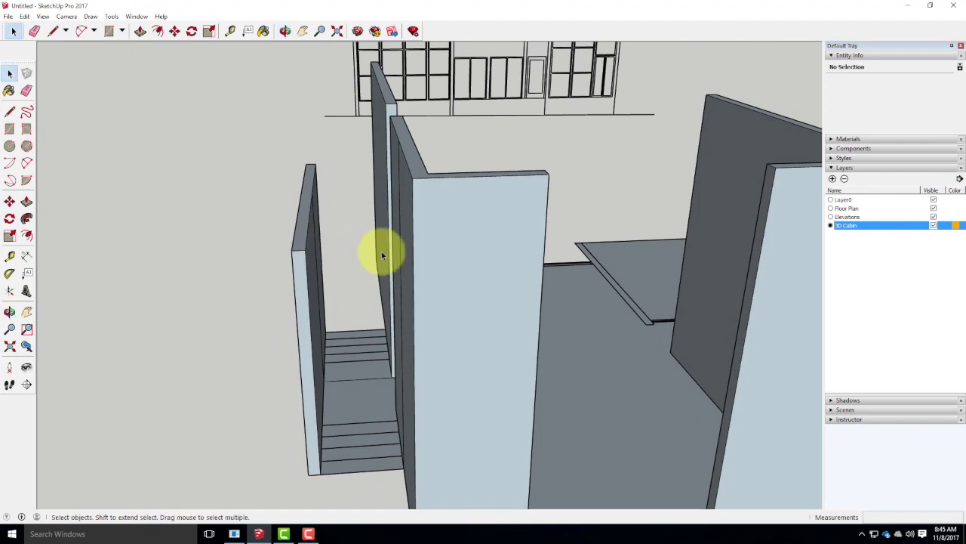
middle_click_drag(425, 255, 219, 249)
left_click(11, 113)
scroll(233, 231, "up", 5)
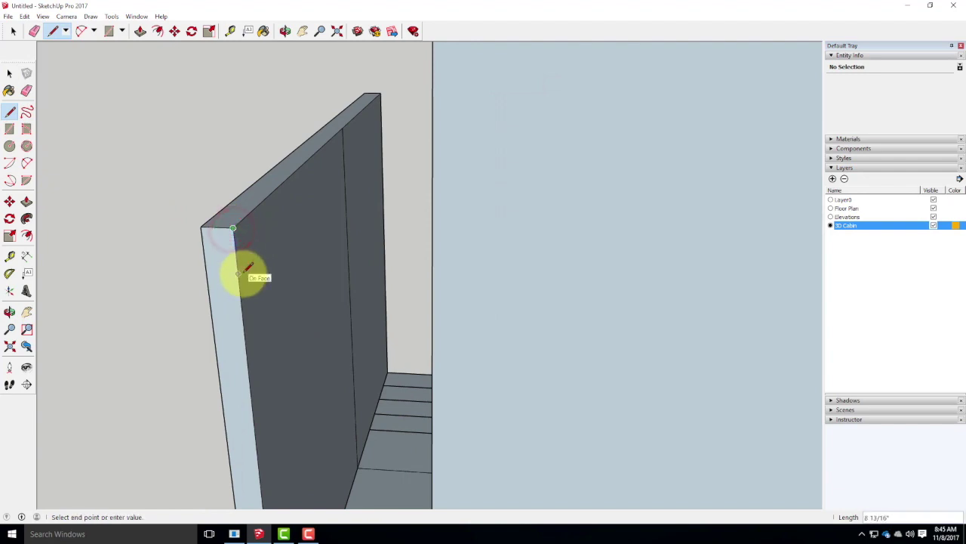
type("1'")
key("Return")
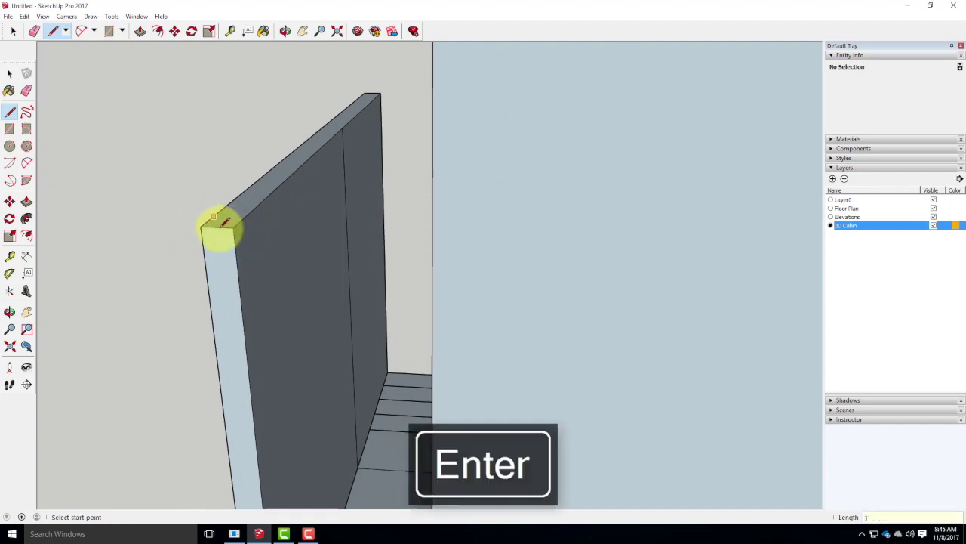
left_click(240, 290)
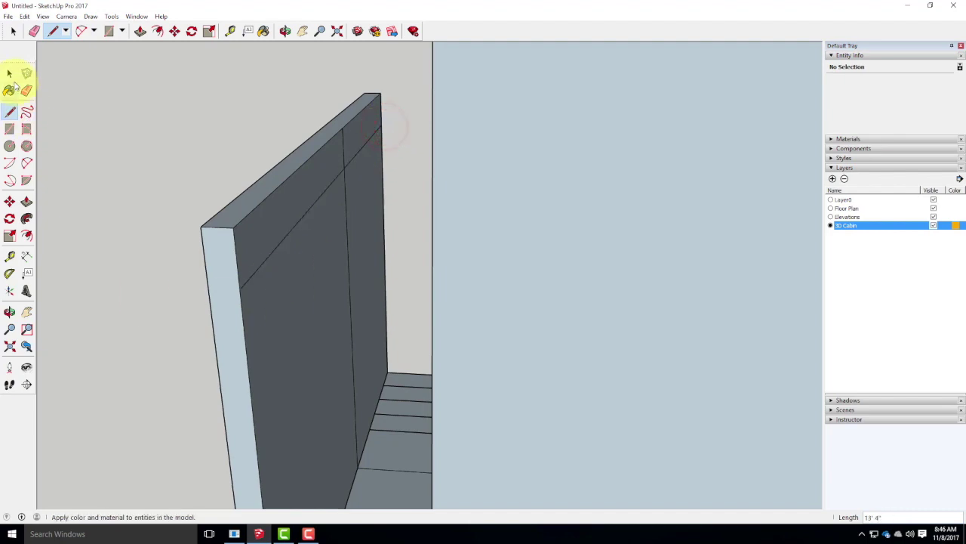
Step: Delete the short vertical edge that divides the 1' band along the top of the porch wall's inner face
key("space")
left_click(302, 173)
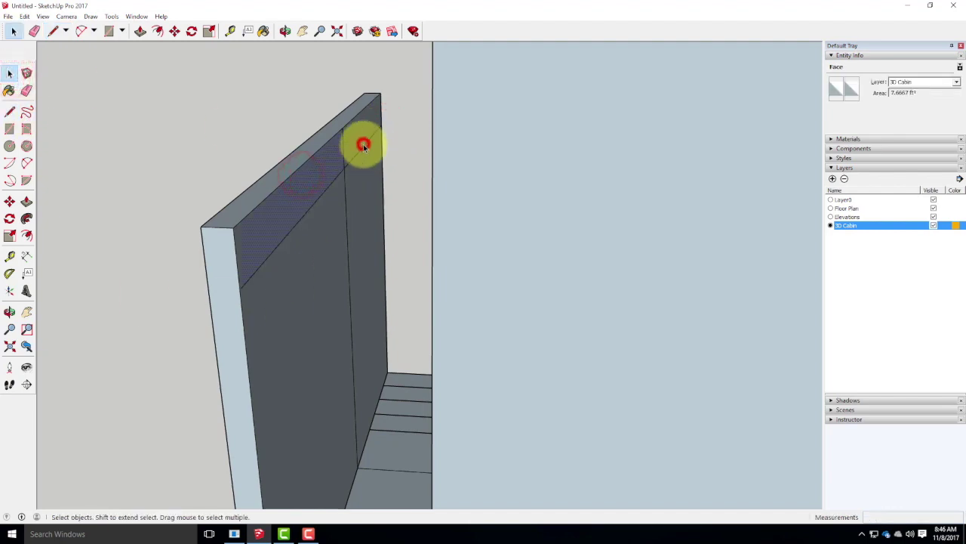
left_click(361, 142)
left_click(395, 123)
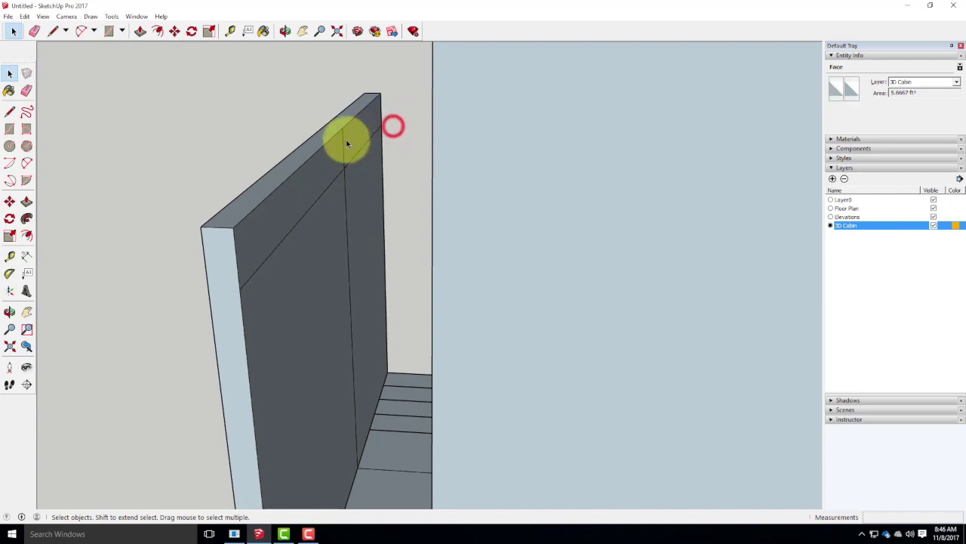
left_click(345, 139)
key("Delete")
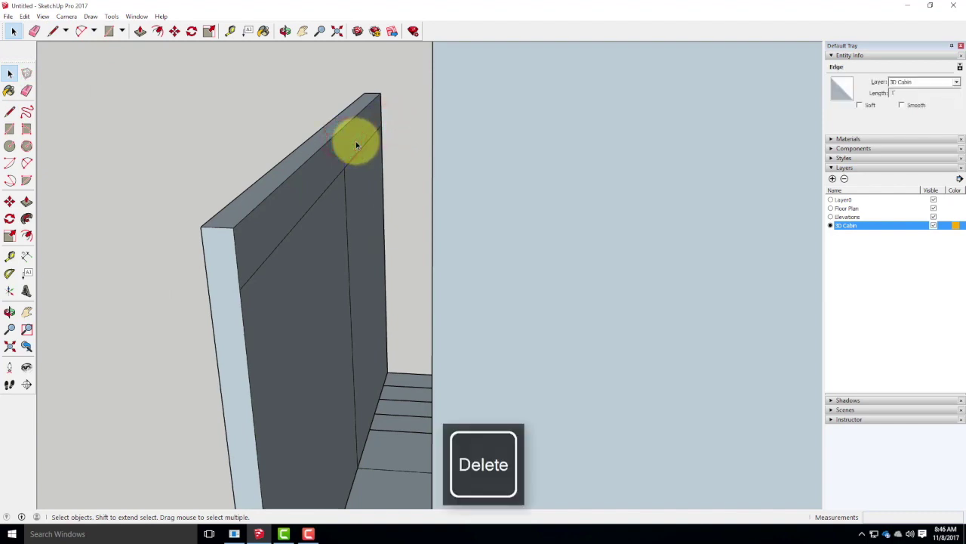
Step: Push/Pull the top band of the porch wall 3' 6" across to meet the side wall, forming the porch roof slab
left_click(352, 150)
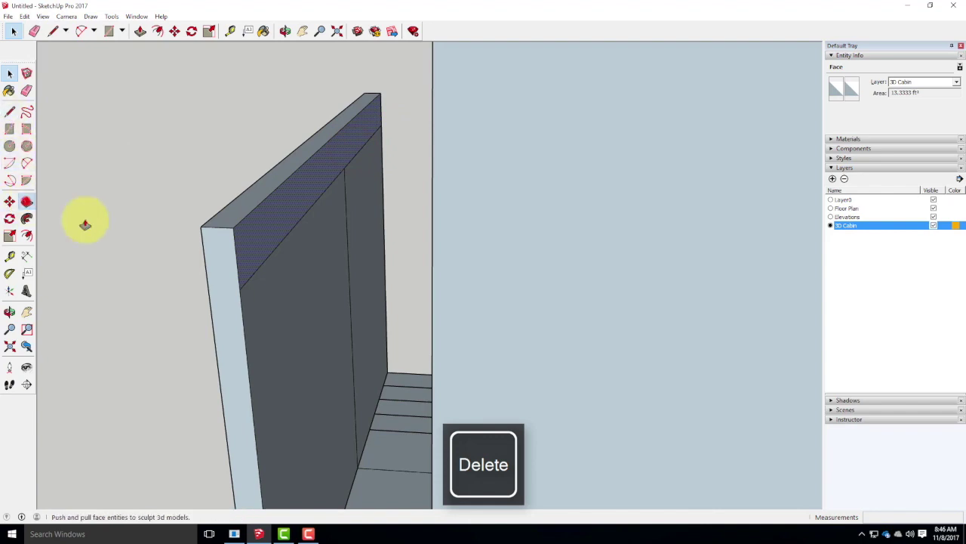
left_click(27, 202)
left_click(250, 239)
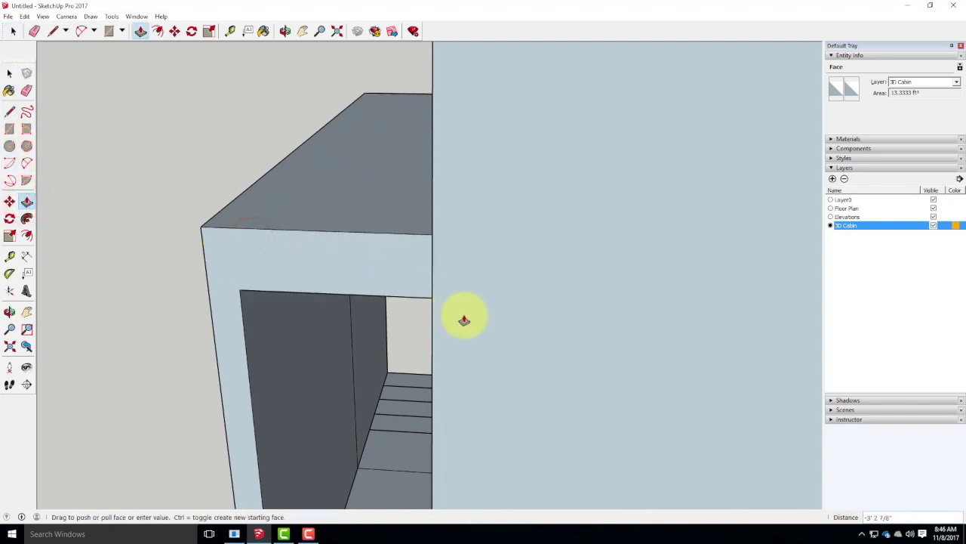
middle_click_drag(429, 319, 435, 339)
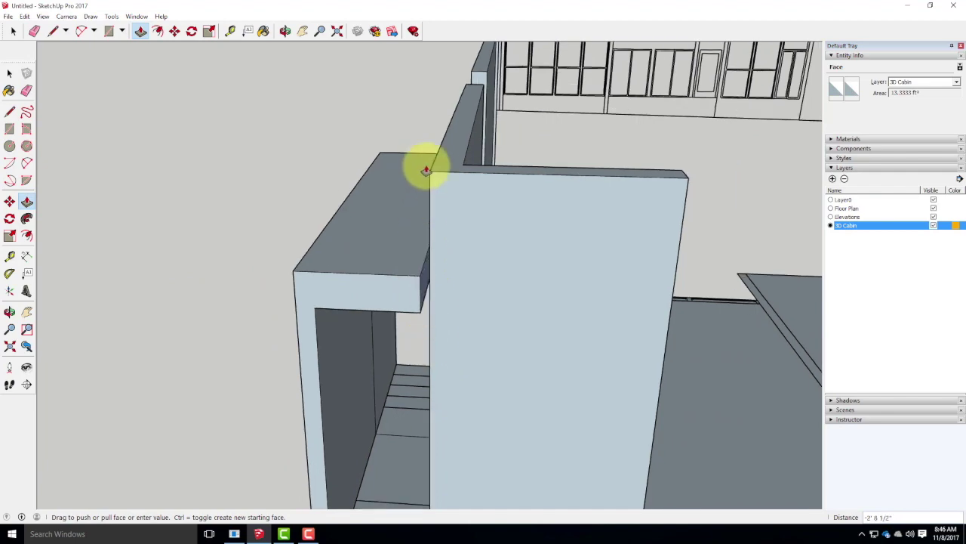
left_click(432, 175)
Step: Examine the porch roof slab from several sides and compare it with the entrance doorway and side wall in the elevation
scroll(297, 302, "down", 3)
middle_click_drag(221, 355, 294, 290)
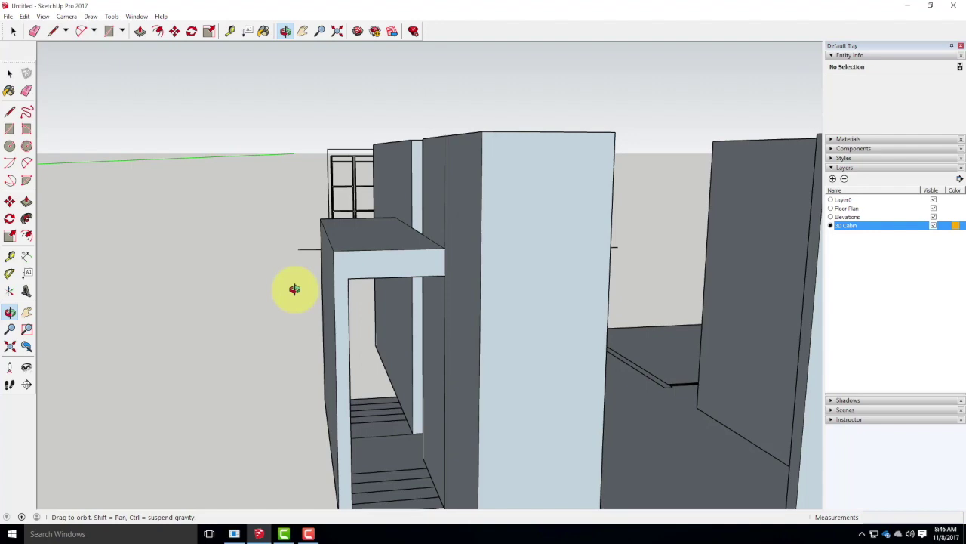
middle_click_drag(369, 236, 483, 253)
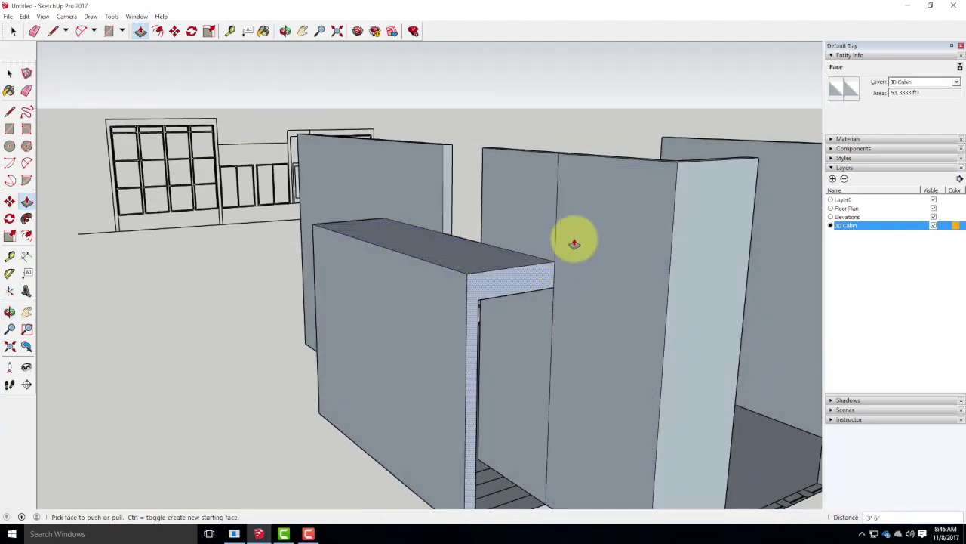
middle_click_drag(597, 237, 511, 252)
scroll(376, 247, "down", 2)
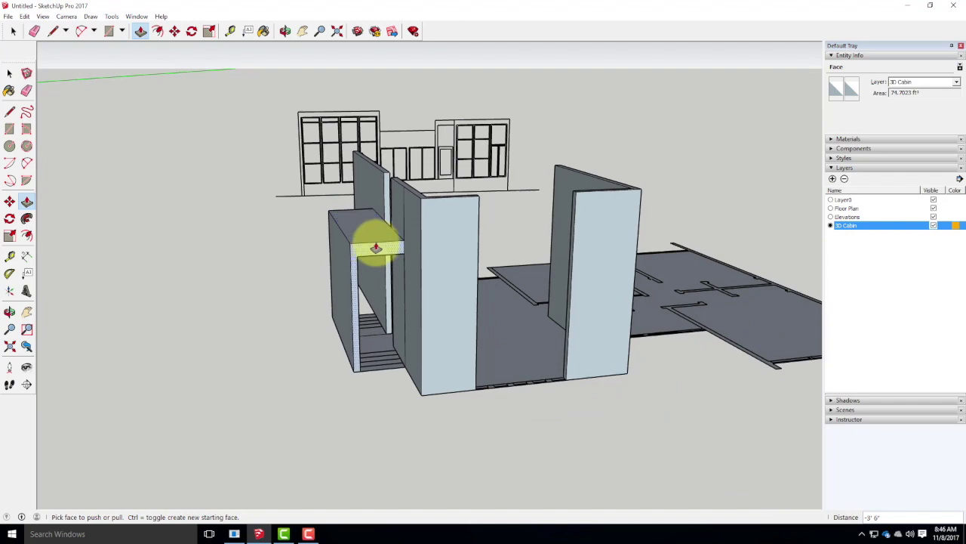
scroll(370, 250, "up", 3)
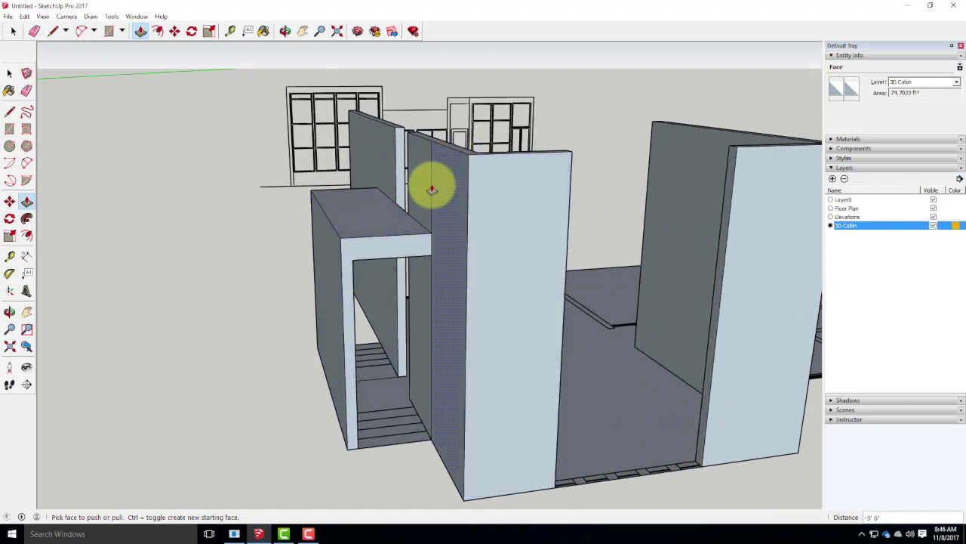
scroll(431, 190, "down", 4)
middle_click_drag(432, 191, 502, 233)
scroll(390, 278, "down", 2)
scroll(390, 278, "down", 2)
scroll(613, 318, "up", 3)
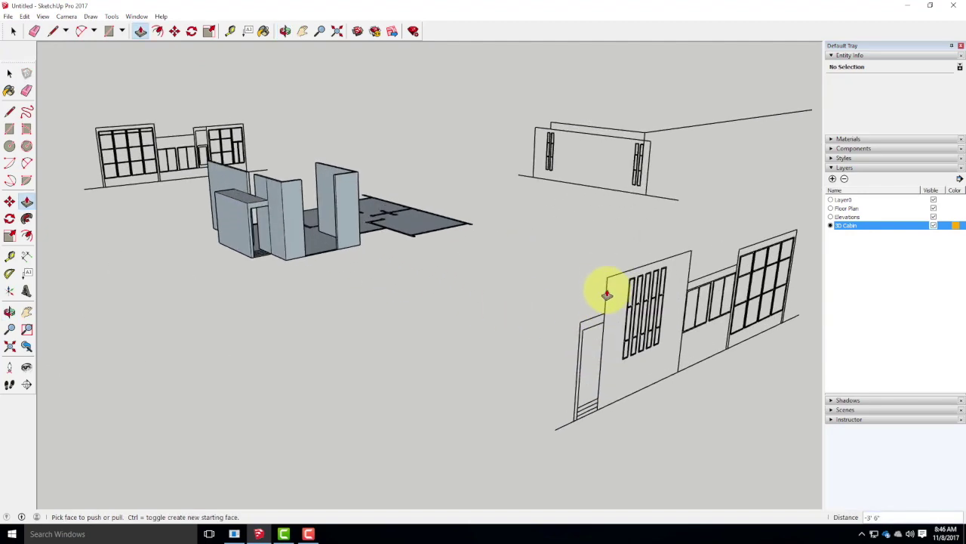
scroll(610, 319, "up", 4)
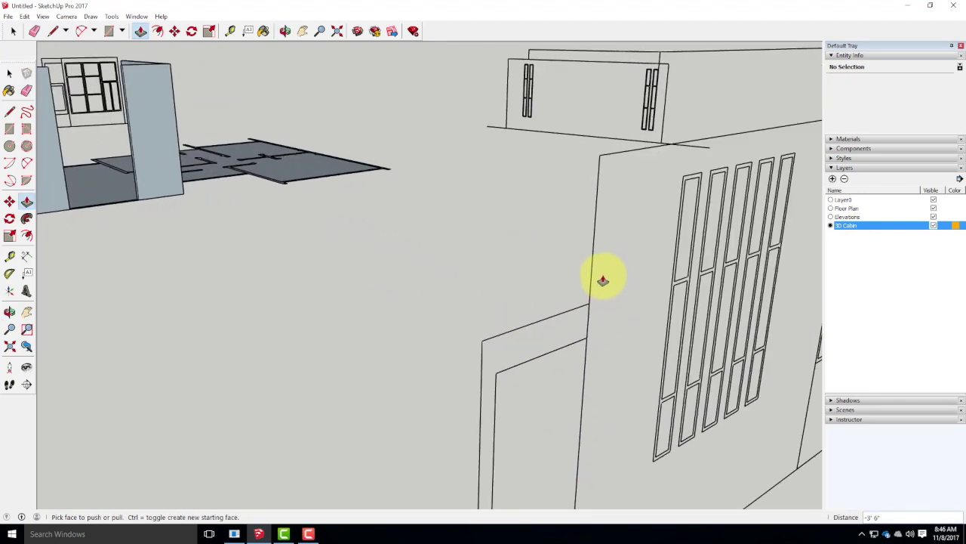
scroll(568, 358, "down", 3)
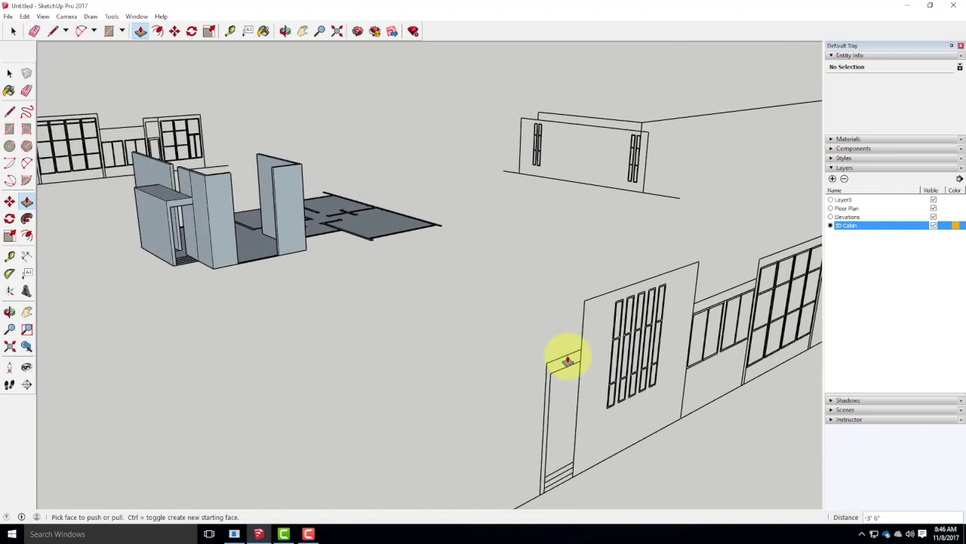
Step: Draw a sloped roof line on the elevation from the tall wall's edge down to the porch's outer top corner
left_click(9, 111)
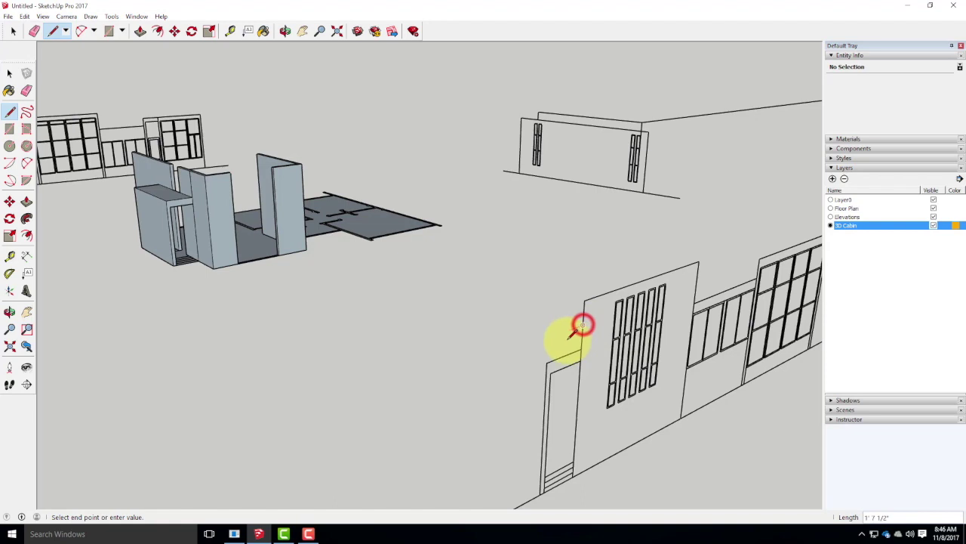
left_click(546, 364)
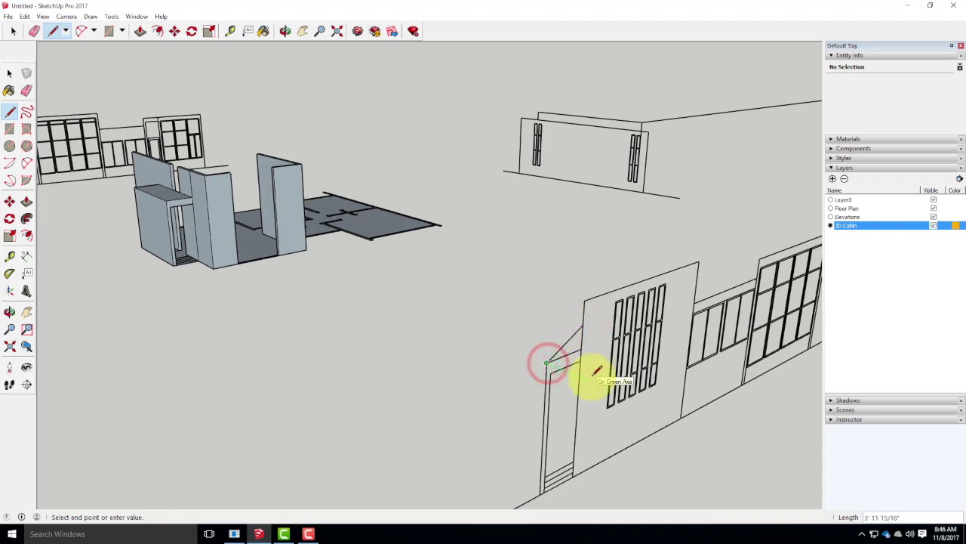
key("Escape")
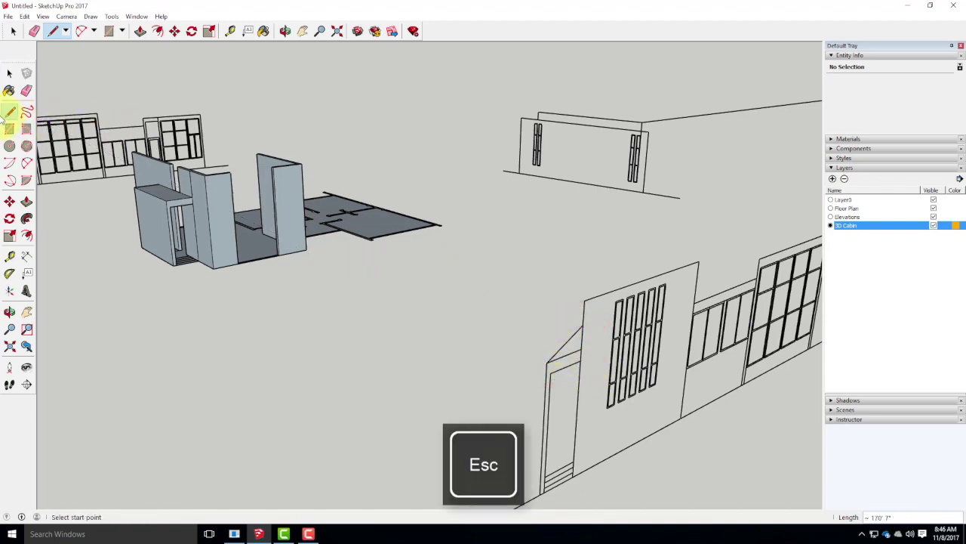
Step: Draw a line along the green axis from the elevation slope's upper end to the cabin's side wall, about 73' 11 5/8" long
left_click(8, 111)
left_click(582, 321)
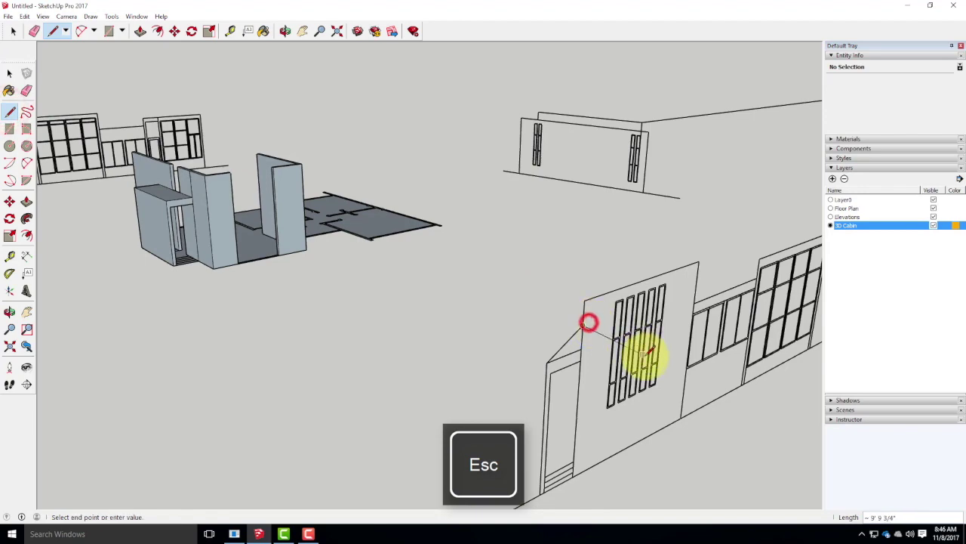
scroll(582, 322, "down", 3)
scroll(360, 227, "up", 6)
scroll(386, 249, "up", 1)
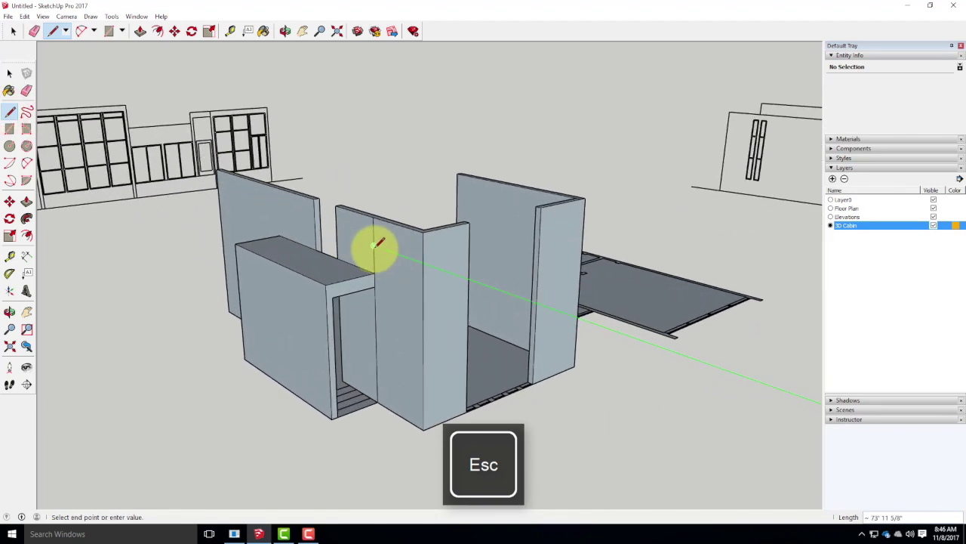
left_click(376, 248)
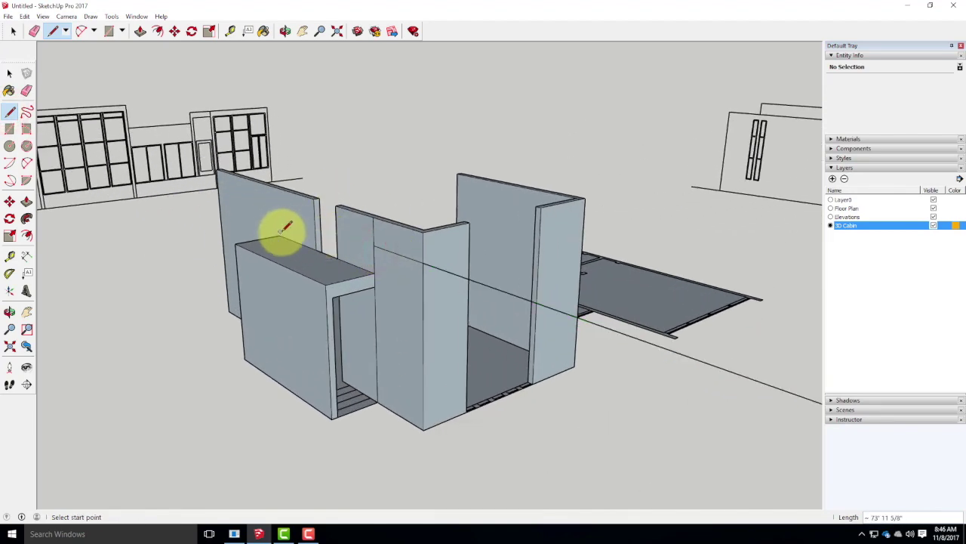
Step: Draw a vertical line up from the porch slab's far inner corner and a 13' 4" top line back to the projected height point
left_click(279, 235)
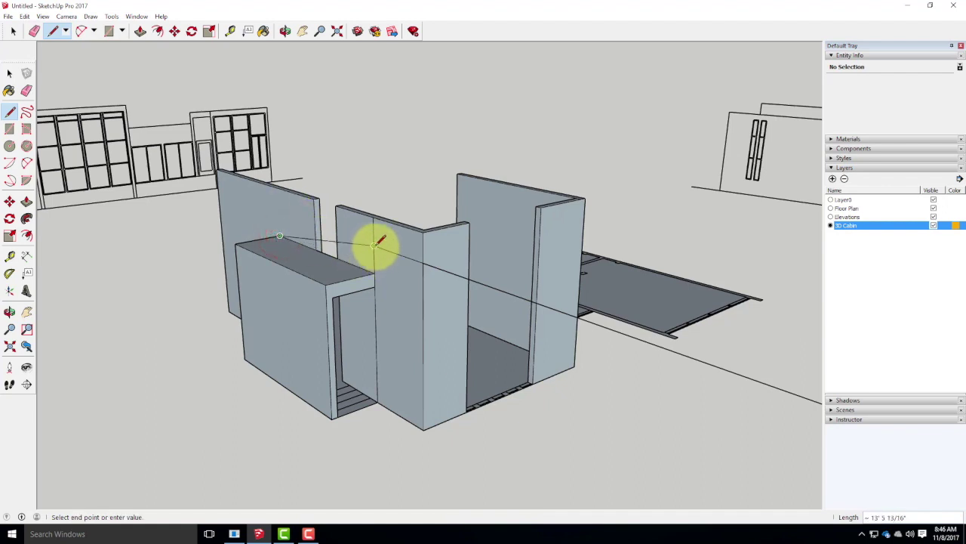
left_click(279, 209)
left_click(374, 243)
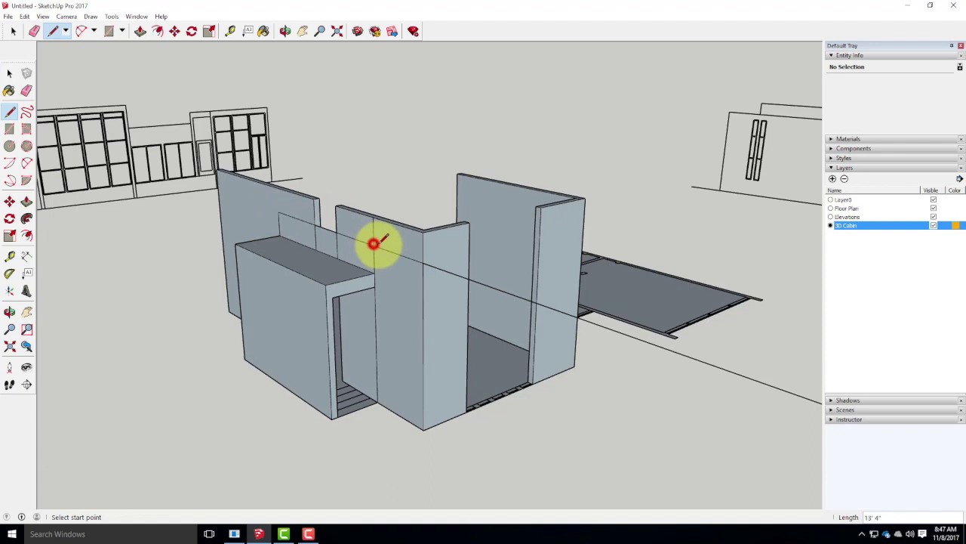
Step: Draw sloped lines at both ends of the porch from the upper line down to the outer top corners, closing the pitched roof
left_click(373, 245)
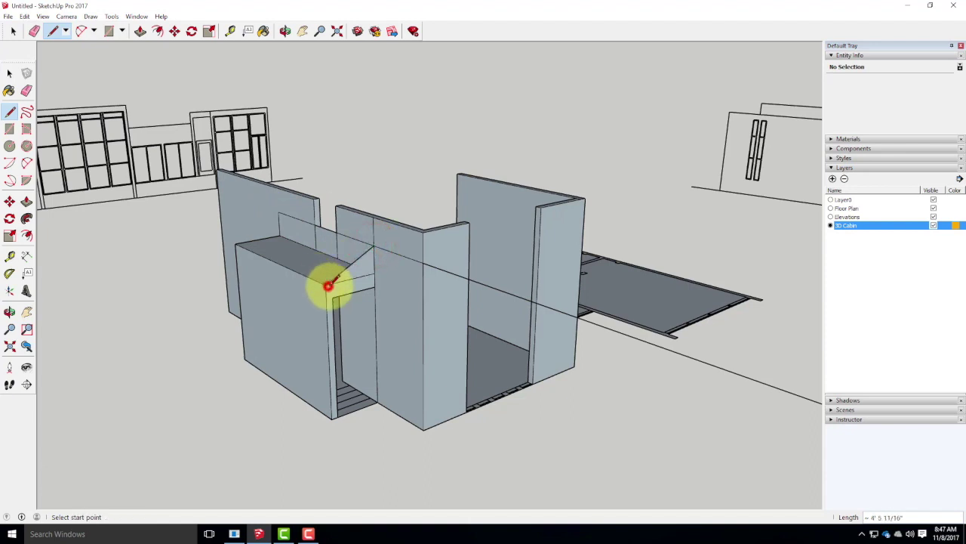
left_click(280, 210)
left_click(234, 244)
key("Escape")
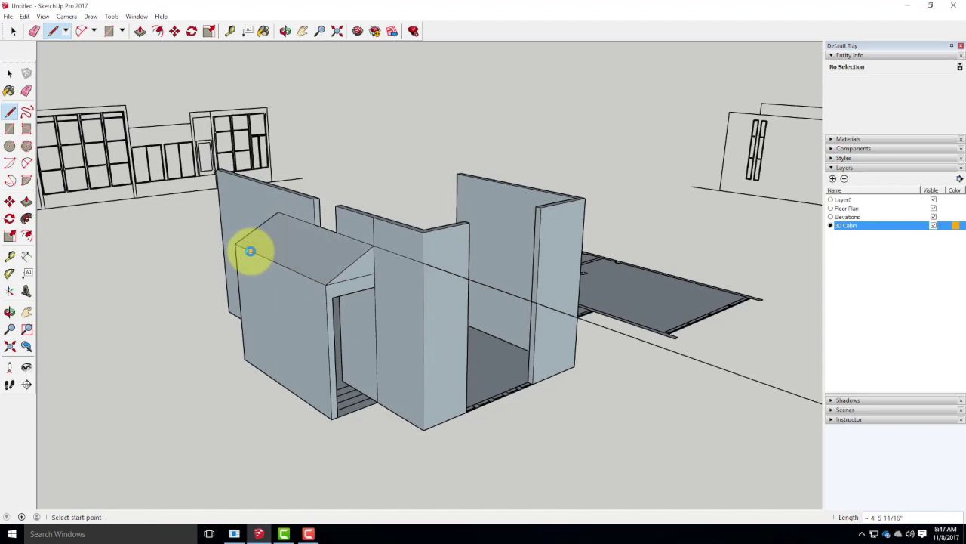
Step: Examine the pitched porch roof, the raised walls and the remaining floor plan against the surrounding elevations
middle_click_drag(425, 319, 321, 302)
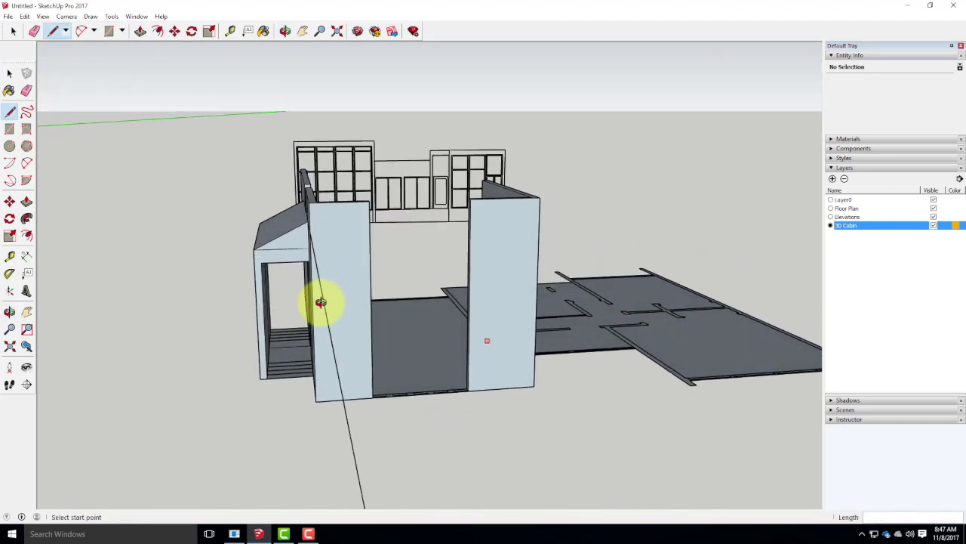
scroll(293, 324, "down", 3)
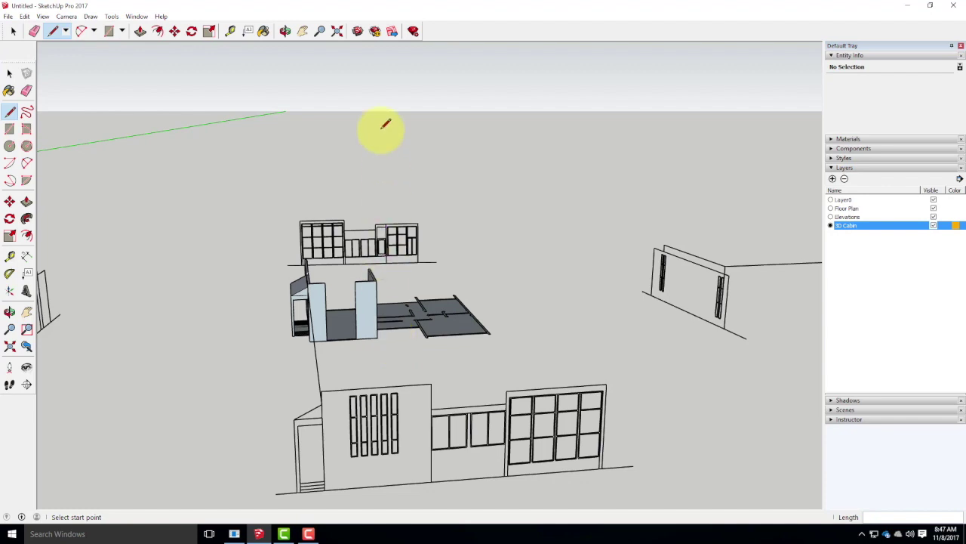
scroll(483, 253, "down", 5)
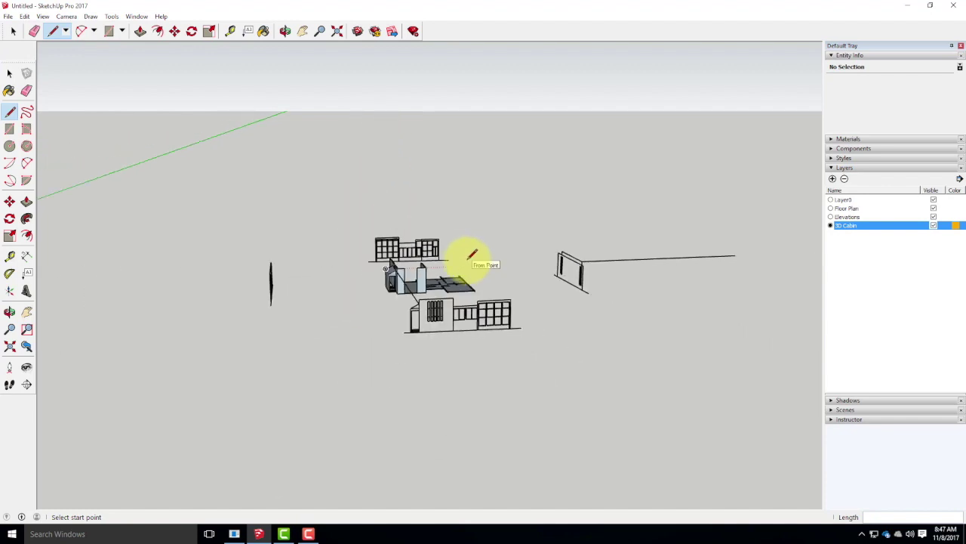
middle_click_drag(406, 278, 573, 370)
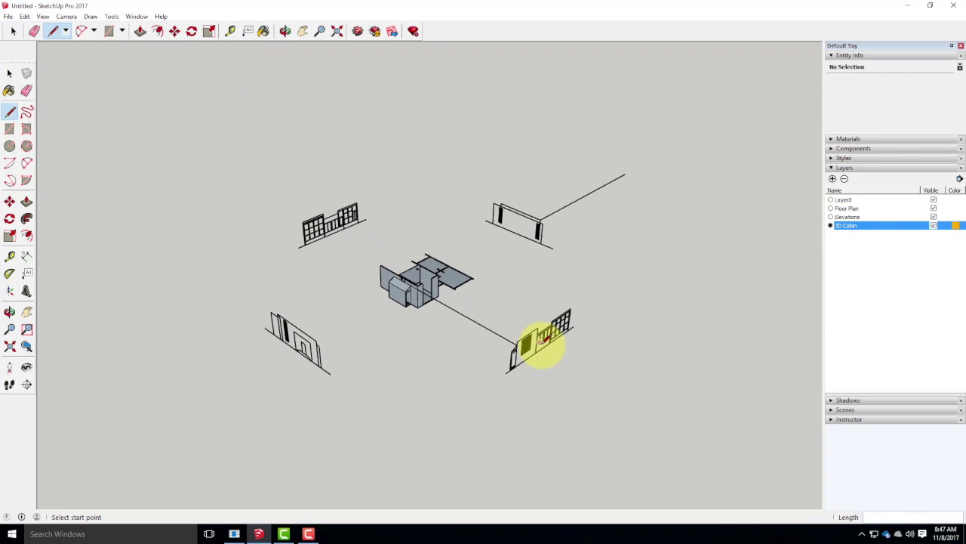
scroll(539, 337, "up", 3)
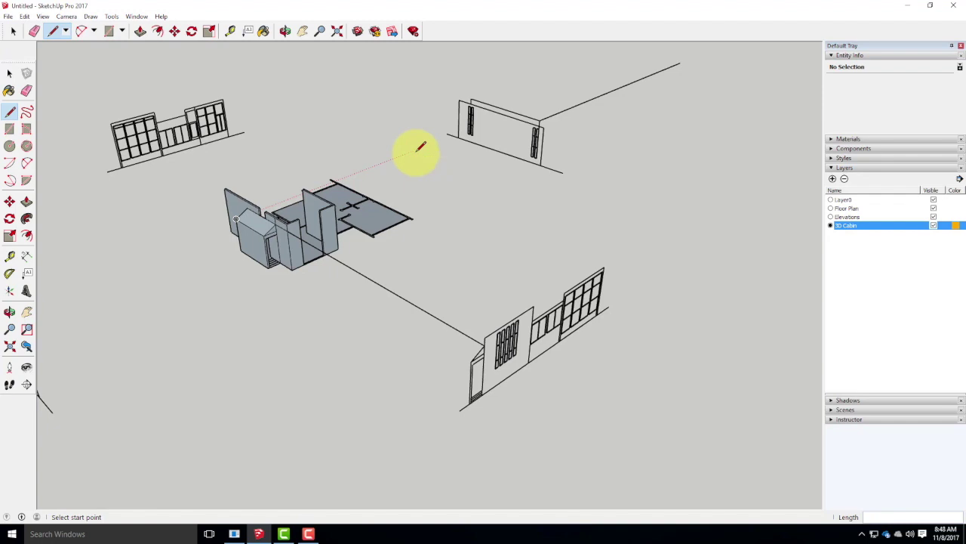
scroll(330, 233, "up", 2)
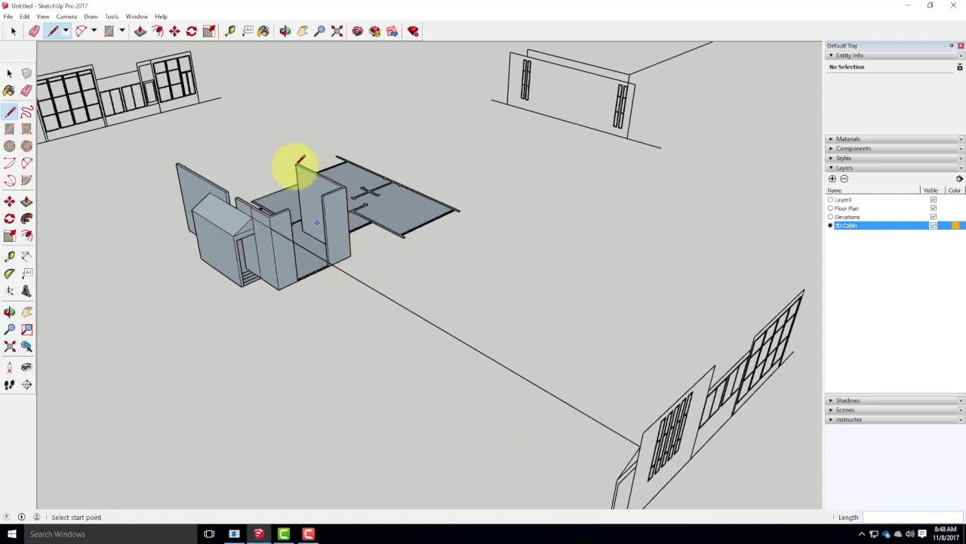
middle_click_drag(479, 298, 453, 355)
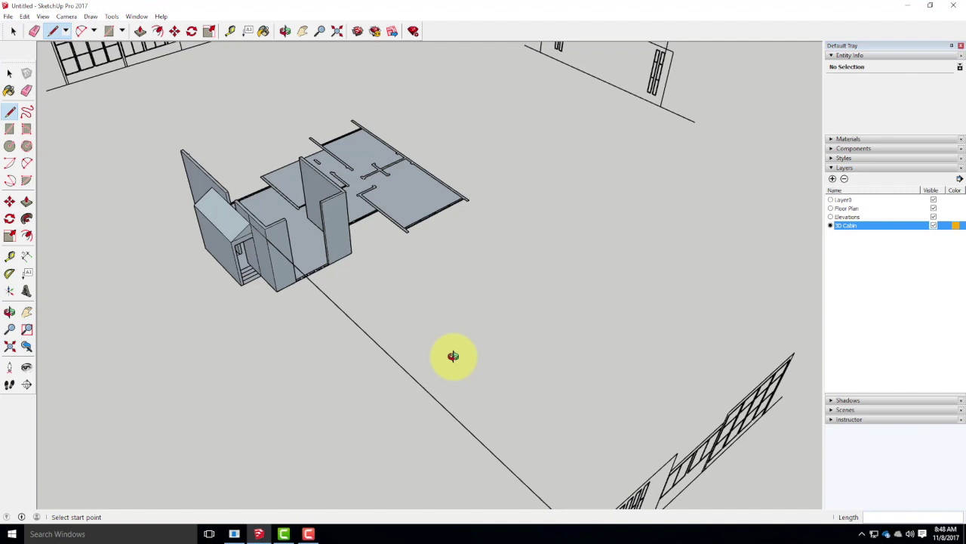
scroll(500, 383, "down", 3)
scroll(371, 233, "up", 7)
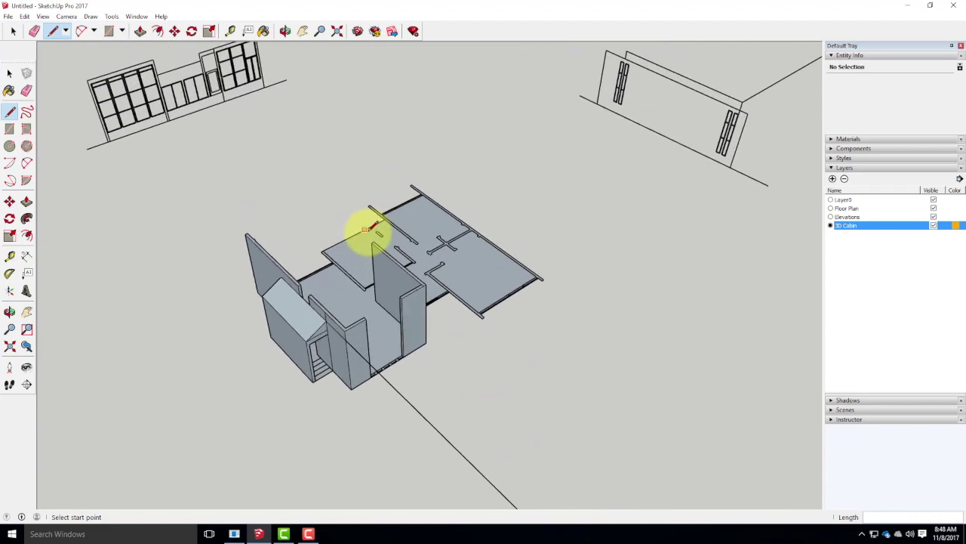
scroll(423, 306, "down", 2)
scroll(492, 410, "down", 2)
middle_click_drag(491, 410, 474, 277)
scroll(569, 272, "down", 3)
scroll(458, 374, "up", 3)
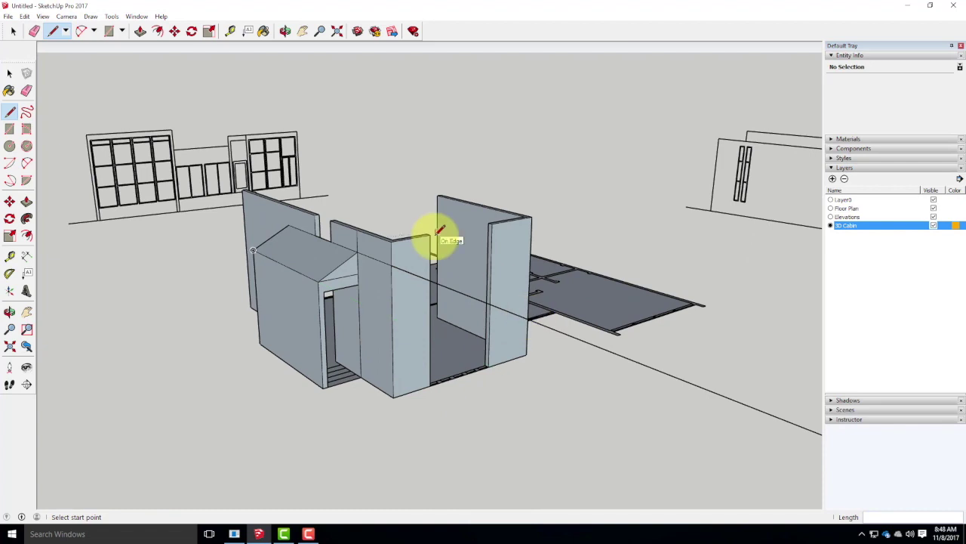
left_click(8, 16)
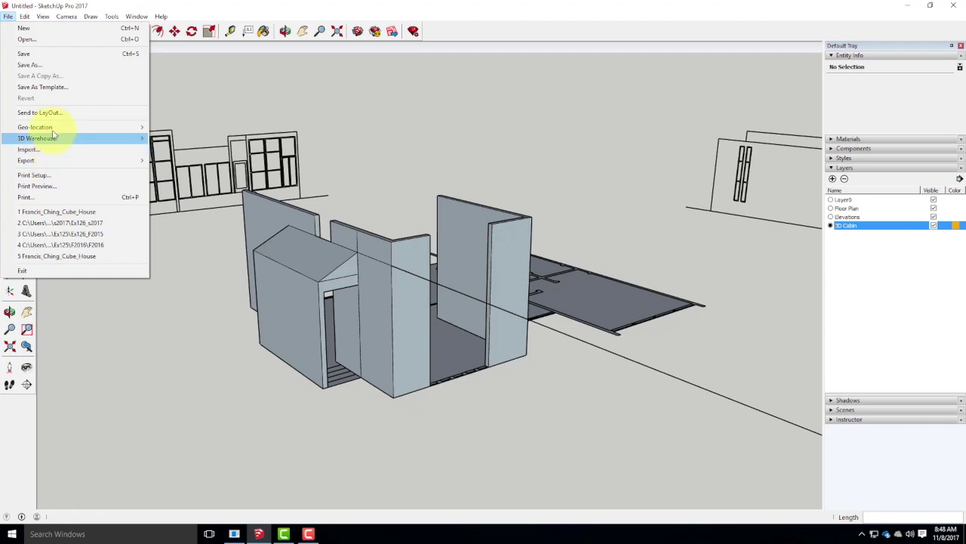
mouse_move(53, 161)
left_click(195, 171)
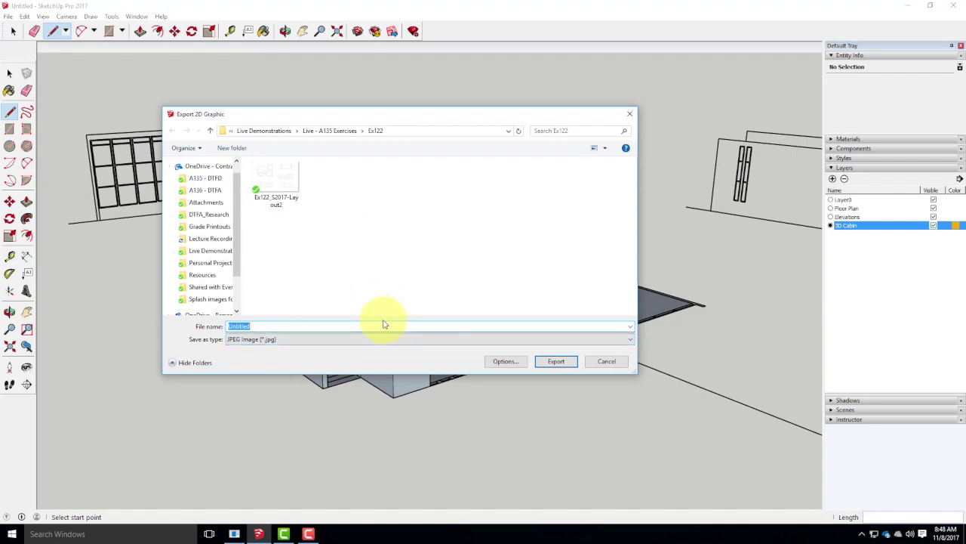
left_click(608, 361)
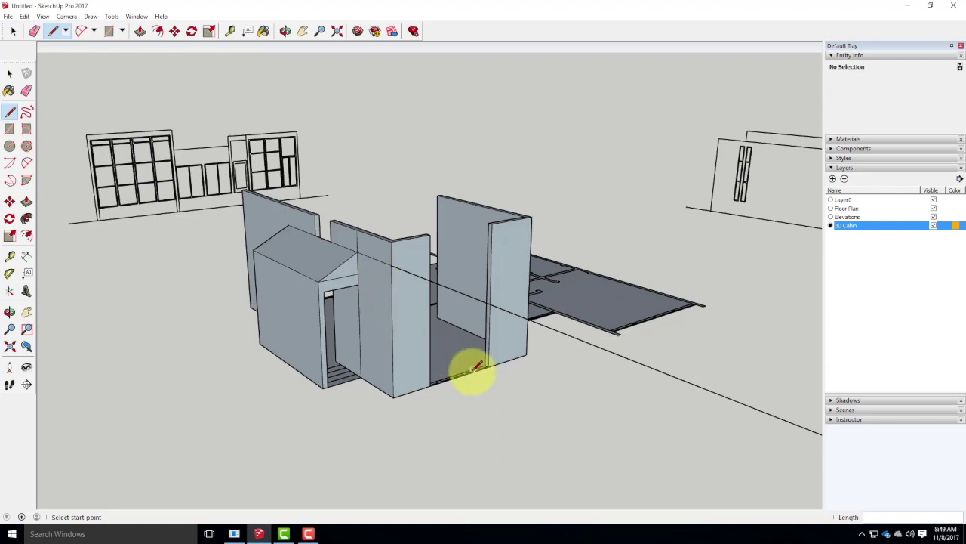
Step: Draw 6" by 6" rectangles over the first two pillar footprints along the end wall's window opening
scroll(475, 320, "up", 3)
scroll(482, 351, "up", 3)
scroll(545, 331, "down", 2)
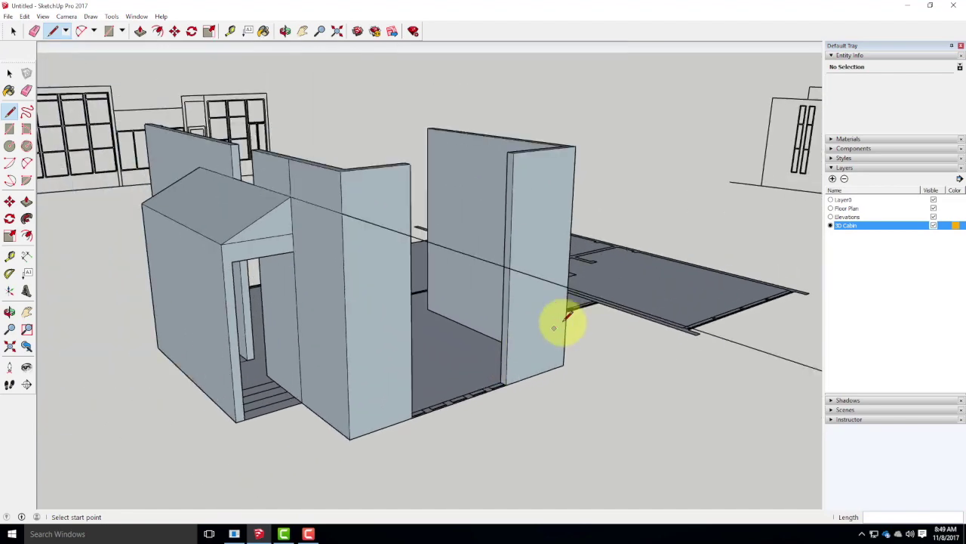
middle_click_drag(593, 306, 503, 383)
scroll(491, 385, "up", 2)
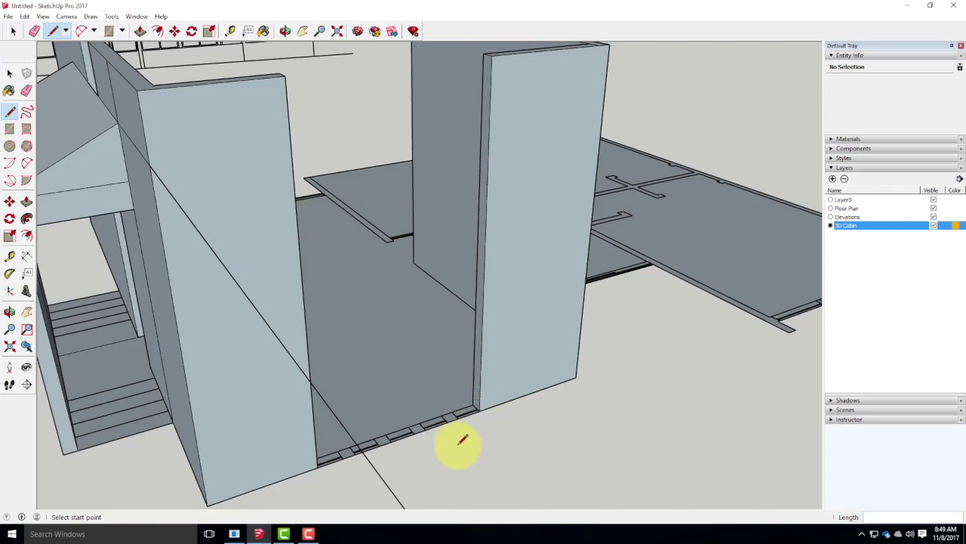
left_click(9, 129)
left_click(341, 447)
left_click(357, 457)
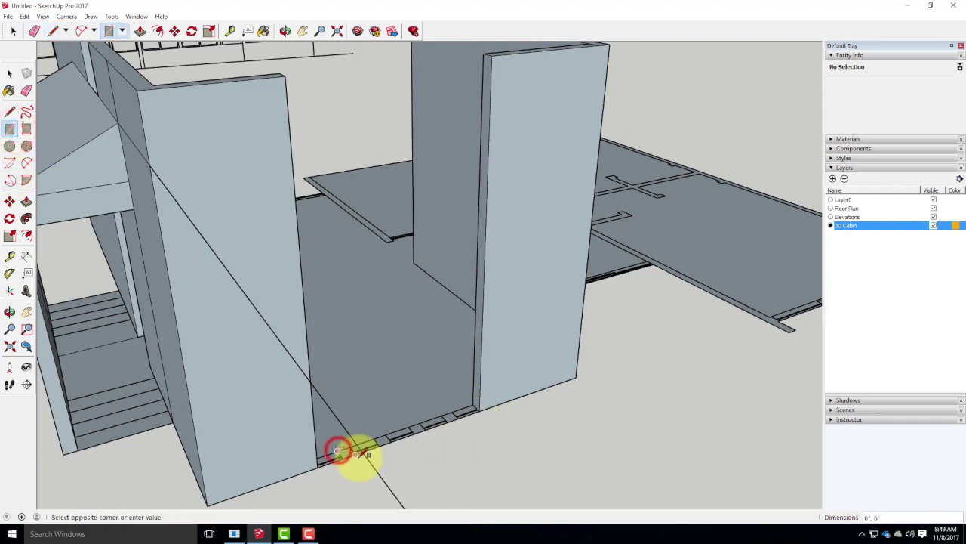
left_click(370, 440)
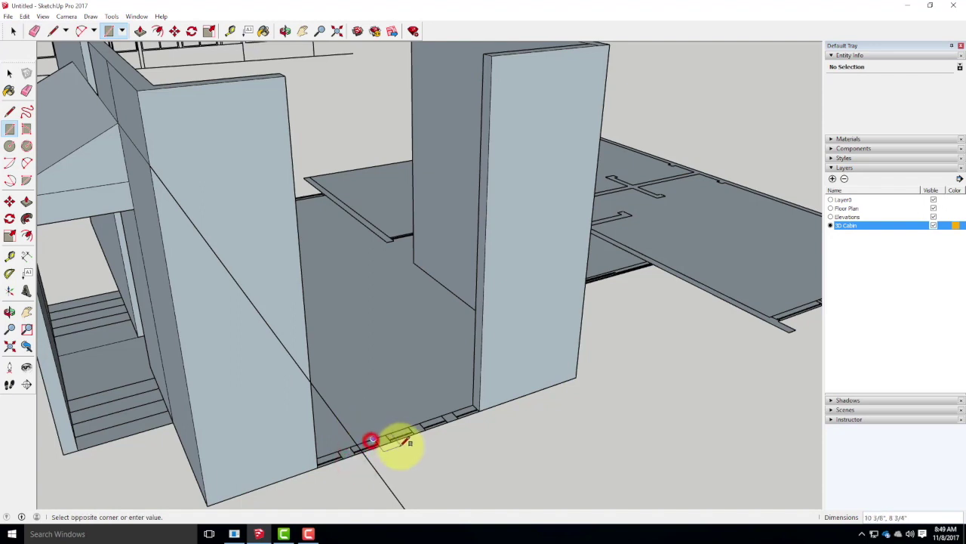
left_click(392, 444)
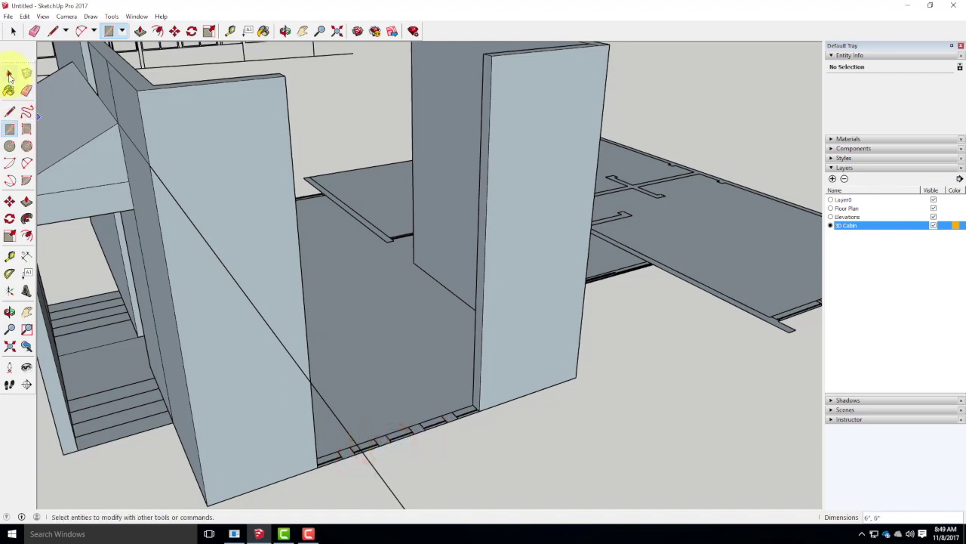
left_click(9, 72)
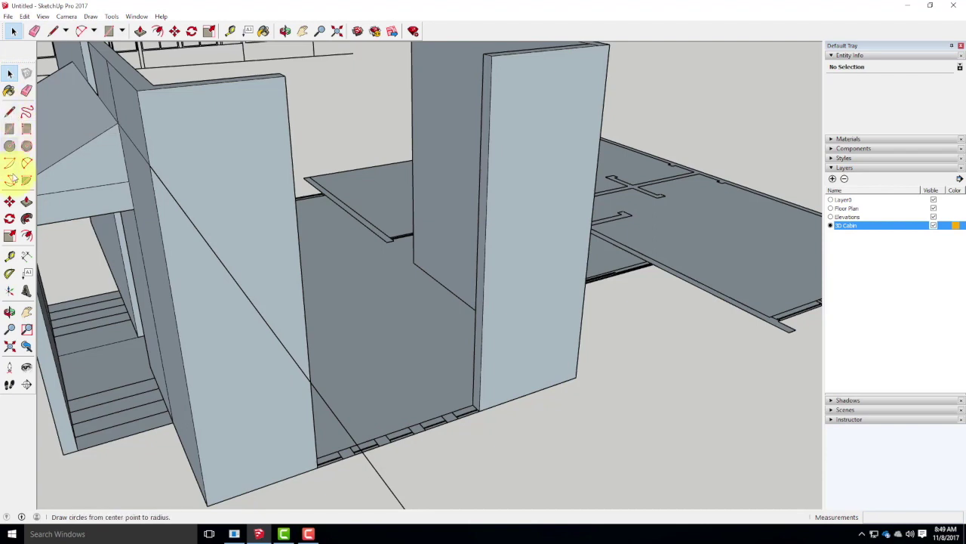
Step: Push/Pull the two pillar footprints up to the top of the adjoining end wall, about 14' high
left_click(26, 202)
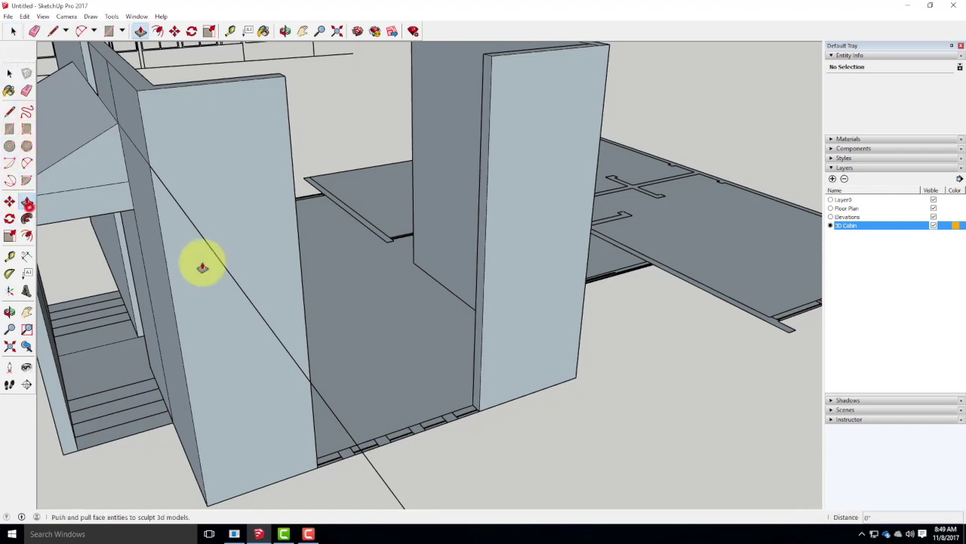
left_click(344, 450)
left_click(281, 82)
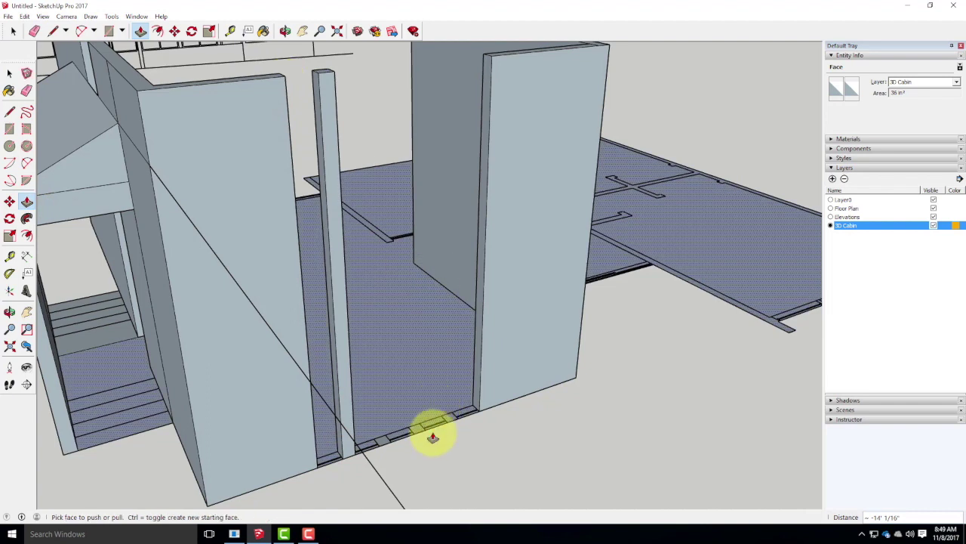
left_click(382, 442)
left_click(321, 80)
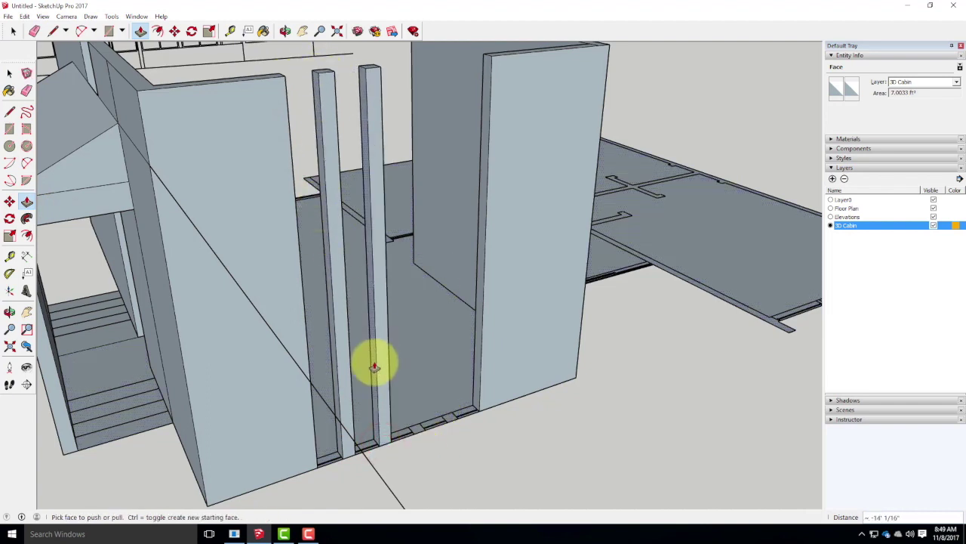
Step: Draw a line along the green axis from the first elevation window's lower corner to the cabin wall's opening edge, about 68' 7 5/8" long
scroll(334, 453, "up", 2)
scroll(328, 464, "down", 4)
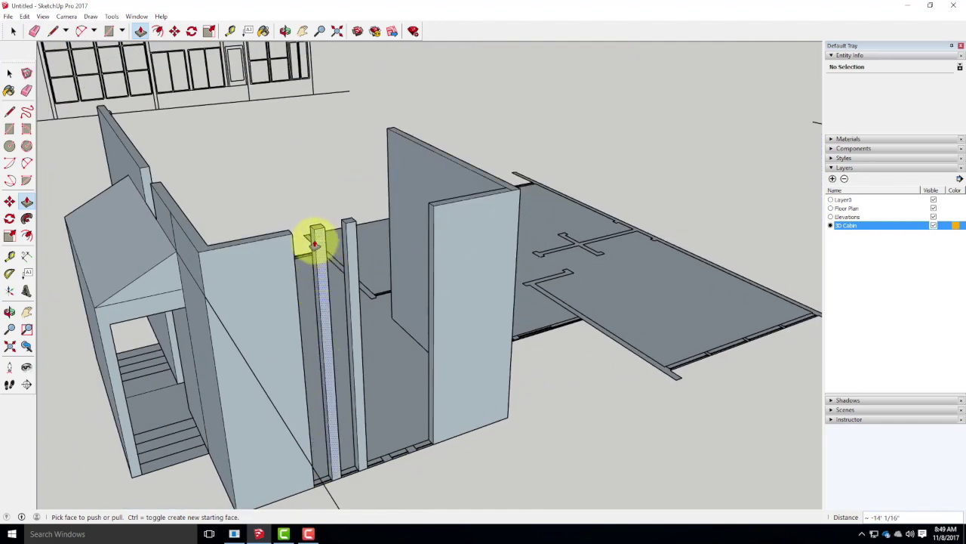
scroll(333, 284, "down", 2)
scroll(308, 235, "down", 5)
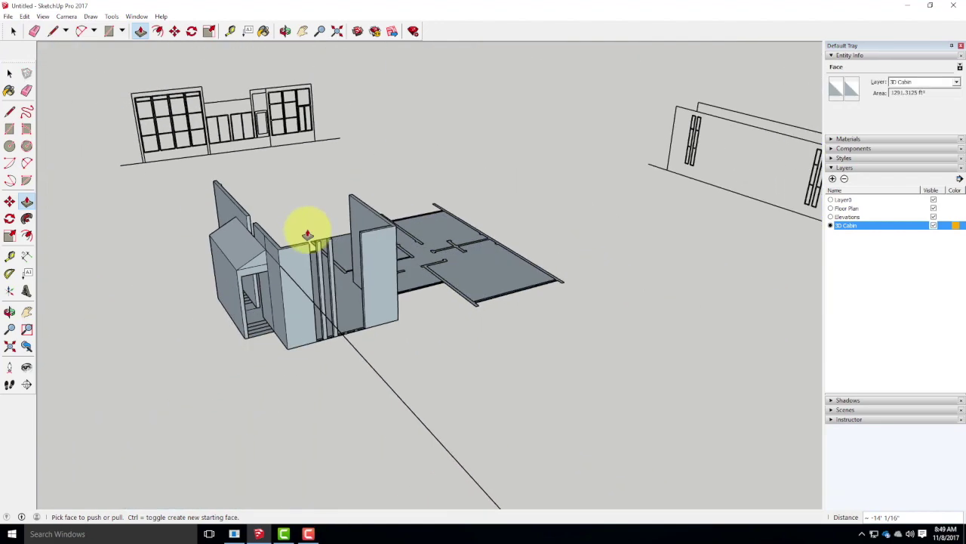
left_click(8, 129)
left_click(9, 112)
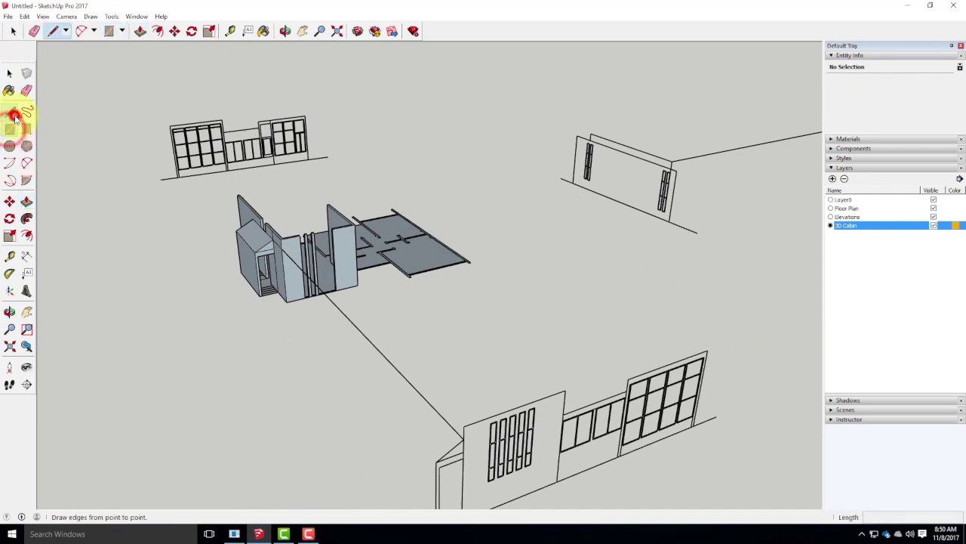
scroll(483, 468, "up", 5)
scroll(483, 438, "down", 4)
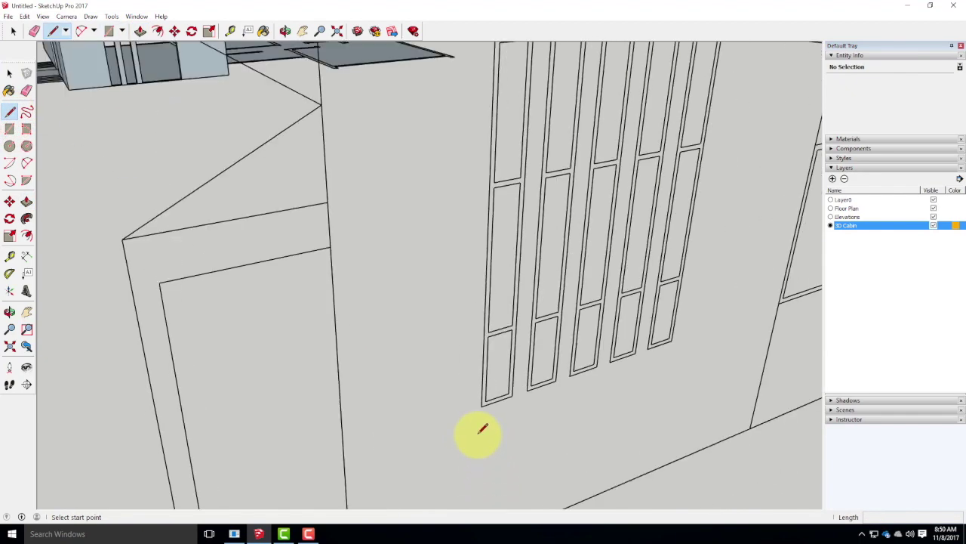
left_click(482, 409)
scroll(515, 430, "down", 5)
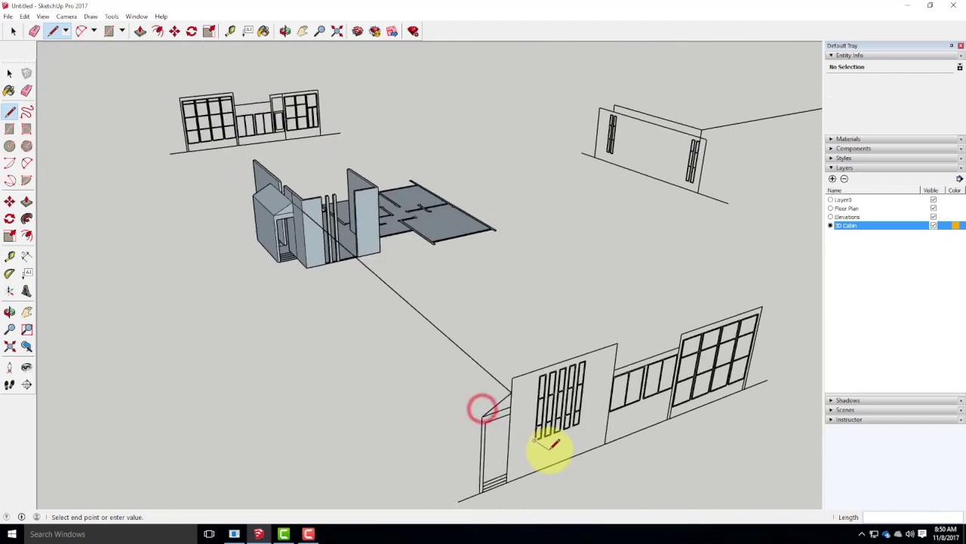
scroll(325, 240, "up", 4)
scroll(336, 260, "up", 2)
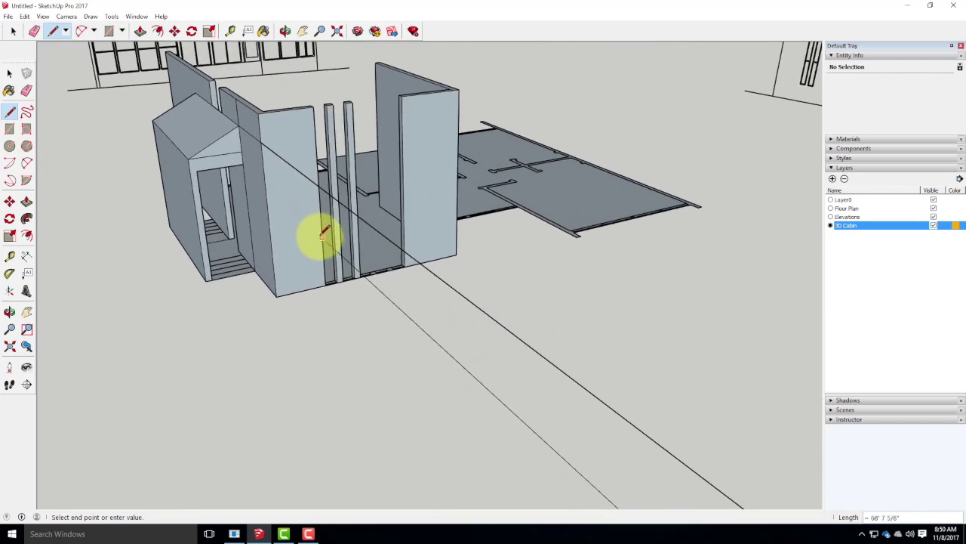
left_click(325, 243)
Step: Draw a 1' sill line across to the first pillar and close a 6" deep sill face behind it
scroll(332, 243, "up", 3)
left_click(332, 243)
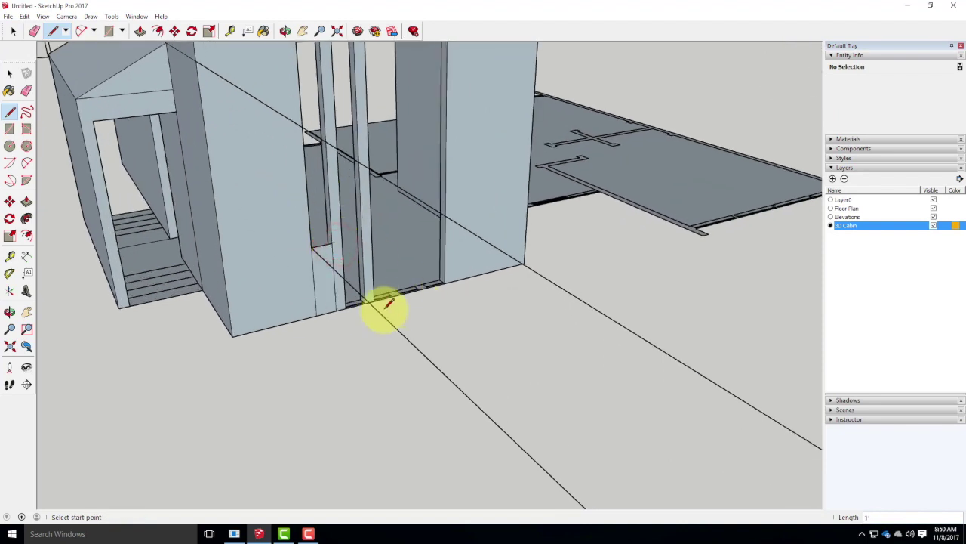
scroll(362, 237, "up", 4)
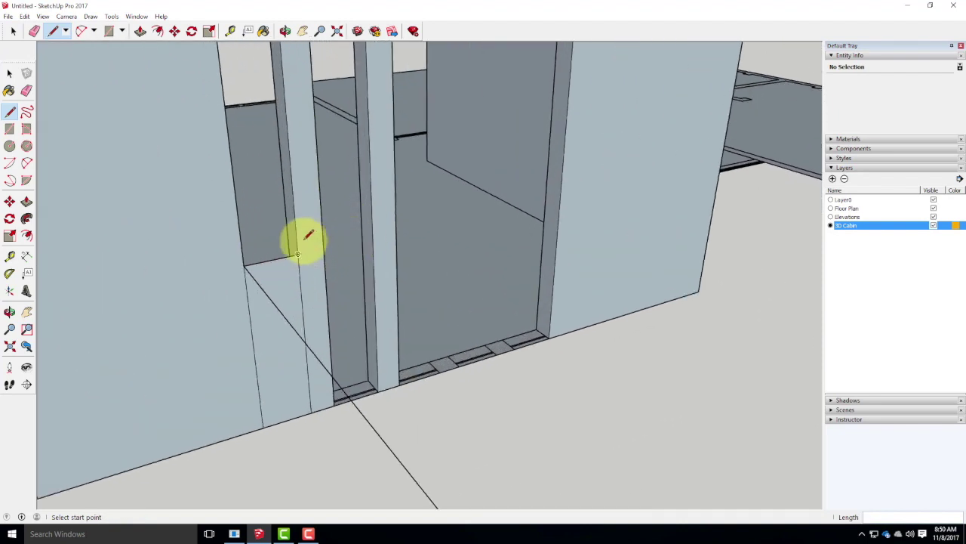
left_click(298, 253)
left_click(290, 247)
left_click(289, 245)
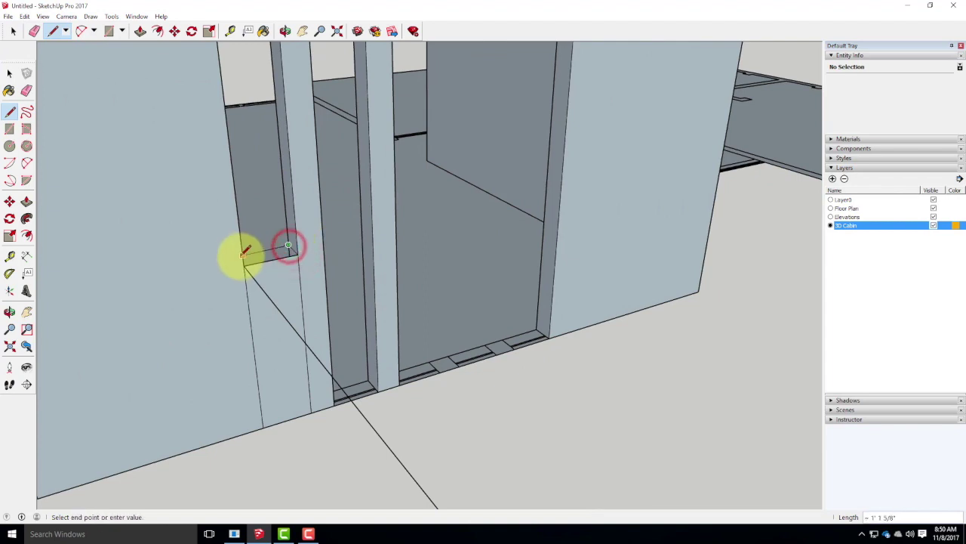
middle_click_drag(302, 256, 233, 218)
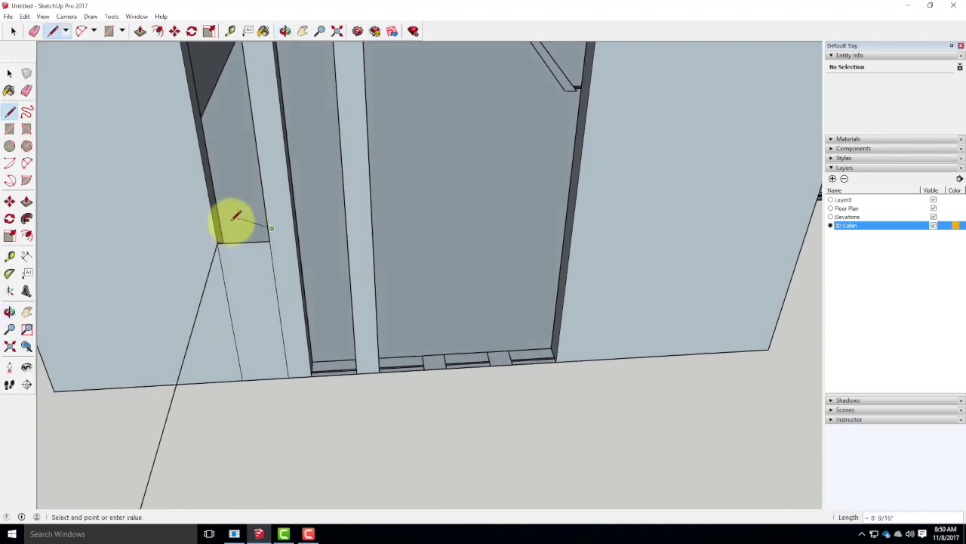
left_click(218, 245)
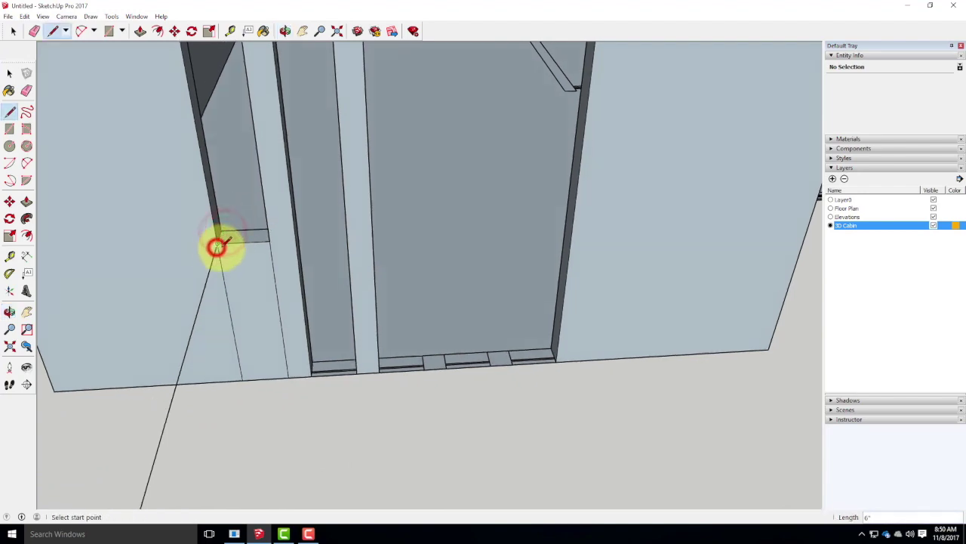
Step: Draw the inside floor-level line between the wall and the first pillar to close the inner face below the sill
middle_click_drag(431, 265, 11, 330)
middle_click_drag(503, 226, 131, 311)
scroll(131, 311, "down", 2)
scroll(440, 293, "down", 4)
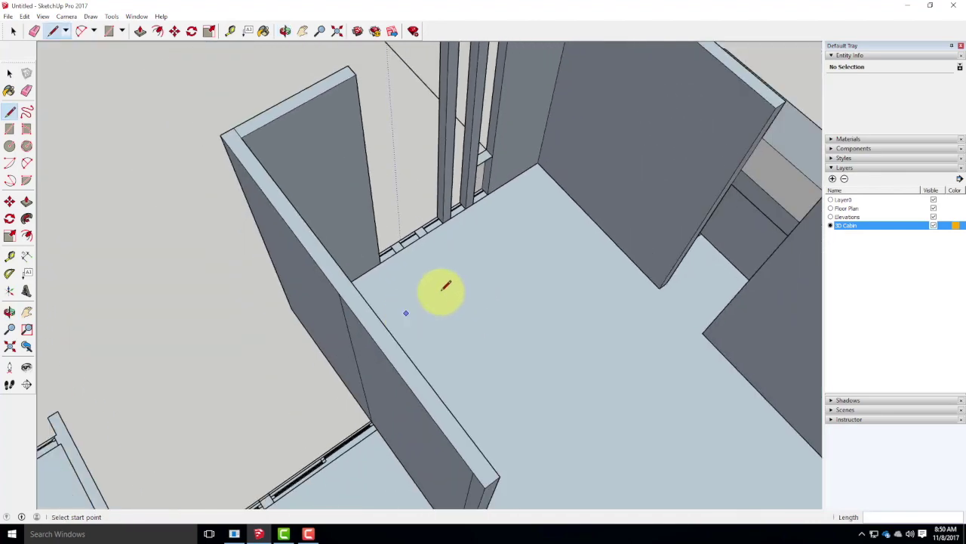
scroll(510, 160, "up", 4)
scroll(510, 160, "up", 2)
left_click(444, 261)
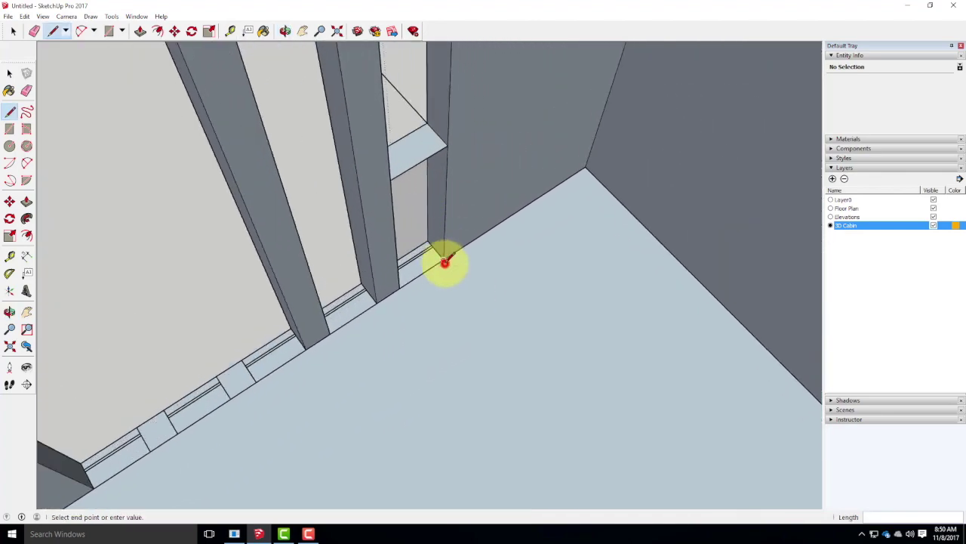
left_click(399, 283)
scroll(421, 306, "down", 5)
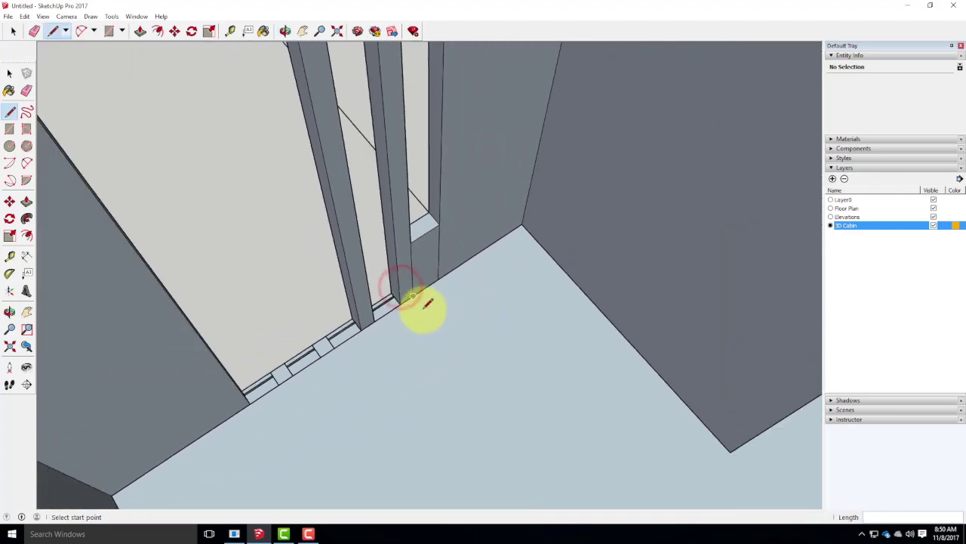
Step: Draw a 1' by 6" rectangle bridging the tops of the end wall and the first pillar
middle_click_drag(377, 201, 793, 208)
middle_click_drag(408, 226, 630, 143)
middle_click_drag(386, 158, 520, 200)
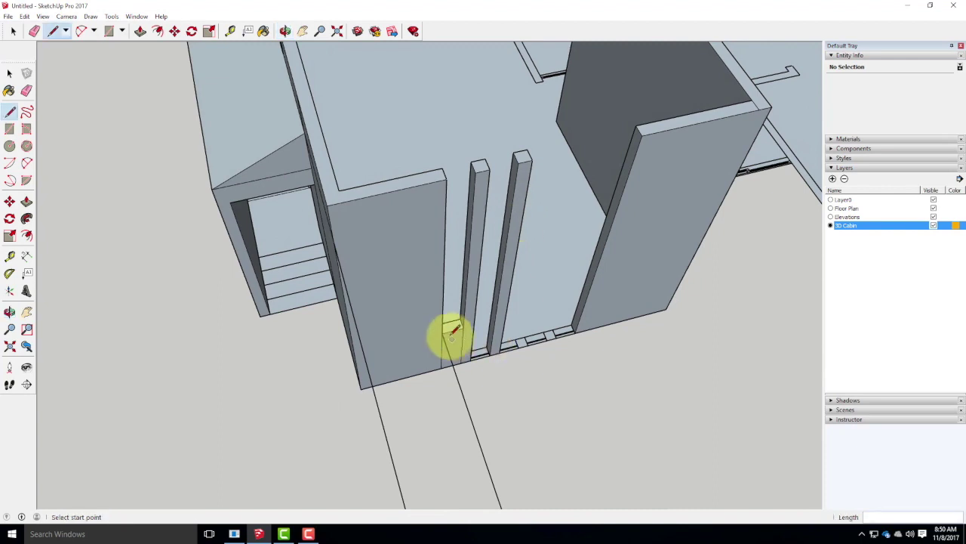
left_click(9, 112)
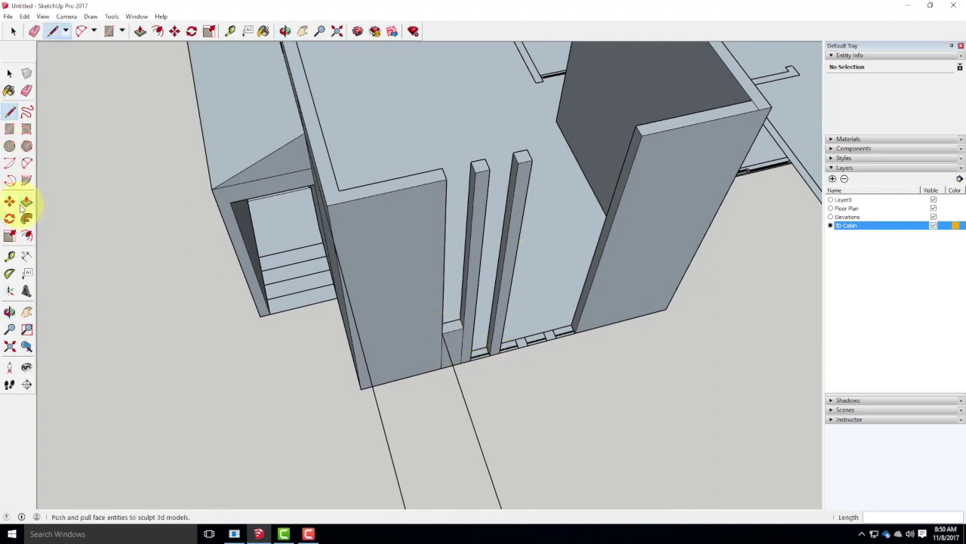
left_click(10, 130)
left_click(441, 168)
left_click(475, 177)
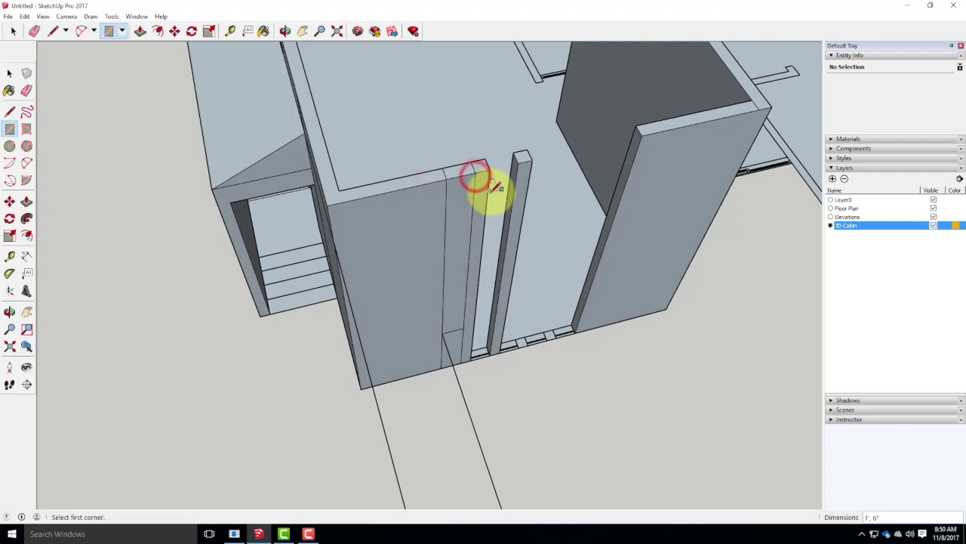
Step: Draw a line along the green axis from the first elevation window's upper corner to the wall, plus a 1' line across to the first pillar
left_click(9, 111)
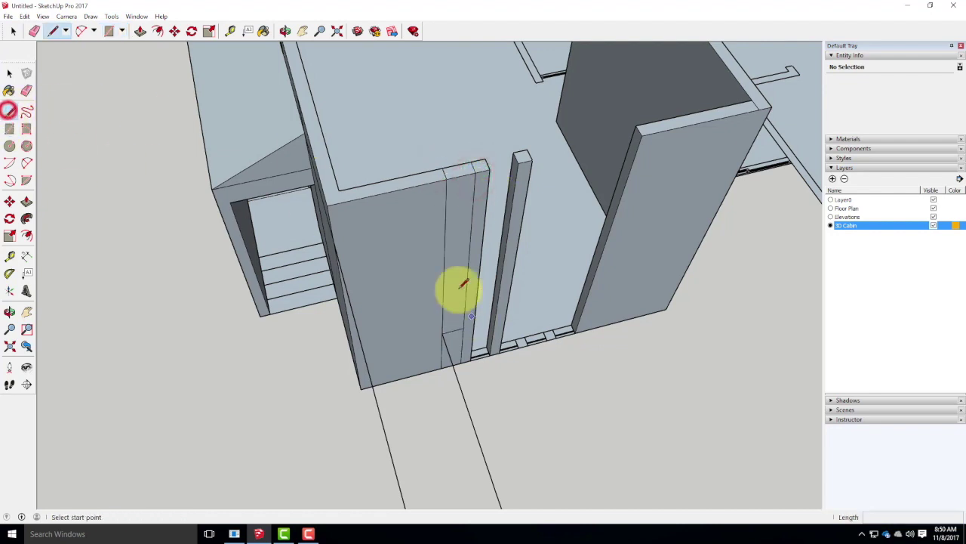
scroll(460, 201, "down", 4)
scroll(460, 211, "down", 3)
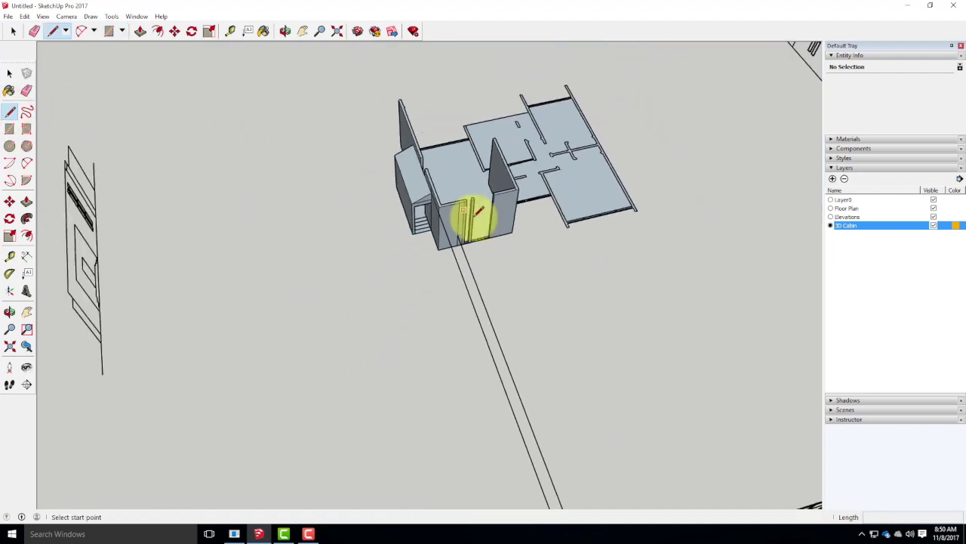
scroll(571, 462, "up", 6)
scroll(562, 438, "down", 1)
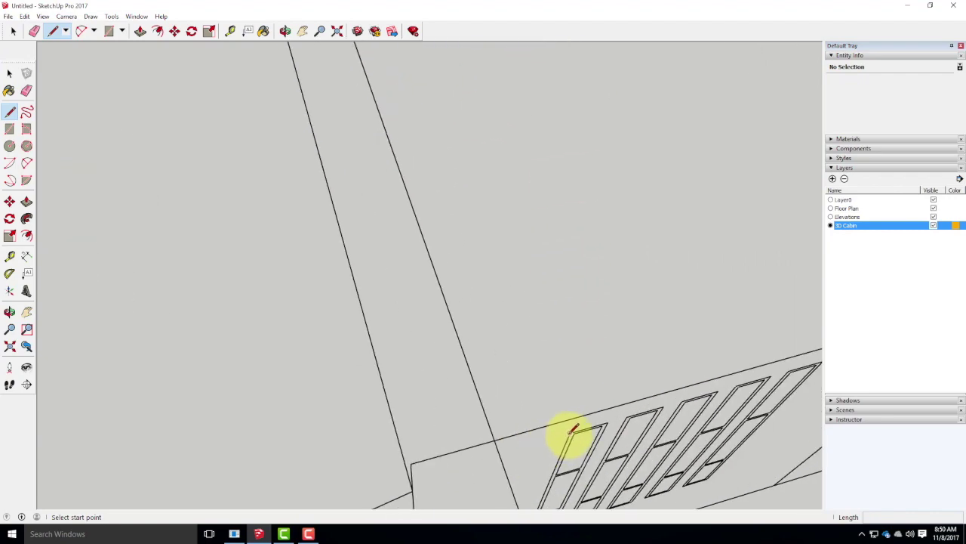
left_click(572, 430)
scroll(574, 438, "down", 3)
scroll(591, 462, "down", 3)
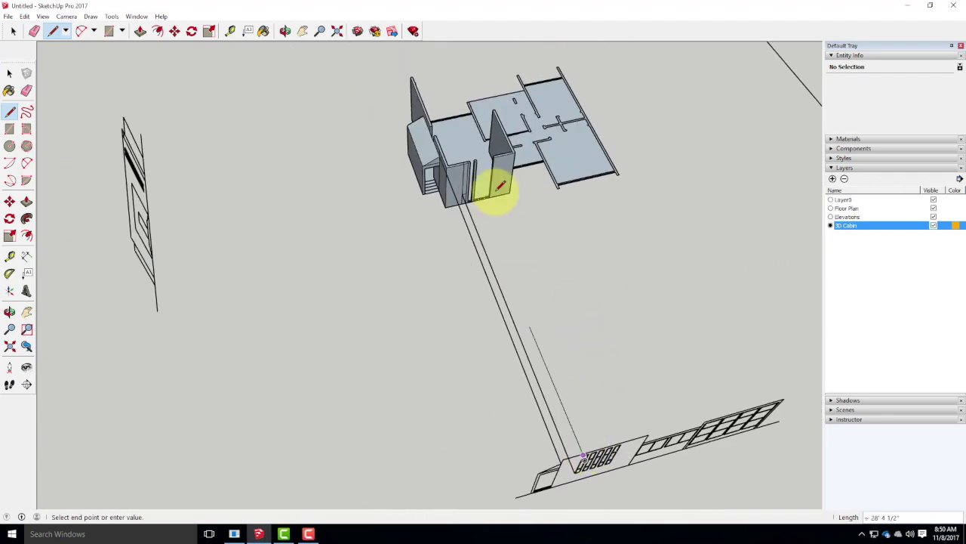
scroll(453, 162, "up", 7)
left_click(461, 171)
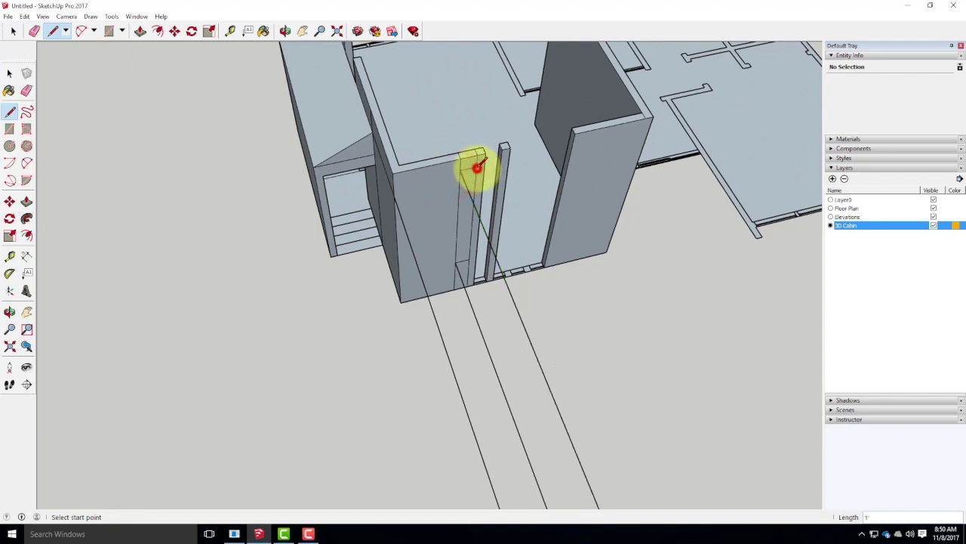
scroll(463, 227, "up", 2)
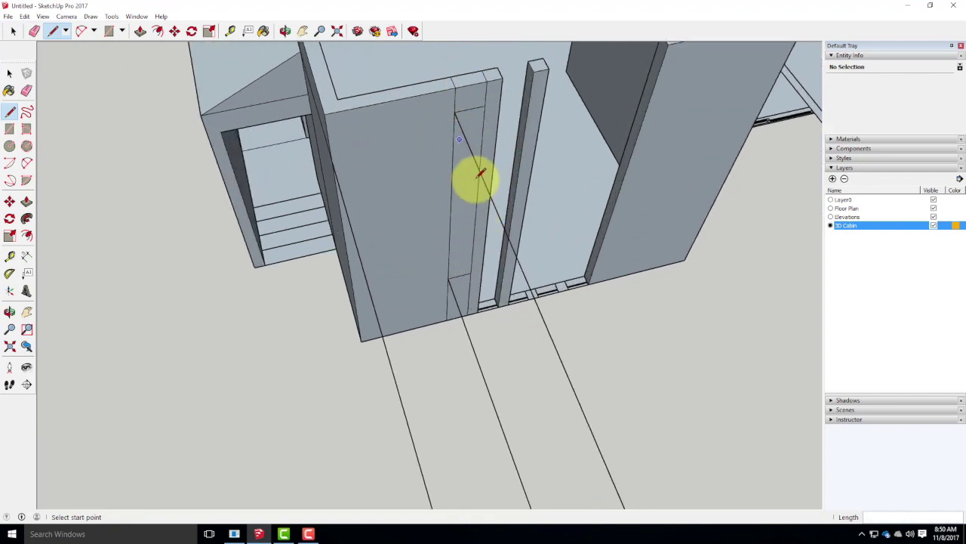
Step: Draw 6" lines through the wall thickness and an inside line joining them to outline the window head beside the first pillar
left_click(482, 105)
mouse_move(539, 183)
middle_mouse_down()
mouse_move(498, 261)
mouse_move(143, 313)
mouse_move(196, 306)
middle_mouse_up()
mouse_move(534, 272)
middle_mouse_down()
mouse_move(274, 282)
mouse_move(415, 231)
middle_mouse_up()
left_click(401, 226)
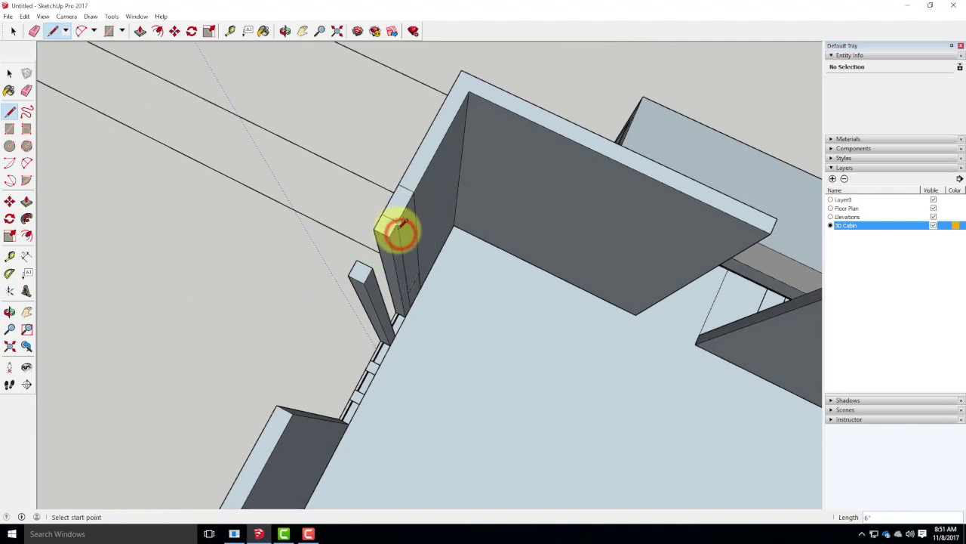
left_click(400, 235)
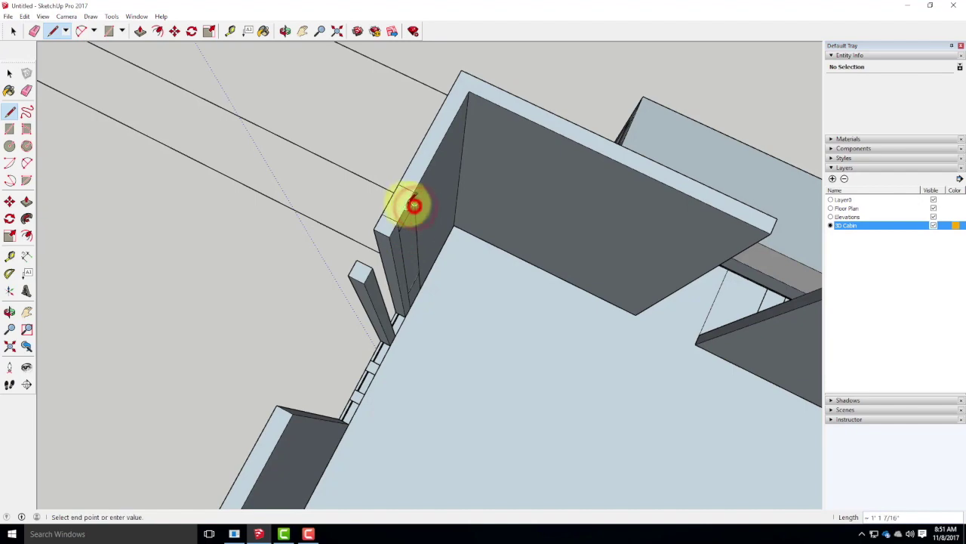
left_click(414, 205)
mouse_move(384, 201)
middle_mouse_down()
mouse_move(621, 272)
mouse_move(345, 190)
mouse_move(198, 175)
mouse_move(189, 259)
mouse_move(125, 270)
middle_mouse_up()
middle_click_drag(554, 267, 408, 147)
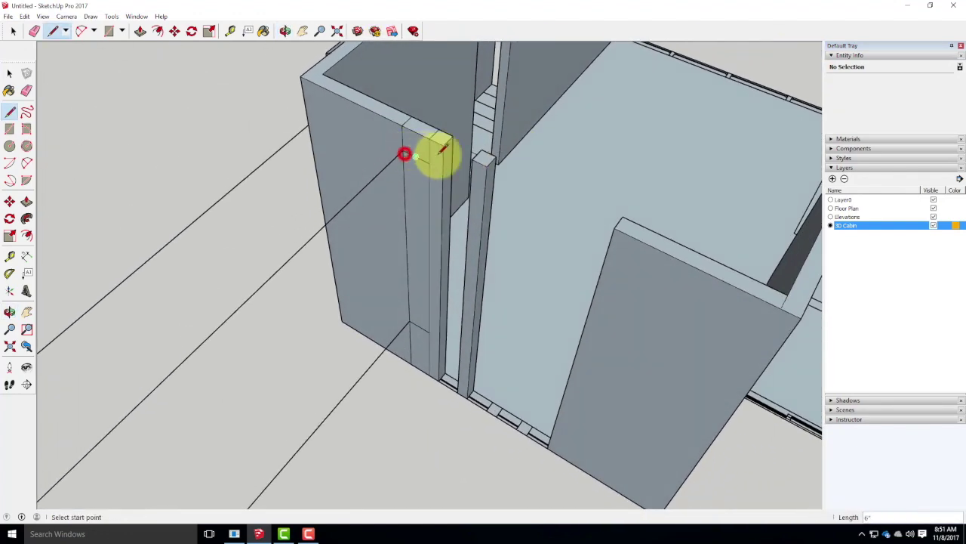
Step: Recess the outer face of the window panel between the end wall and the first pillar by 1"
left_click(11, 73)
left_click(421, 203)
middle_click_drag(539, 168, 360, 205)
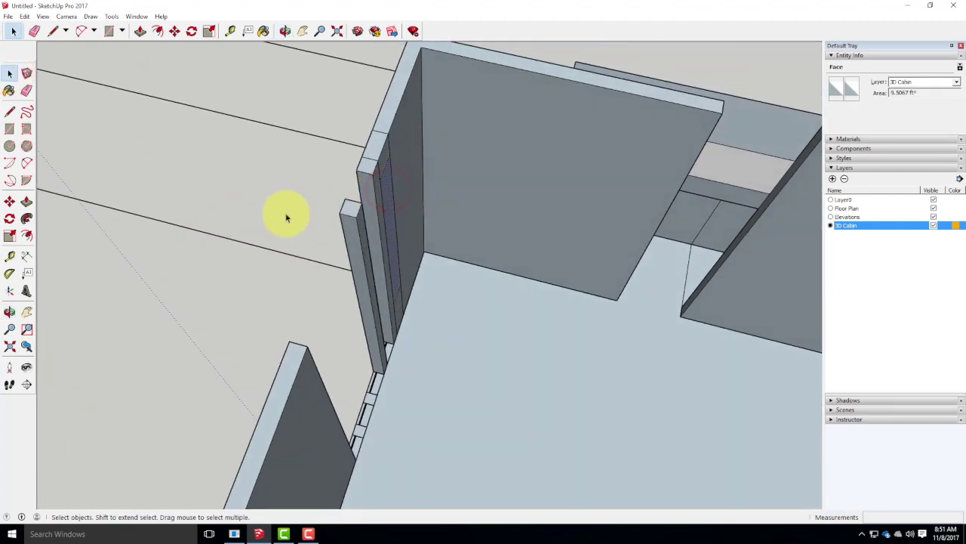
middle_click_drag(286, 218, 624, 146)
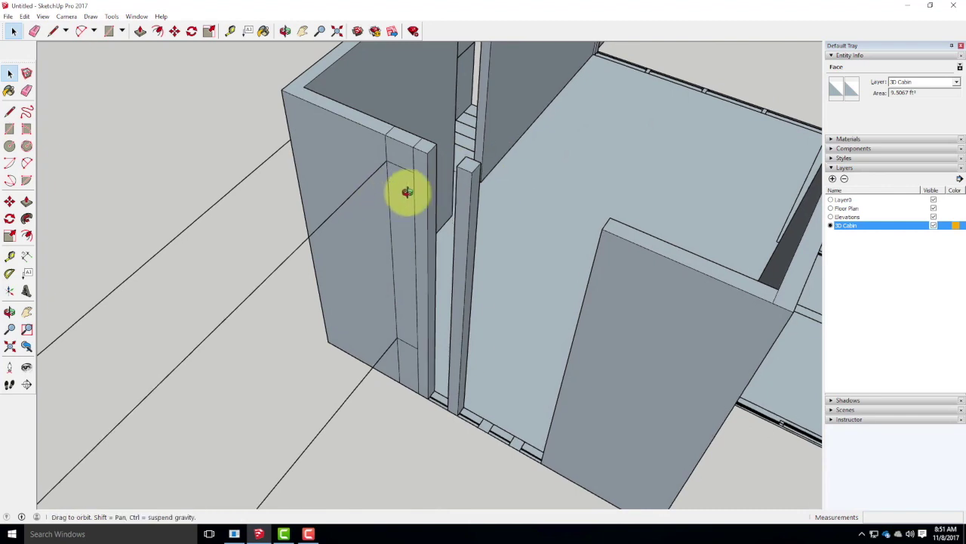
middle_click_drag(400, 194, 420, 193)
scroll(421, 193, "up", 3)
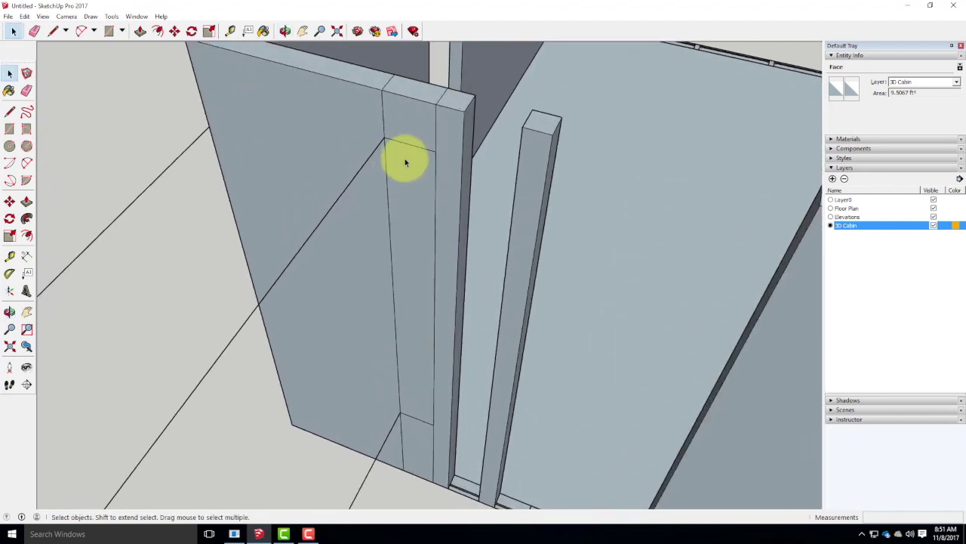
left_click(27, 203)
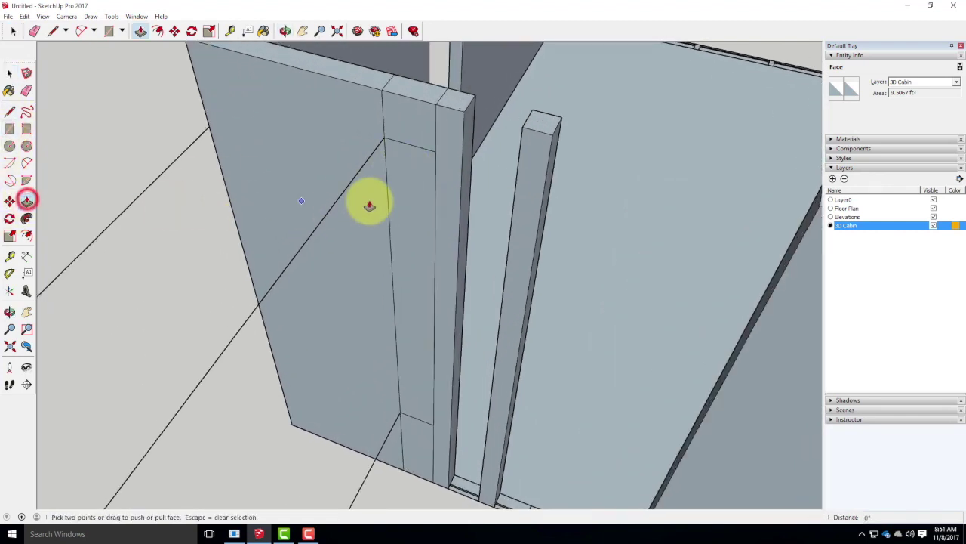
left_click(405, 211)
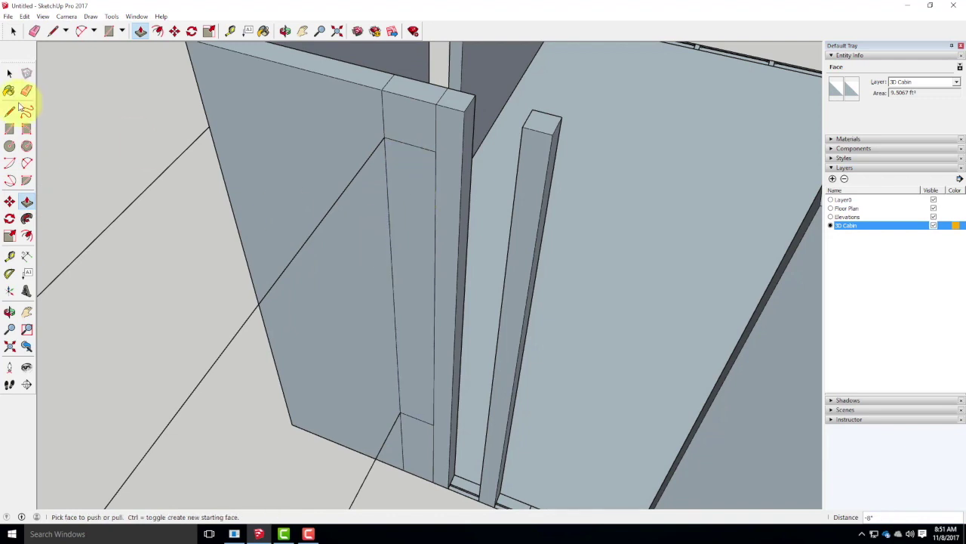
left_click(411, 201)
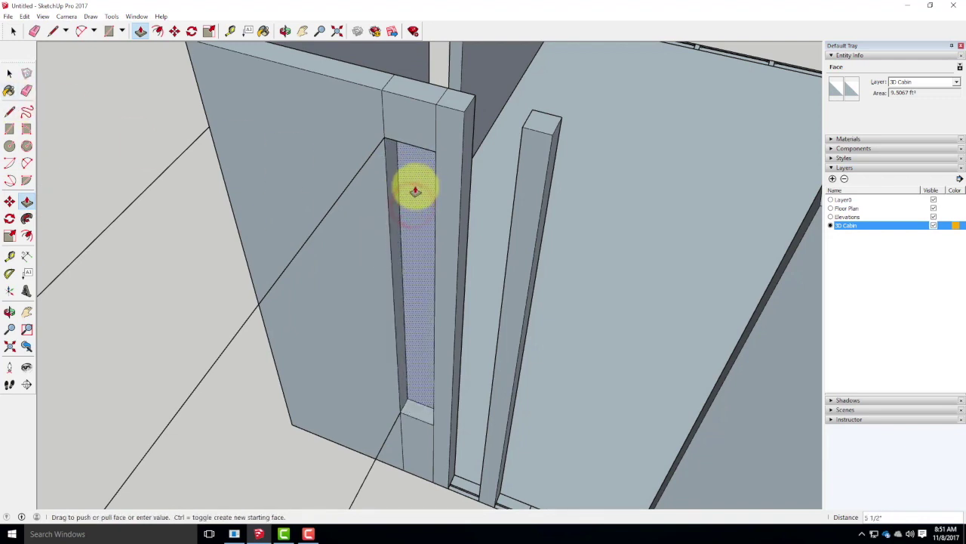
key("Return")
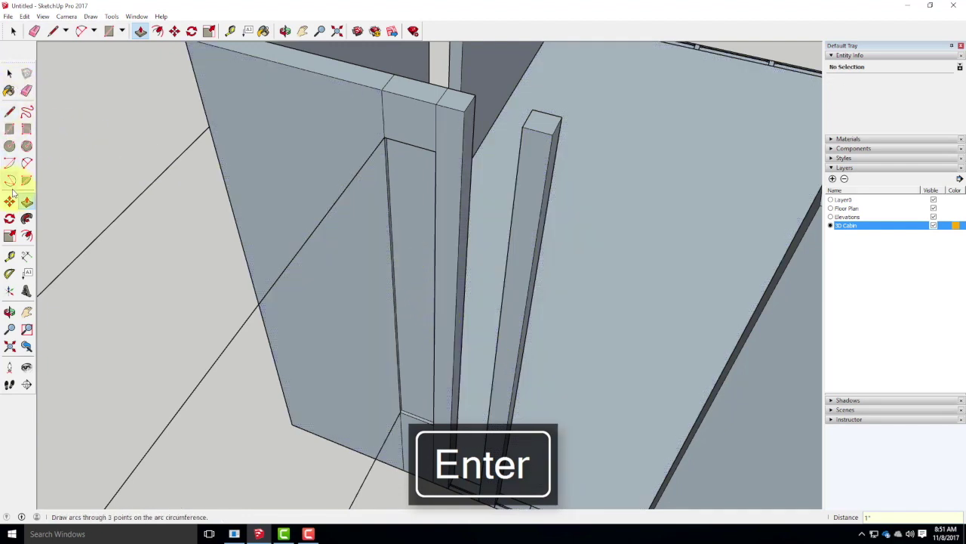
Step: Offset the recessed window panel's outline 1.5" inward to form the frame
left_click(28, 238)
left_click(410, 222)
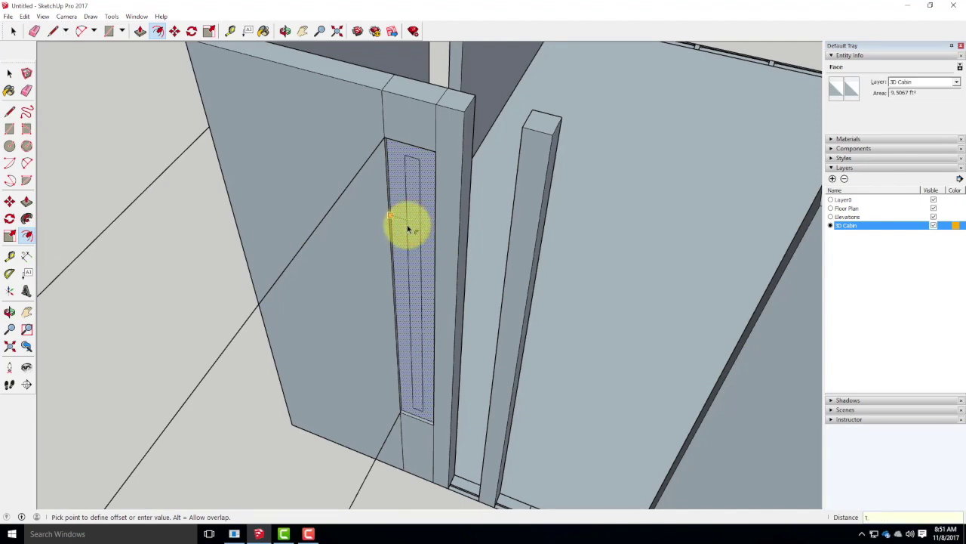
type("1.5")
key("Return")
Step: Push the pane inside the offset window frame in by 1"
middle_click_drag(388, 272, 405, 222)
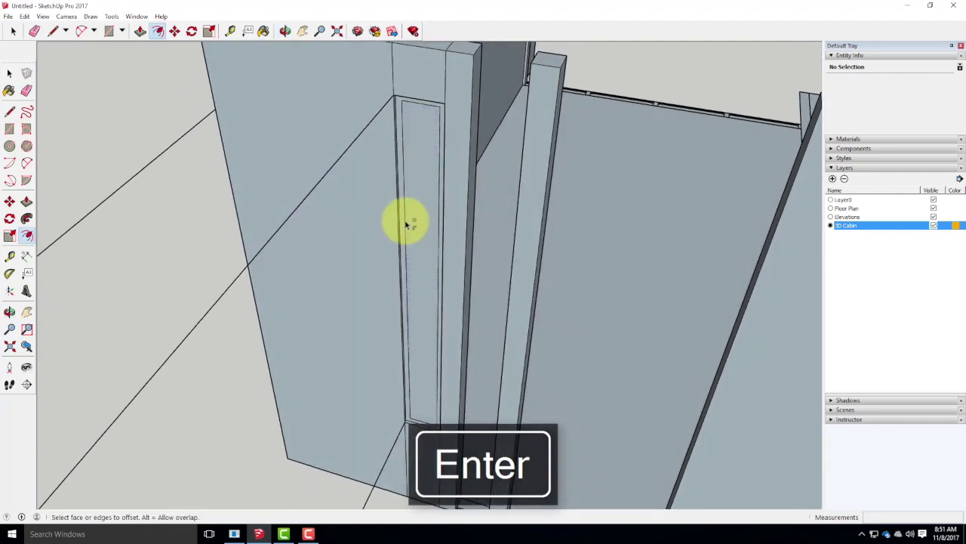
left_click(26, 200)
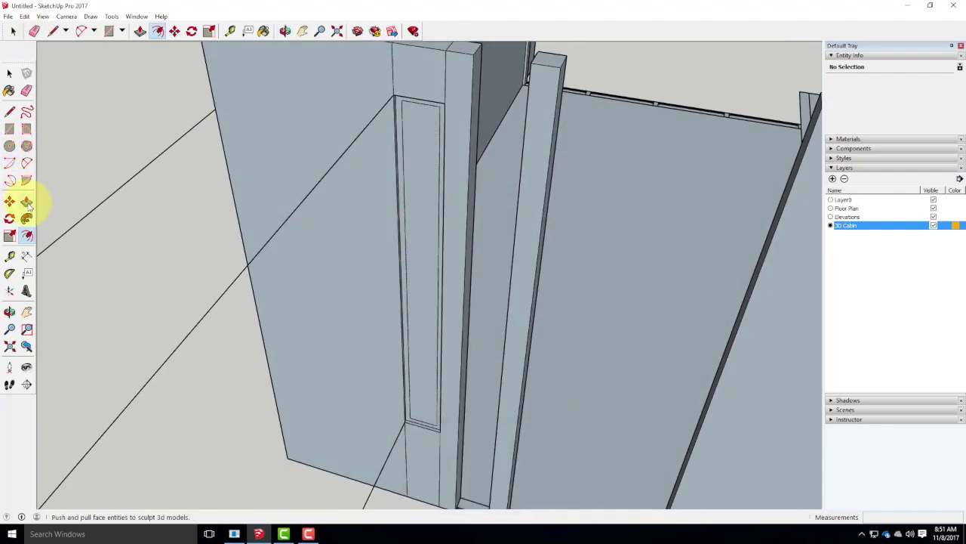
left_click(422, 239)
double_click(423, 240)
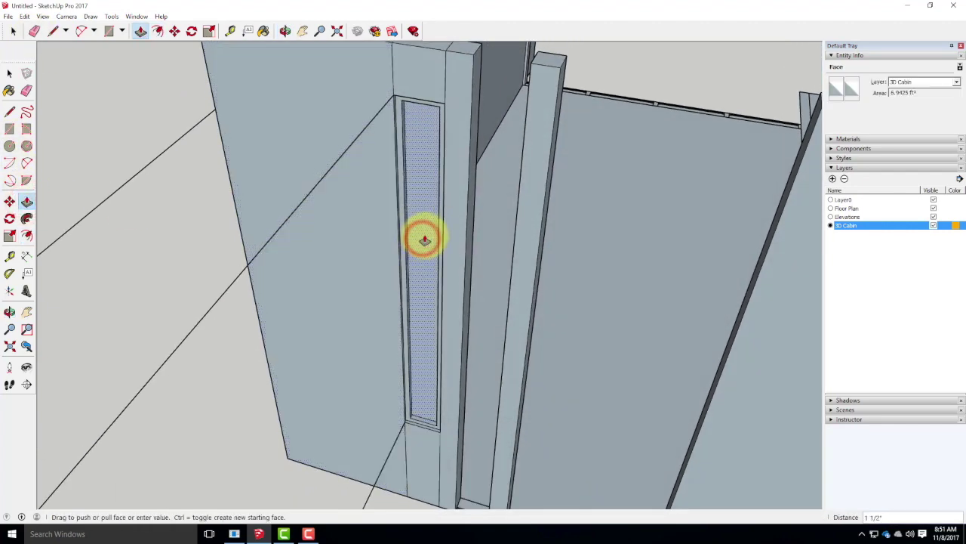
key("Return")
Step: Push the block protruding inside the cabin behind the window back flush with the inner wall face
mouse_move(522, 233)
middle_mouse_down()
mouse_move(590, 131)
mouse_move(475, 270)
mouse_move(471, 303)
middle_mouse_up()
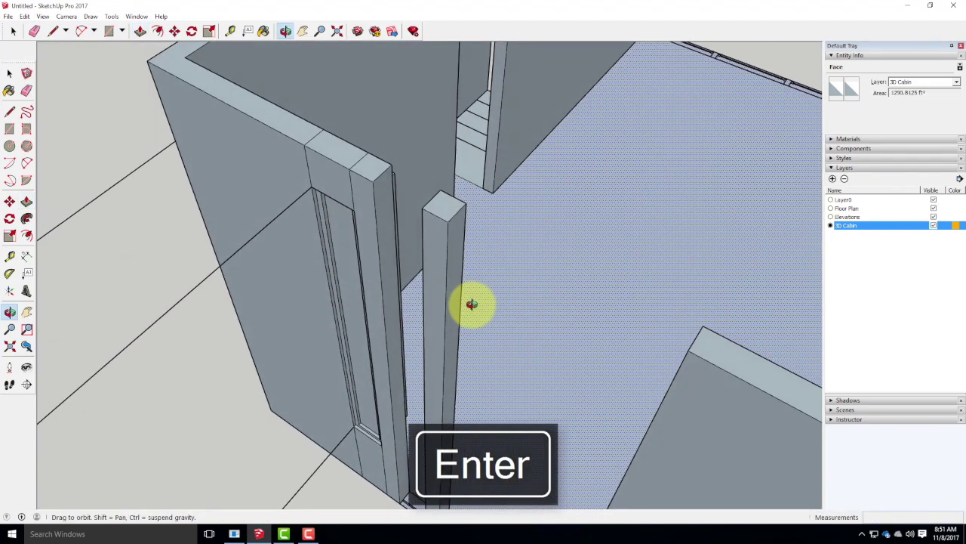
middle_click_drag(582, 216, 294, 97)
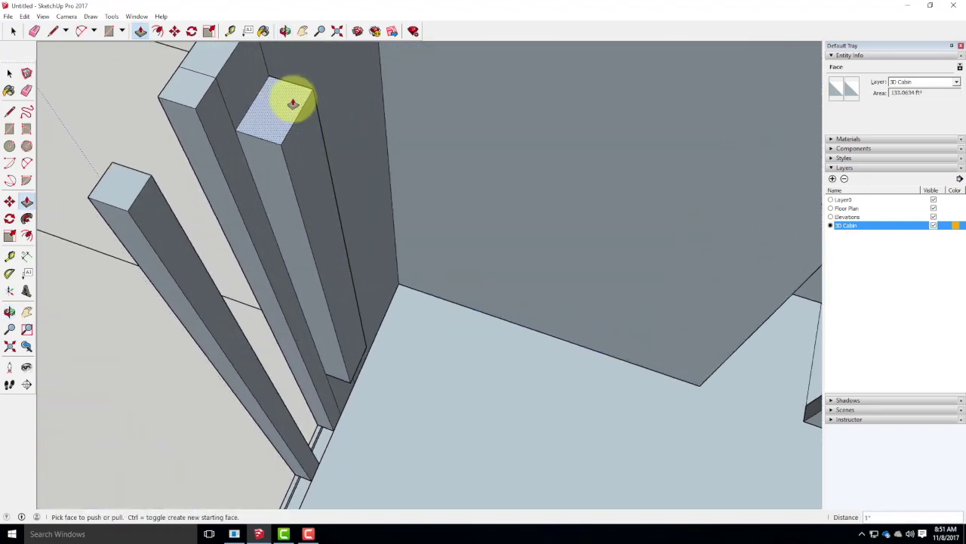
left_click(299, 157)
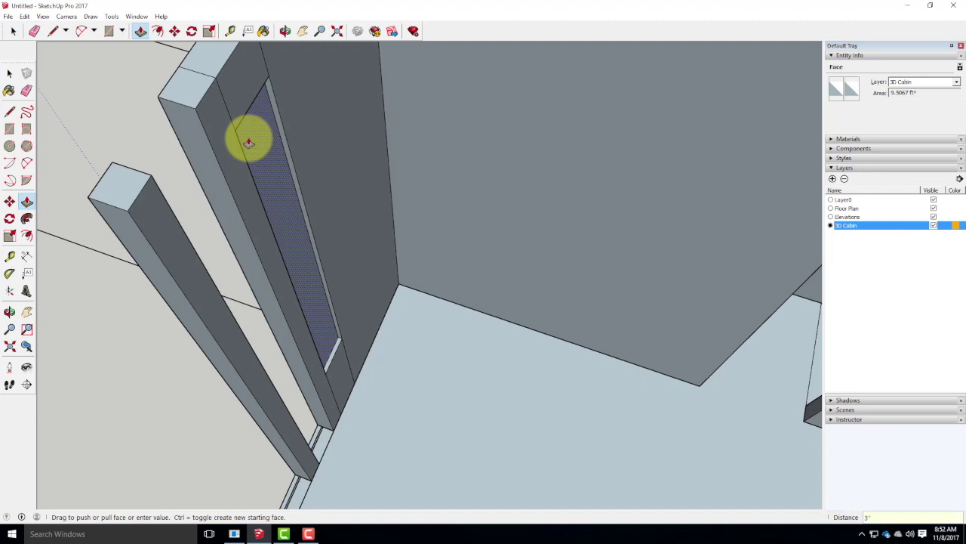
key("Return")
left_click(296, 150)
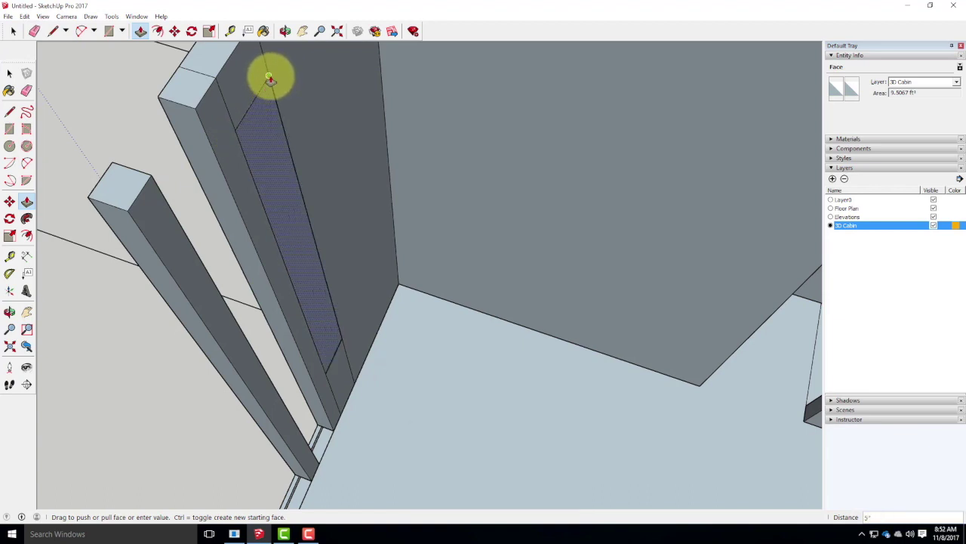
left_click(269, 78)
Step: Recess the window panel's inside face 3" from the inner wall face
left_click(282, 191)
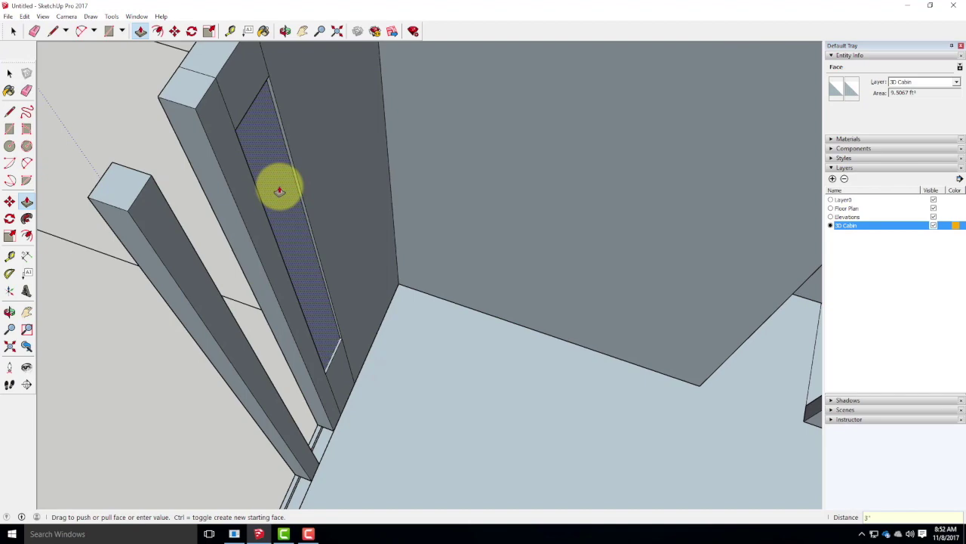
key("Return")
middle_click_drag(400, 209, 664, 188)
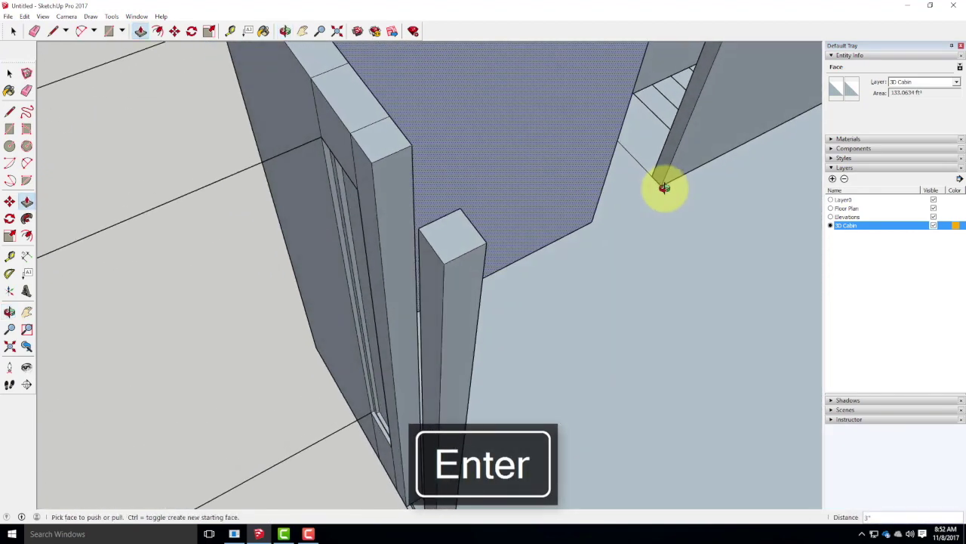
middle_click_drag(360, 222, 472, 194)
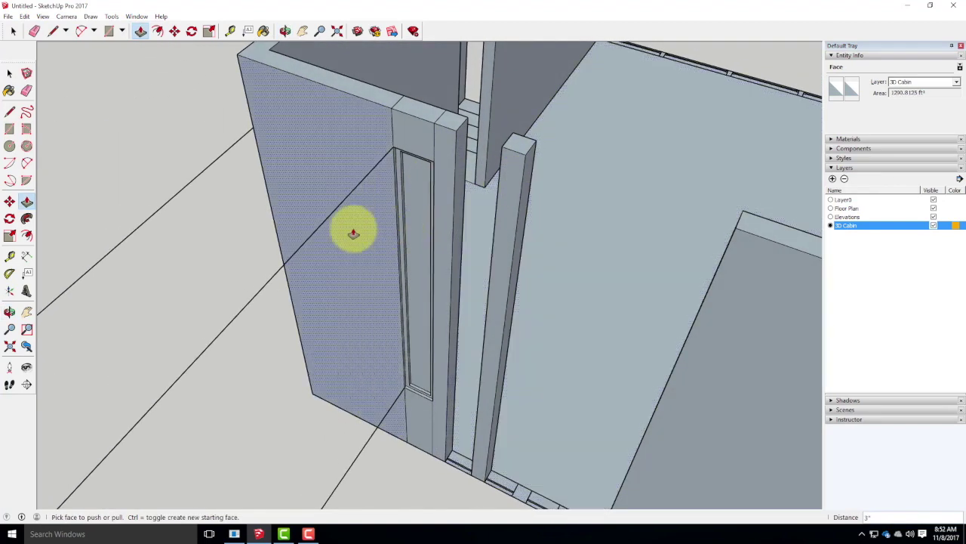
scroll(302, 281, "down", 6)
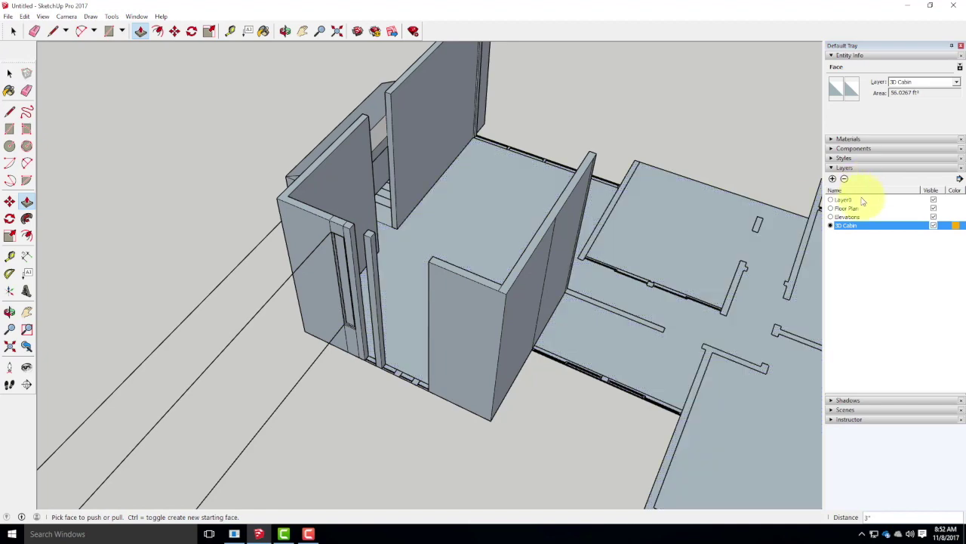
Step: Search the 3D Warehouse components for "window"
left_click(832, 168)
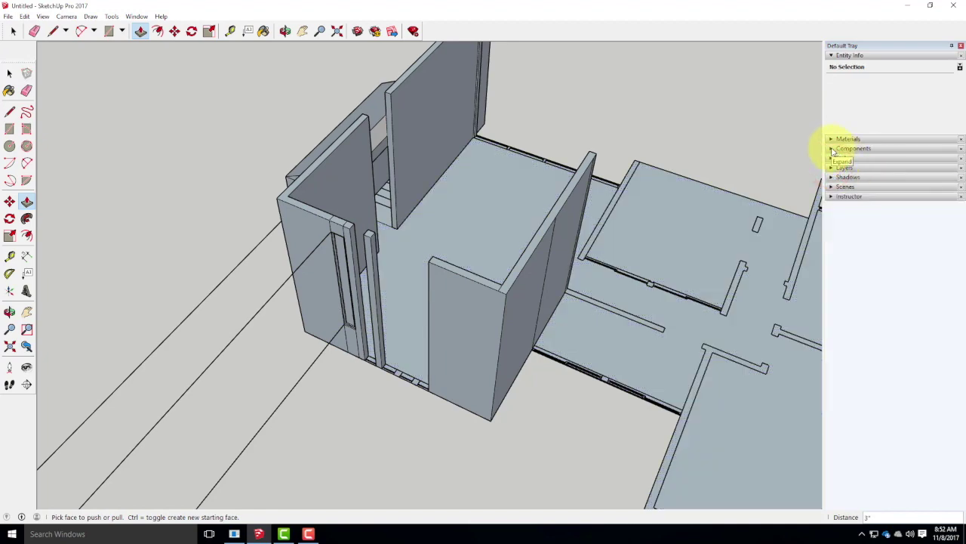
left_click(831, 149)
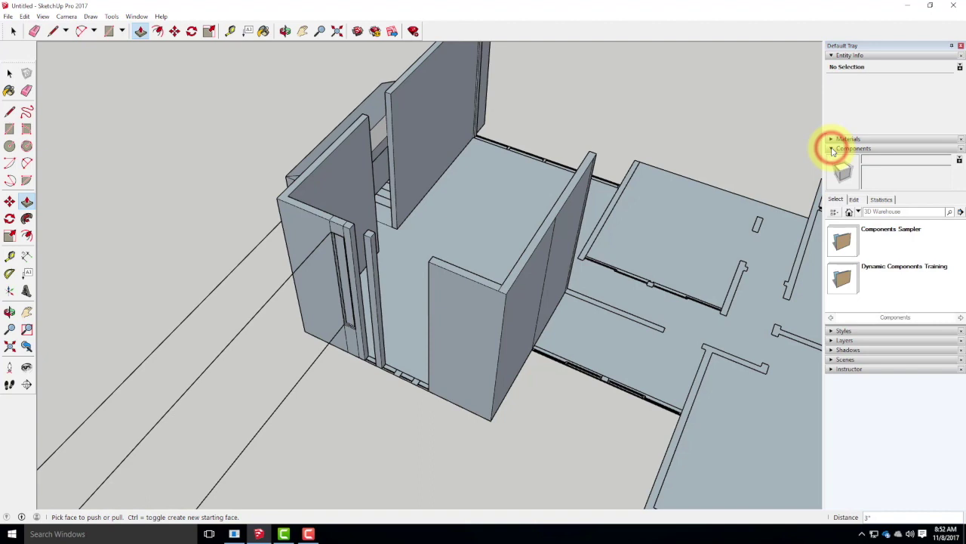
left_click(875, 212)
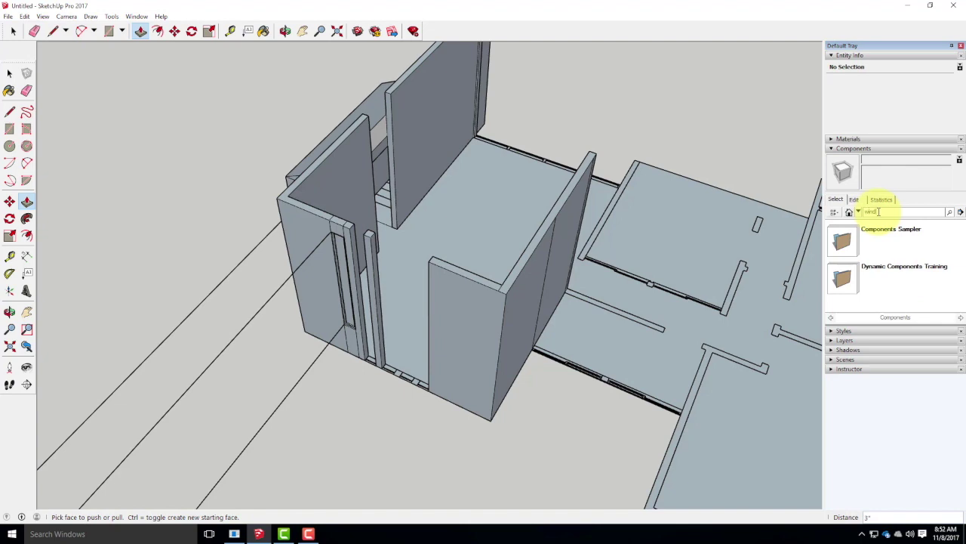
key("Return")
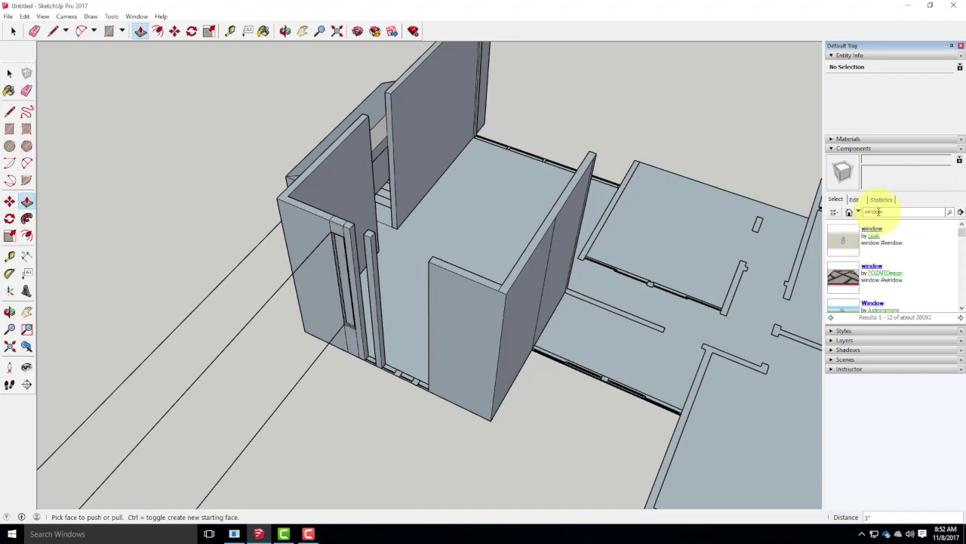
Step: Browse the window results and open the 3D Warehouse page of the tall window with a barred lower sash
scroll(909, 270, "down", 5)
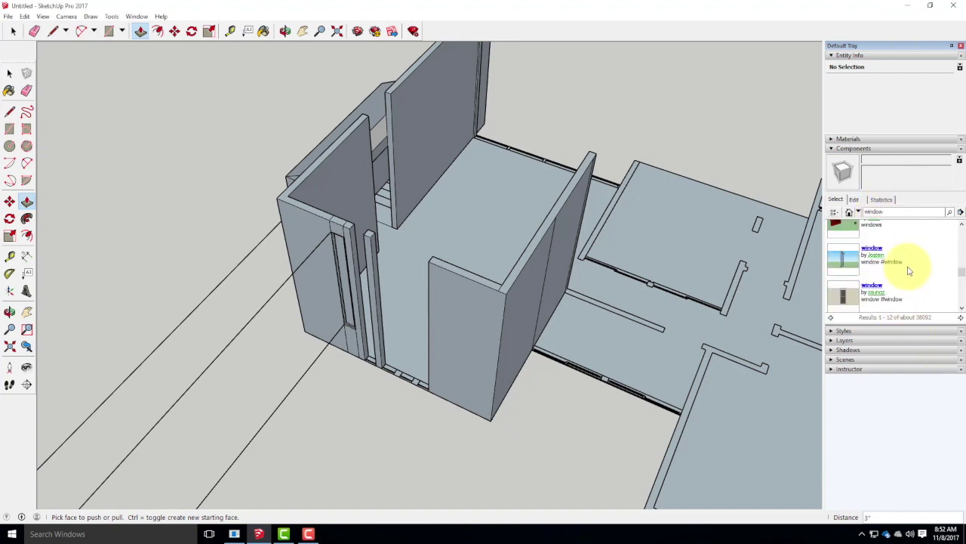
scroll(902, 270, "up", 2)
scroll(891, 250, "down", 1)
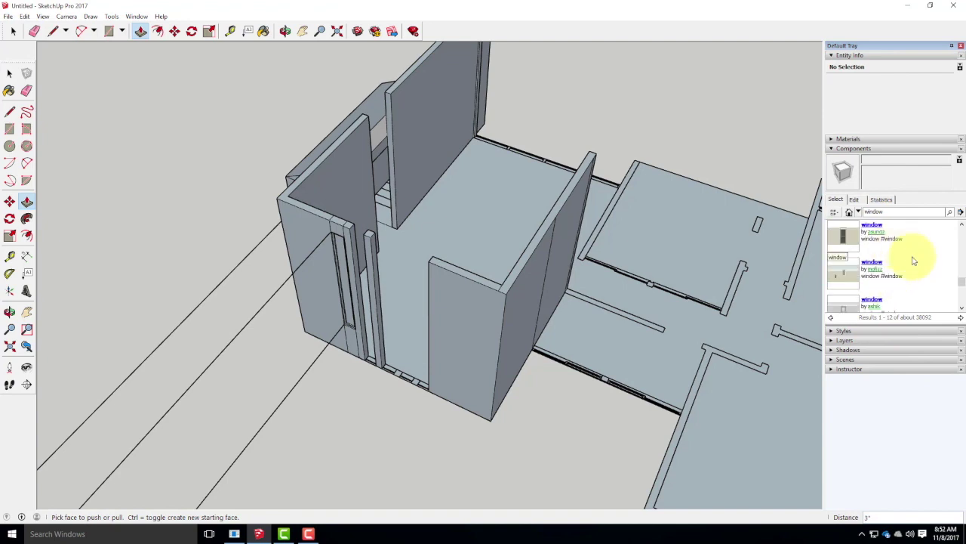
scroll(911, 274, "down", 1)
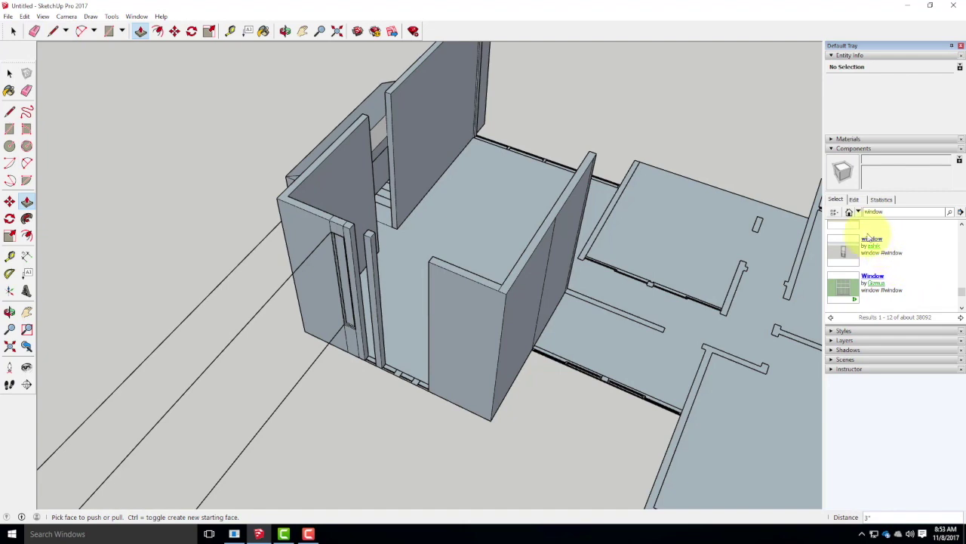
left_click(872, 239)
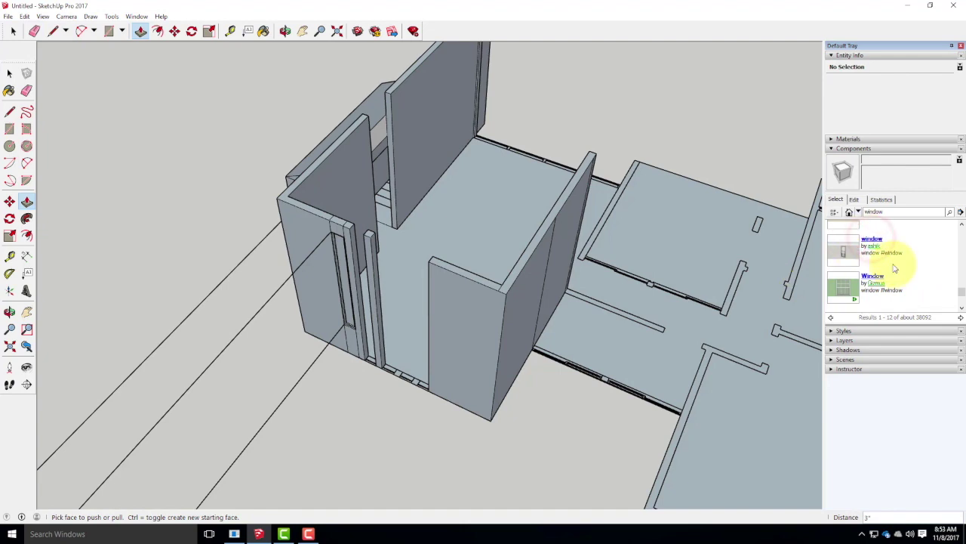
left_click(855, 247)
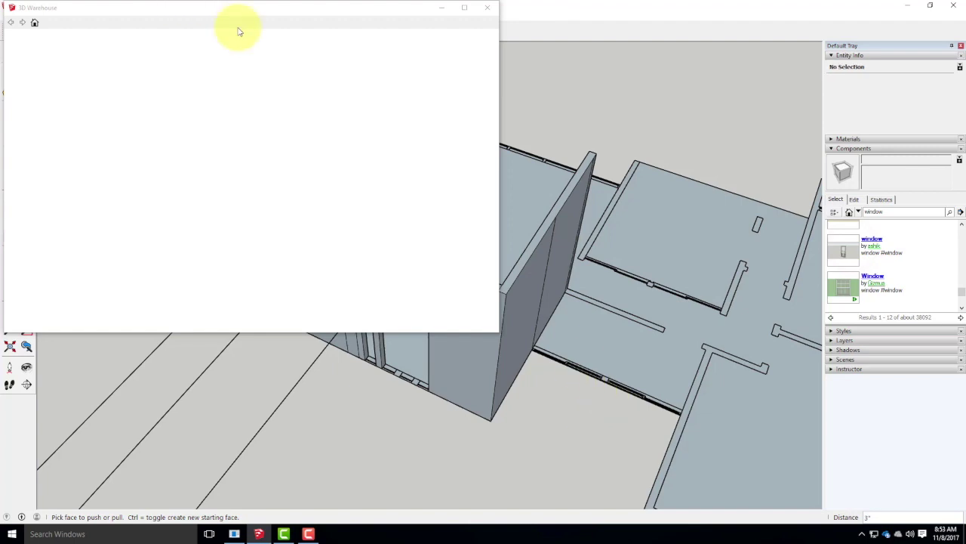
left_click_drag(242, 11, 314, 83)
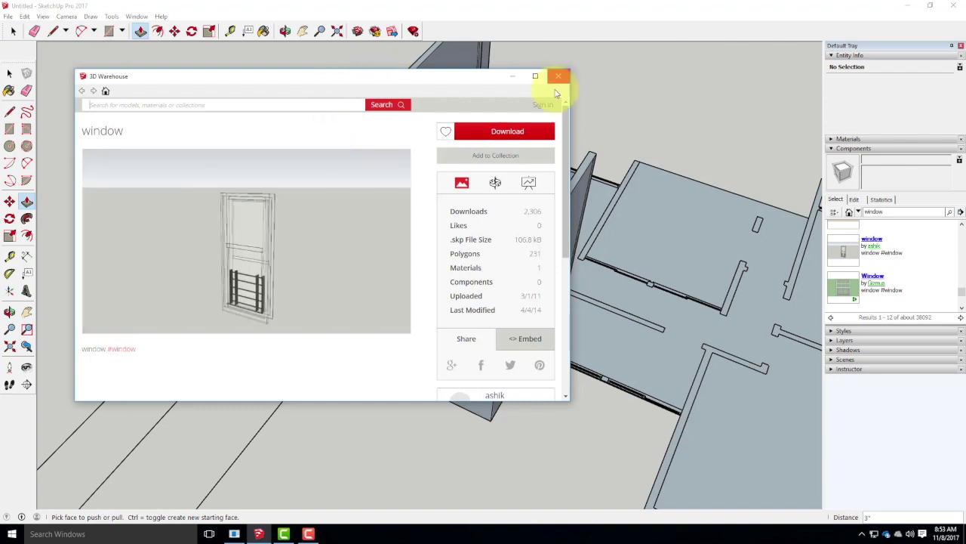
Step: Download the window component, accepting the terms of use, load it directly into the model and place it on the ground outside the end wall
left_click(519, 132)
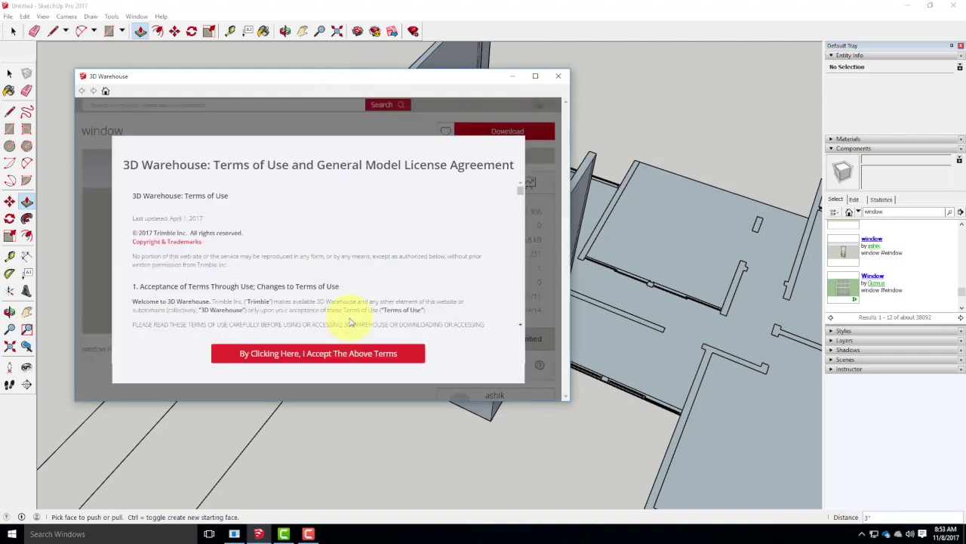
left_click(370, 355)
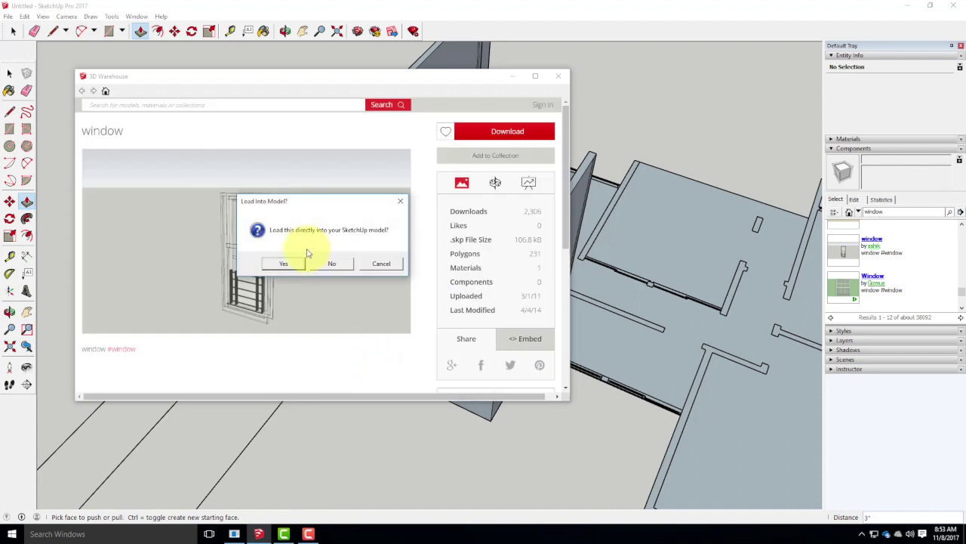
left_click(289, 264)
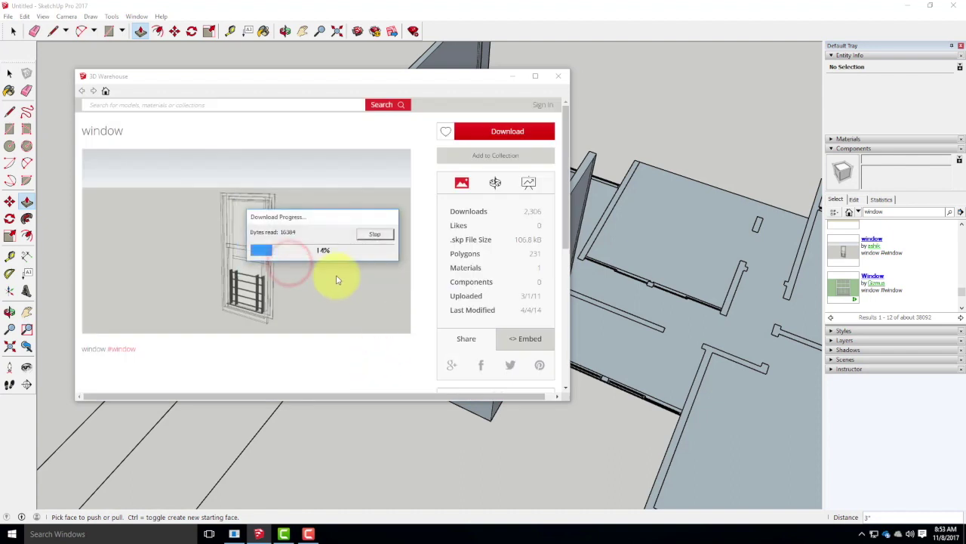
left_click(262, 416)
scroll(395, 412, "up", 6)
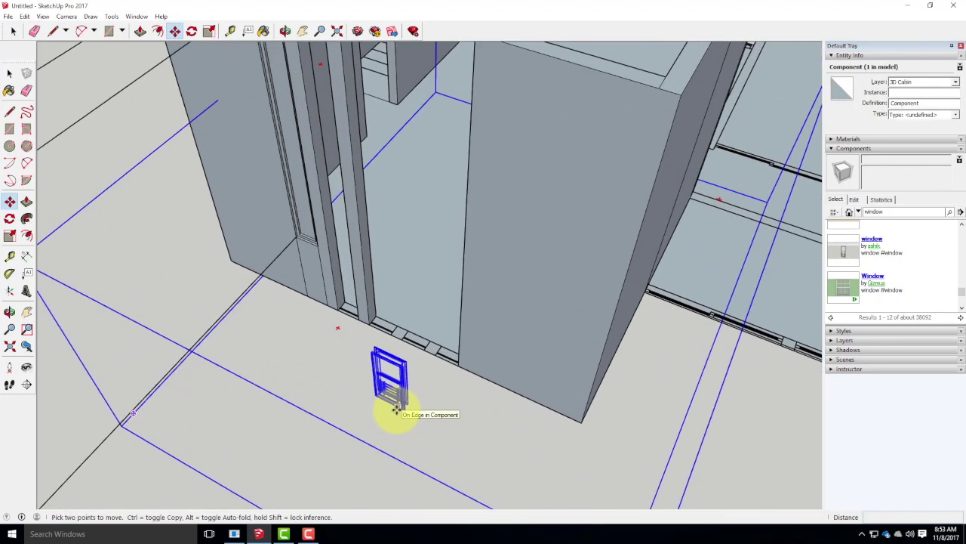
scroll(395, 410, "up", 2)
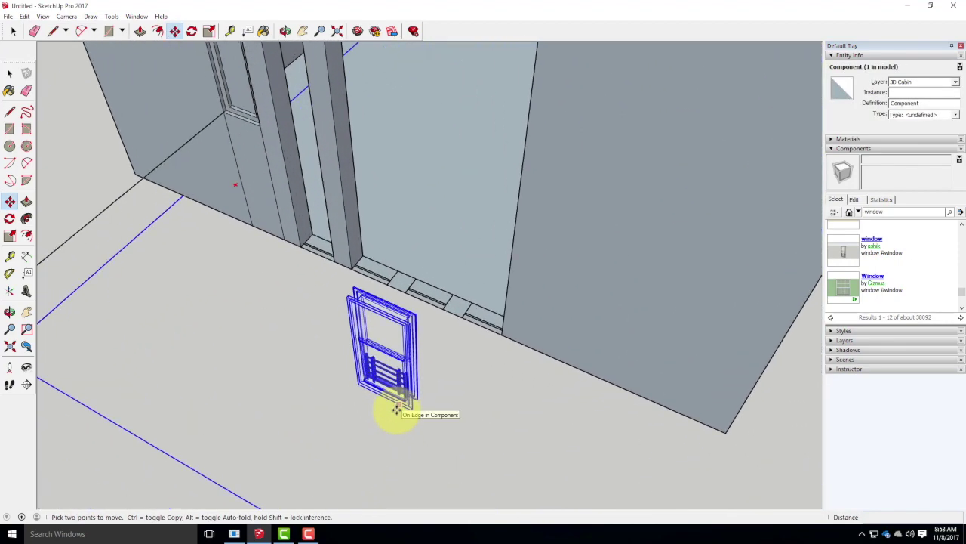
scroll(393, 410, "down", 8)
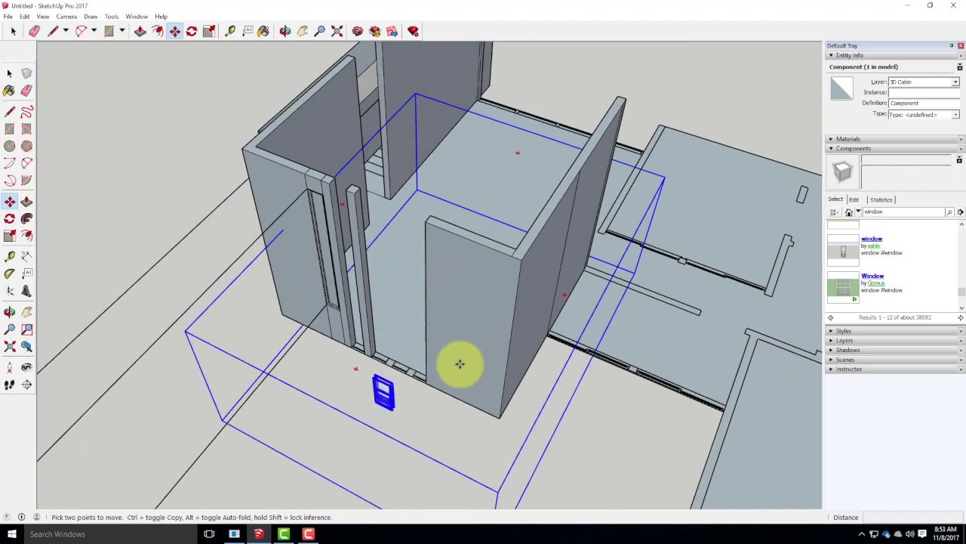
Step: Delete the placed window component from the model and search the 3D Warehouse components for "dorr"
key("Delete")
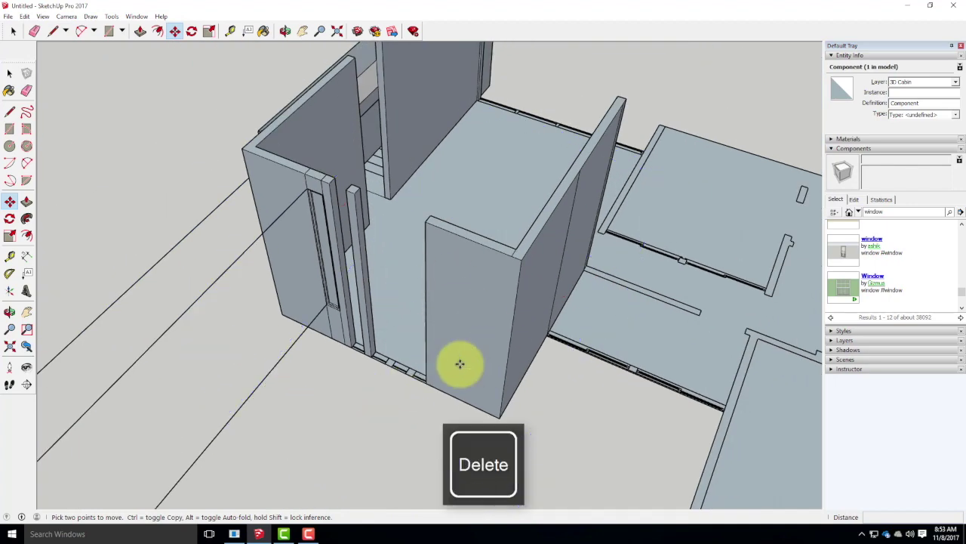
double_click(909, 212)
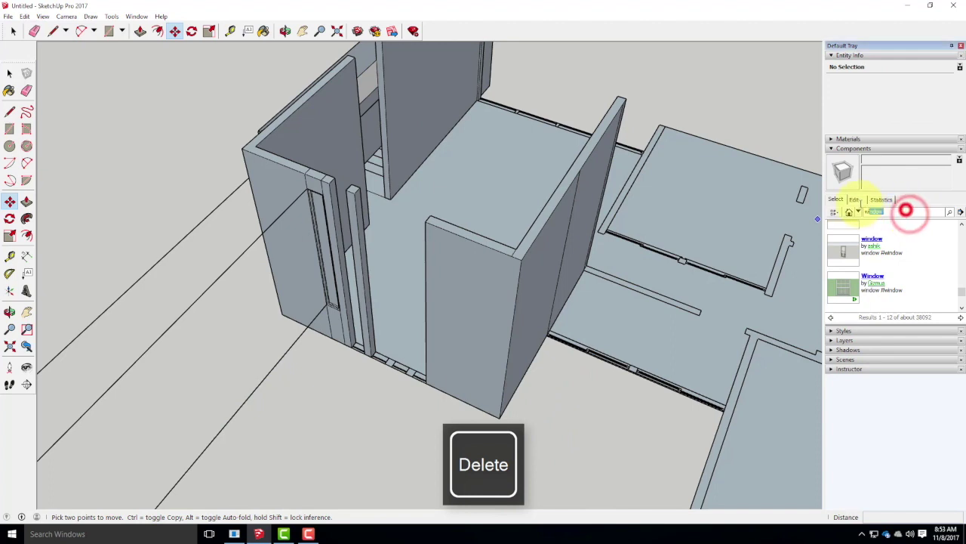
type("door")
key("Return")
key("BackSpace")
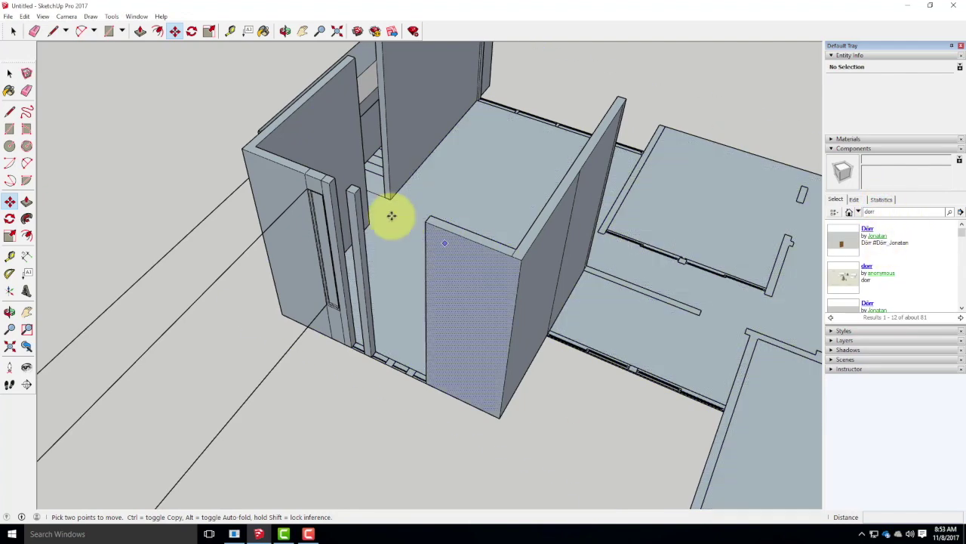
Step: Examine the recessed framed window and the remaining wall opening beside it in the end wall from several angles
scroll(318, 190, "up", 6)
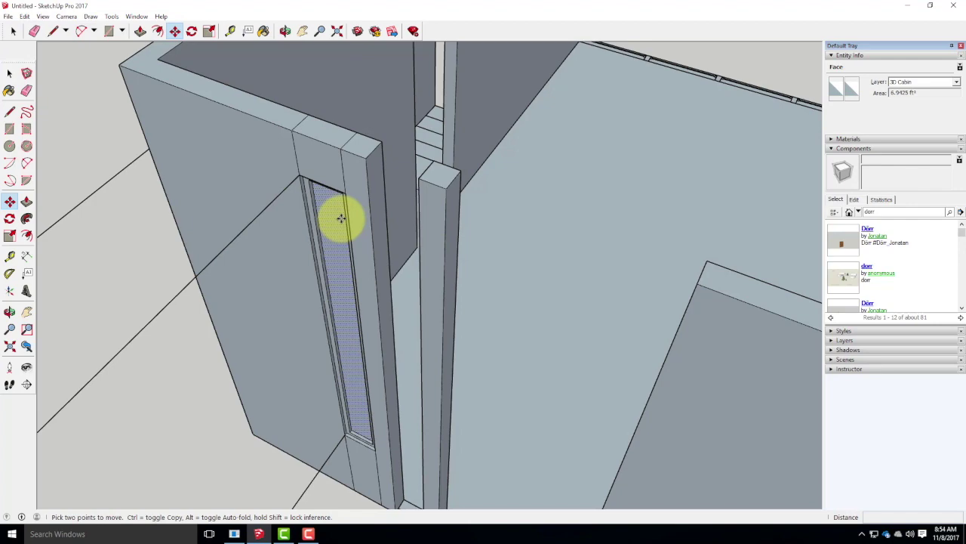
scroll(310, 222, "up", 3)
middle_click_drag(322, 221, 457, 211)
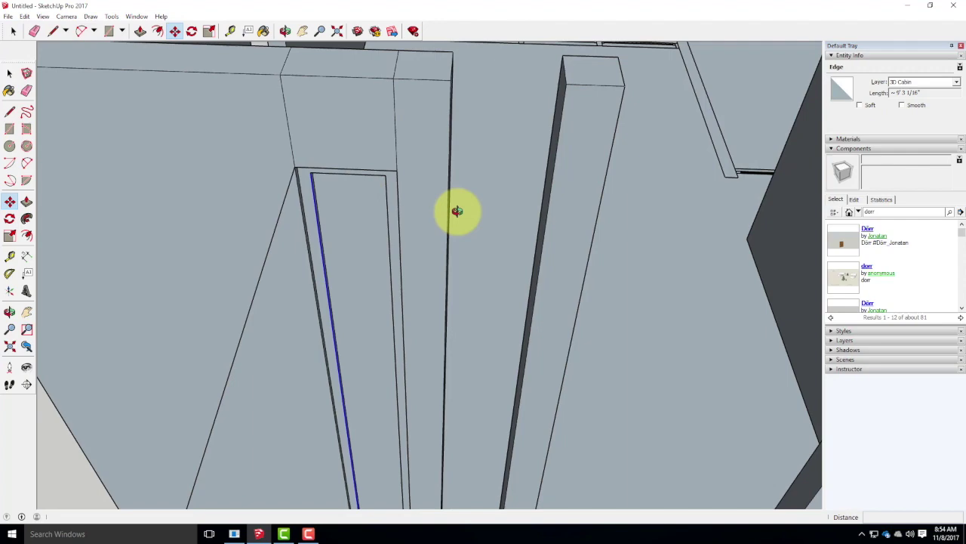
scroll(299, 173, "down", 6)
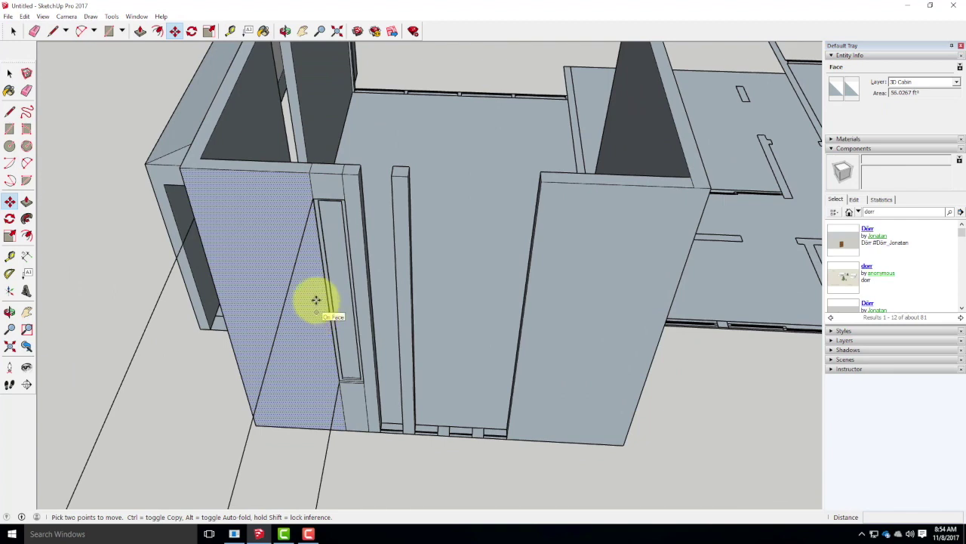
scroll(317, 387, "down", 5)
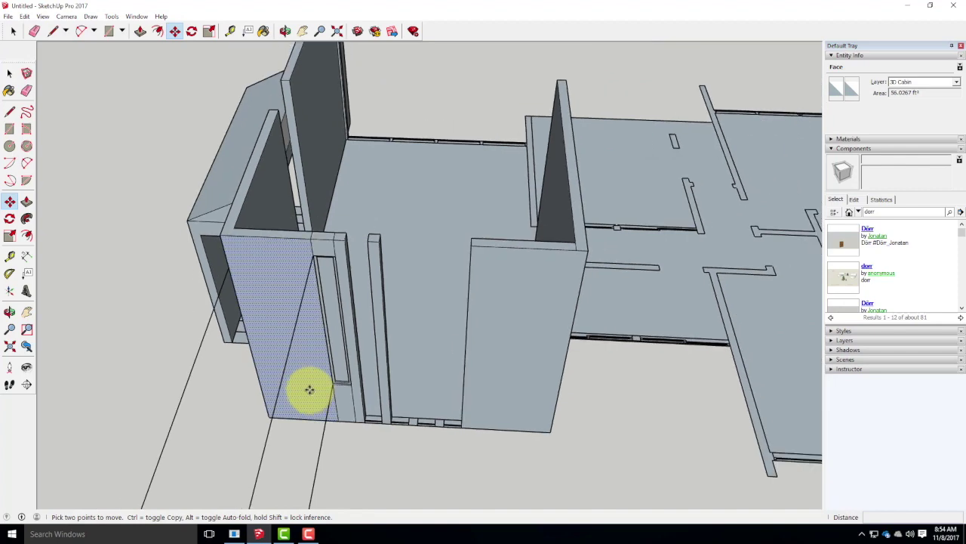
scroll(241, 209, "up", 3)
middle_click_drag(383, 280, 360, 209)
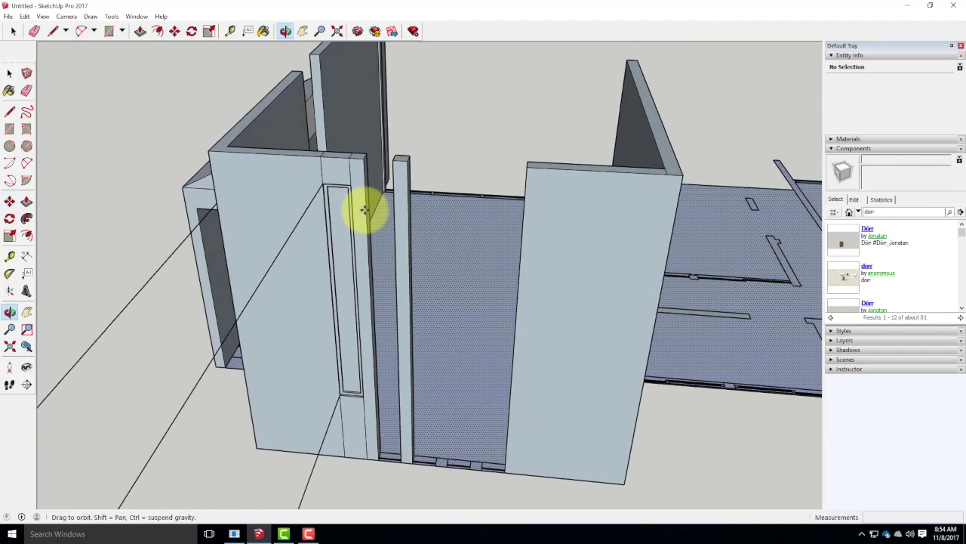
scroll(360, 209, "up", 6)
scroll(412, 272, "down", 3)
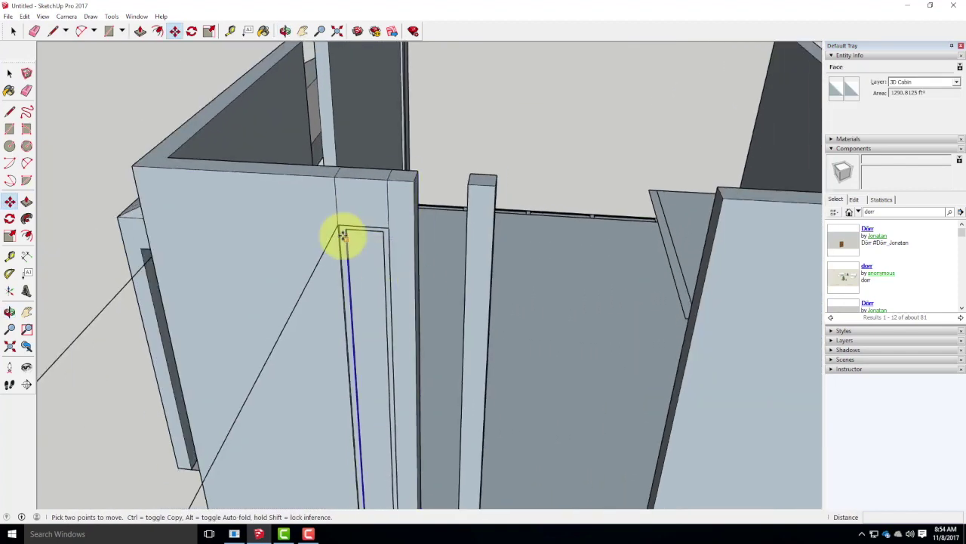
scroll(317, 246, "up", 2)
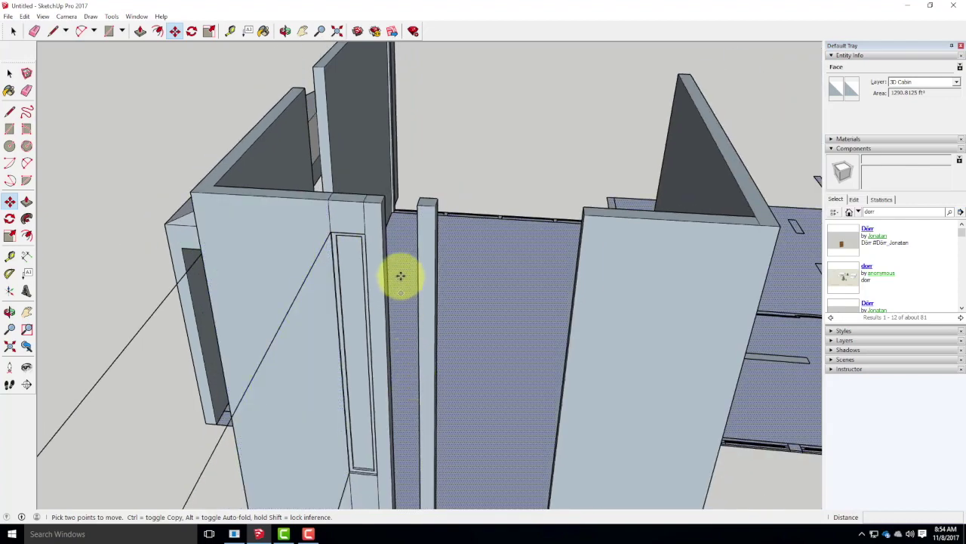
middle_click_drag(448, 287, 395, 324)
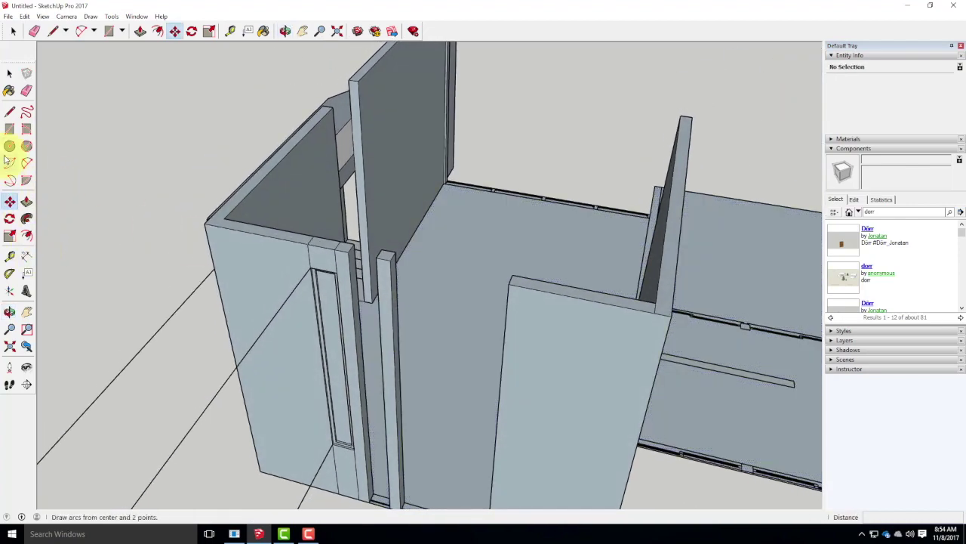
middle_click_drag(410, 317, 431, 349)
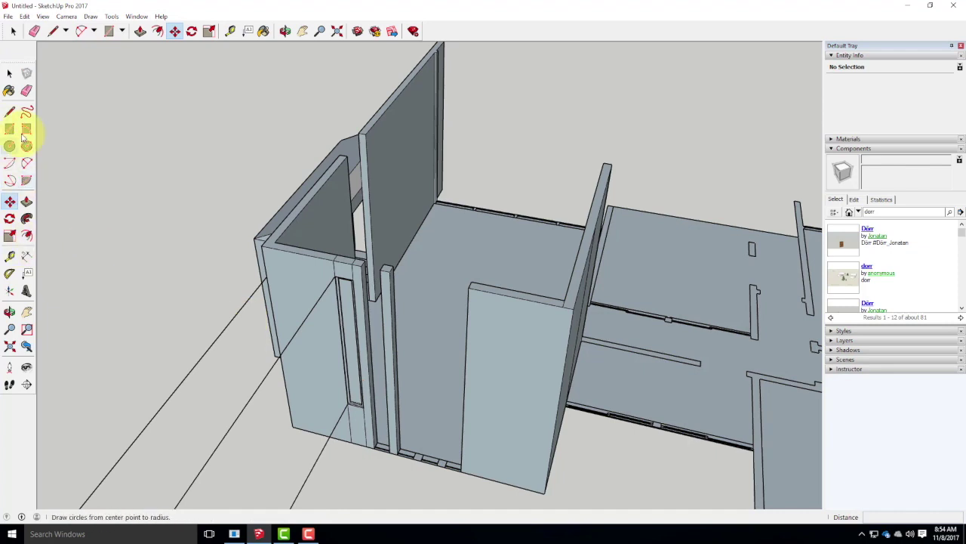
Step: Draw a 4' by 6" rectangle across the base of the wide end-wall opening and raise it 3' 6" to the neighbouring window's sill height
left_click(10, 131)
scroll(416, 431, "up", 3)
left_click(398, 442)
left_click(495, 476)
left_click(9, 75)
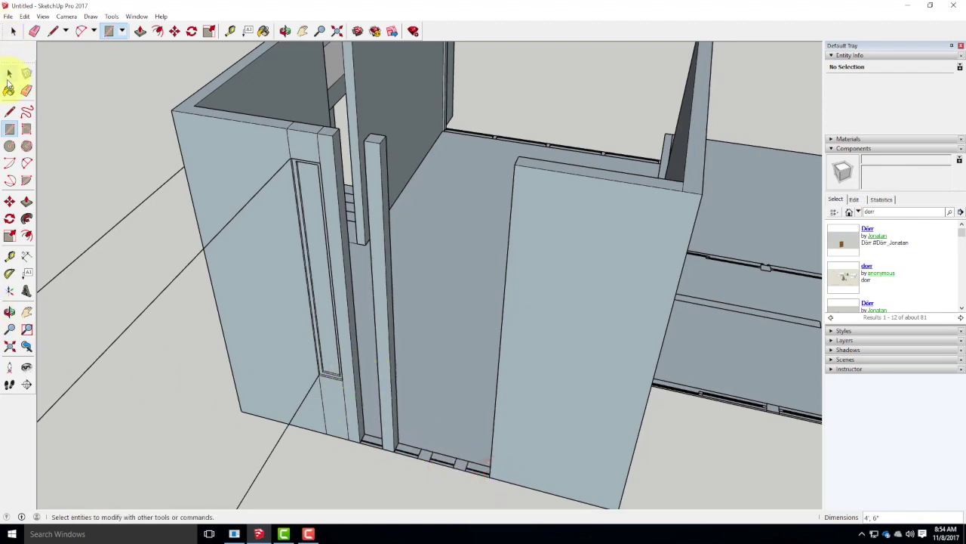
left_click(426, 457)
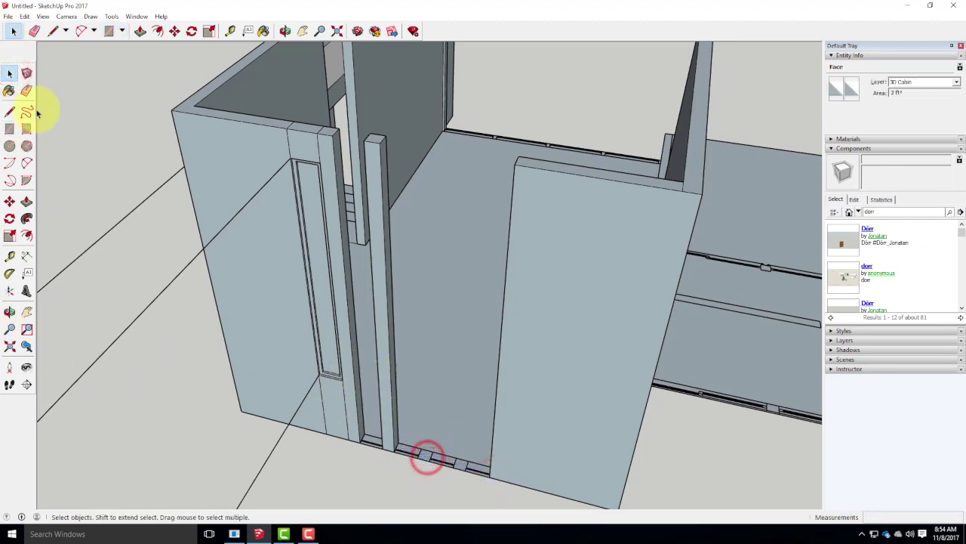
left_click(27, 201)
left_click_drag(425, 460, 339, 384)
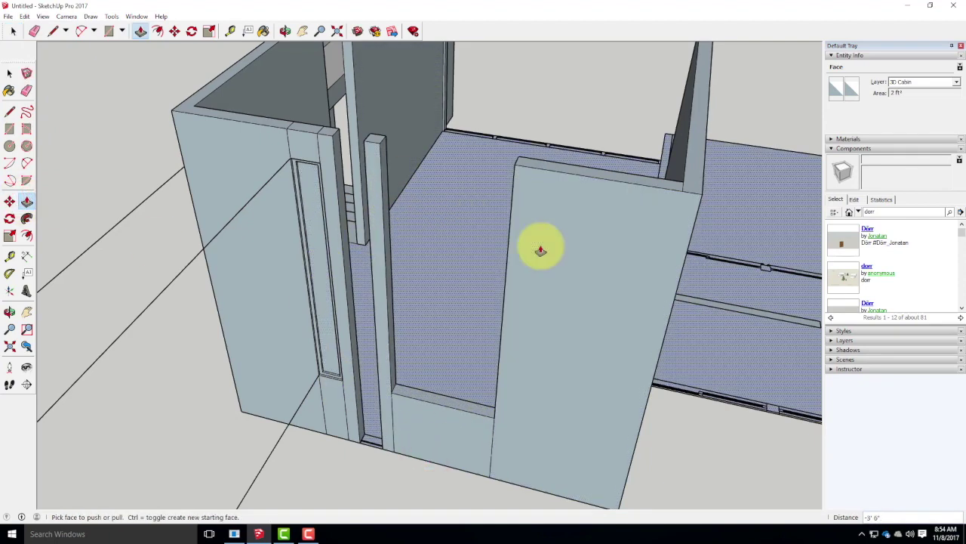
Step: Draw a vertical line from the midpoint of the new low wall's outer top edge up to about mid-height of the opening
left_click(9, 147)
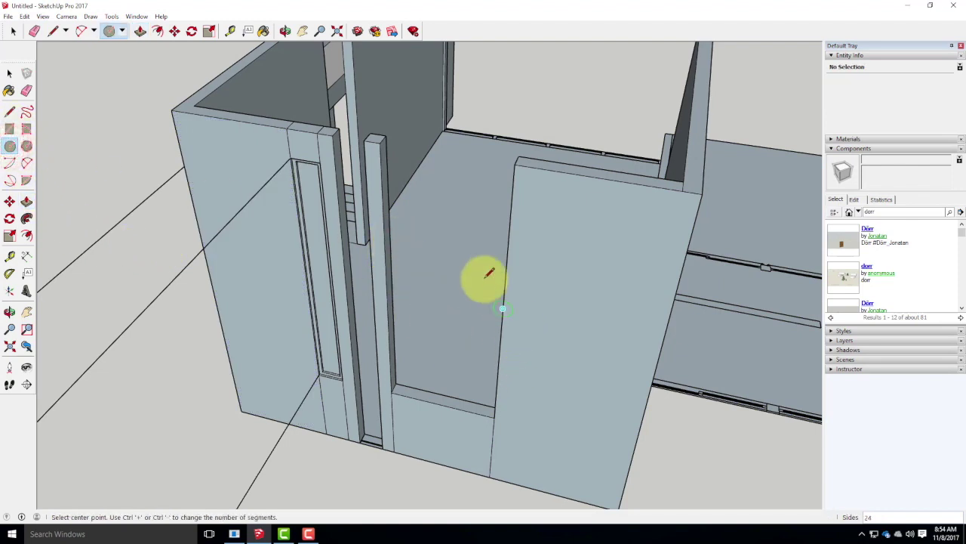
left_click(10, 112)
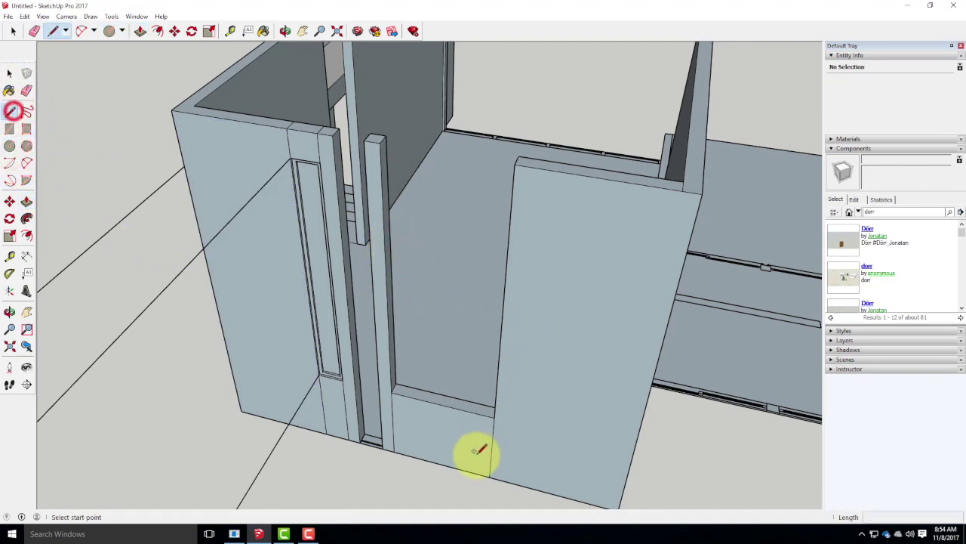
left_click(442, 405)
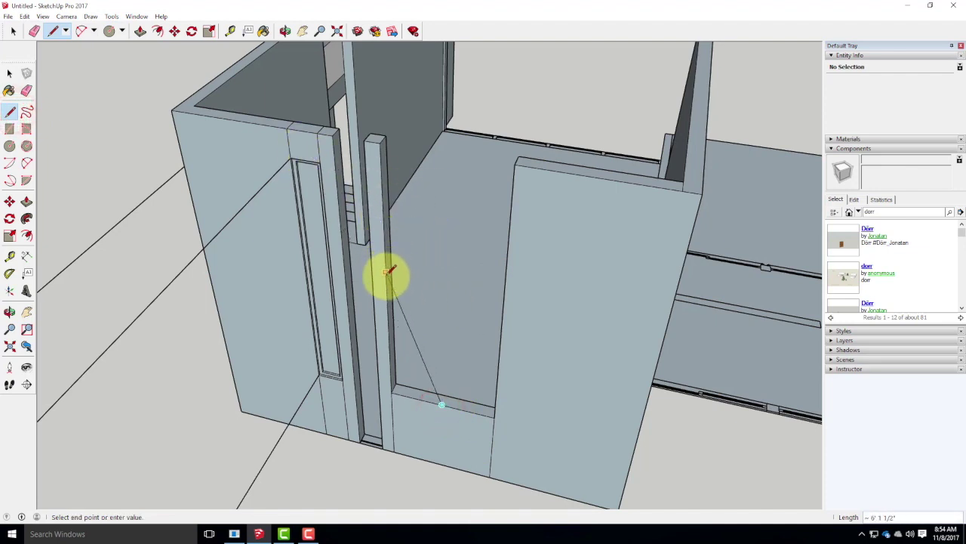
left_click(444, 295)
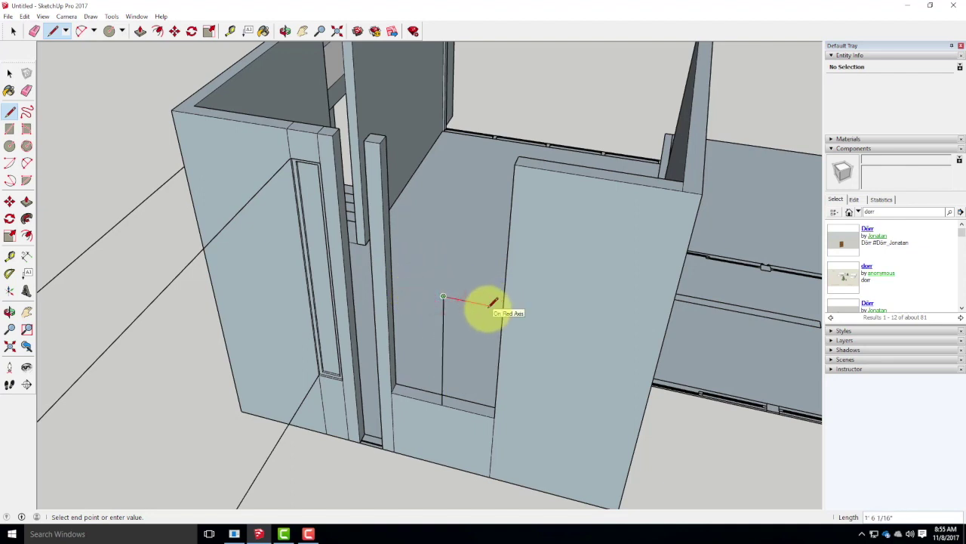
left_click(10, 146)
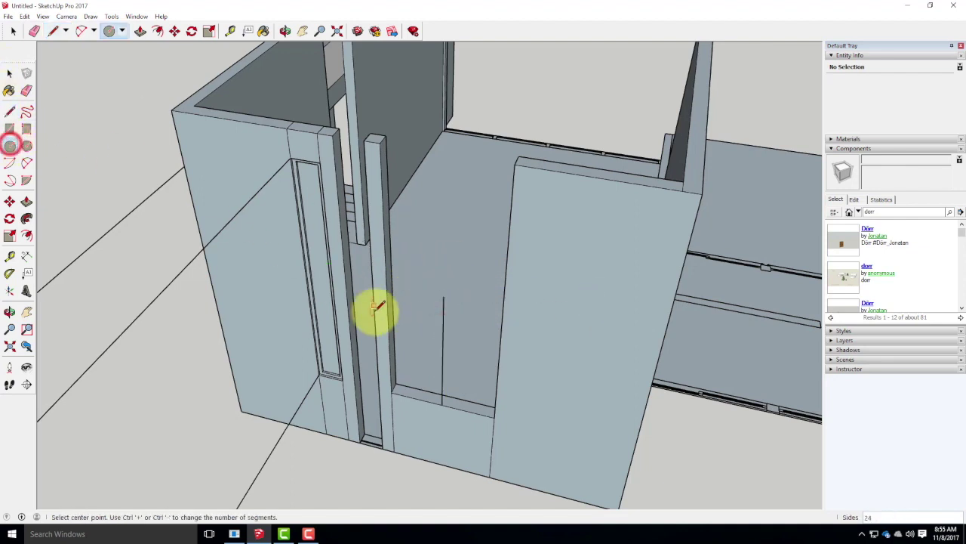
left_click(444, 296)
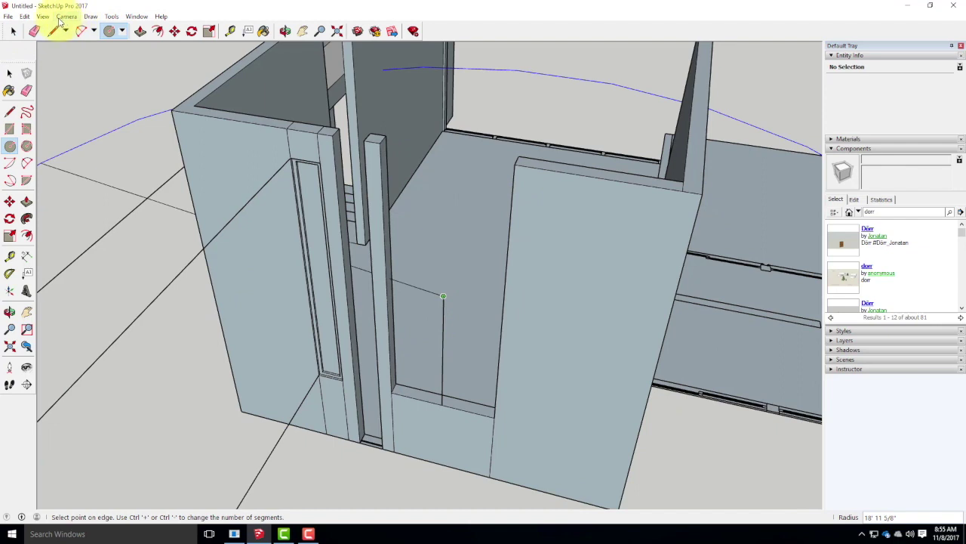
key("Escape")
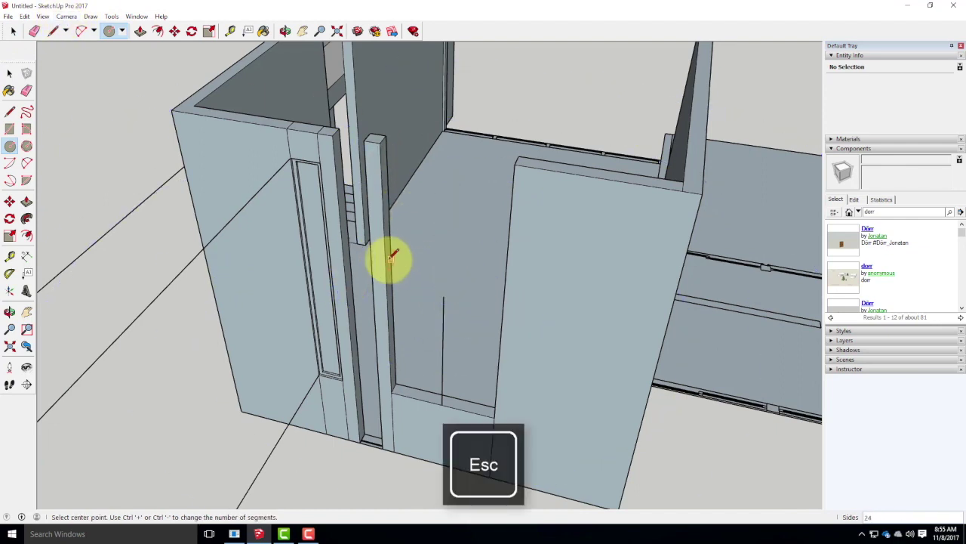
Step: Fill the opening's outer plane with two rectangles, each about 5' 3 1/16" by 2', from the vertical line's upper end to the opening's upper corners
left_click(9, 128)
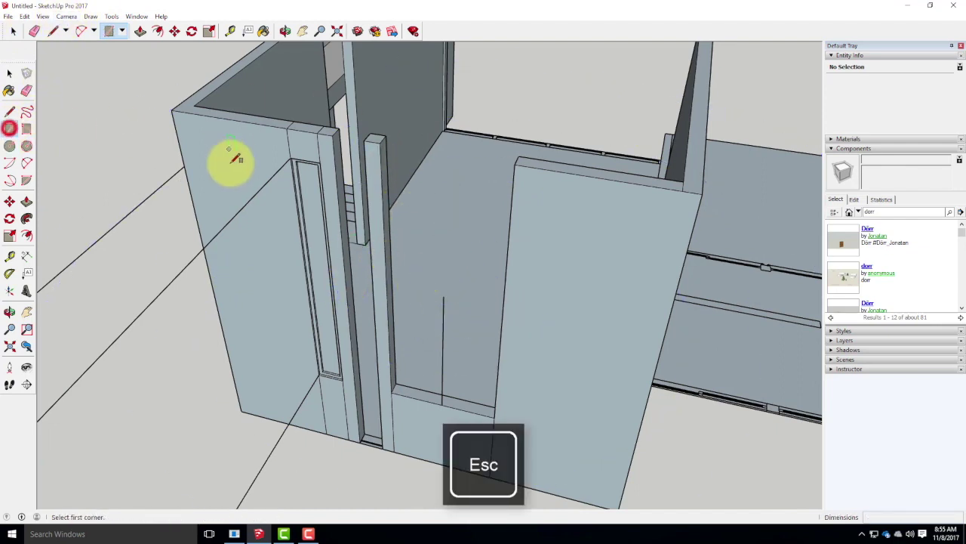
left_click(444, 297)
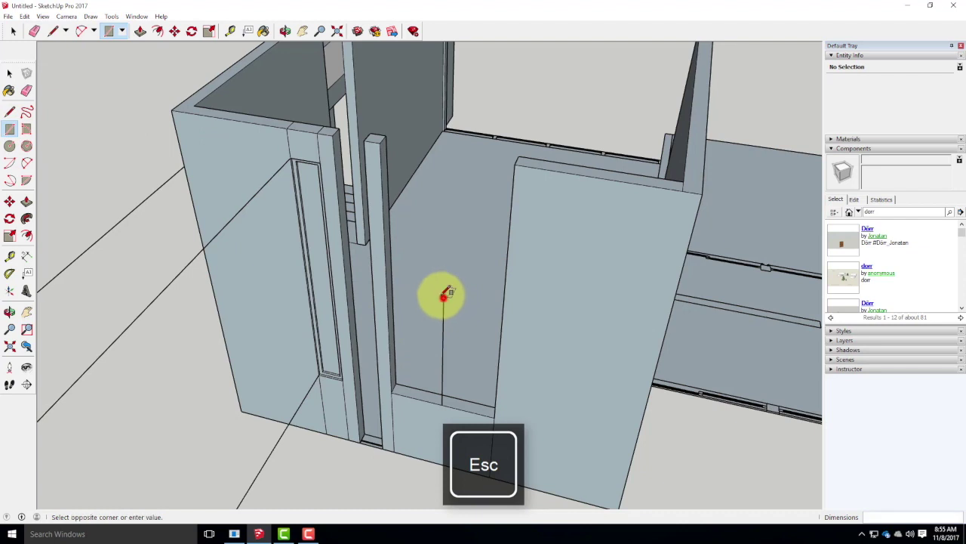
left_click(380, 147)
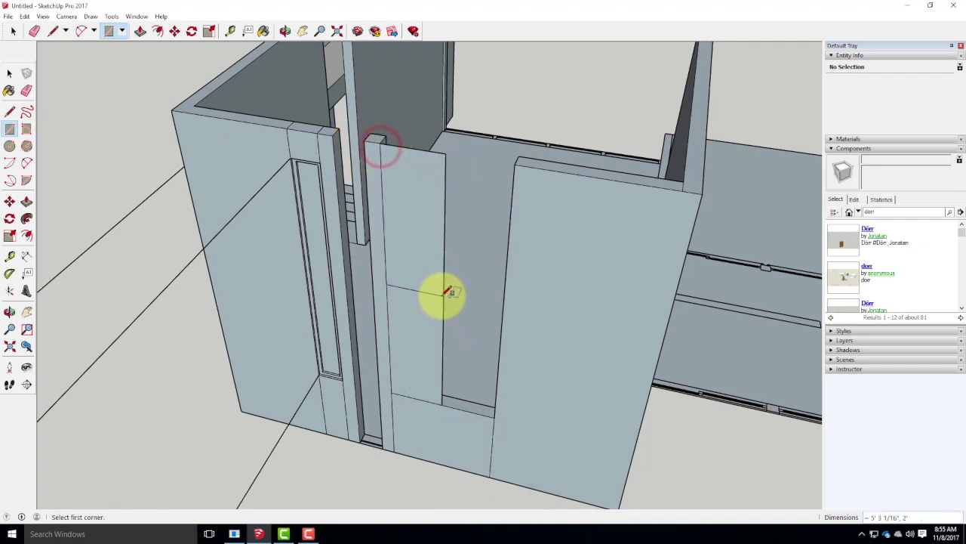
left_click(443, 295)
left_click(519, 164)
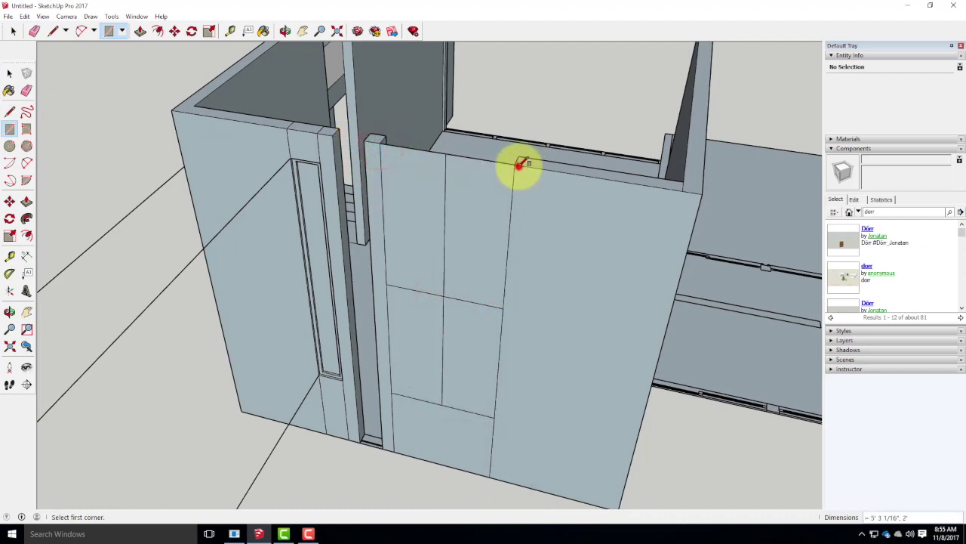
Step: Draw a circle of 2' radius centred on the vertical line's upper end, reaching the sides of the opening
left_click(9, 147)
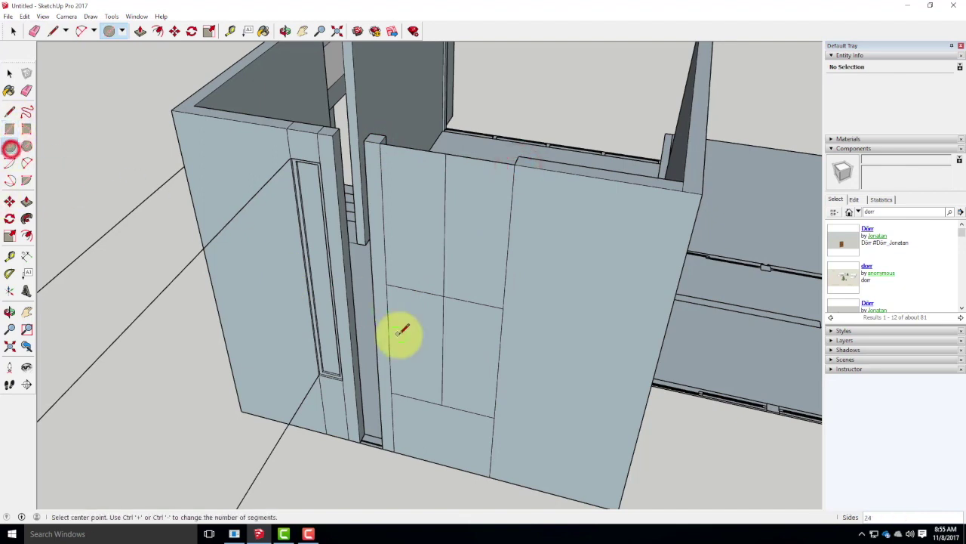
left_click(443, 295)
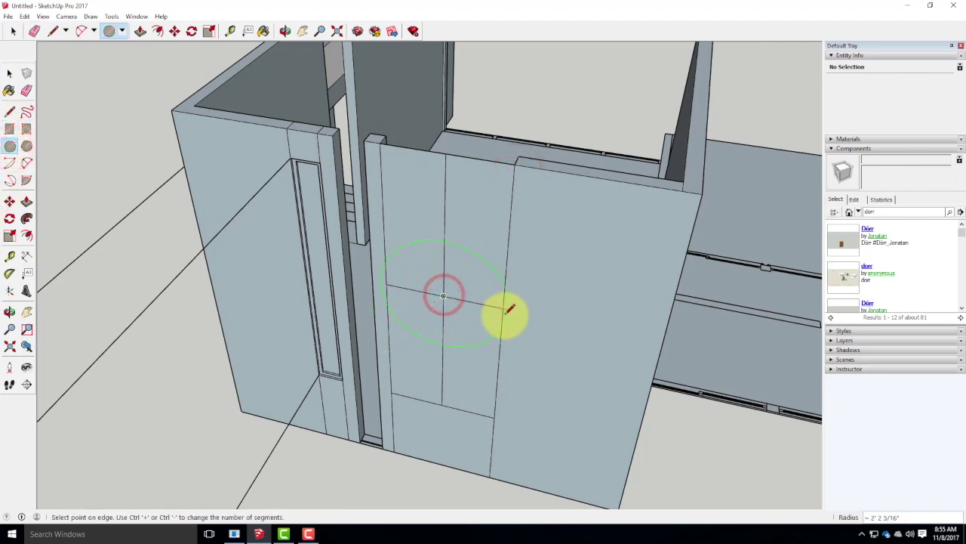
left_click(503, 308)
Step: Delete the circle's lower half and the horizontal and vertical lines inside it, leaving a single arched window face
left_click(10, 73)
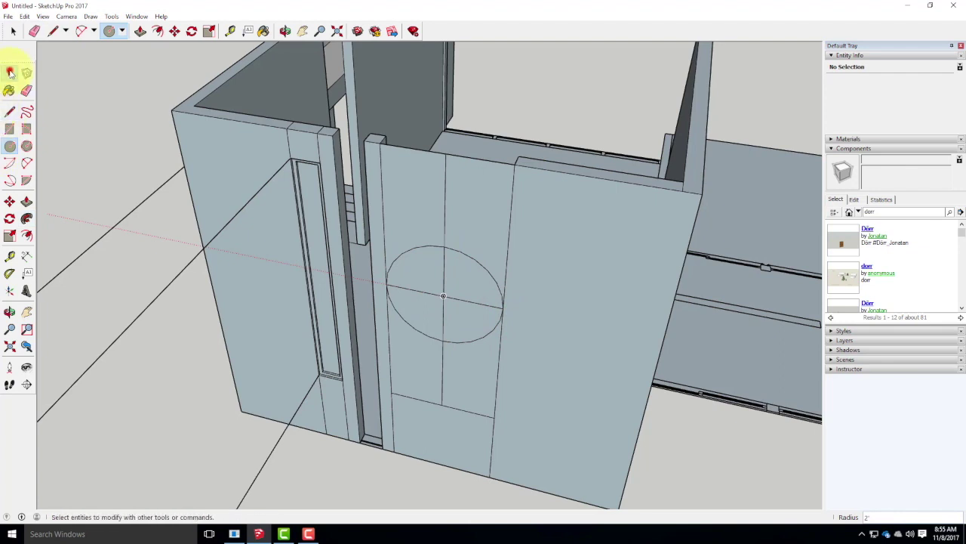
left_click(409, 323)
key("Delete")
left_click(467, 344)
key("Delete")
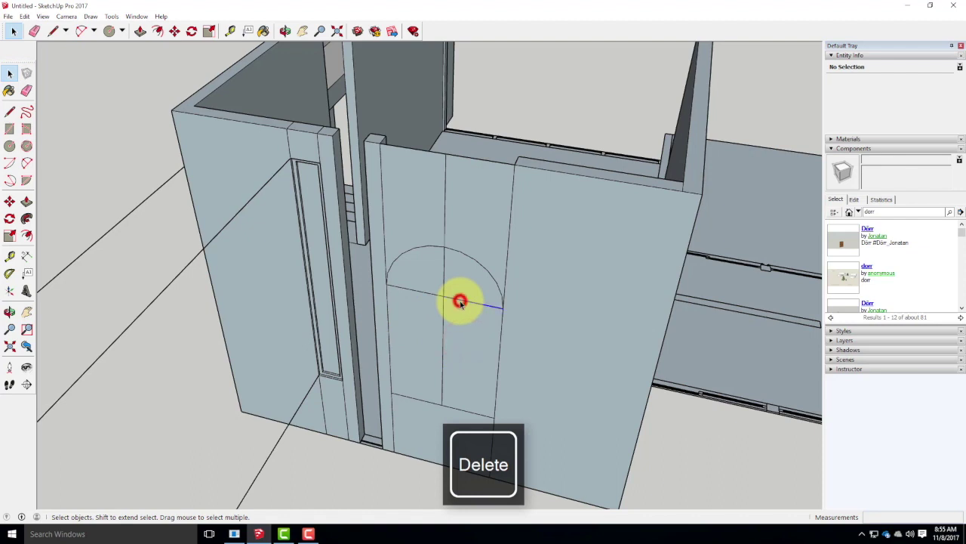
key("Delete")
key("Delete")
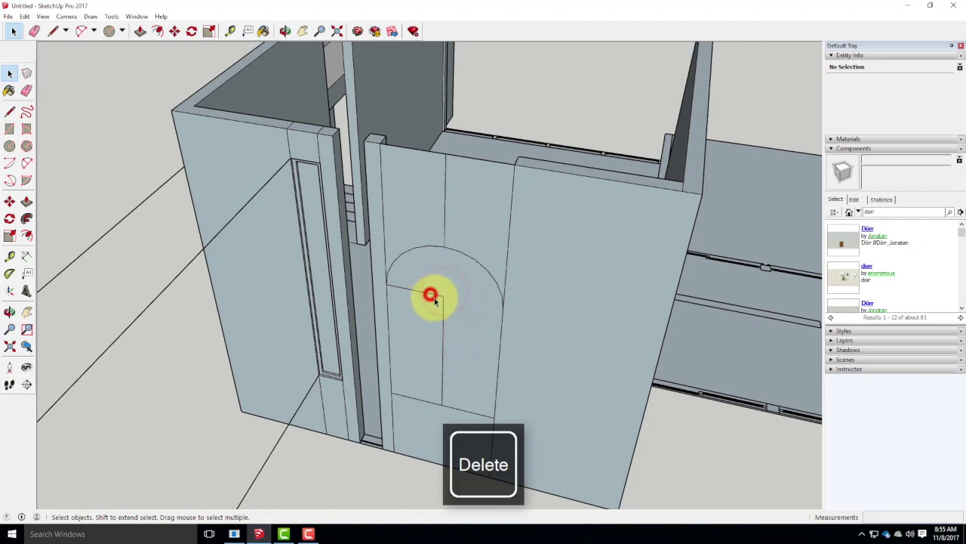
key("Delete")
left_click(442, 314)
left_click(443, 324)
key("Delete")
Step: Push the arched window face 1" into the end wall
left_click(423, 250)
left_click(448, 294)
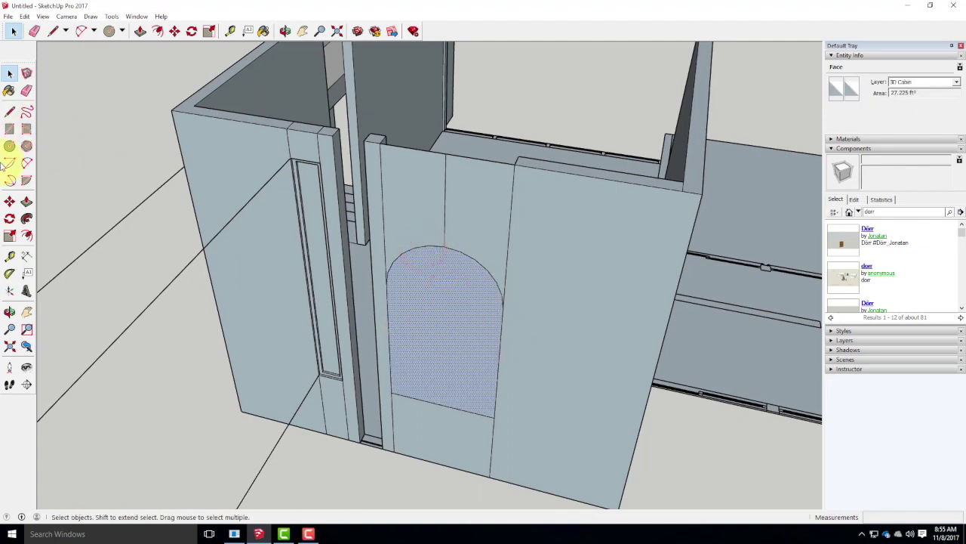
left_click(26, 201)
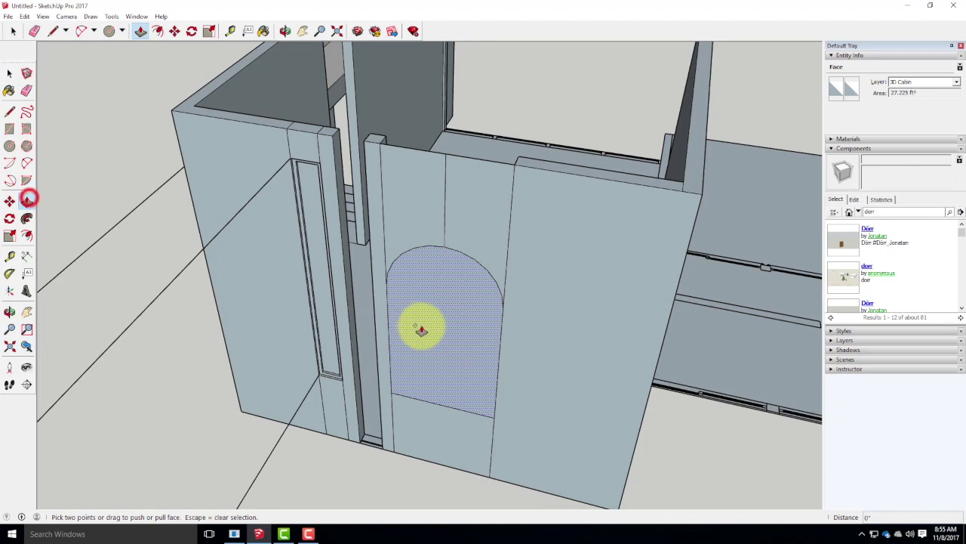
left_click(443, 327)
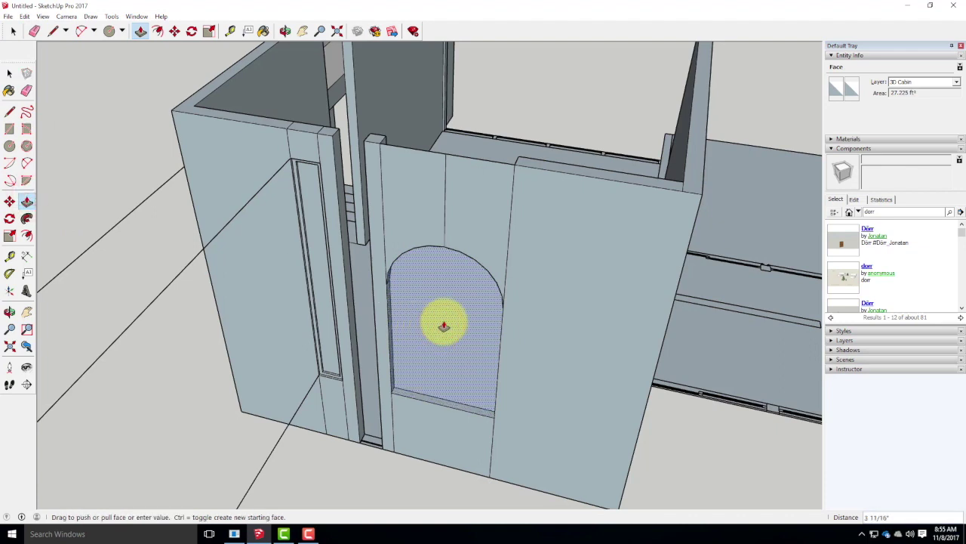
type("1")
key("Return")
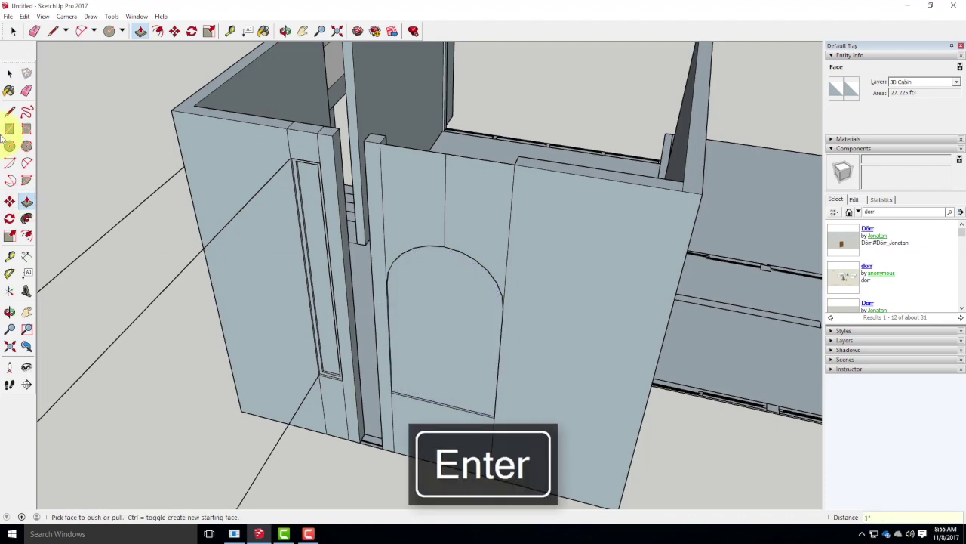
Step: Offset the arched window face's outline inward to form a narrow frame border
left_click(26, 235)
left_click(406, 304)
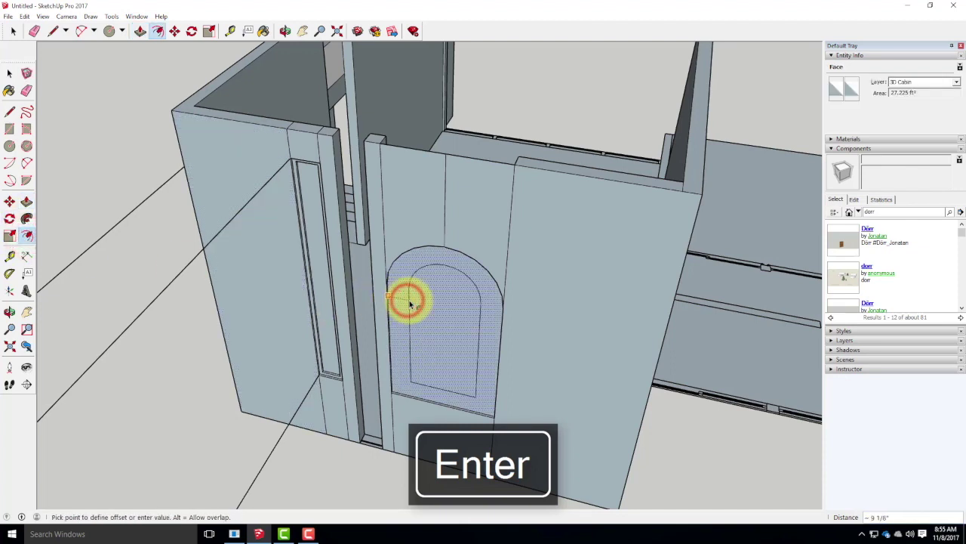
key("Return")
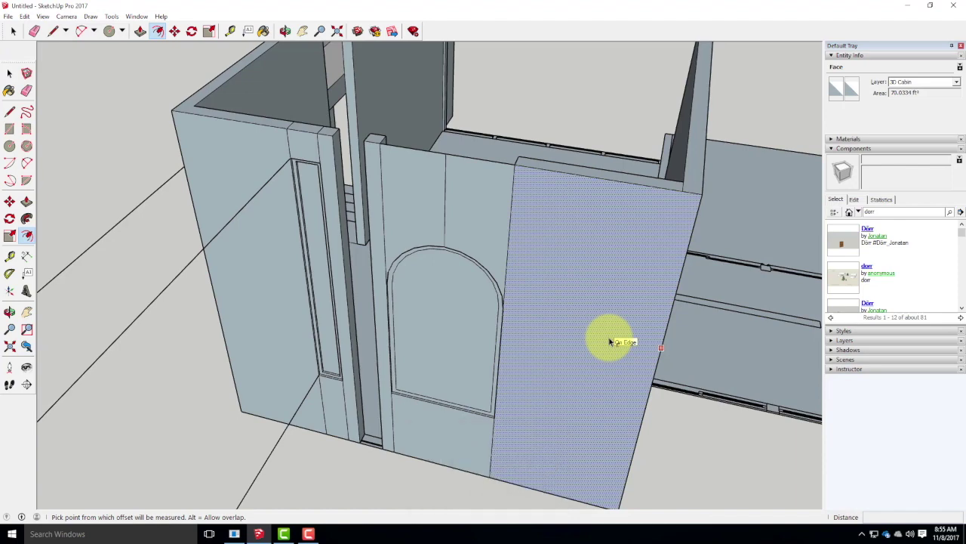
scroll(382, 322, "down", 1)
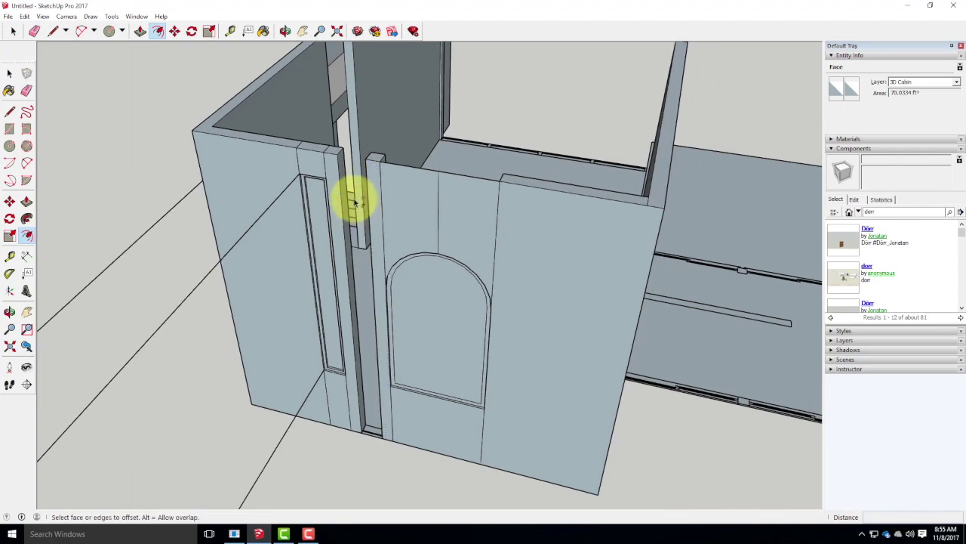
Step: Select one outer arc of the arched window to examine its radius and segment count
left_click(9, 73)
scroll(457, 252, "up", 5)
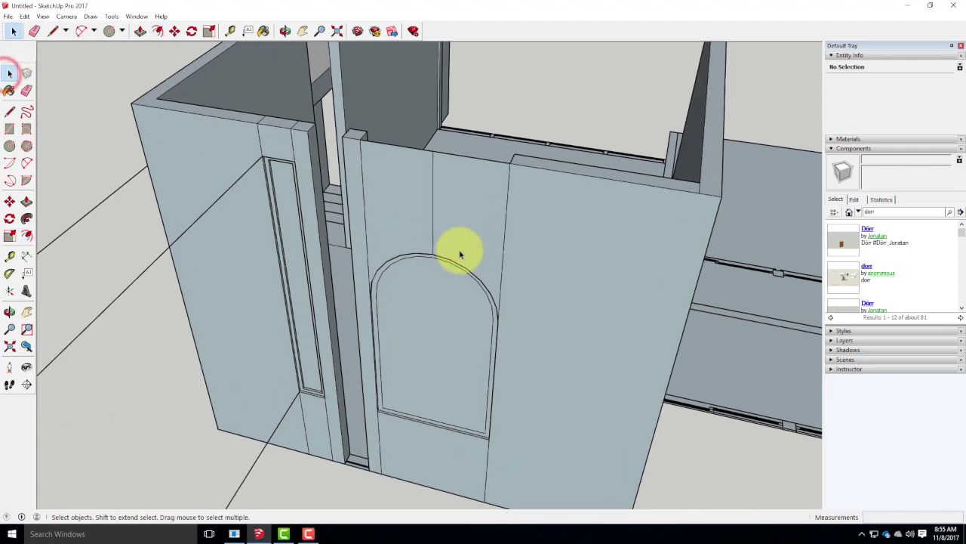
scroll(438, 257, "up", 1)
left_click(422, 236)
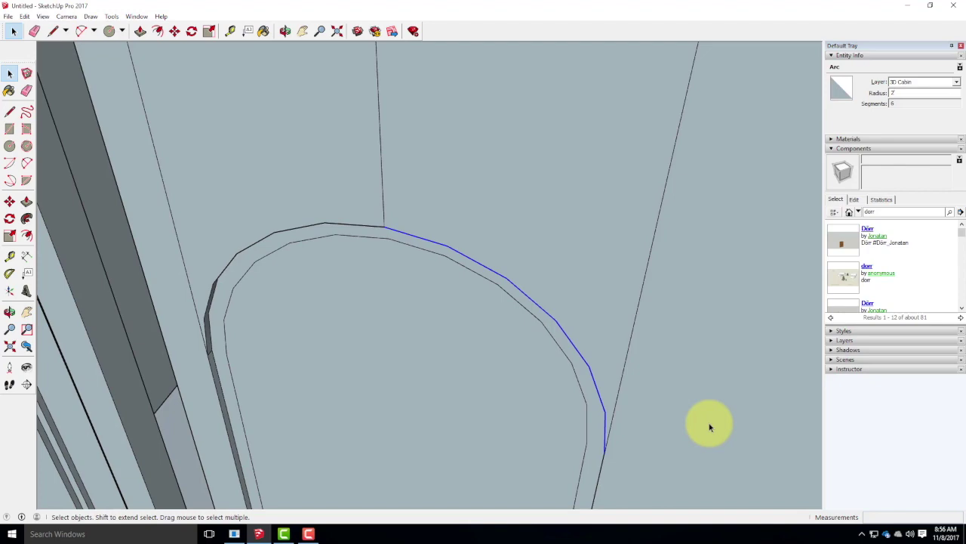
scroll(539, 366, "down", 5)
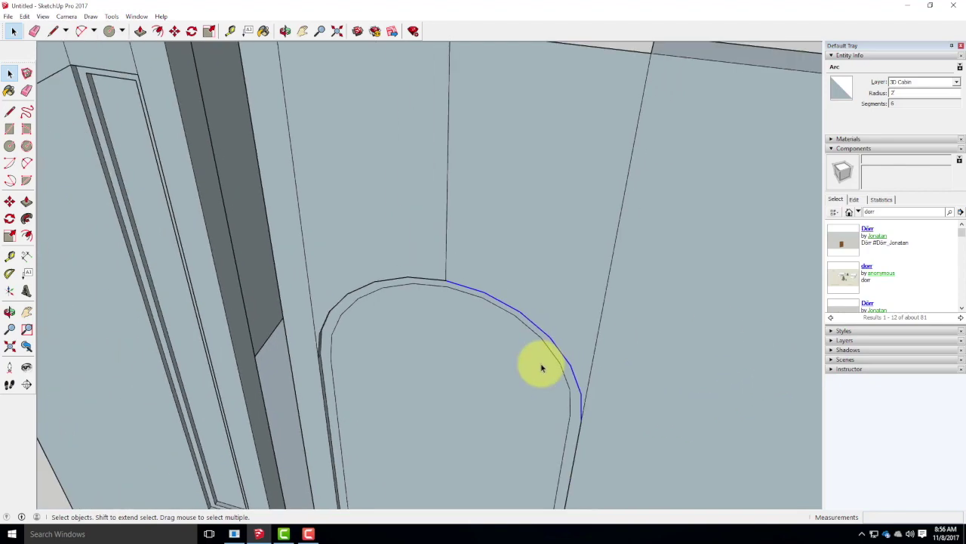
scroll(542, 368, "down", 3)
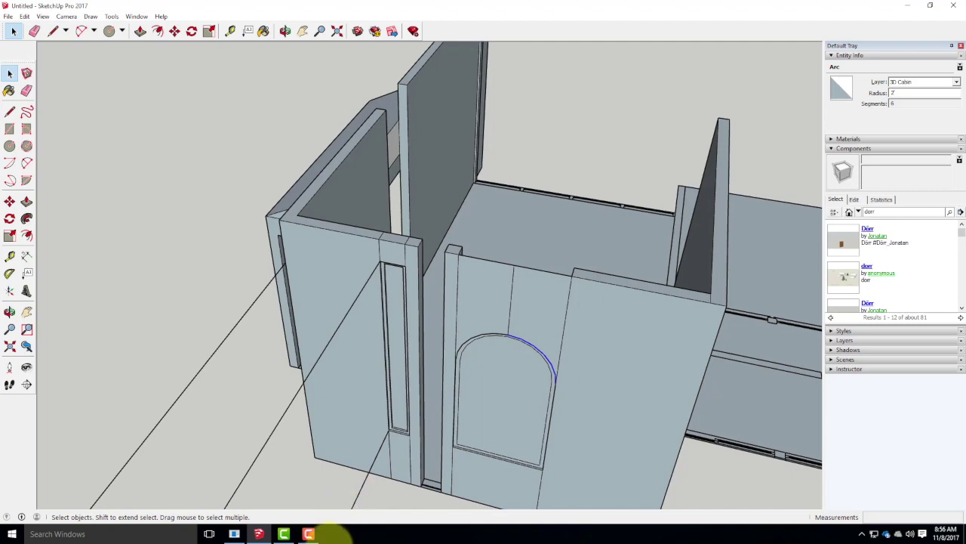
left_click(308, 534)
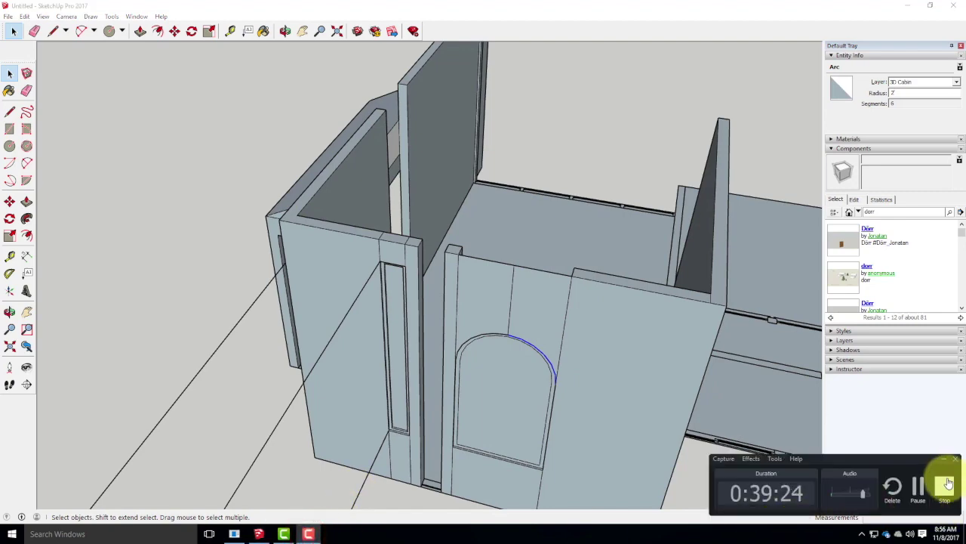